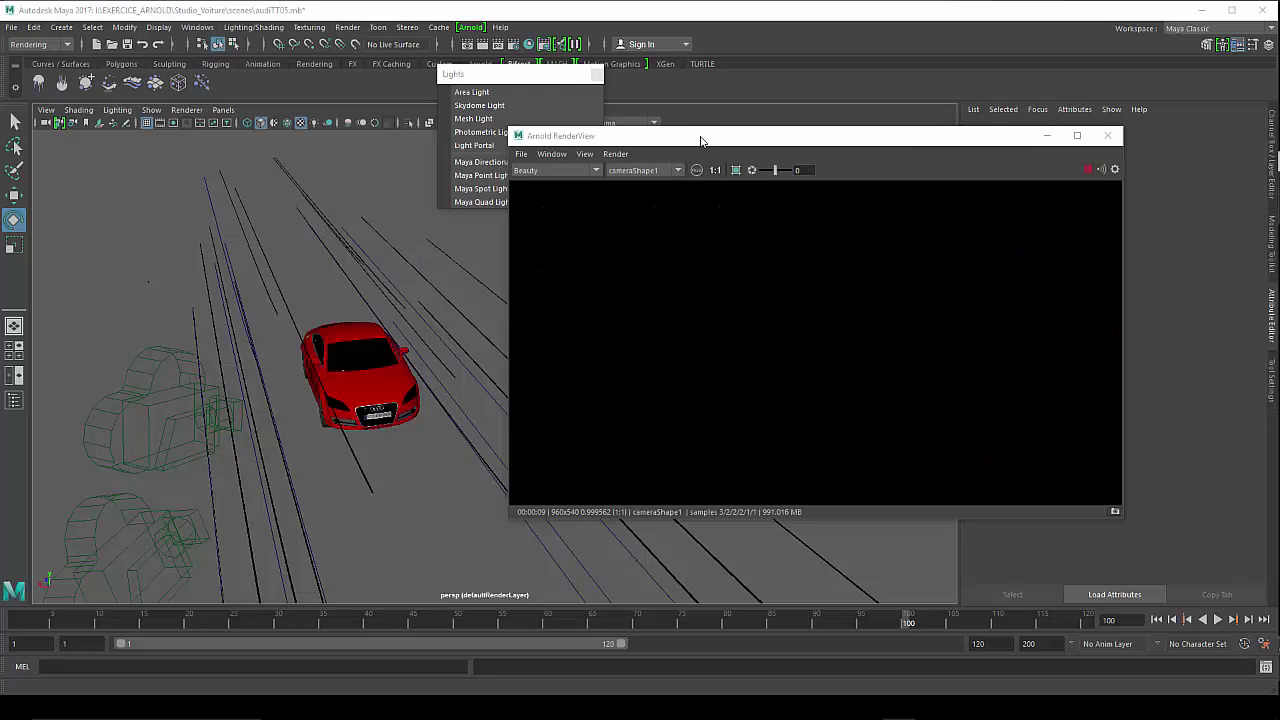
Keep the viewport on the persp camera, orbit around the car, and close the Arnold RenderView
left_click_drag(700, 142, 713, 143)
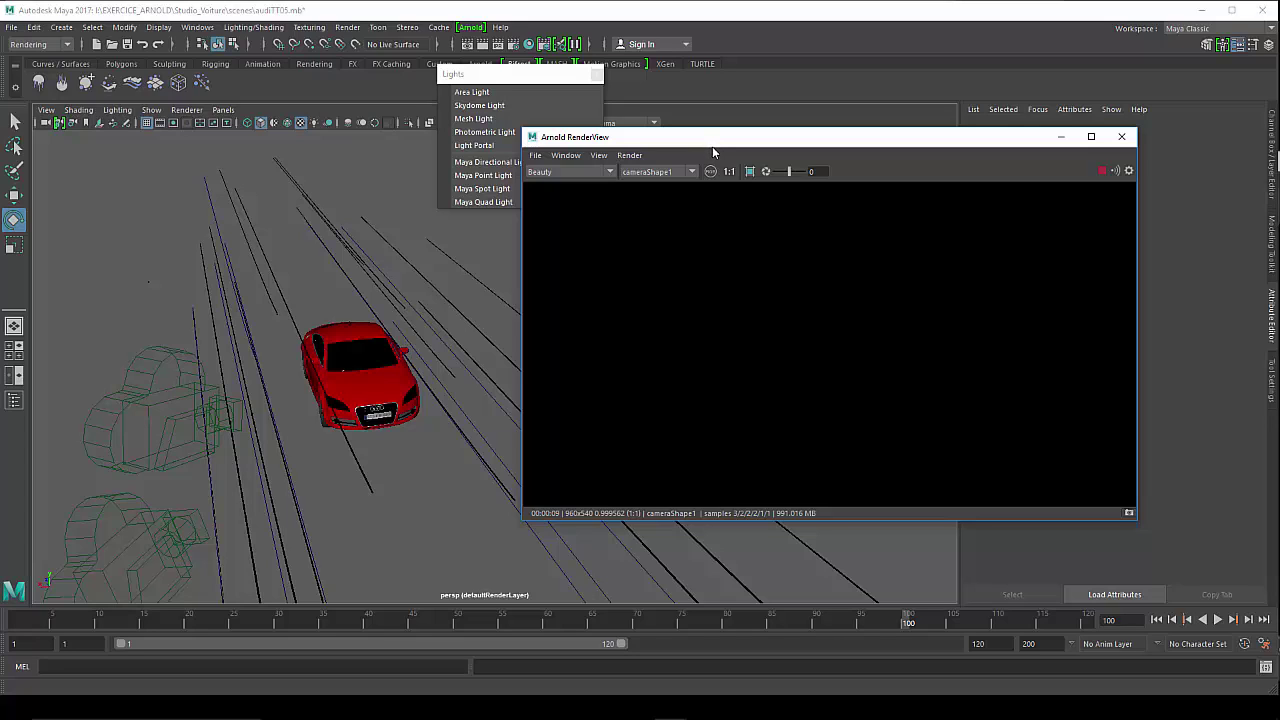
left_click(228, 115)
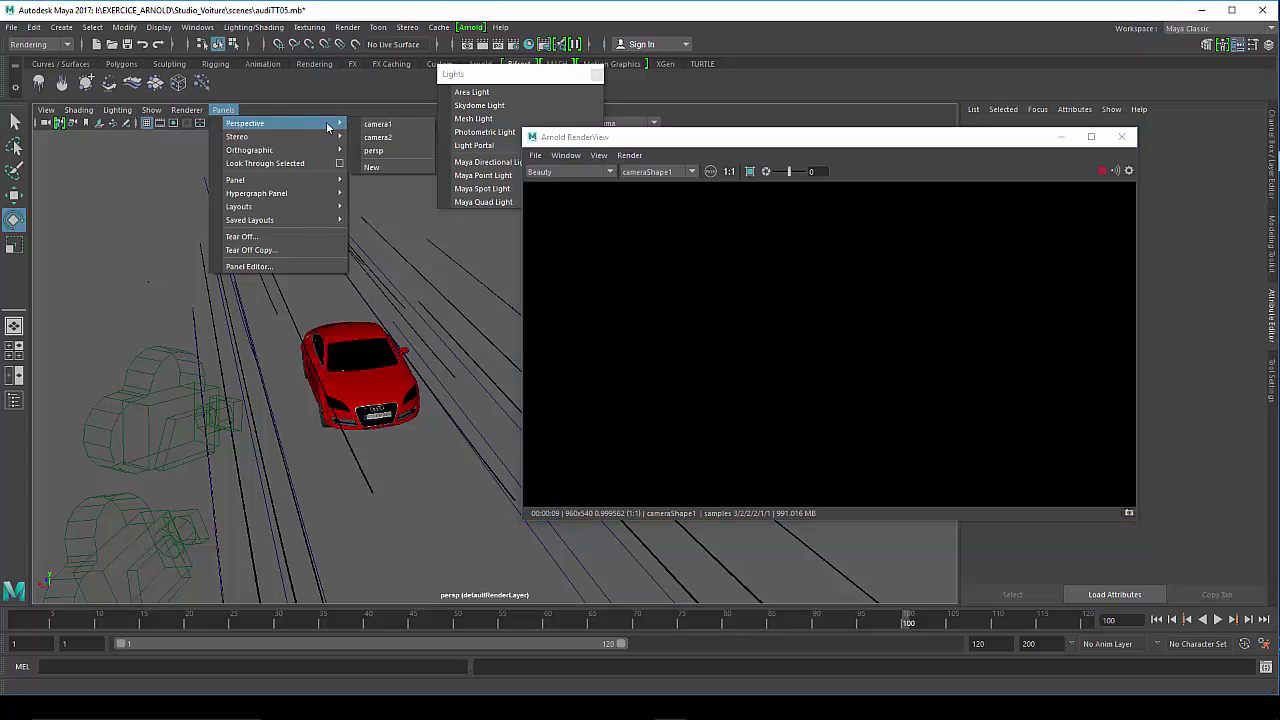
left_click(387, 151)
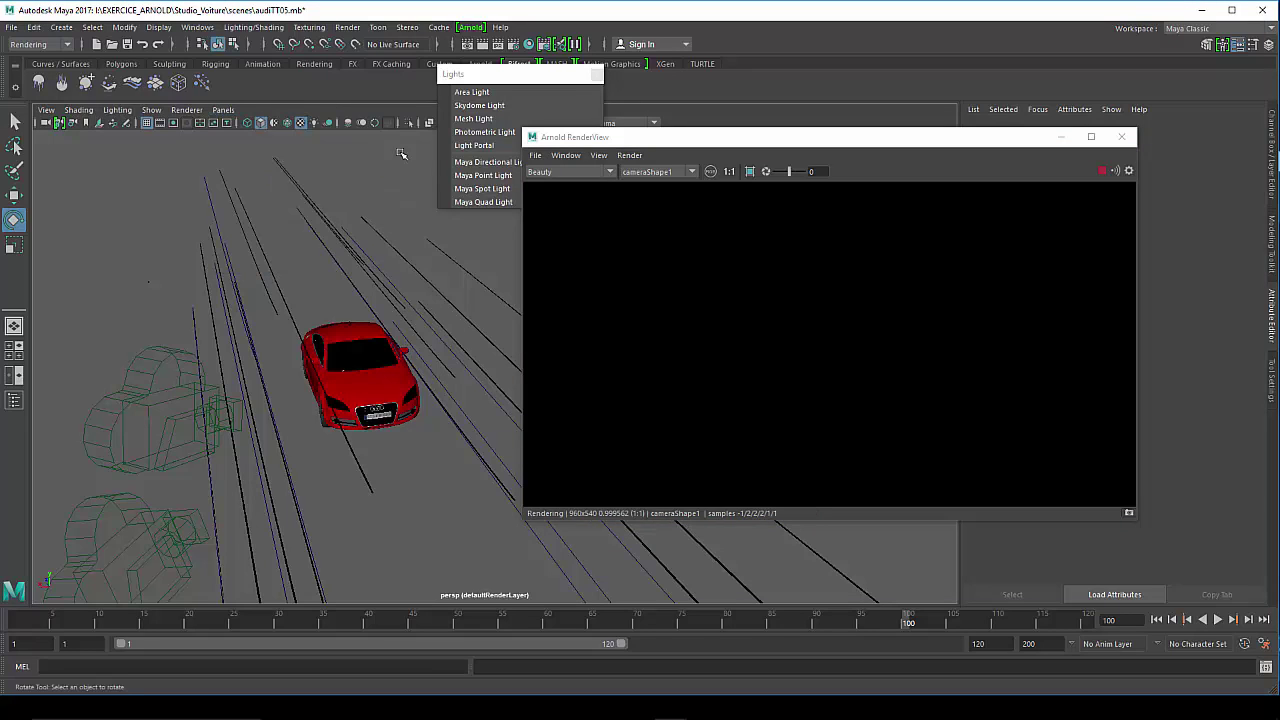
mouse_move(357, 401)
left_mouse_down("alt")
mouse_move(471, 409)
mouse_move(491, 426)
mouse_move(470, 450)
left_mouse_up("alt")
double_click(532, 138)
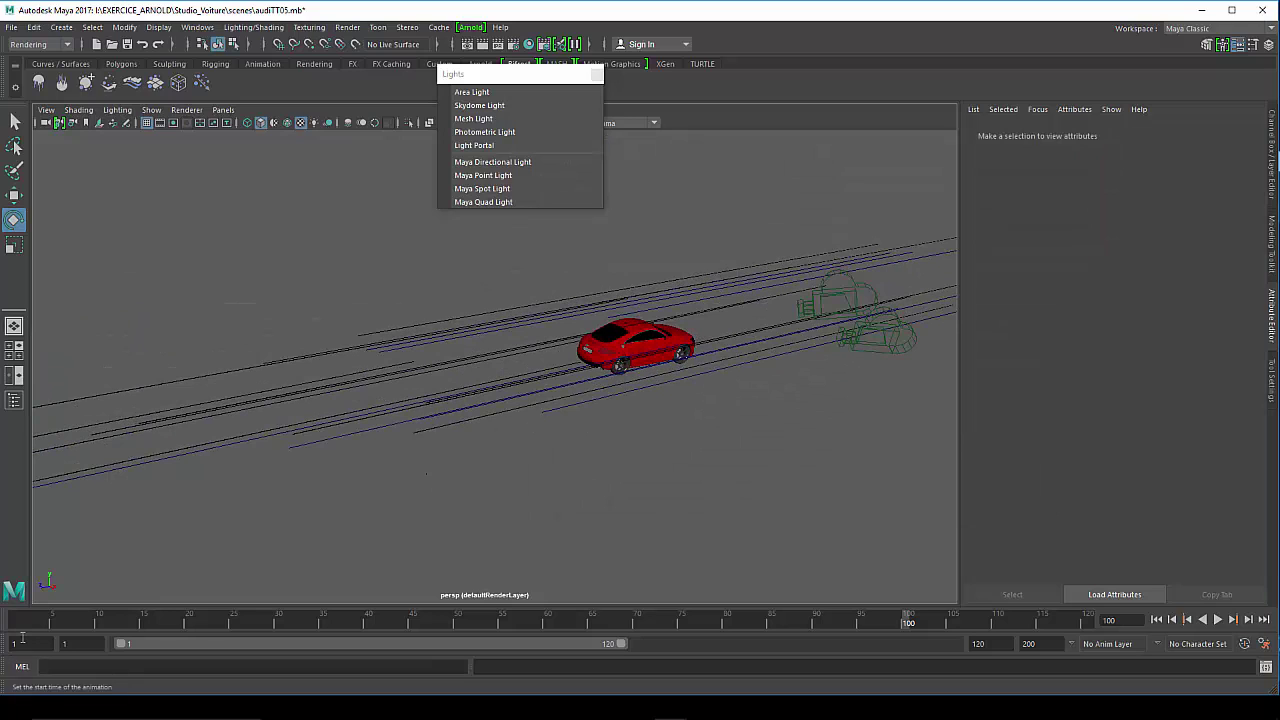
Scrub the car's drive along the road through the timeline and list the viewport's cameras
left_click_drag(18, 625, 818, 625)
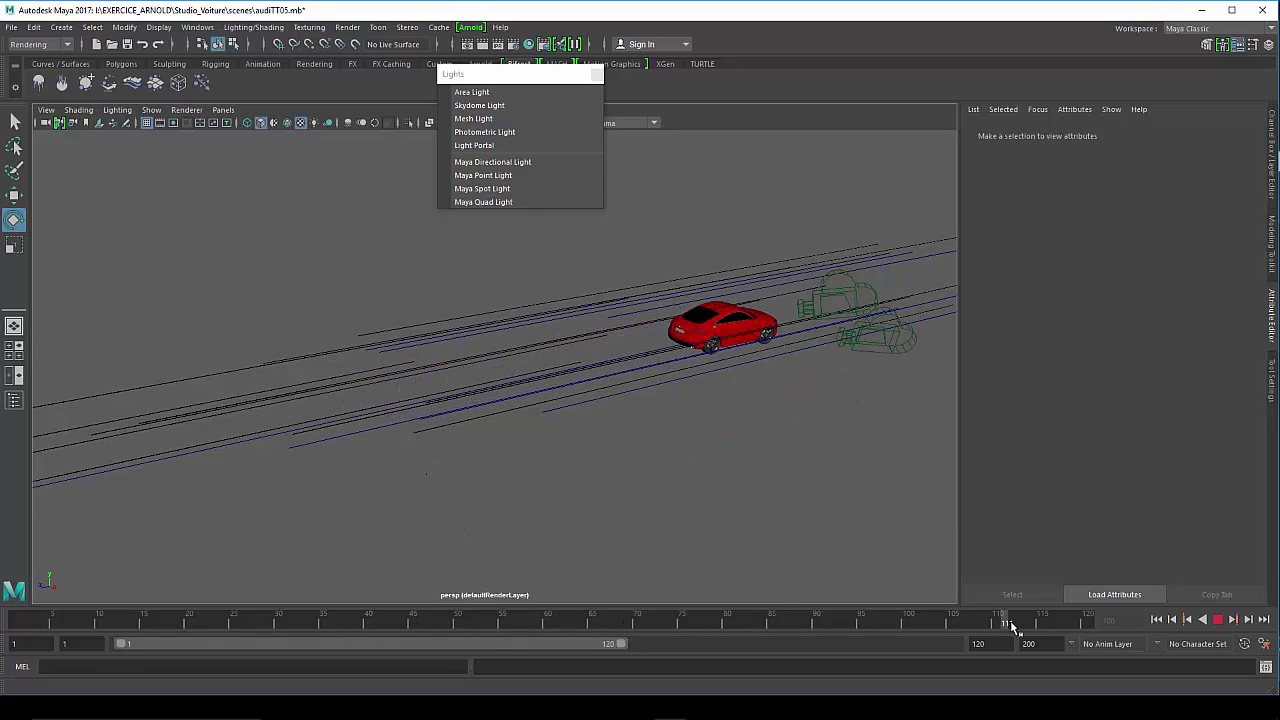
left_click_drag(907, 627, 18, 625)
mouse_move(376, 501)
left_mouse_down("alt")
mouse_move(346, 508)
mouse_move(411, 494)
left_mouse_up("alt")
left_click_drag(18, 624, 1088, 683)
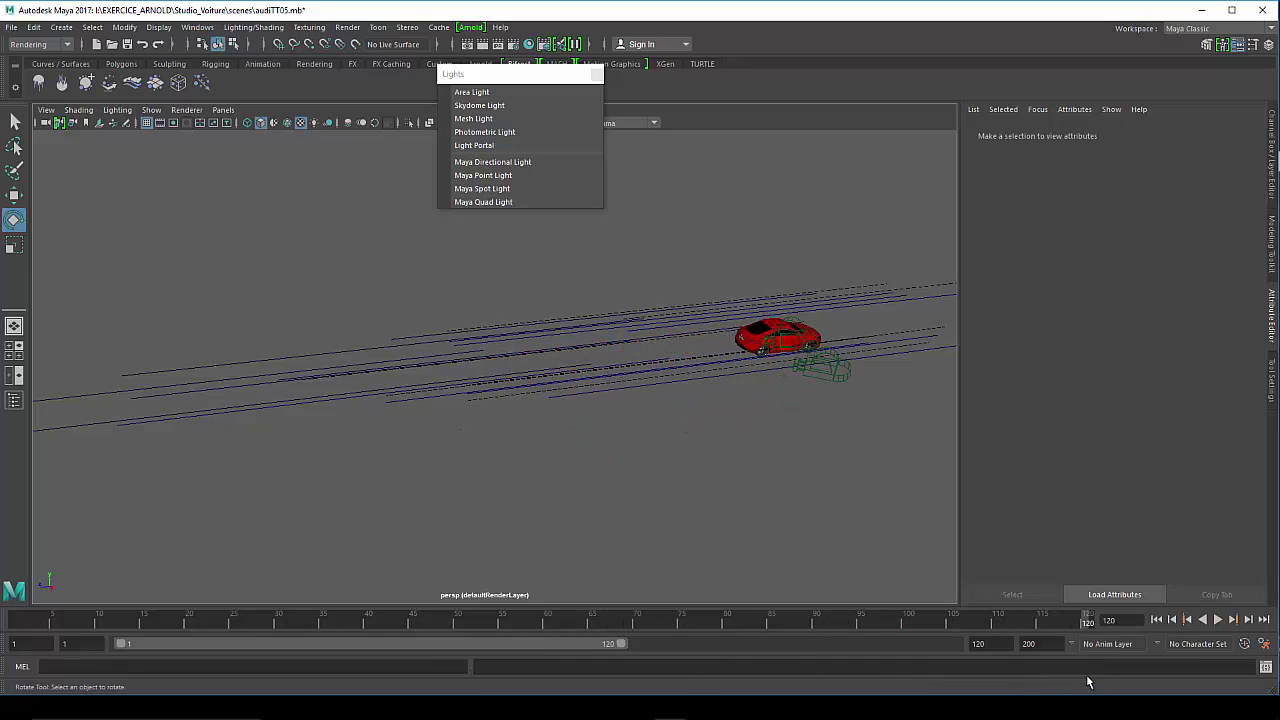
left_click(223, 110)
mouse_move(245, 123)
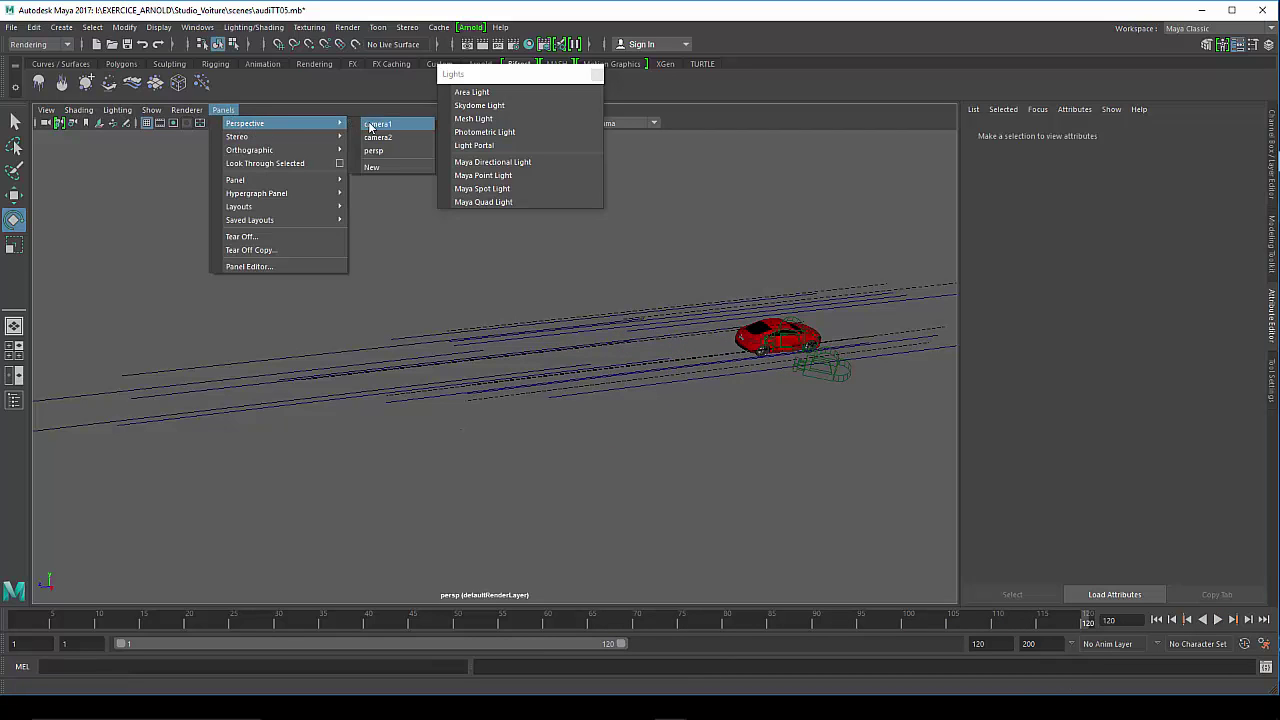
Look through camera1, then scrub and play the animation to check the car in shot
left_click(370, 124)
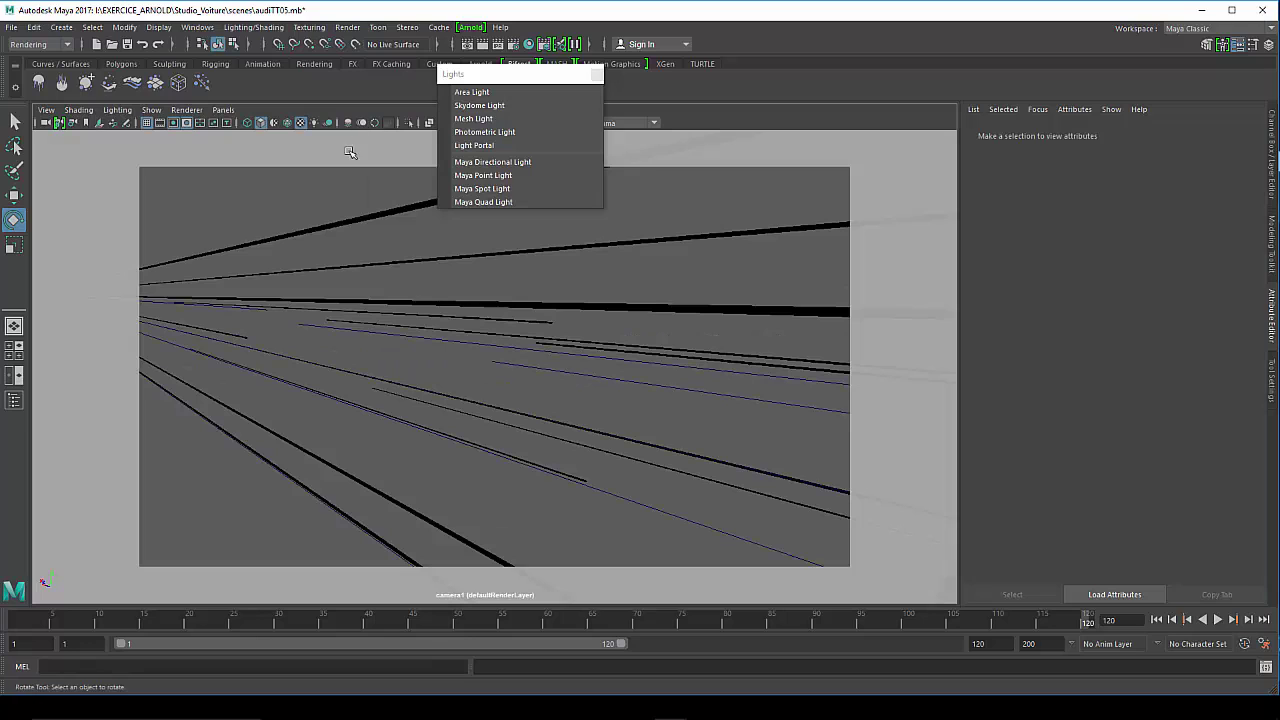
left_click(22, 620)
mouse_move(5, 622)
left_mouse_down()
mouse_move(257, 597)
mouse_move(364, 571)
mouse_move(443, 586)
mouse_move(600, 579)
mouse_move(646, 603)
mouse_move(1088, 630)
mouse_move(939, 630)
left_mouse_up()
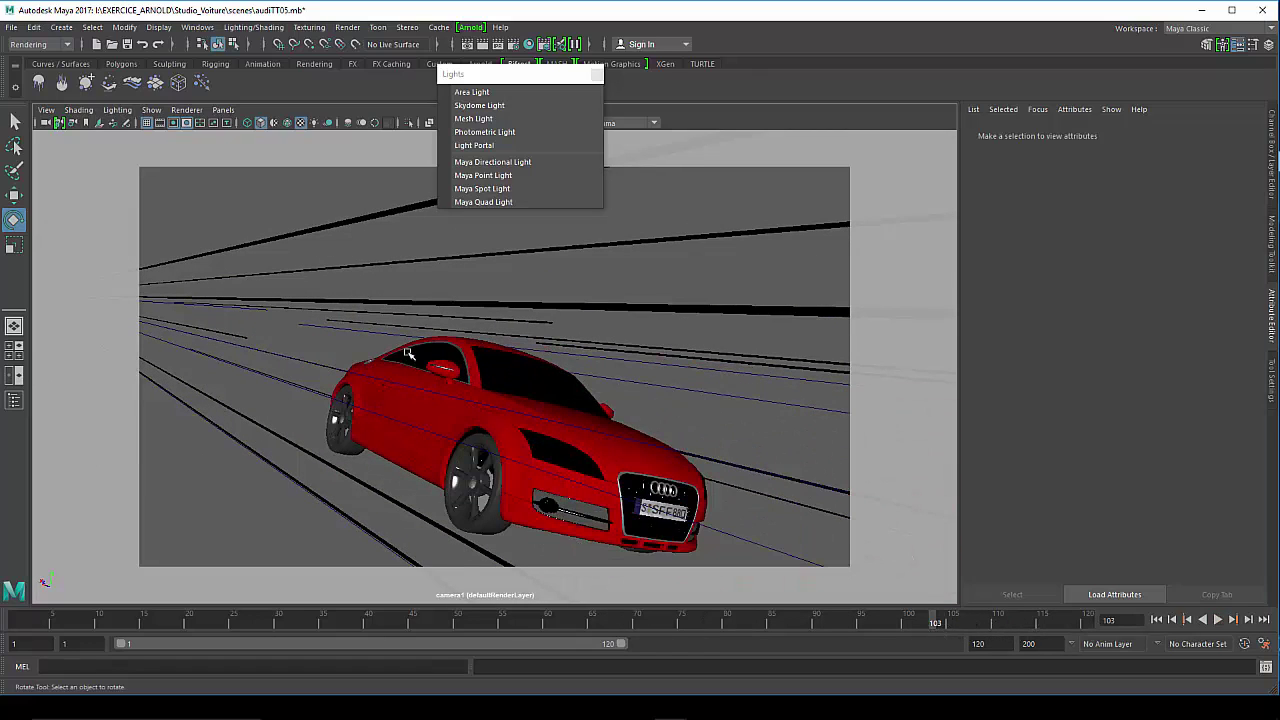
left_click(402, 305)
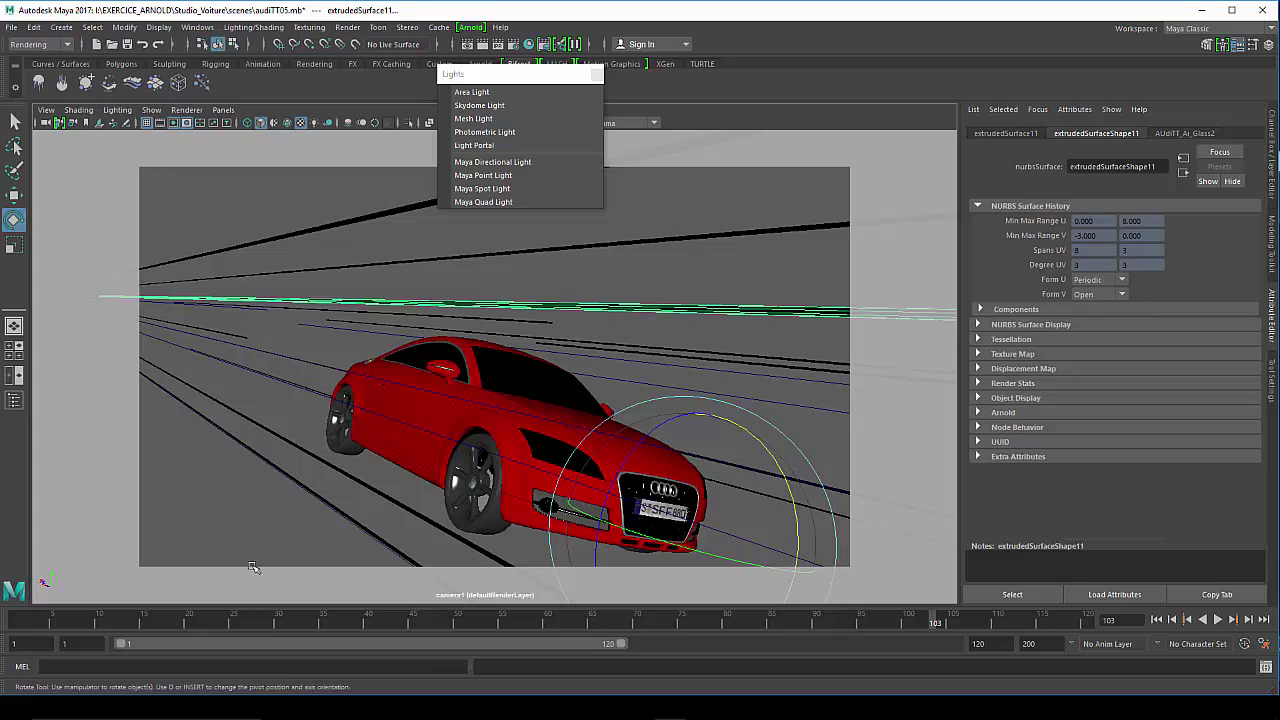
key("alt+v")
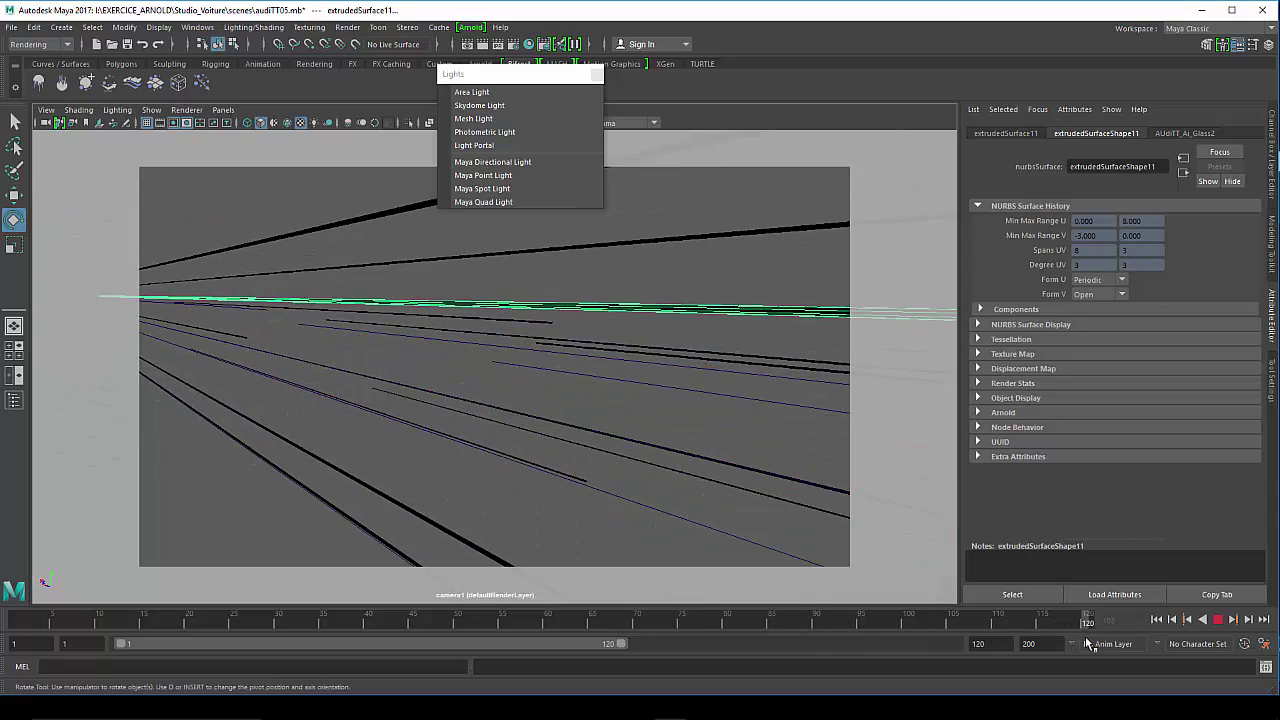
mouse_move(803, 620)
left_mouse_down()
mouse_move(556, 618)
mouse_move(831, 575)
mouse_move(920, 603)
mouse_move(909, 600)
left_mouse_up()
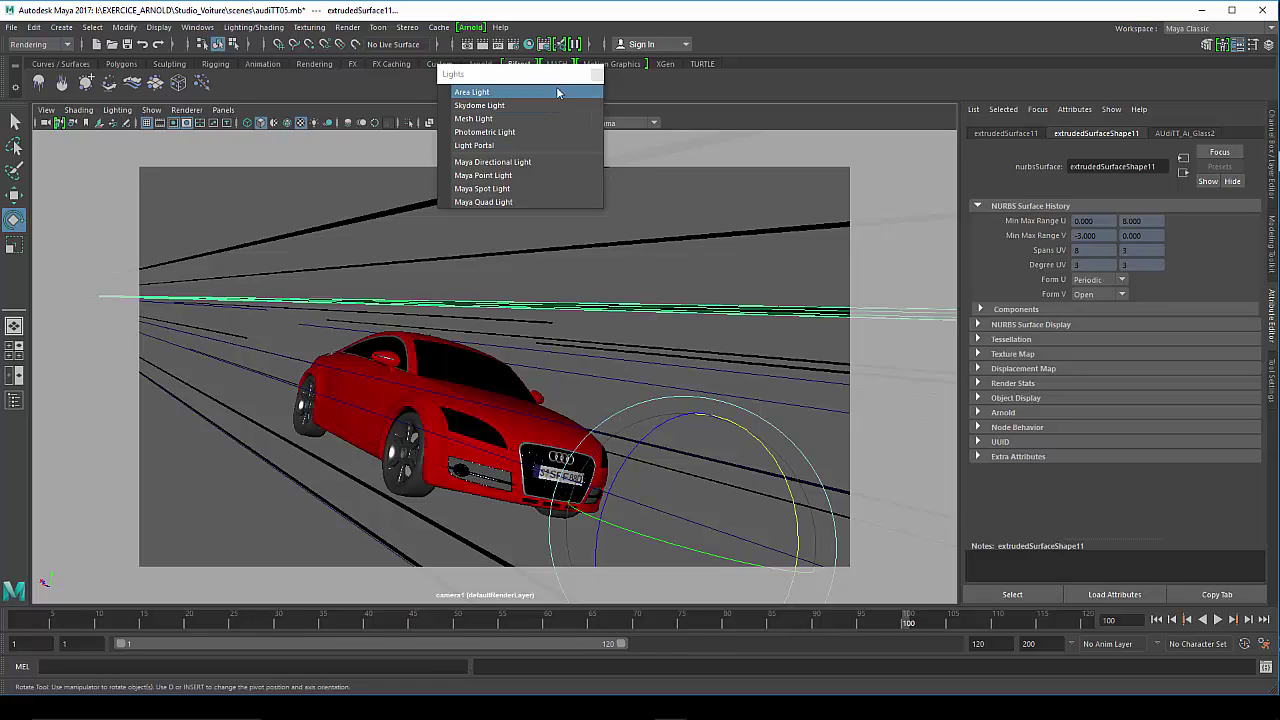
Reopen Arnold RenderView, move it aside, and render a full scene update from cameraShape1
left_click(474, 33)
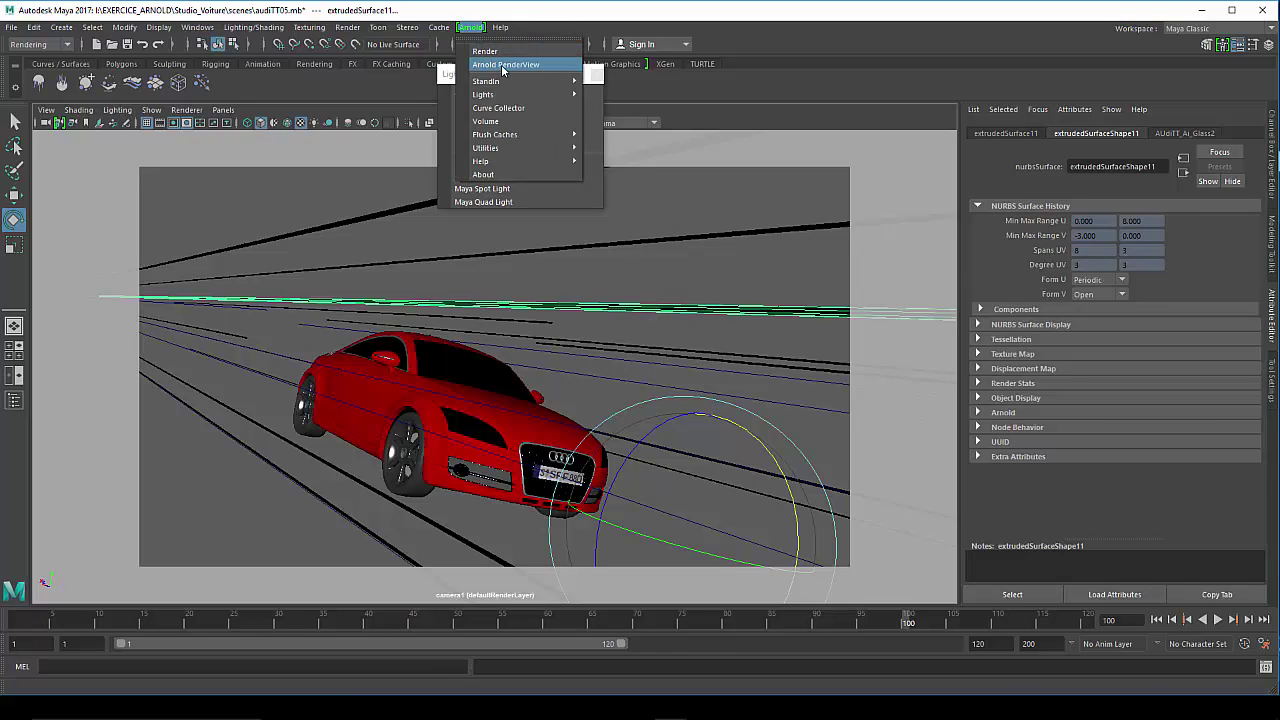
left_click(502, 66)
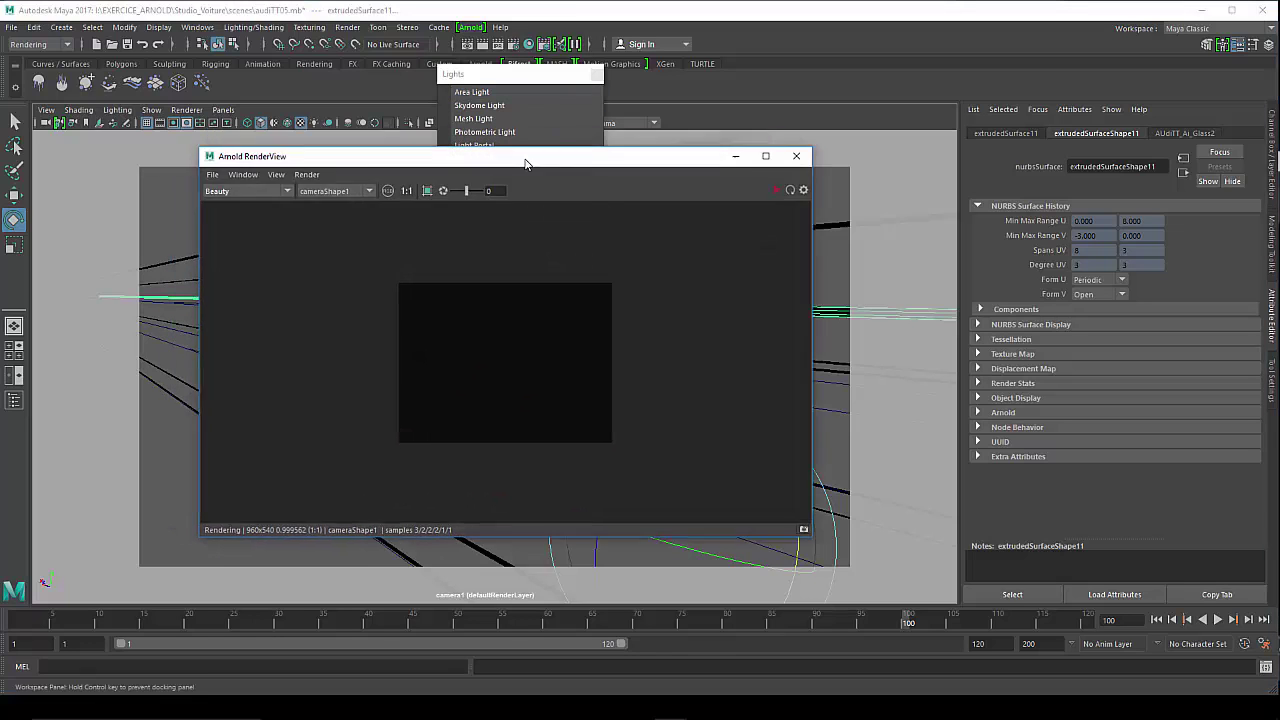
left_click_drag(519, 140, 895, 120)
left_click(677, 132)
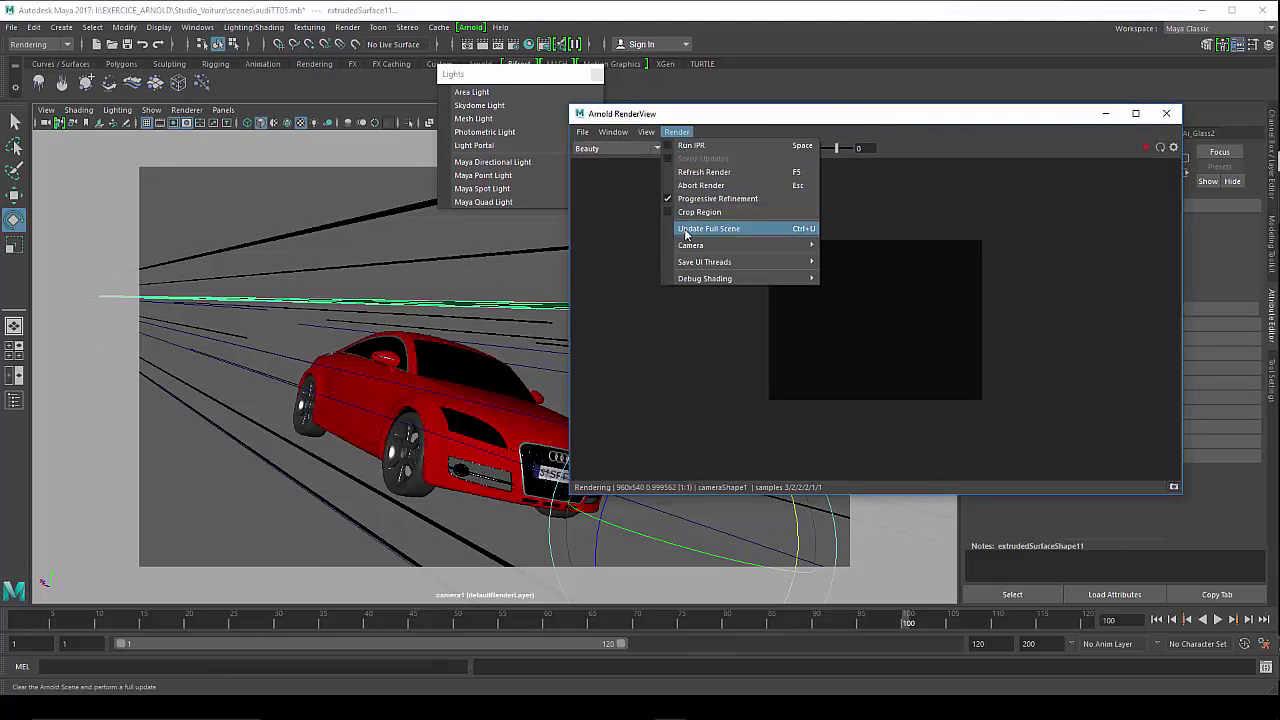
left_click(686, 236)
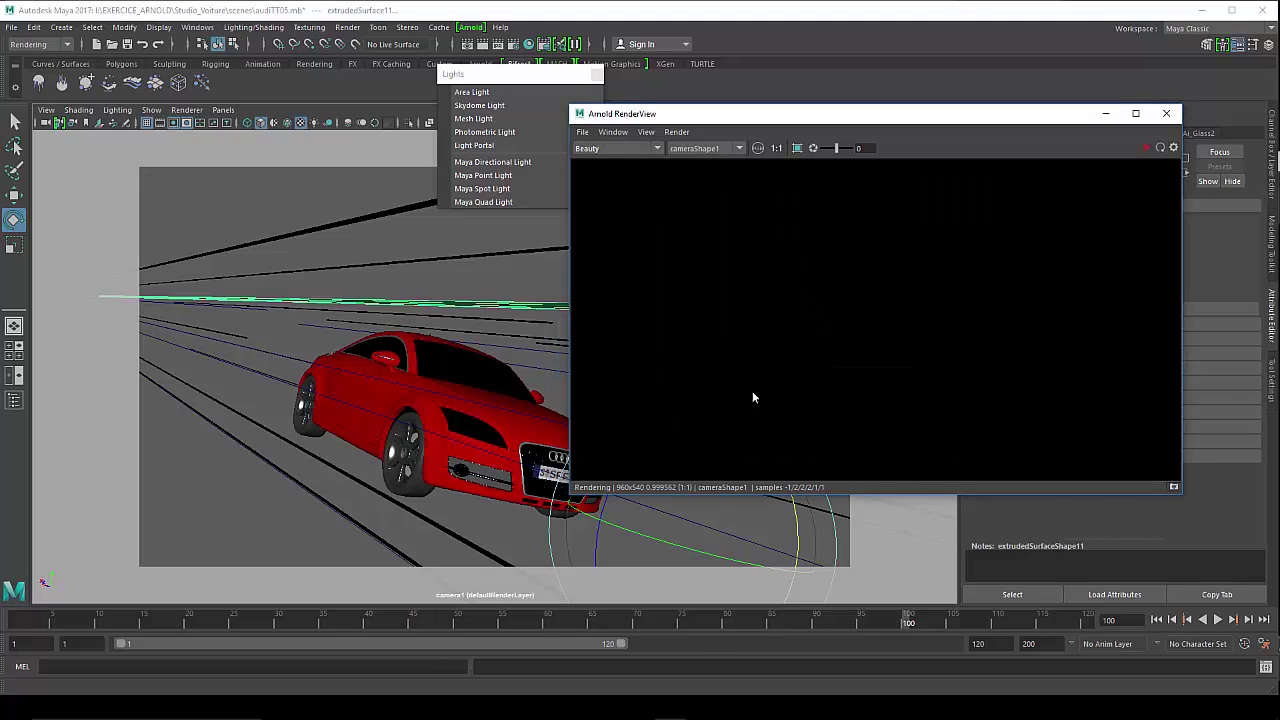
Switch the viewport back to persp and frame the front of the red car close up
left_click(222, 110)
left_click(388, 152)
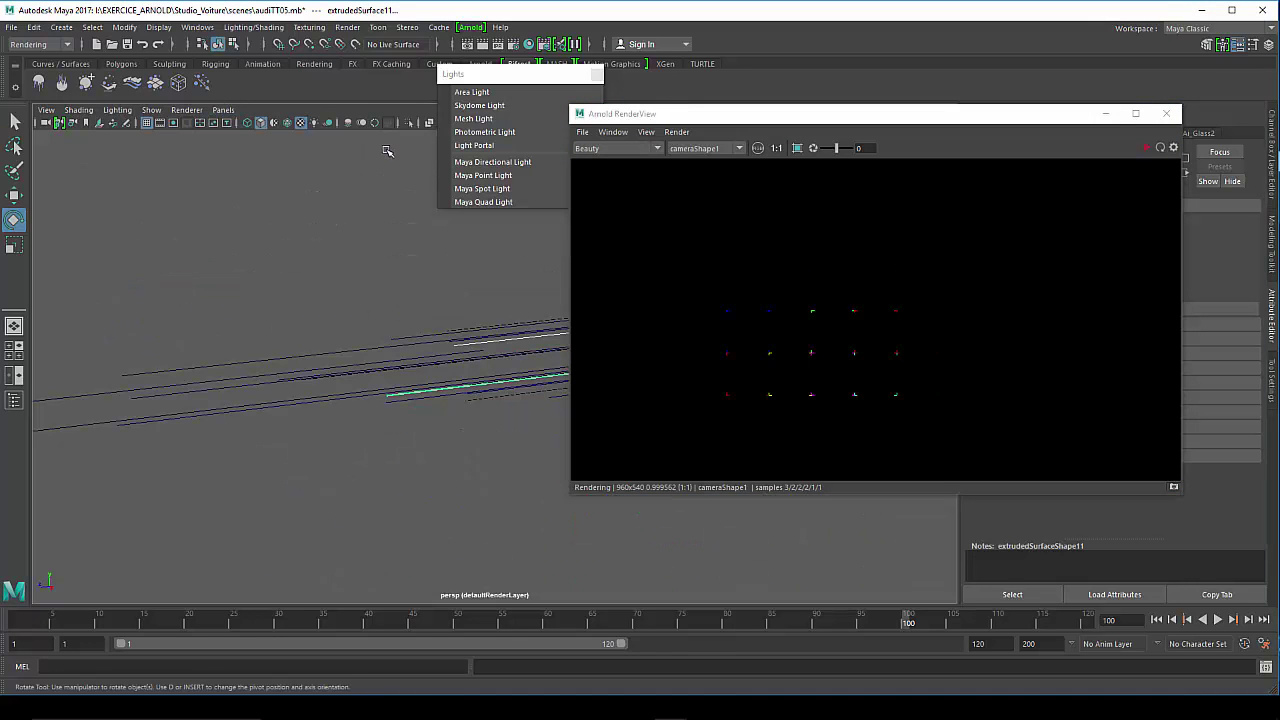
left_click_drag(722, 121, 732, 128)
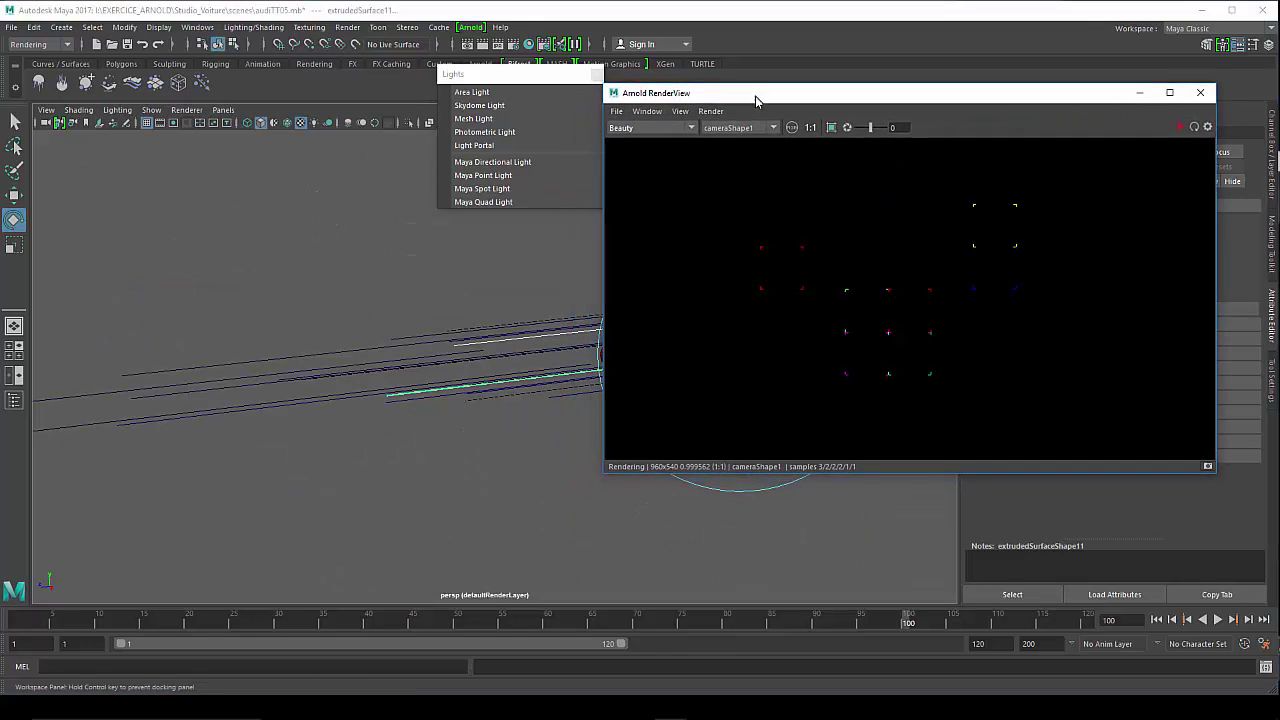
left_click(443, 357)
mouse_move(366, 414)
left_mouse_down("alt")
mouse_move(318, 536)
mouse_move(425, 440)
mouse_move(451, 449)
left_mouse_up("alt")
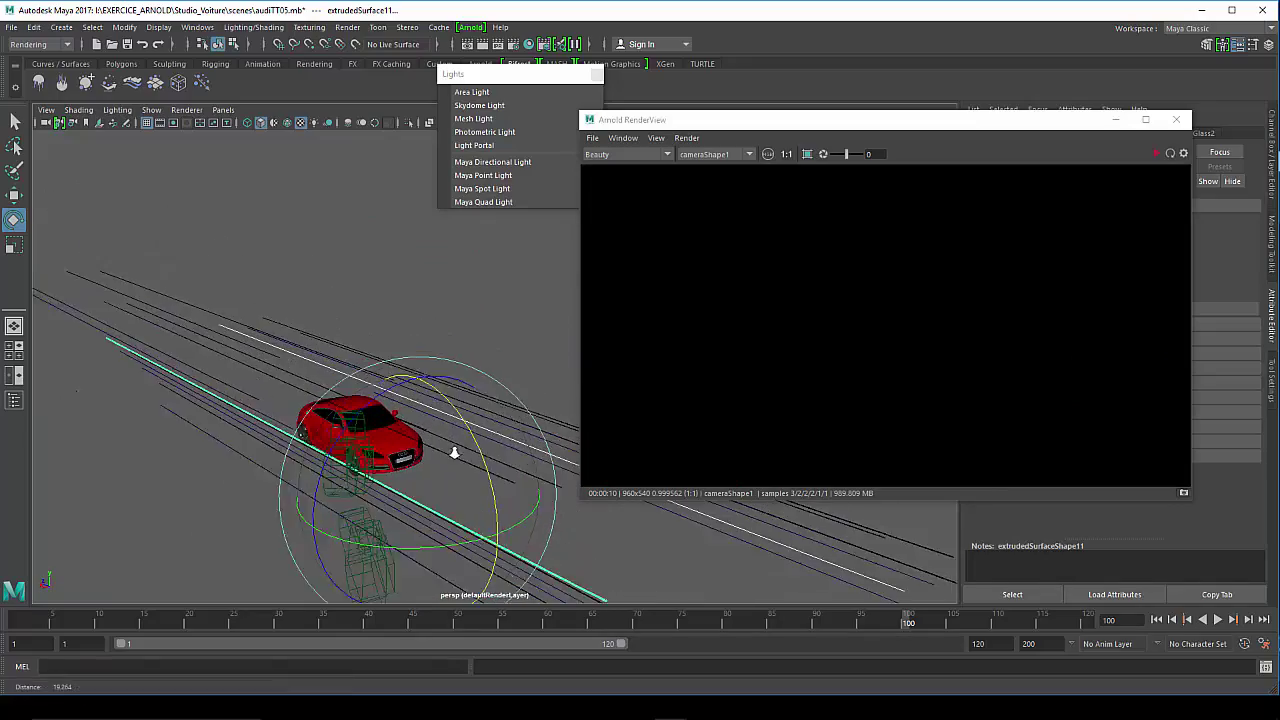
mouse_move(451, 449)
right_mouse_down("alt")
mouse_move(427, 420)
mouse_move(657, 449)
right_mouse_up("alt")
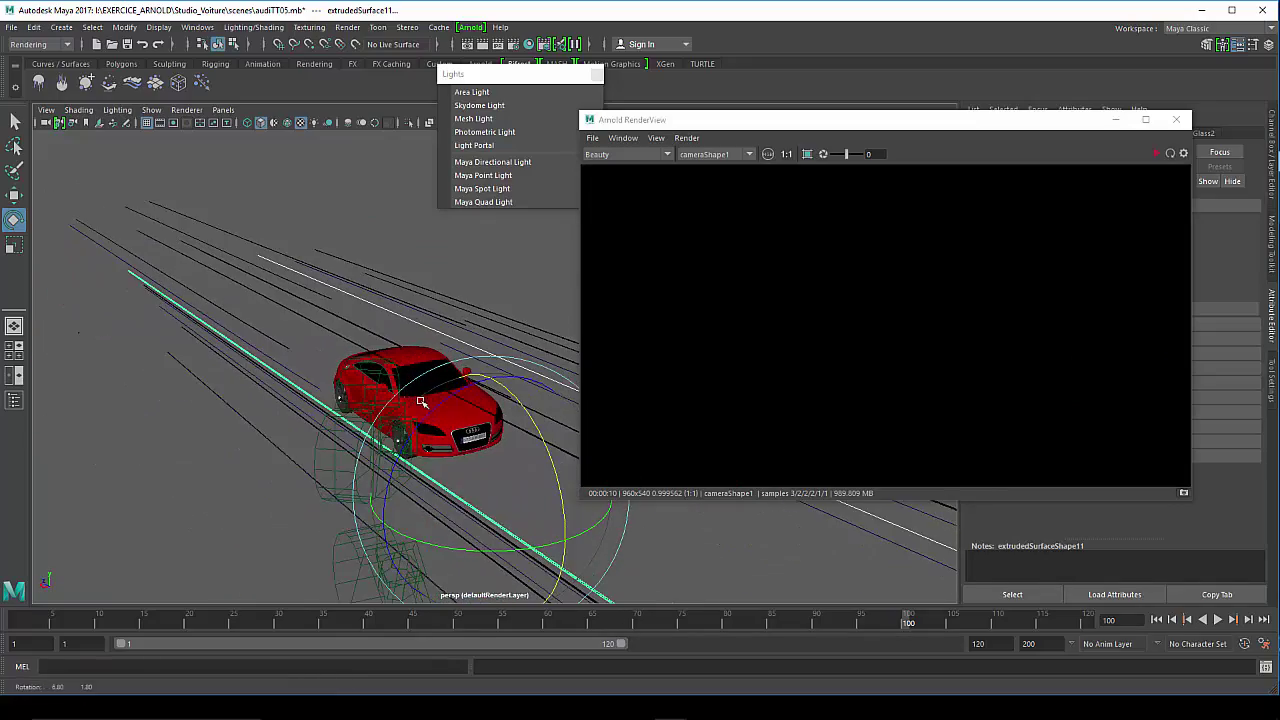
mouse_move(657, 449)
left_mouse_down("alt")
mouse_move(469, 454)
mouse_move(460, 425)
left_mouse_up("alt")
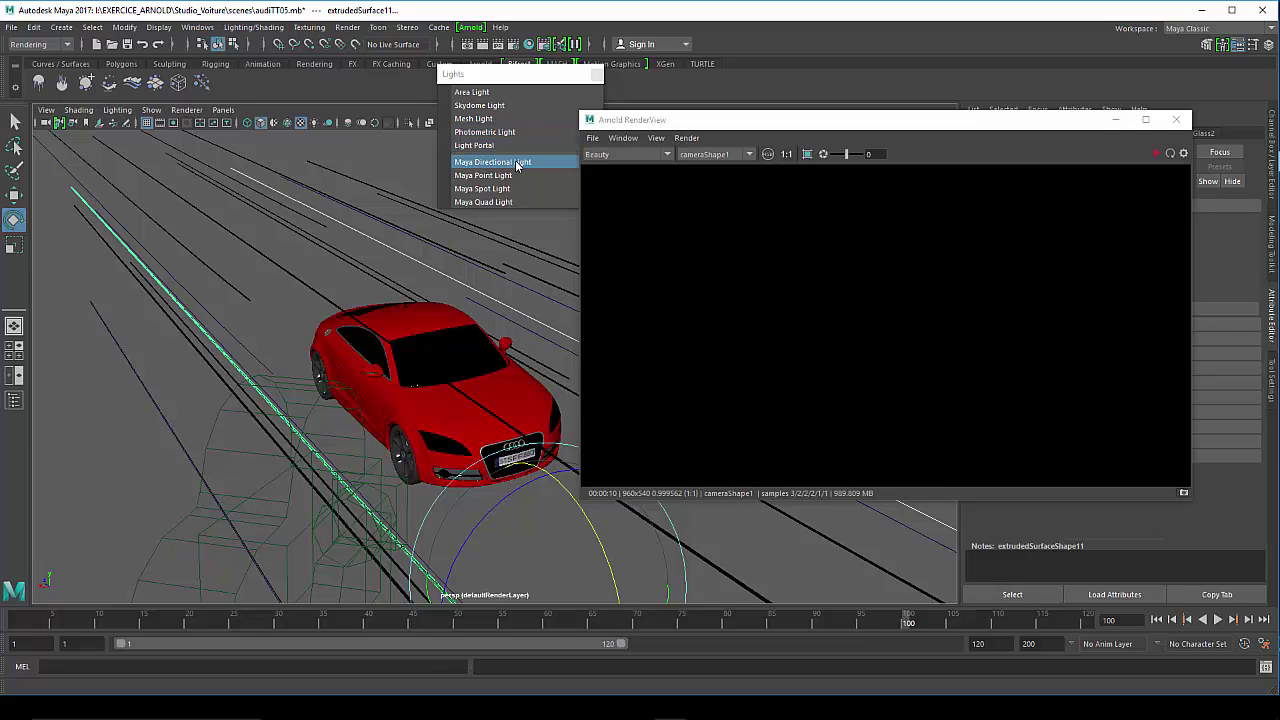
Create an Arnold area light, move it near the car and scale it narrower
left_click(468, 97)
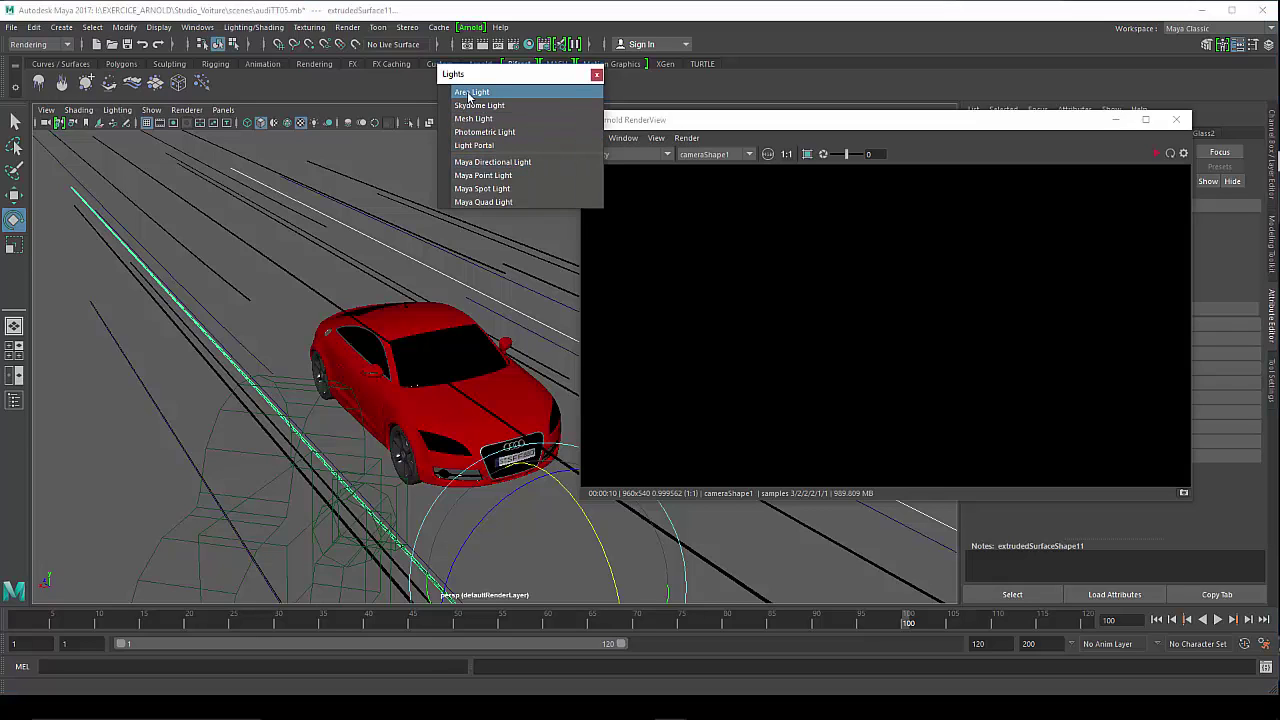
left_click(468, 95)
key("w")
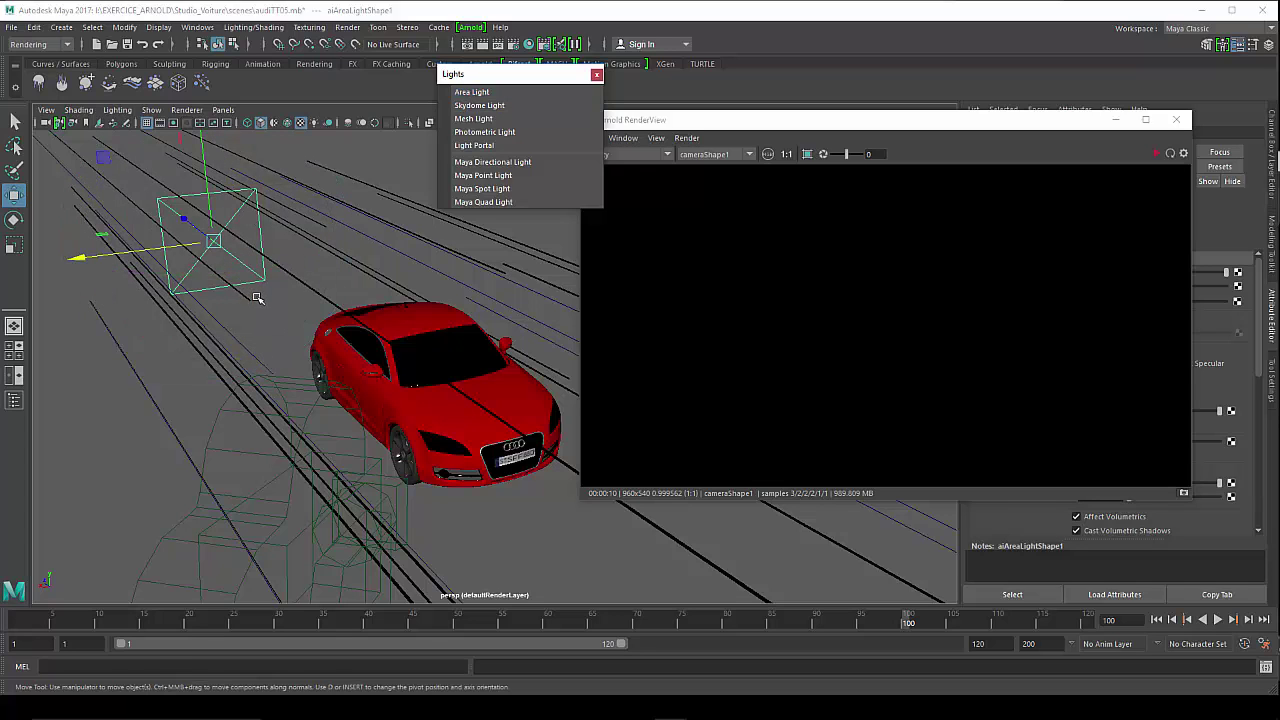
mouse_move(245, 293)
left_mouse_down("alt")
mouse_move(105, 215)
mouse_move(172, 267)
left_mouse_up("alt")
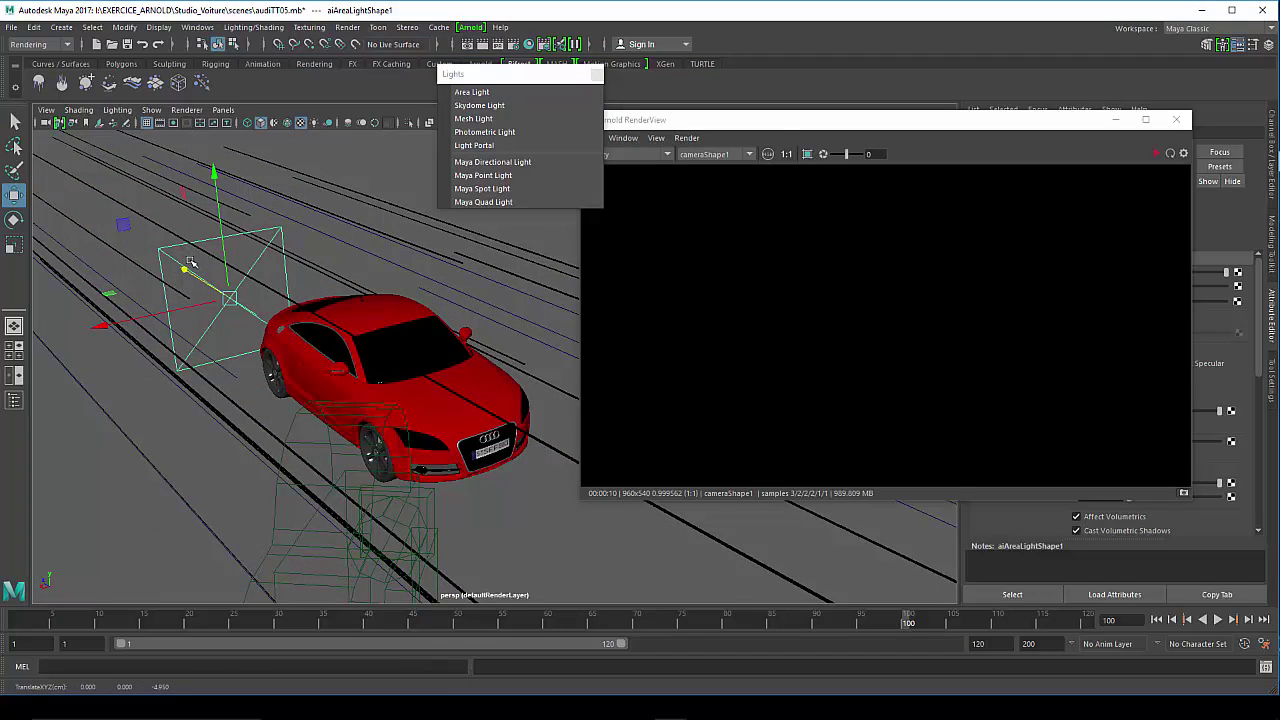
key("r")
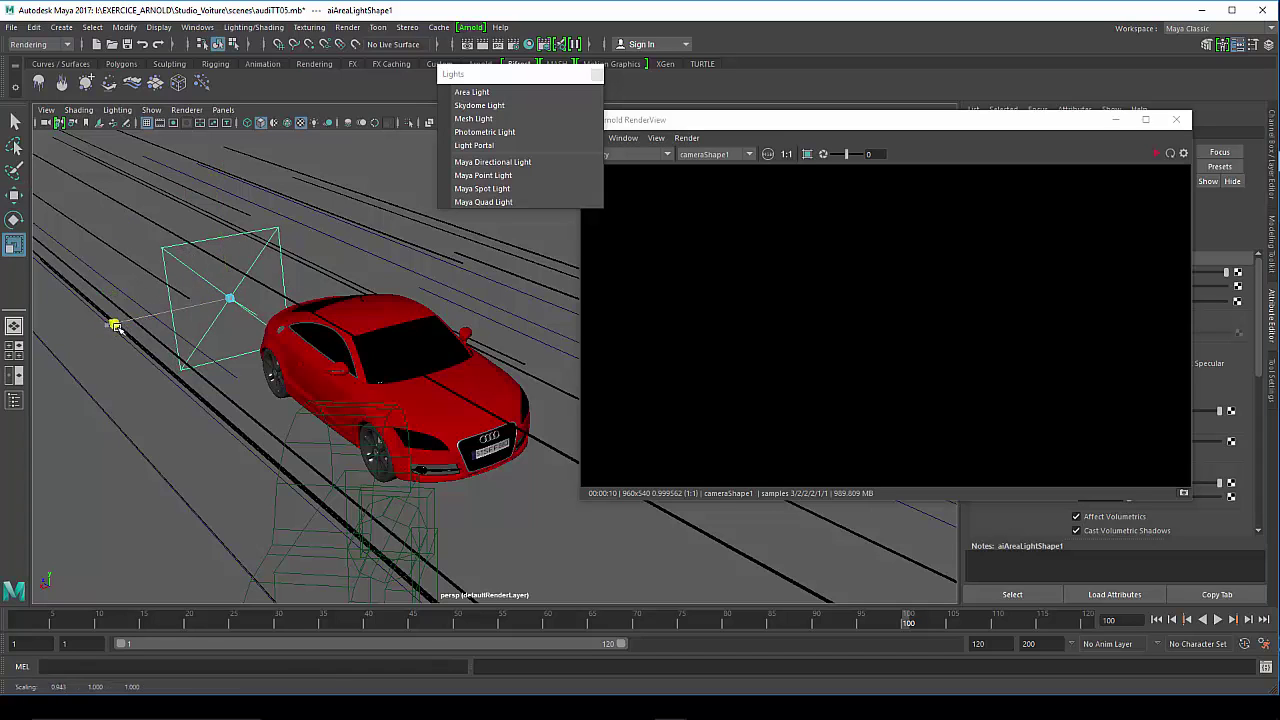
left_click_drag(112, 330, 229, 336)
Stand the area light upright, slide it left beside the car and angle it toward it
key("e")
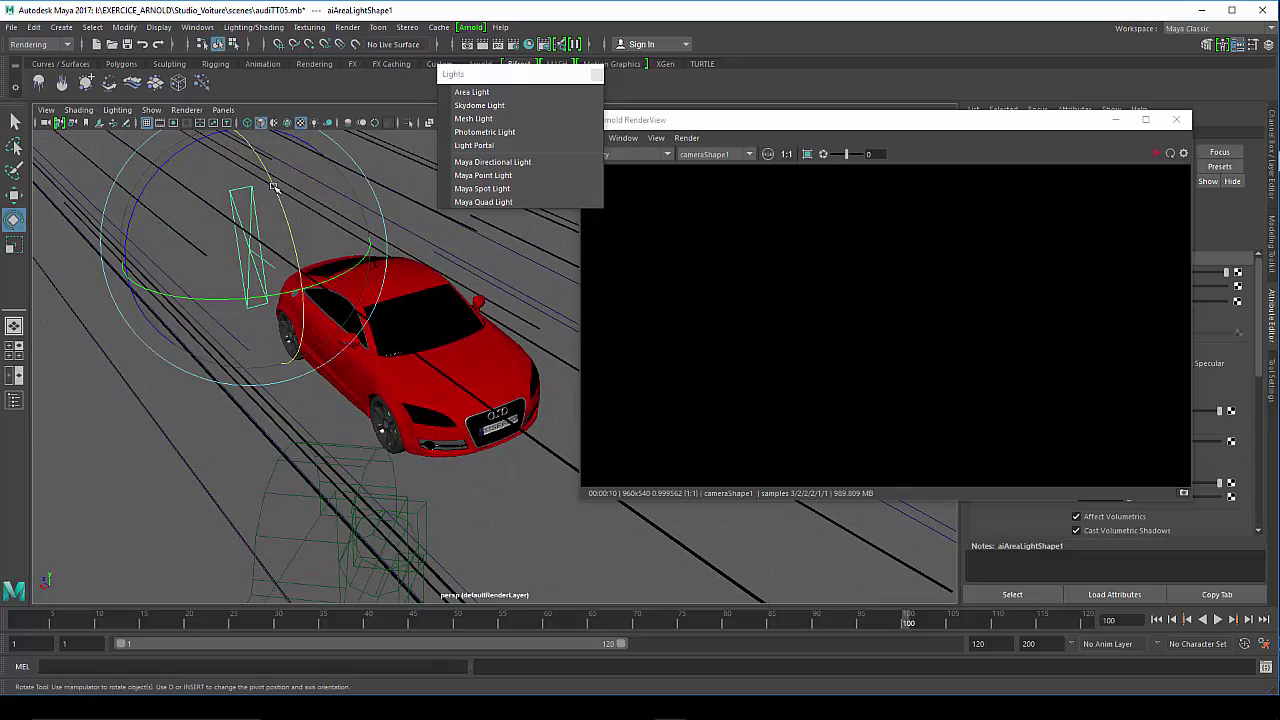
left_click_drag(268, 195, 268, 256)
key("w")
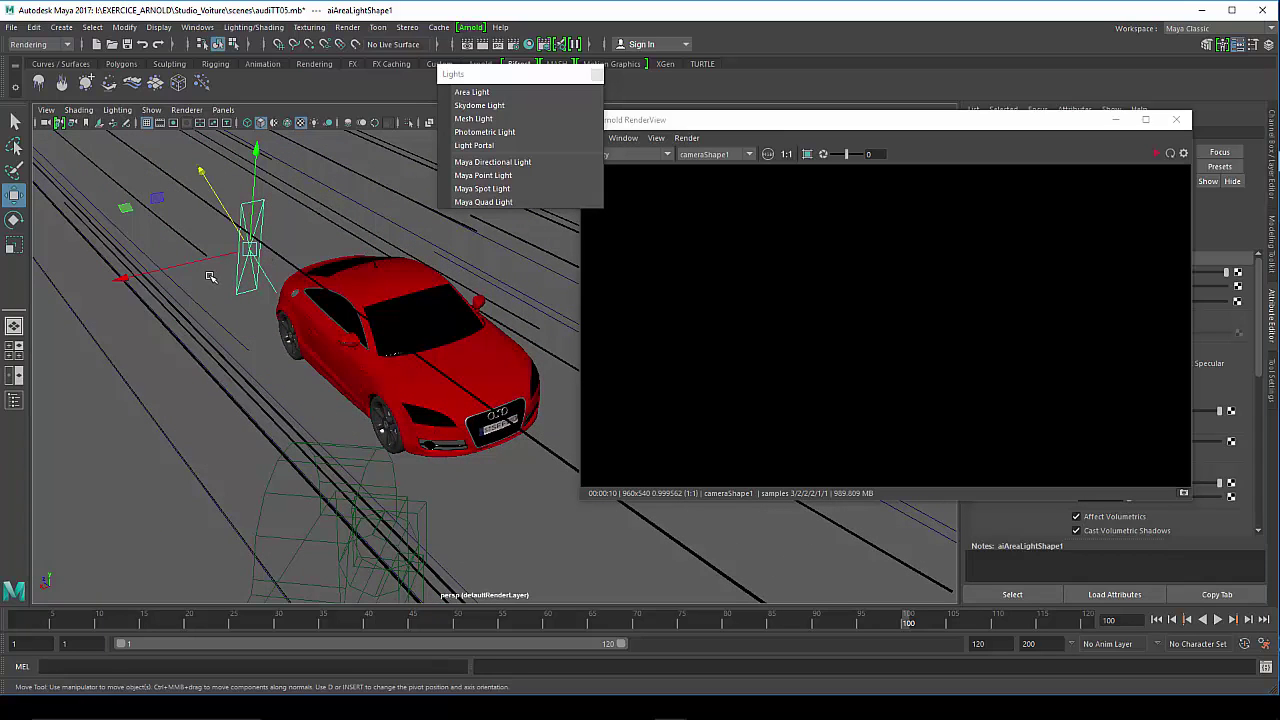
left_click_drag(203, 272, 180, 274)
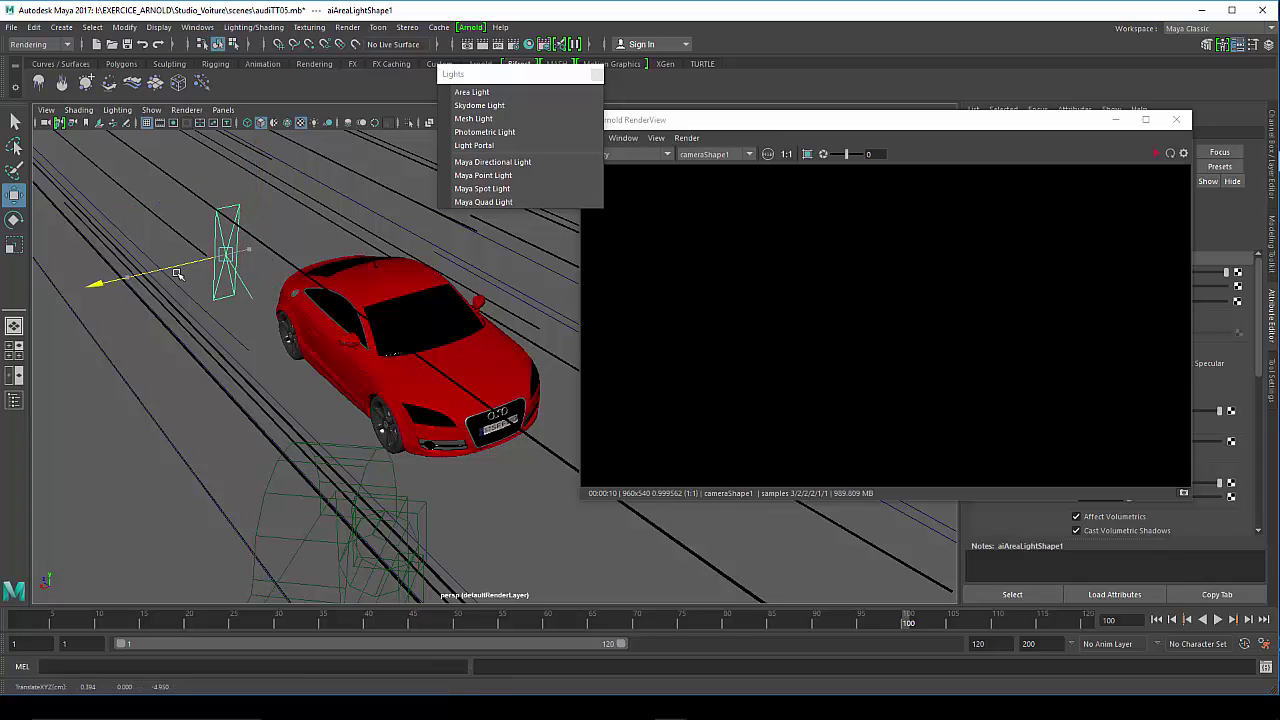
key("e")
left_click_drag(178, 347, 328, 348)
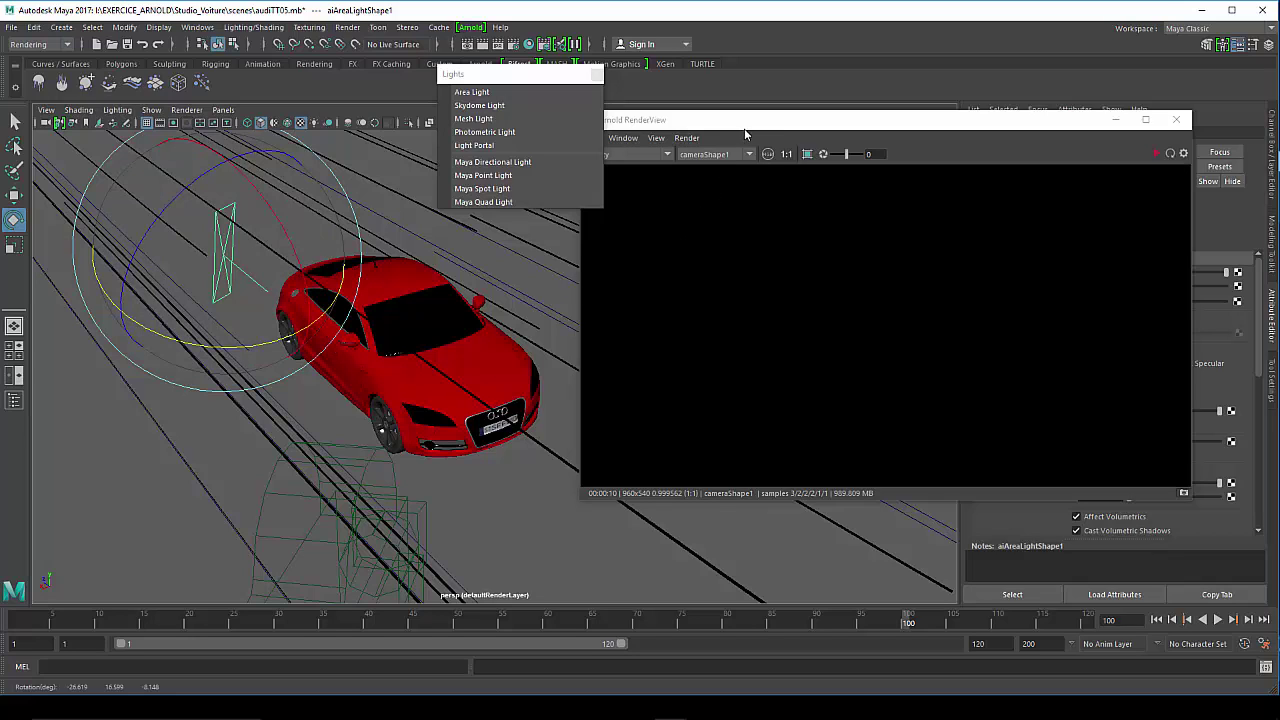
left_click(687, 138)
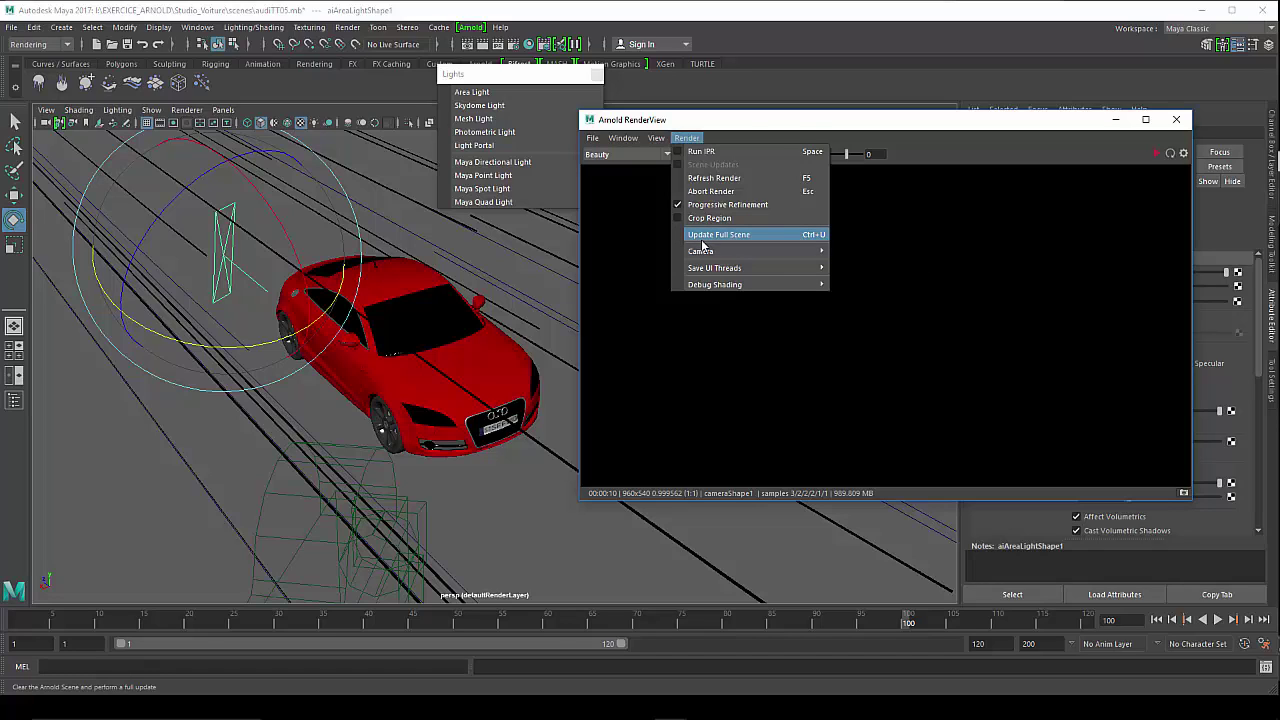
Refresh the Arnold render, rescale the area light, and move RenderView aside to show light attributes
left_click(702, 240)
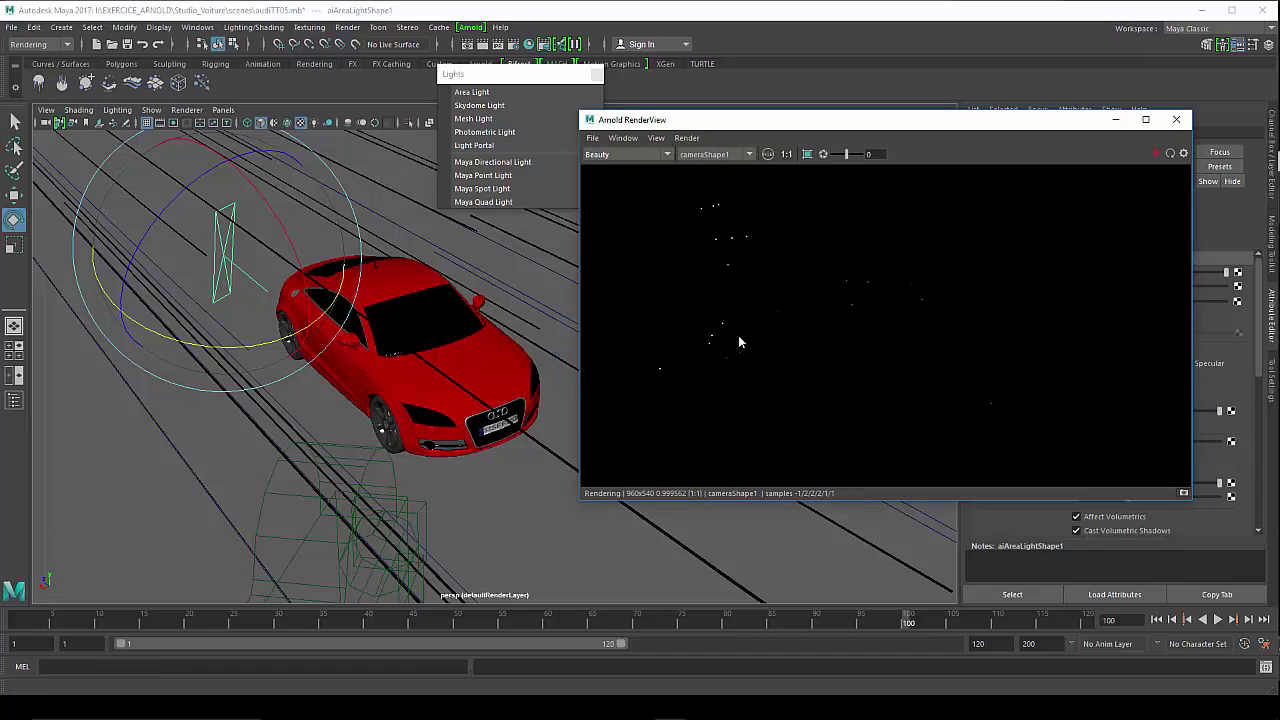
left_click(687, 138)
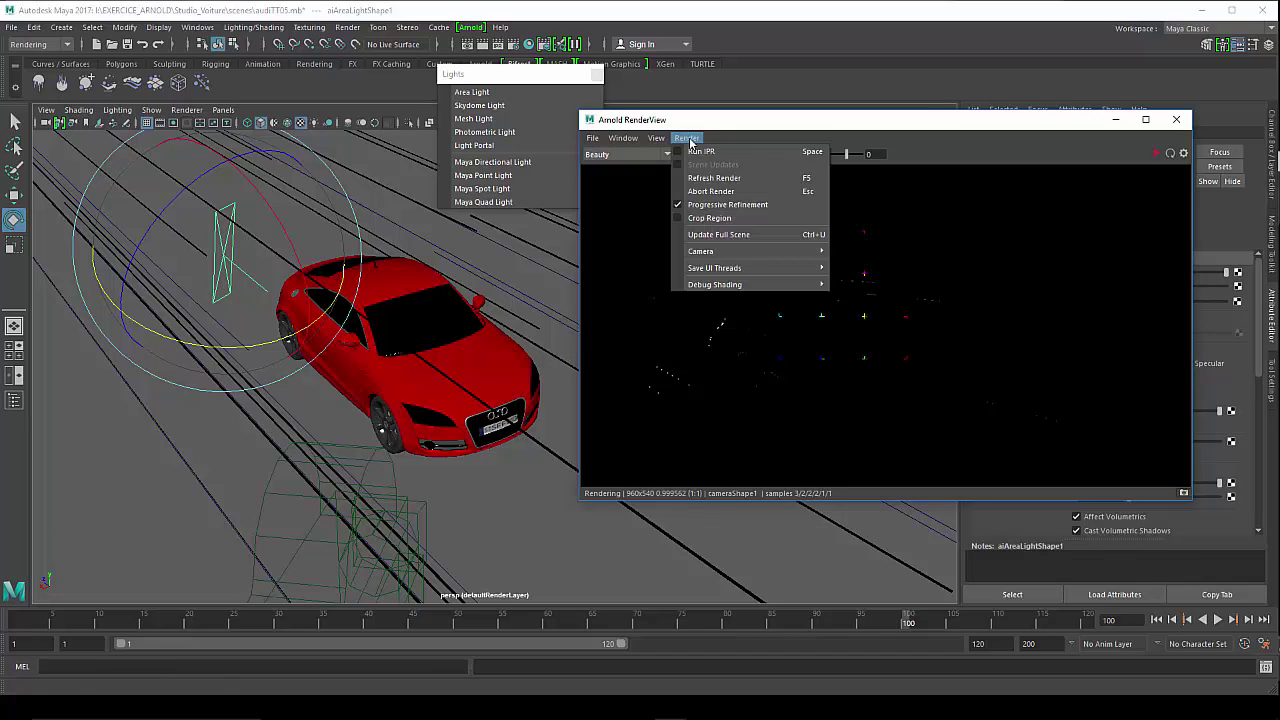
left_click(681, 153)
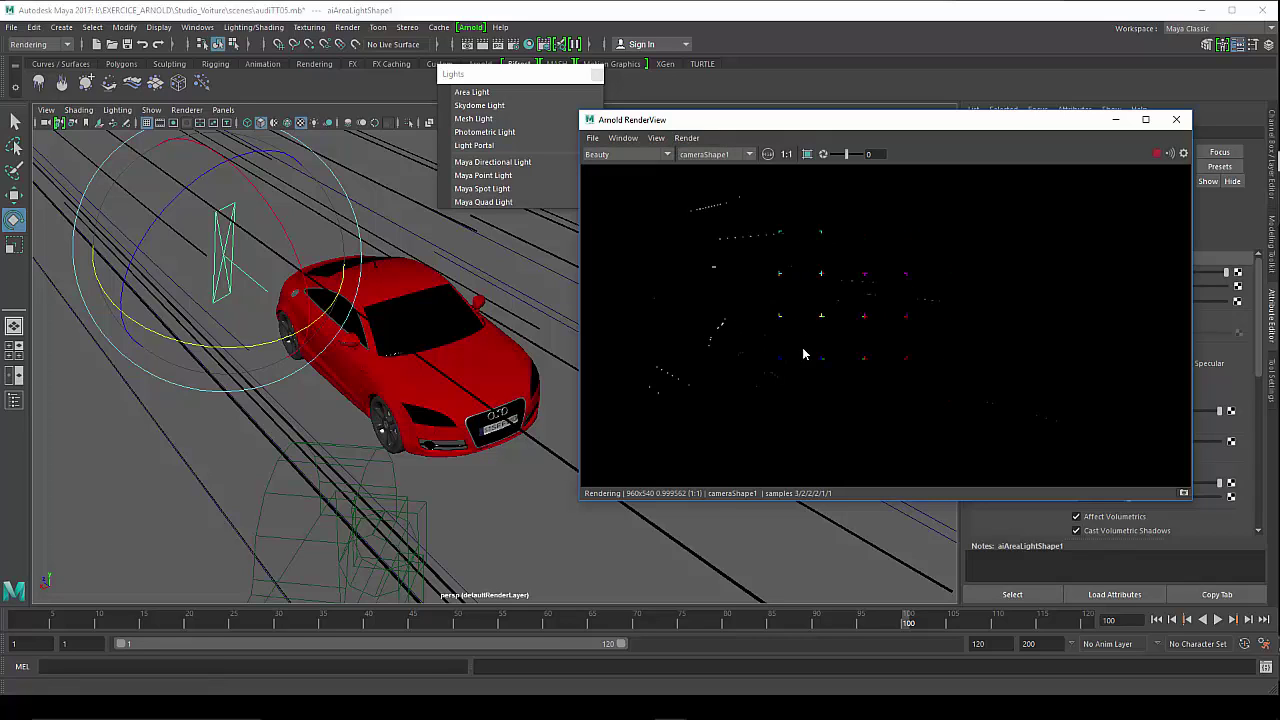
left_click(225, 263)
key("r")
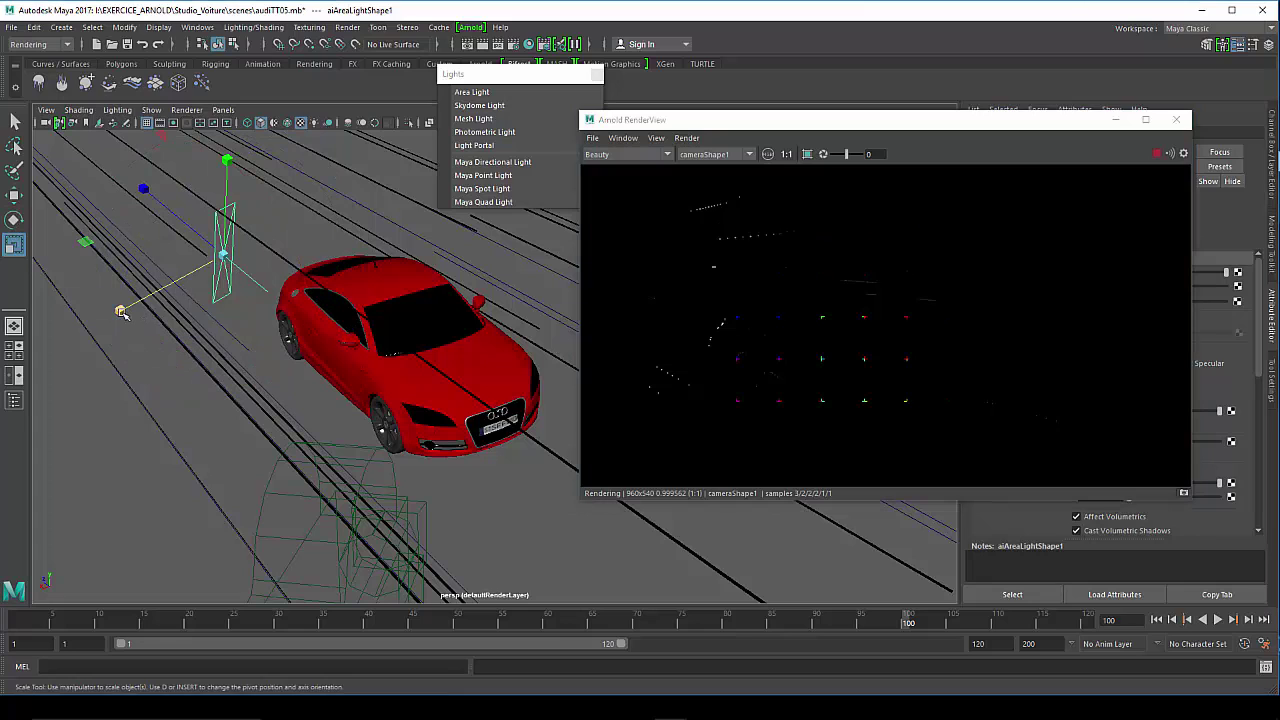
left_click_drag(120, 311, 126, 297)
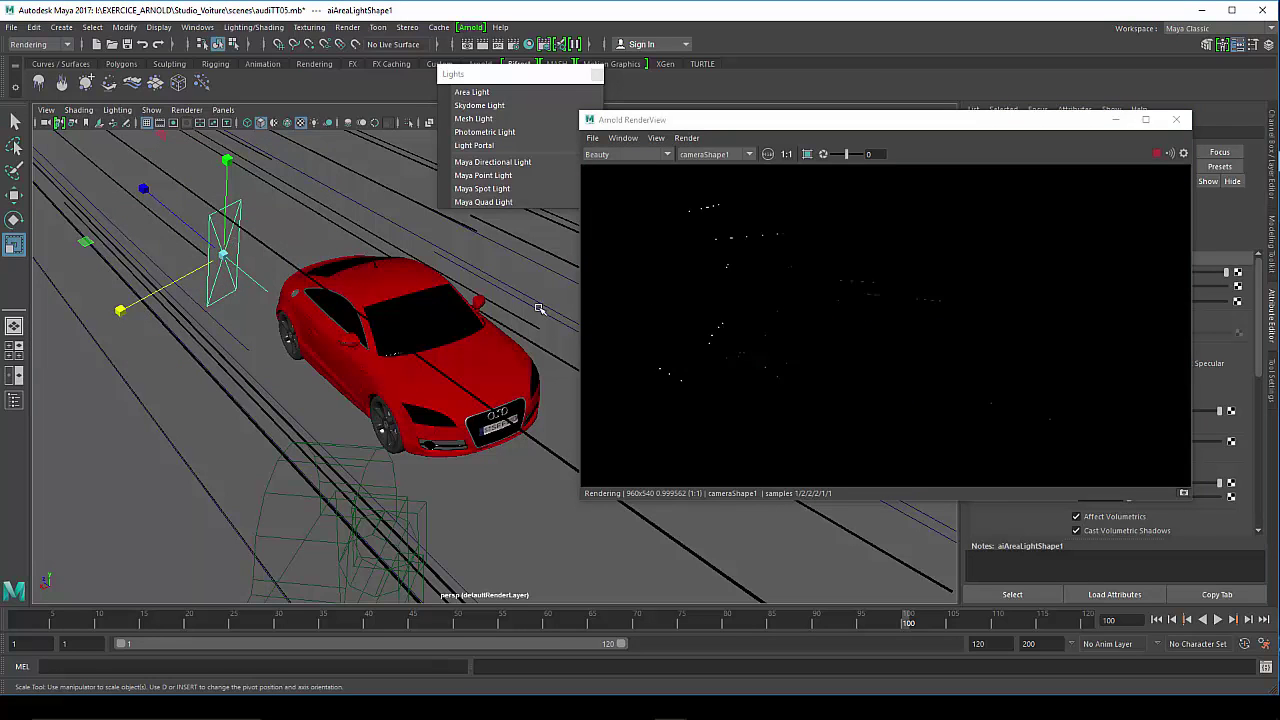
left_click_drag(845, 127, 603, 220)
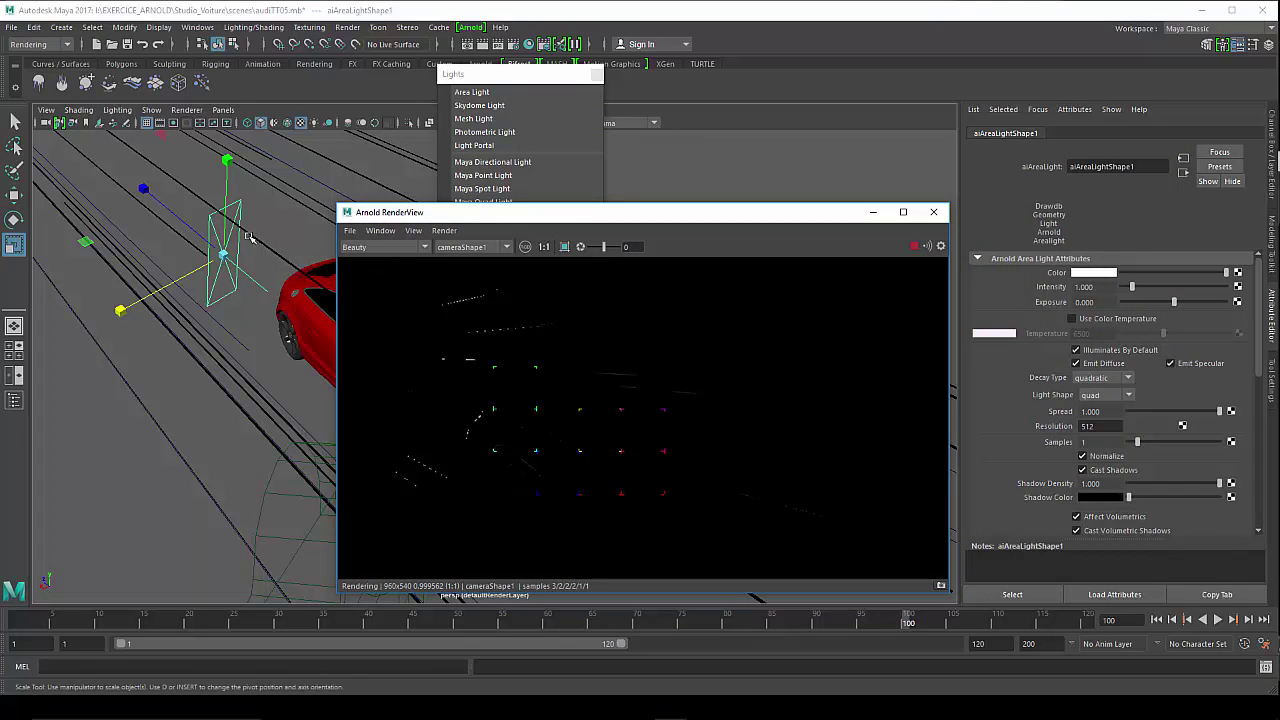
Rotate the area light toward the car, raise its Intensity to 4.610, and move it closer
key("e")
mouse_move(257, 197)
left_mouse_down()
mouse_move(135, 342)
mouse_move(195, 322)
mouse_move(246, 266)
mouse_move(256, 273)
mouse_move(248, 258)
left_mouse_up()
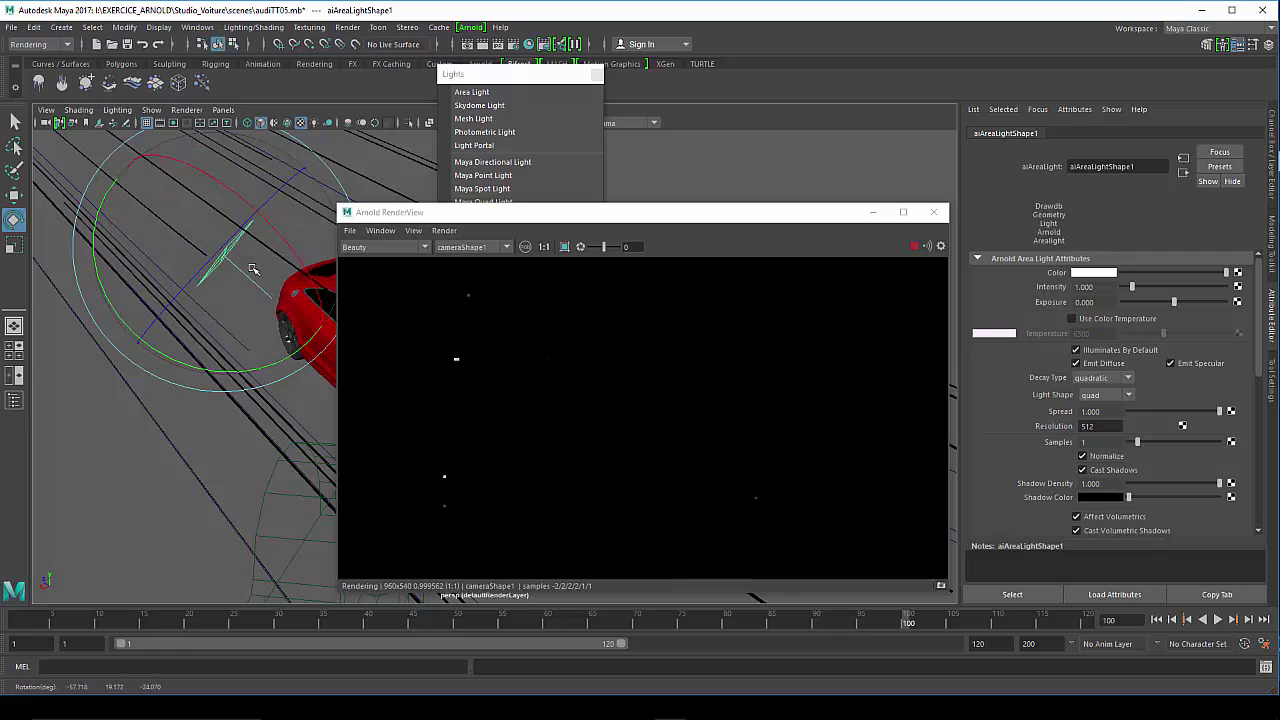
left_click_drag(1132, 287, 1170, 294)
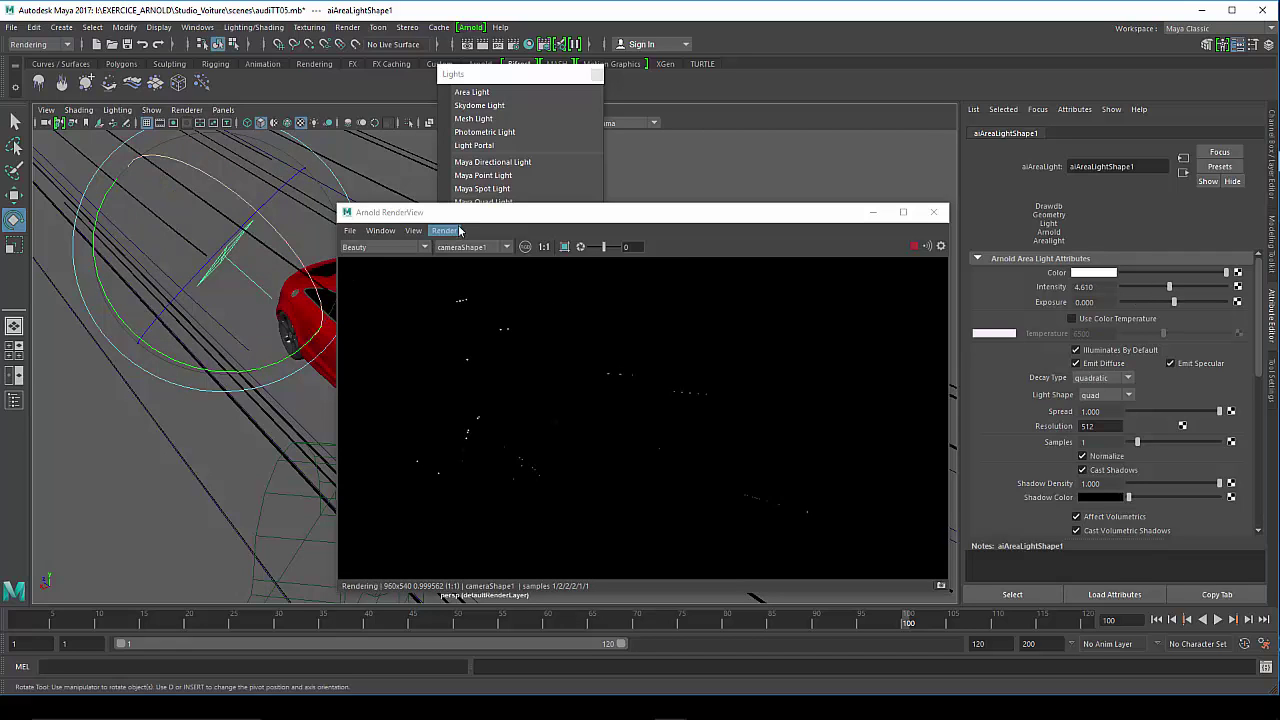
left_click_drag(464, 212, 618, 101)
mouse_move(343, 263)
left_mouse_down("alt")
mouse_move(306, 251)
mouse_move(316, 259)
left_mouse_up("alt")
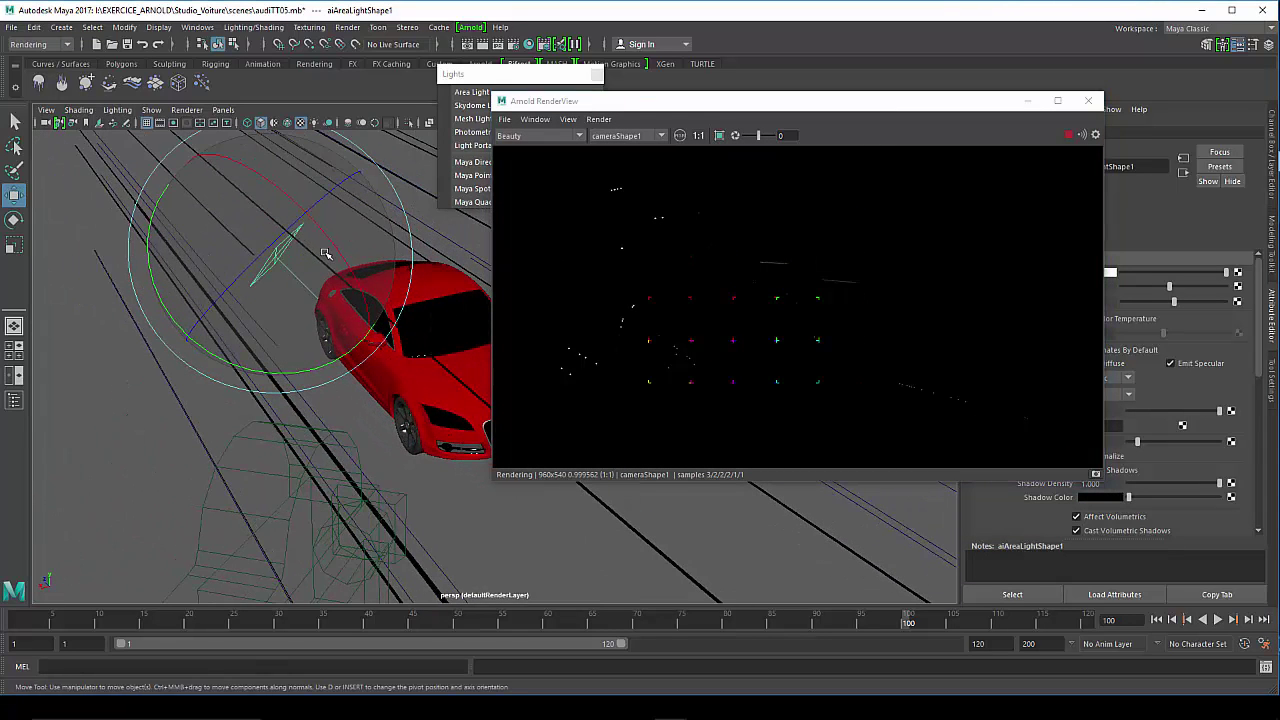
key("w")
left_click_drag(305, 213, 250, 266)
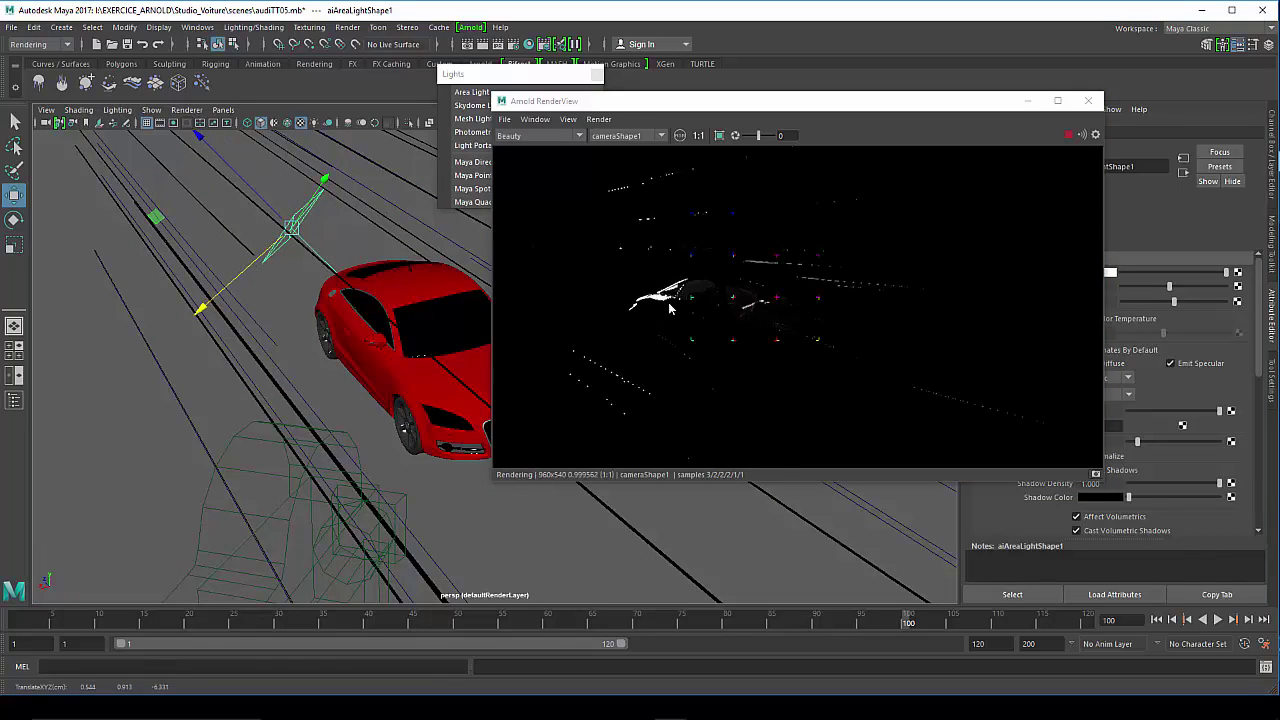
mouse_move(369, 342)
left_mouse_down("alt")
mouse_move(239, 326)
mouse_move(258, 328)
left_mouse_up("alt")
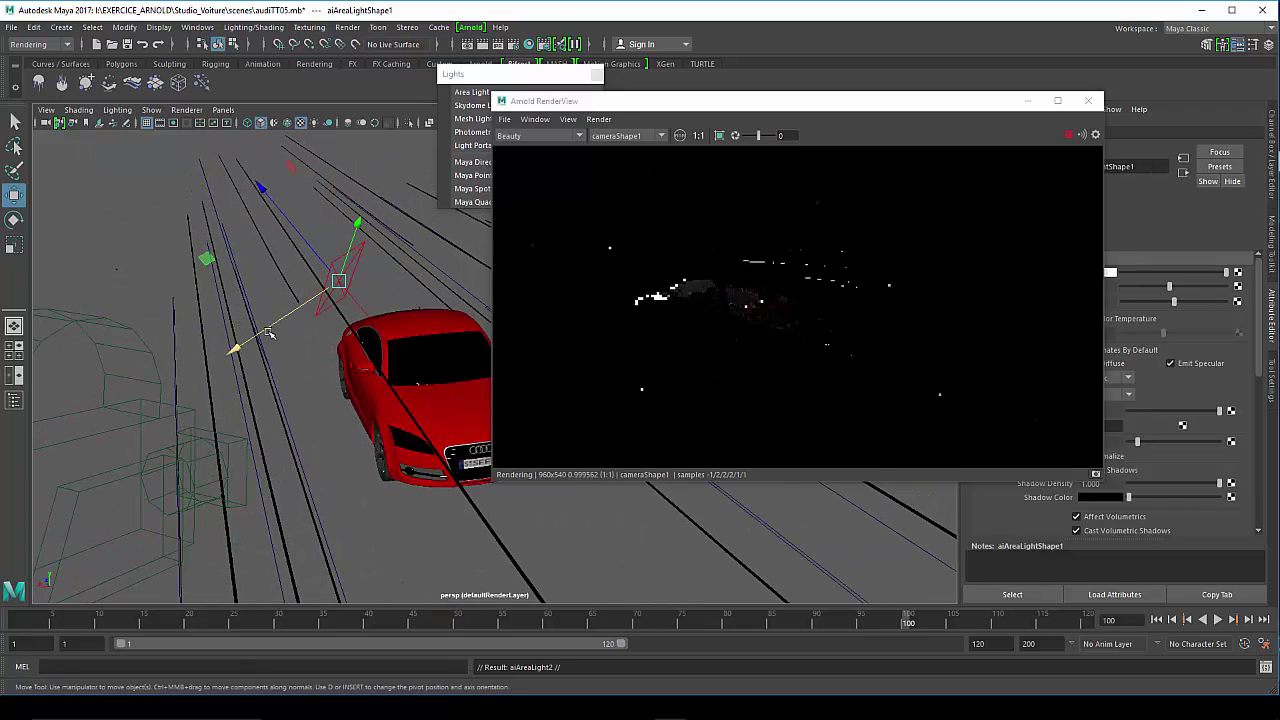
Duplicate the area light into aiAreaLight2, rotate the copy toward the car and shrink it
key("ctrl+d")
mouse_move(265, 328)
left_mouse_down()
mouse_move(155, 367)
mouse_move(296, 311)
left_mouse_up()
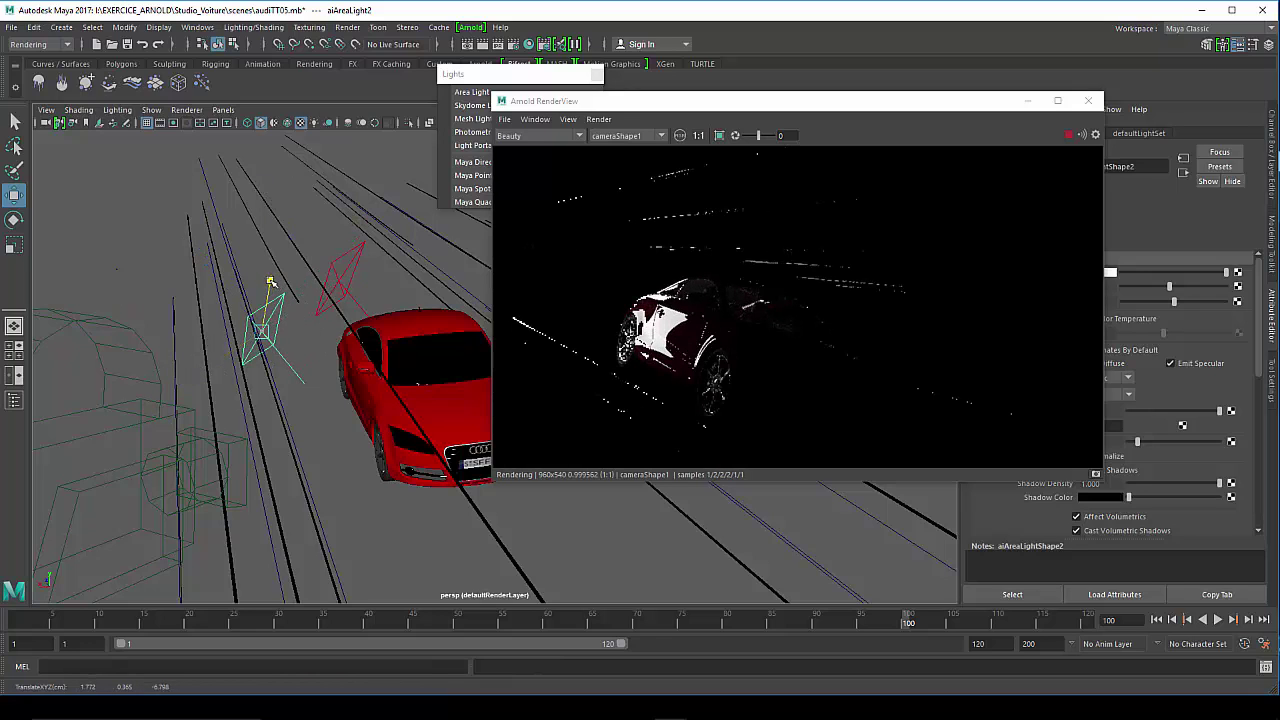
key("e")
mouse_move(262, 273)
left_mouse_down()
mouse_move(209, 245)
mouse_move(140, 250)
left_mouse_up()
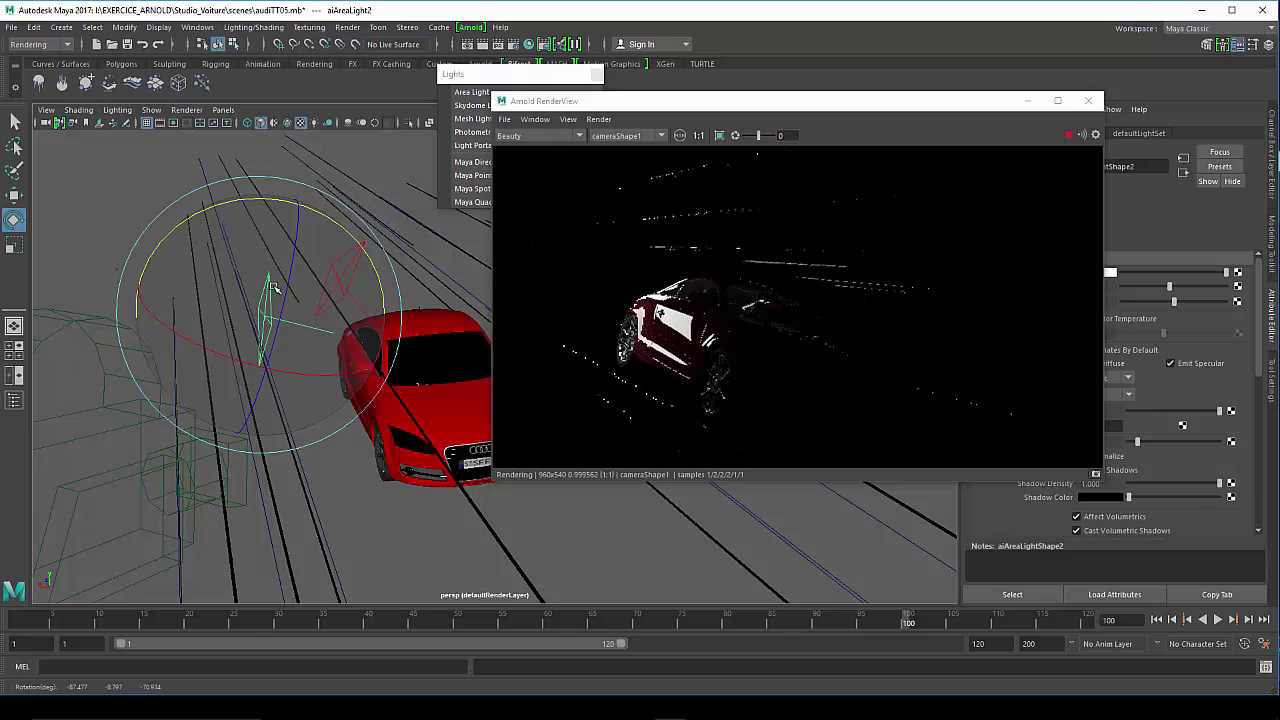
key("r")
left_click_drag(233, 417, 256, 360)
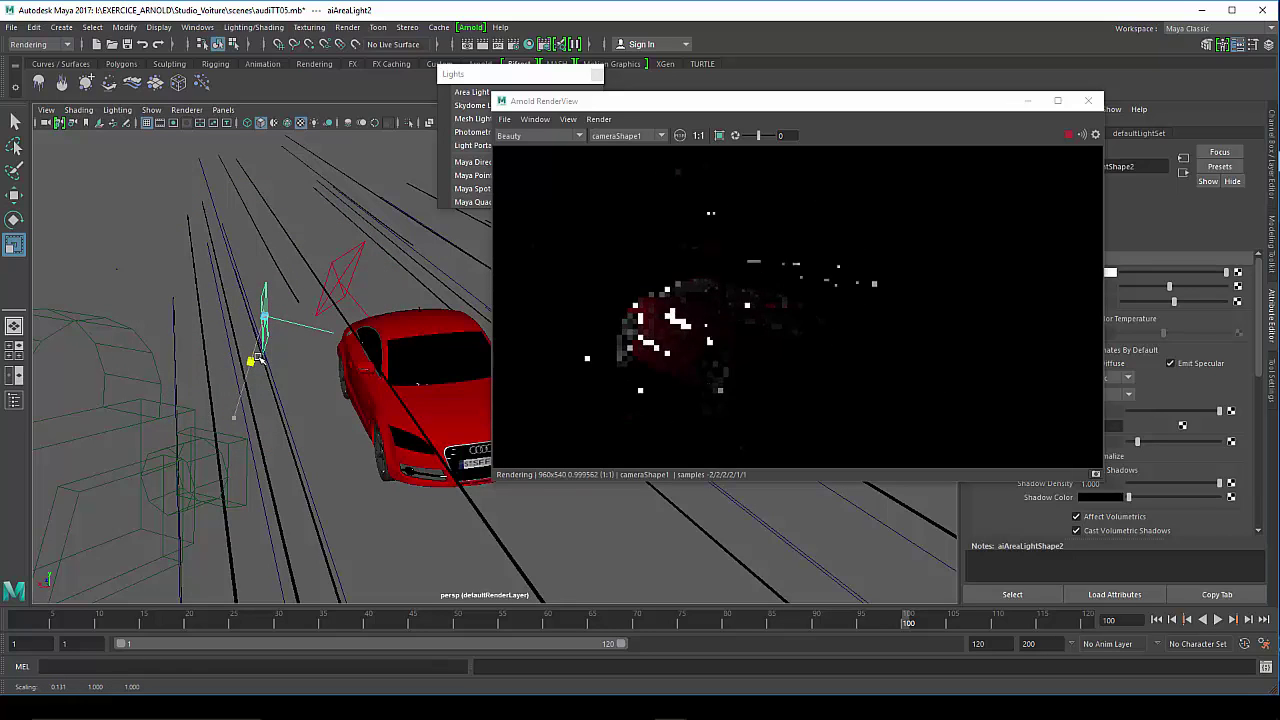
Reposition aiAreaLight2 beside the car and rotate it to light the car's side
key("w")
left_click_drag(228, 311, 163, 296)
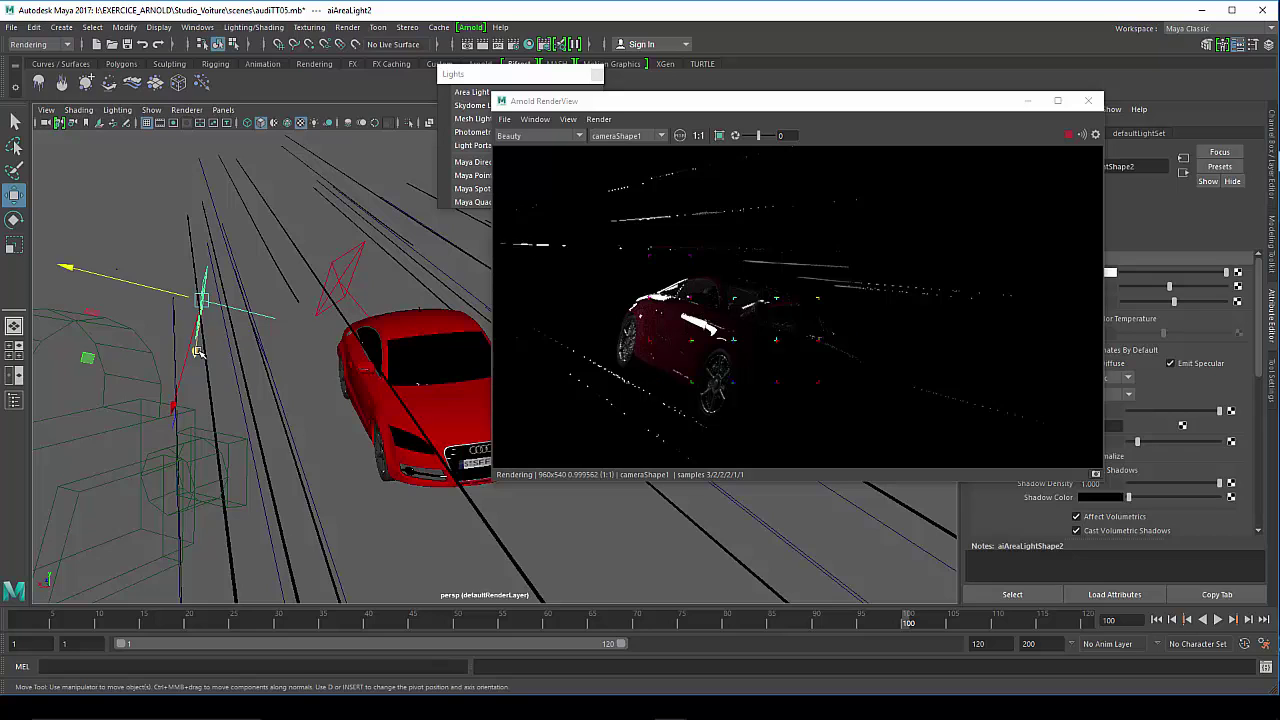
mouse_move(195, 350)
left_mouse_down()
mouse_move(166, 438)
mouse_move(188, 358)
left_mouse_up()
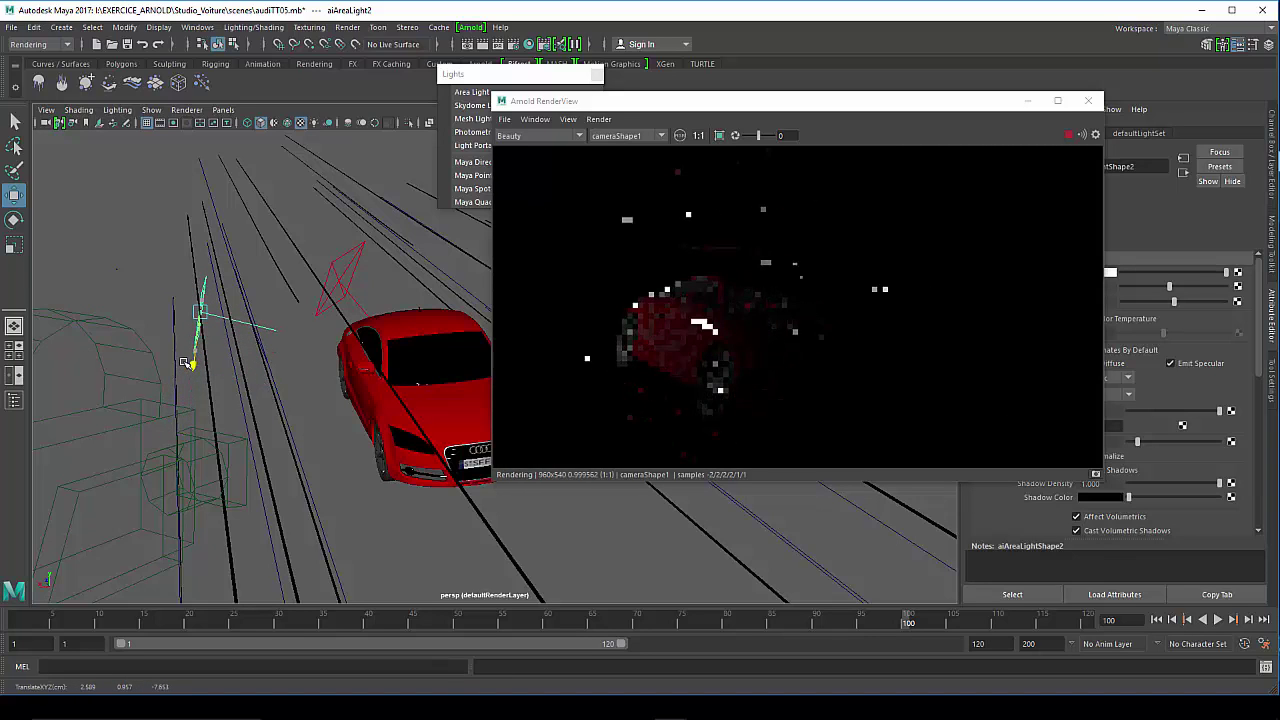
key("e")
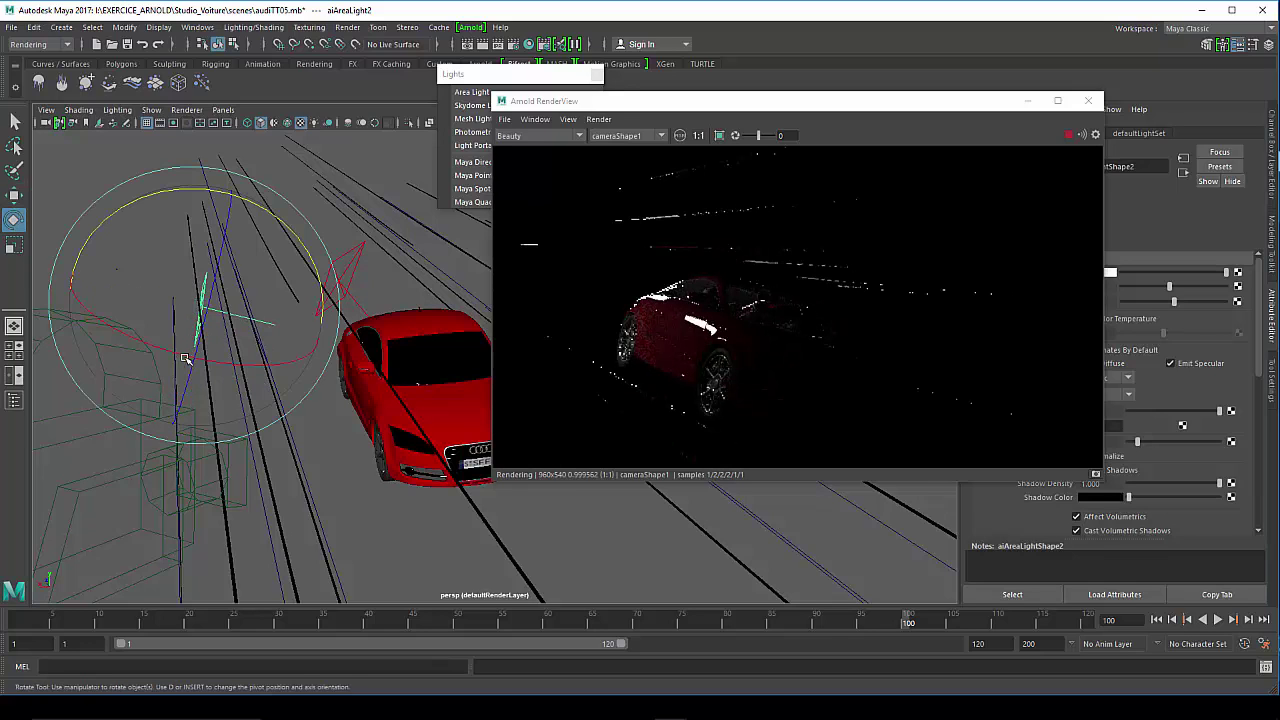
left_click_drag(173, 362, 196, 352)
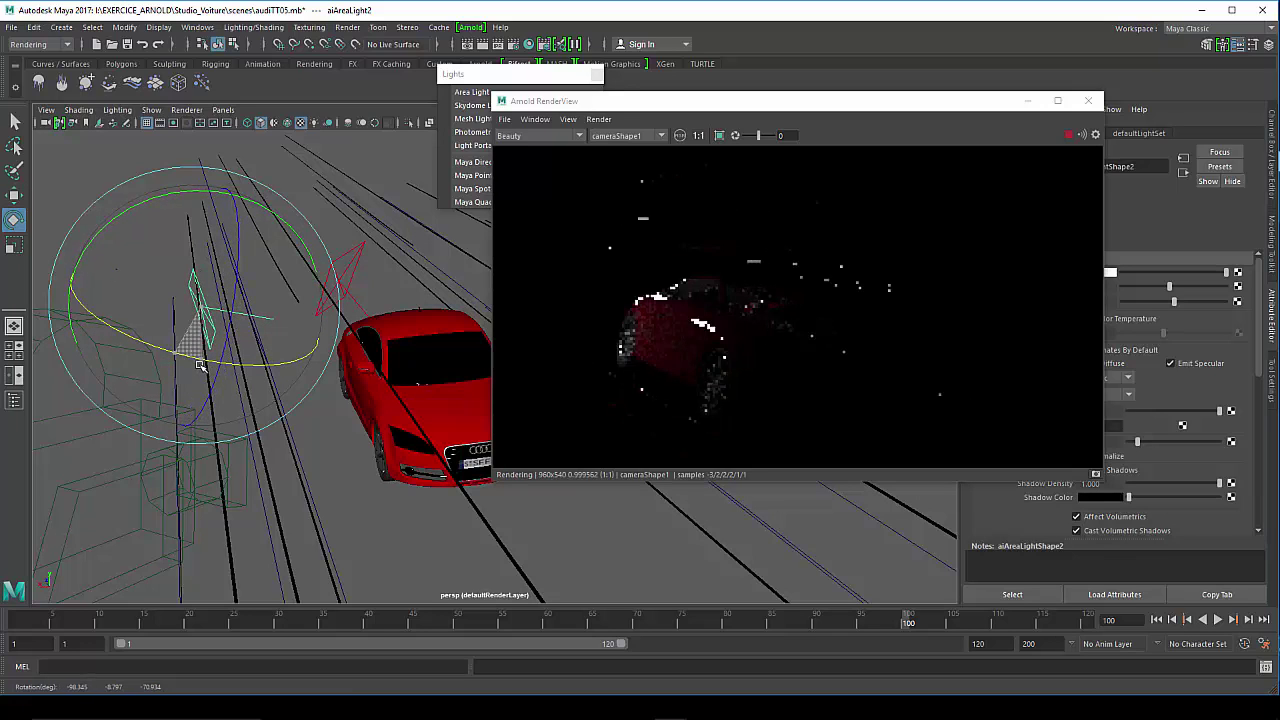
left_click_drag(143, 200, 206, 203)
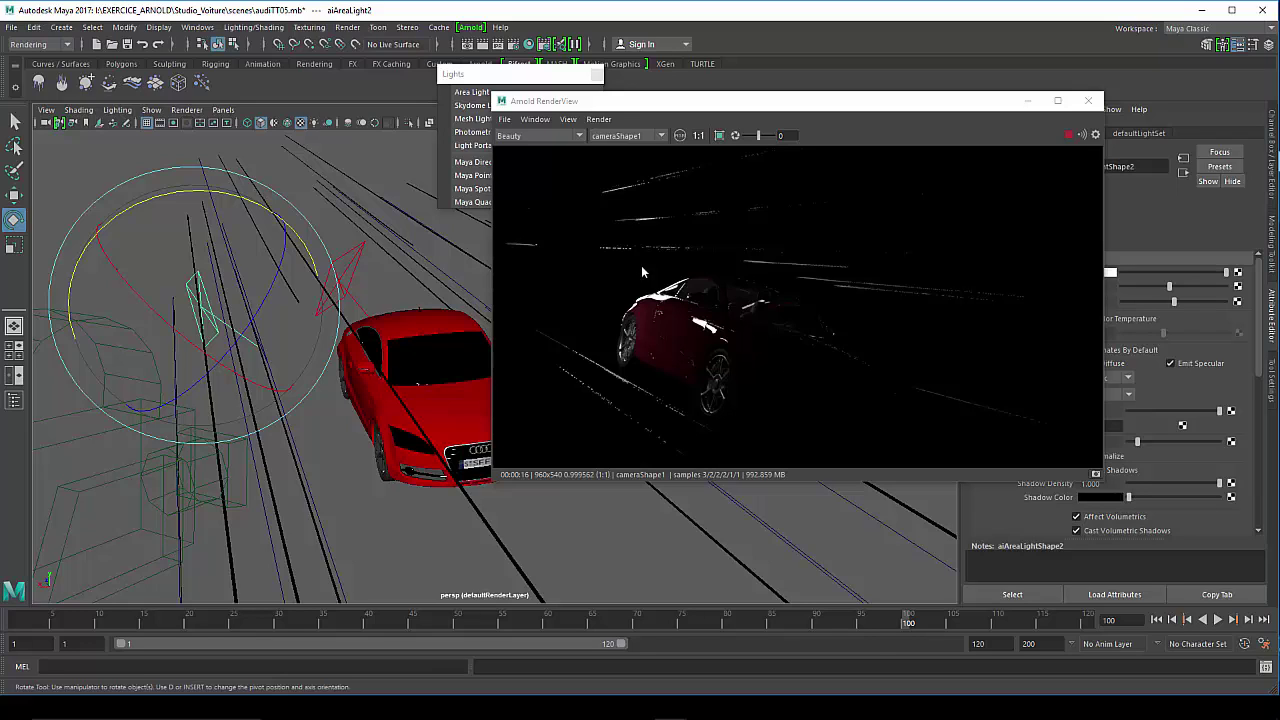
left_click(513, 47)
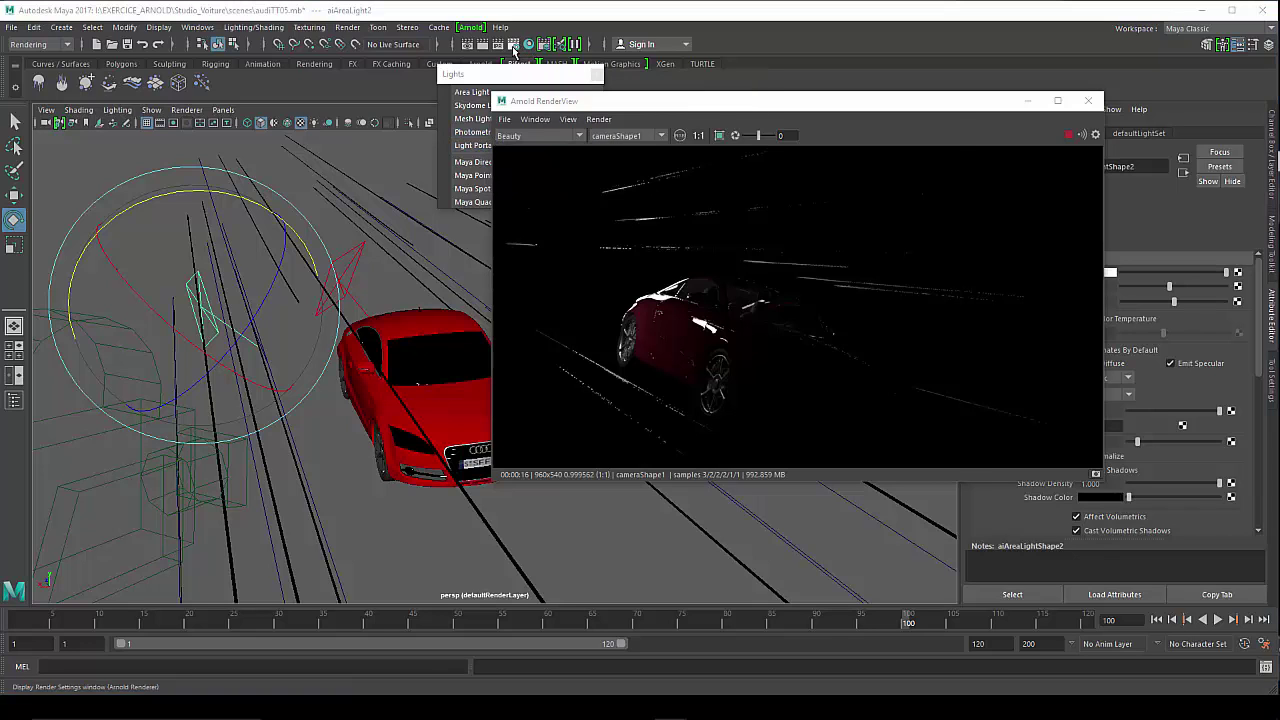
left_click_drag(745, 132, 672, 103)
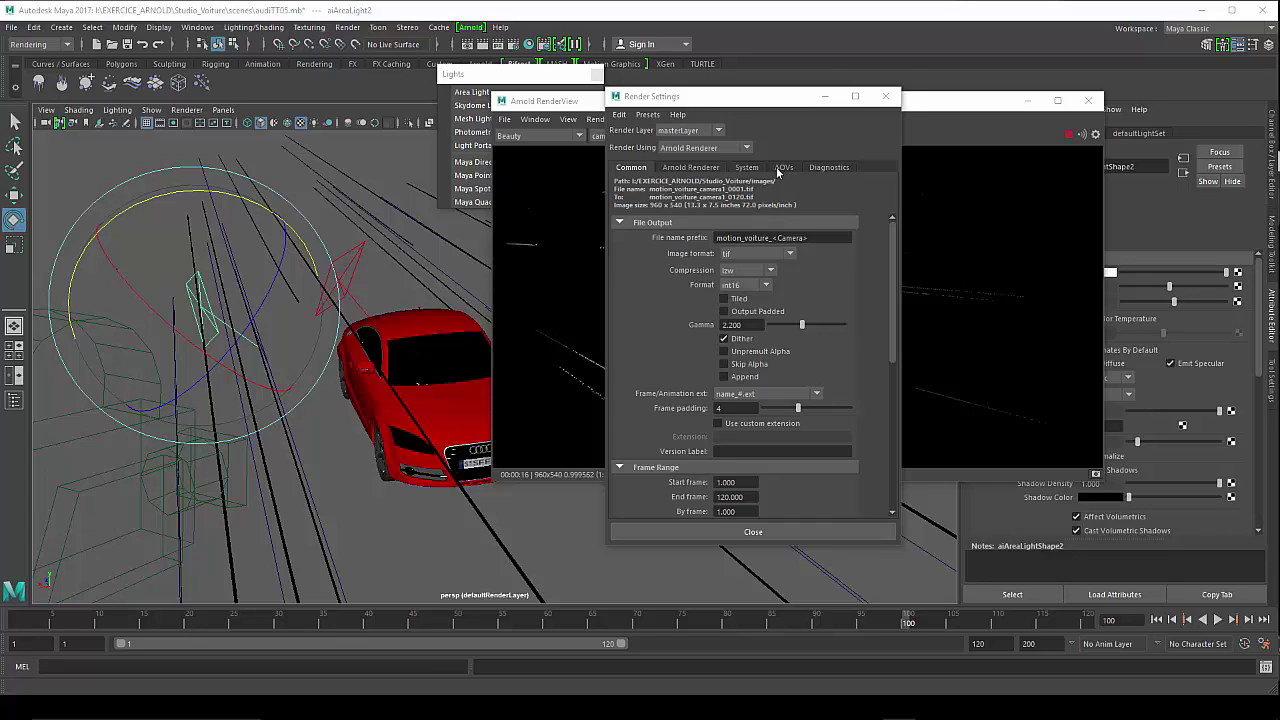
left_click(780, 166)
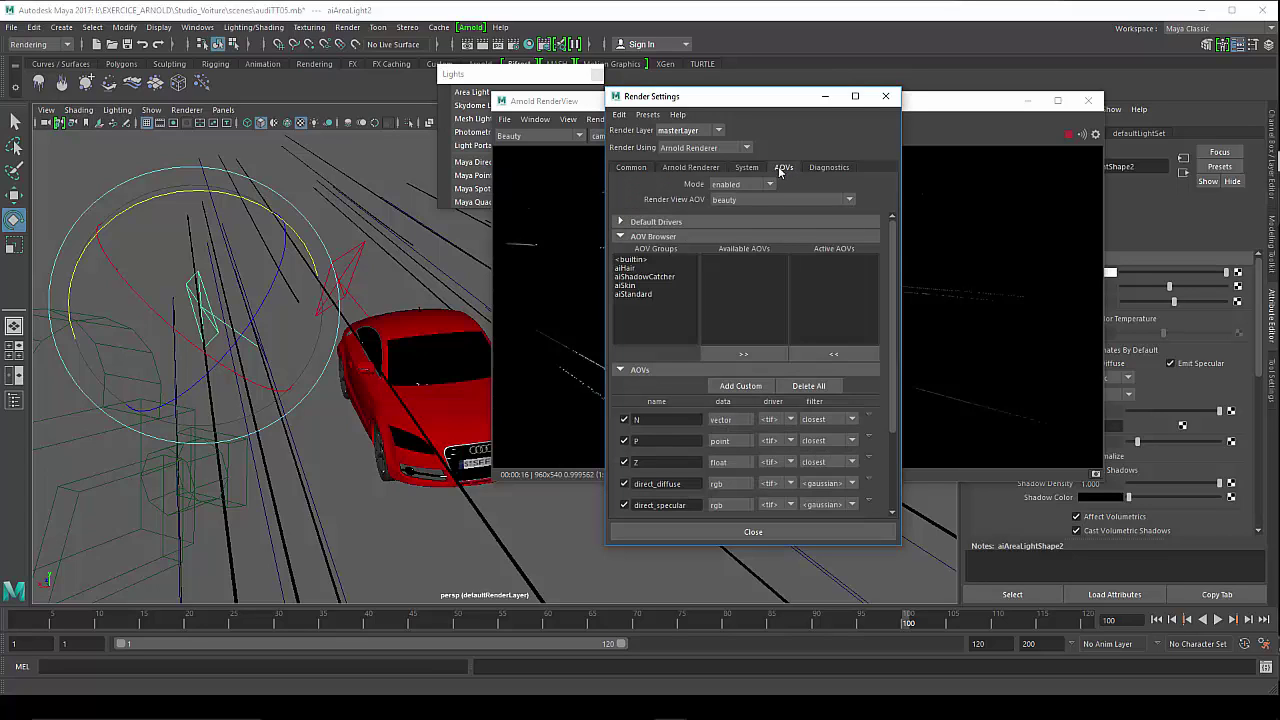
left_click(632, 294)
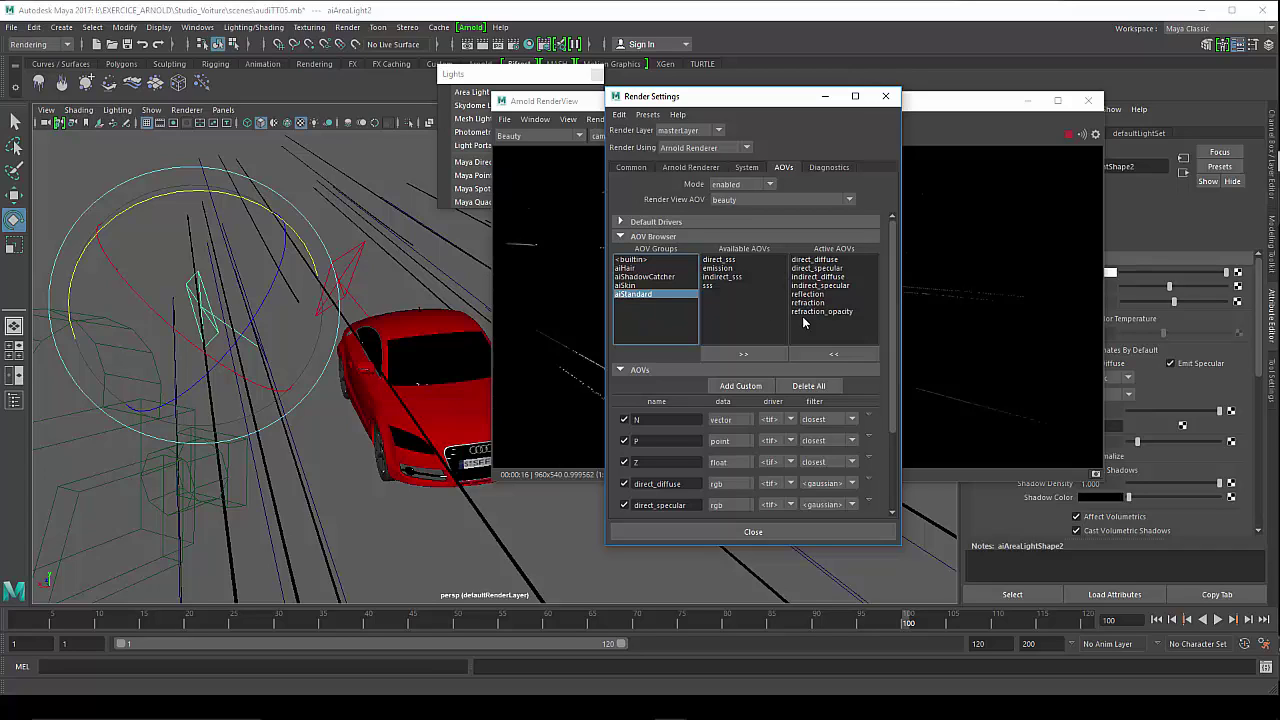
left_click(628, 260)
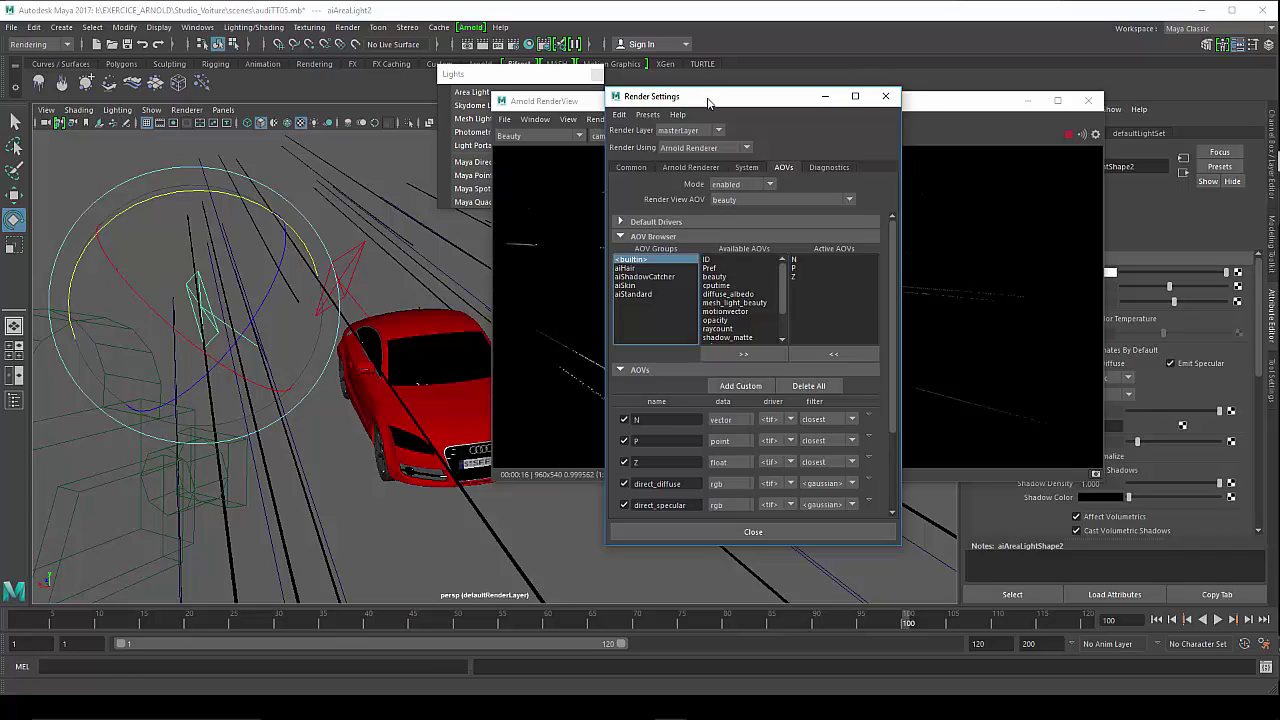
left_click_drag(708, 102, 760, 94)
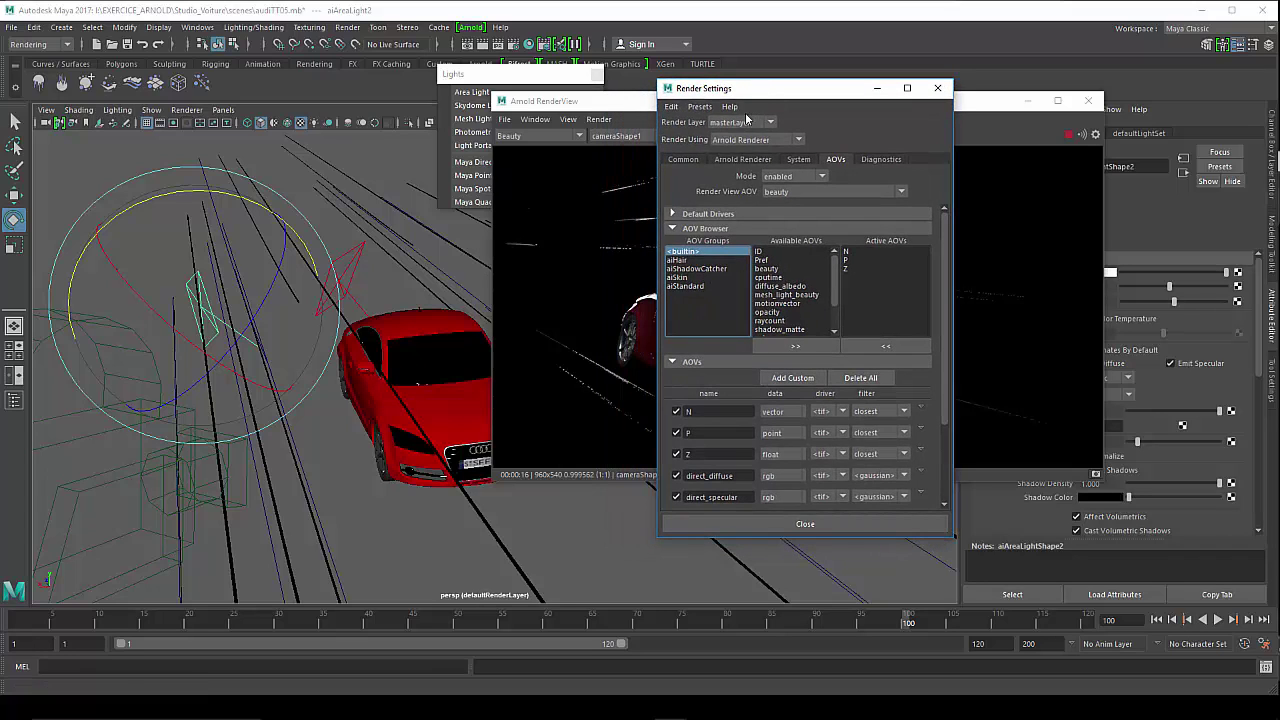
left_click(937, 88)
View the direct_diffuse AOV, then the direct_specular AOV, and slightly adjust the second light's rotation
left_click(548, 137)
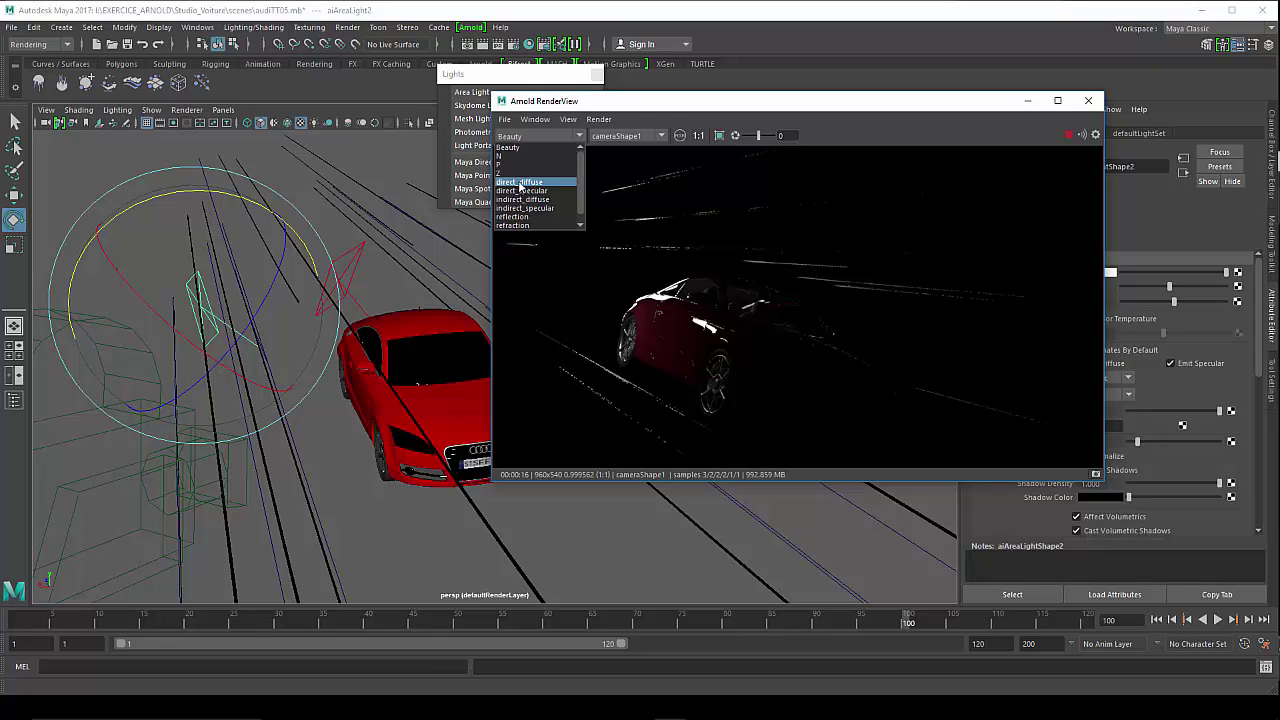
left_click(524, 183)
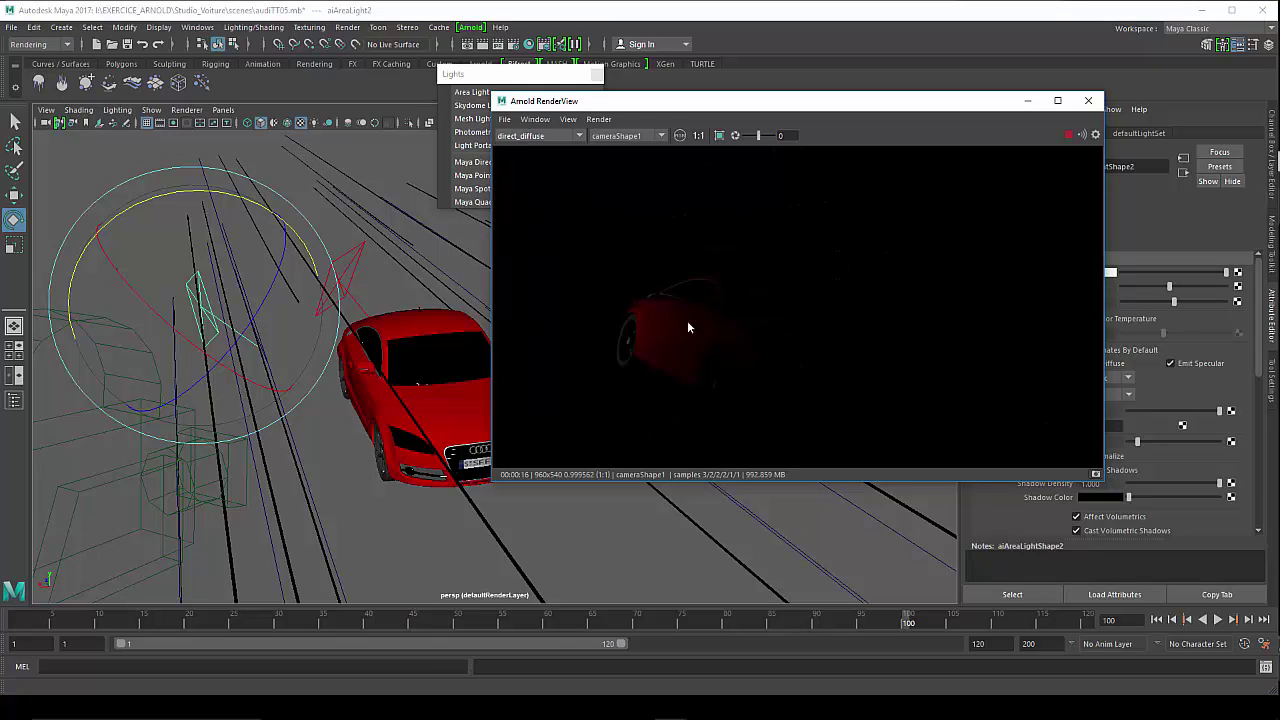
left_click(560, 137)
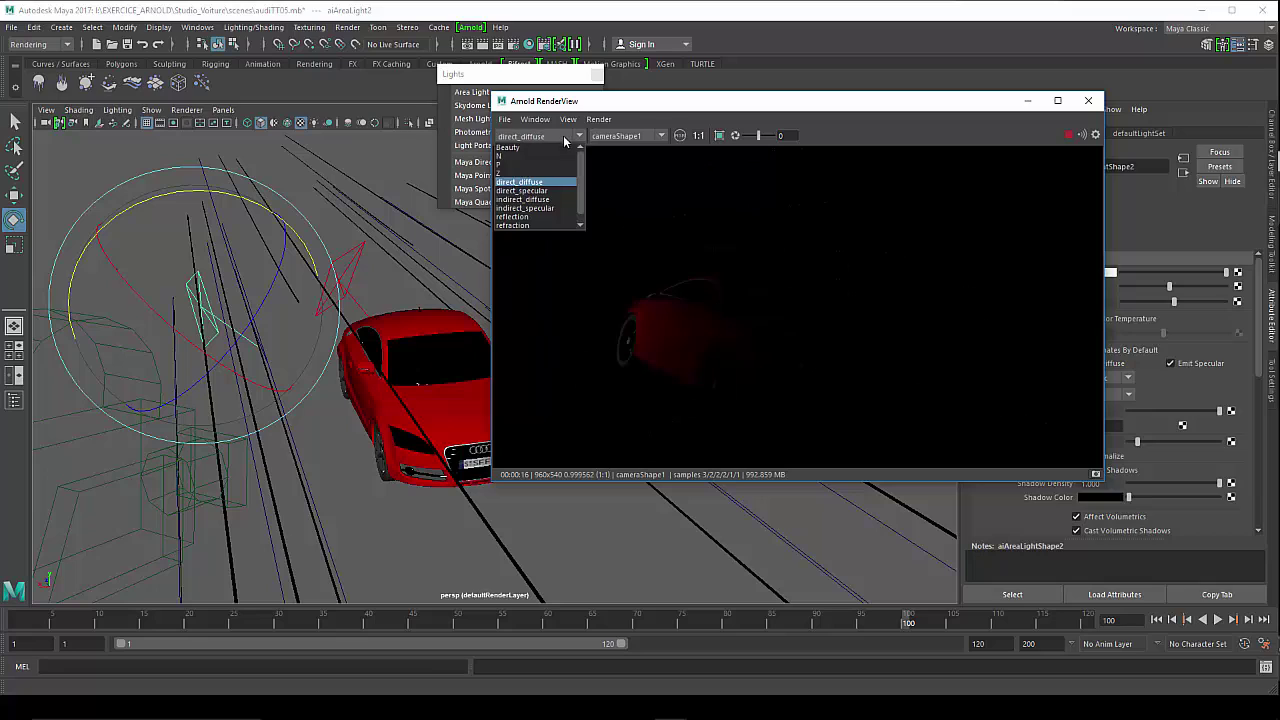
left_click(536, 199)
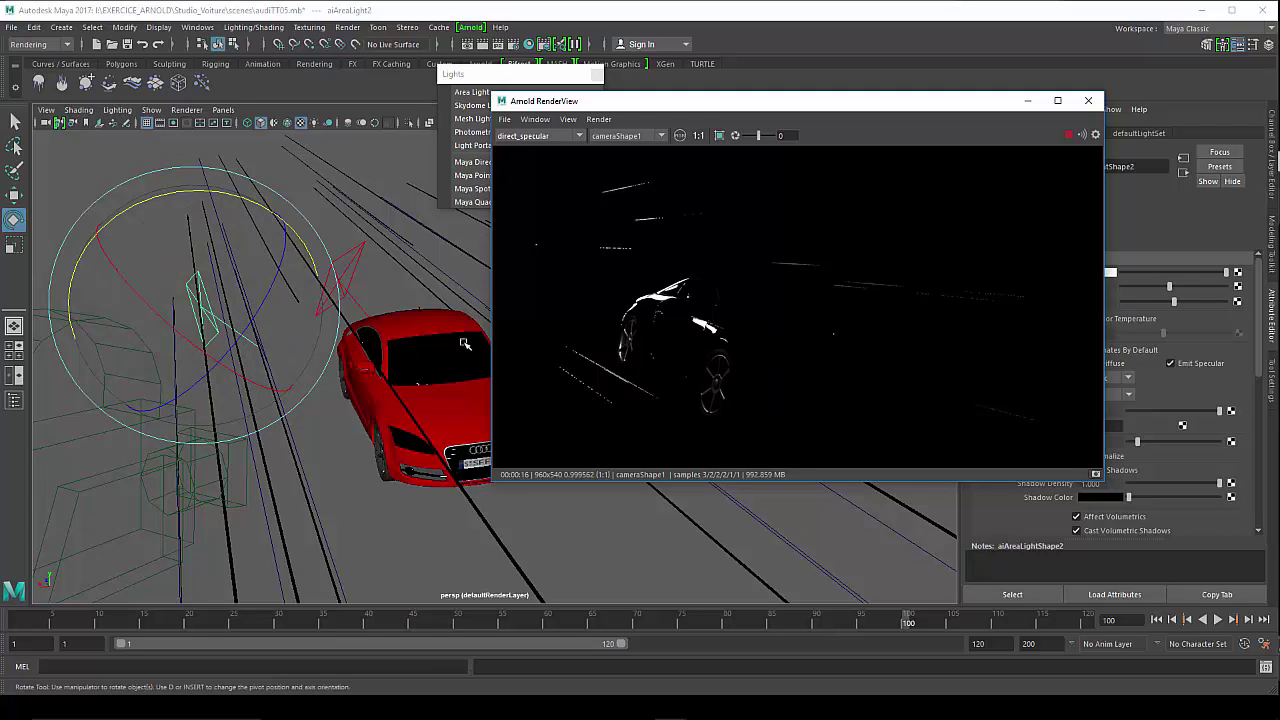
left_click_drag(230, 342, 208, 325)
Lower the area light, duplicate it as aiAreaLight3, and squash its X scale to about 0.127
left_click(208, 325)
key("w")
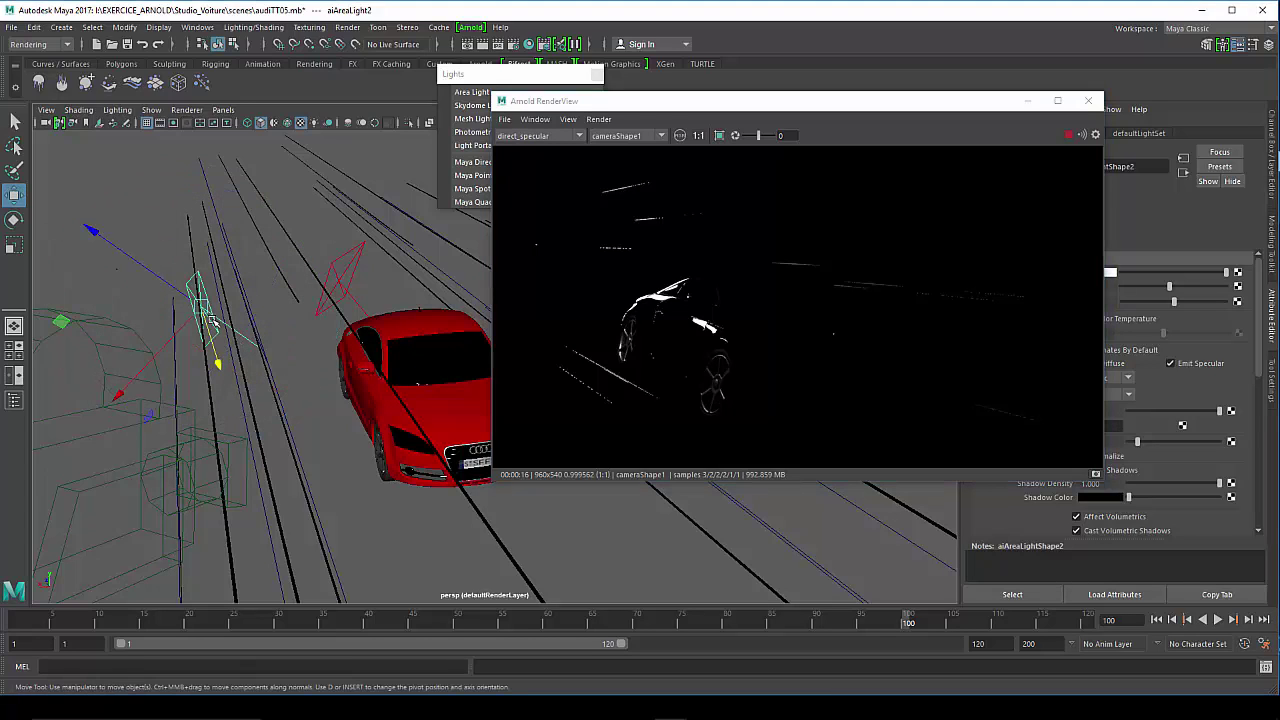
left_click_drag(219, 362, 295, 494)
key("ctrl+d")
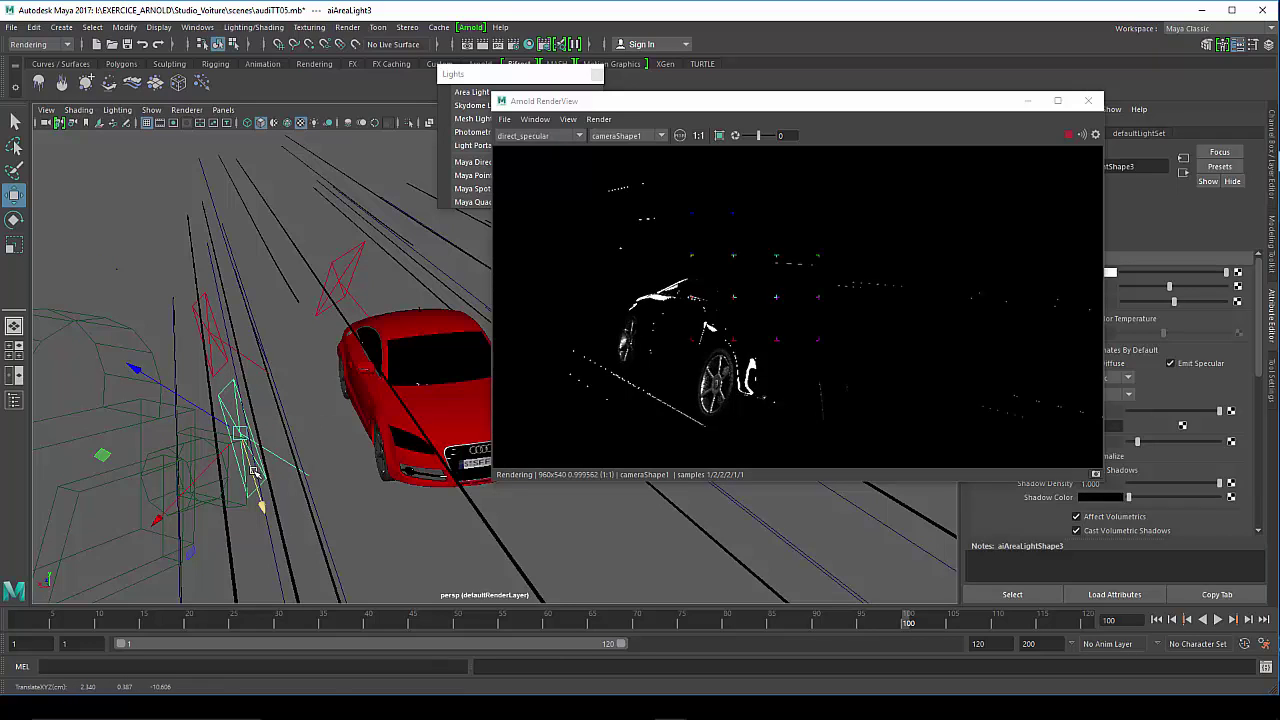
key("r")
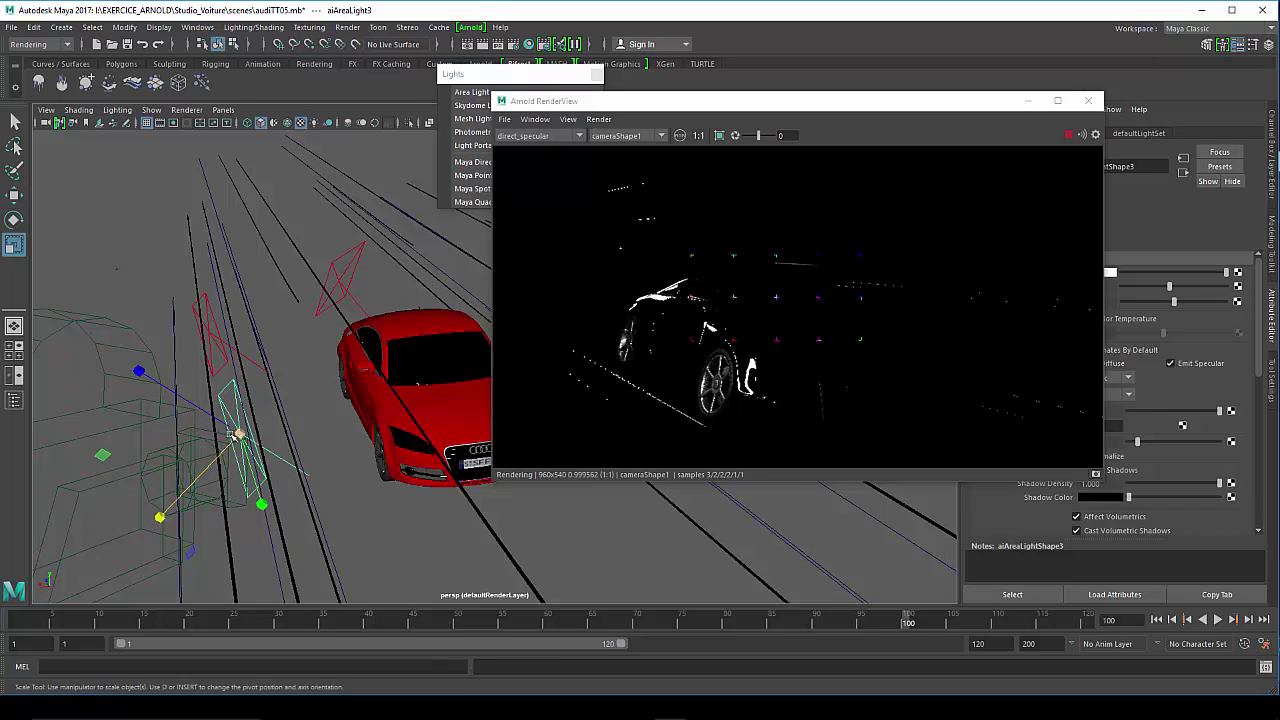
left_click_drag(240, 435, 262, 447)
Show the reflection AOV in the Arnold RenderView and move the preview aside
left_click(539, 140)
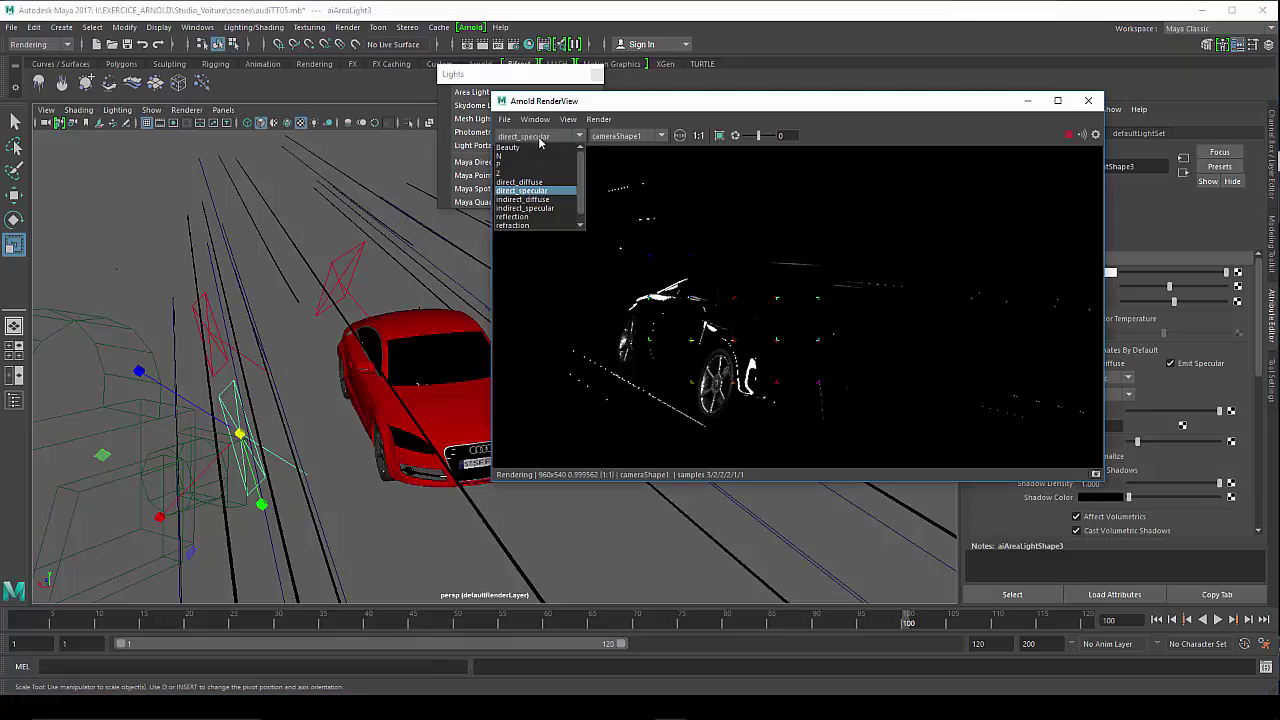
left_click(516, 222)
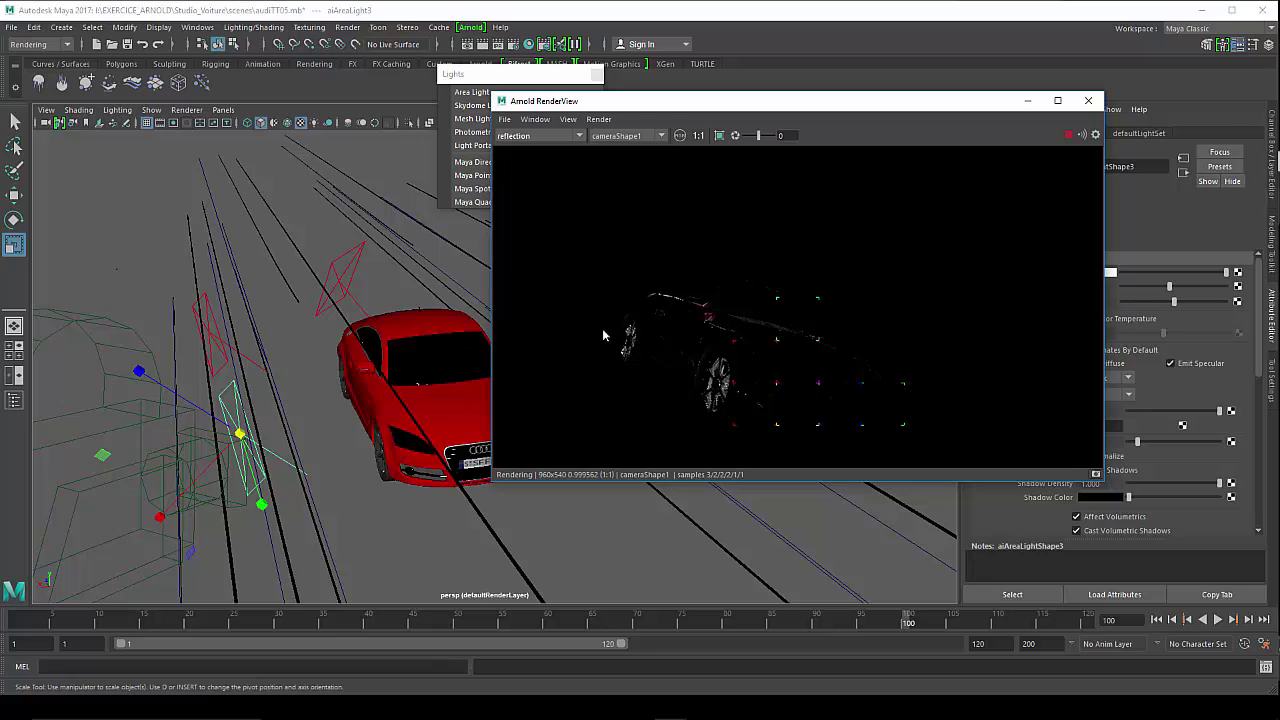
left_click_drag(693, 104, 610, 126)
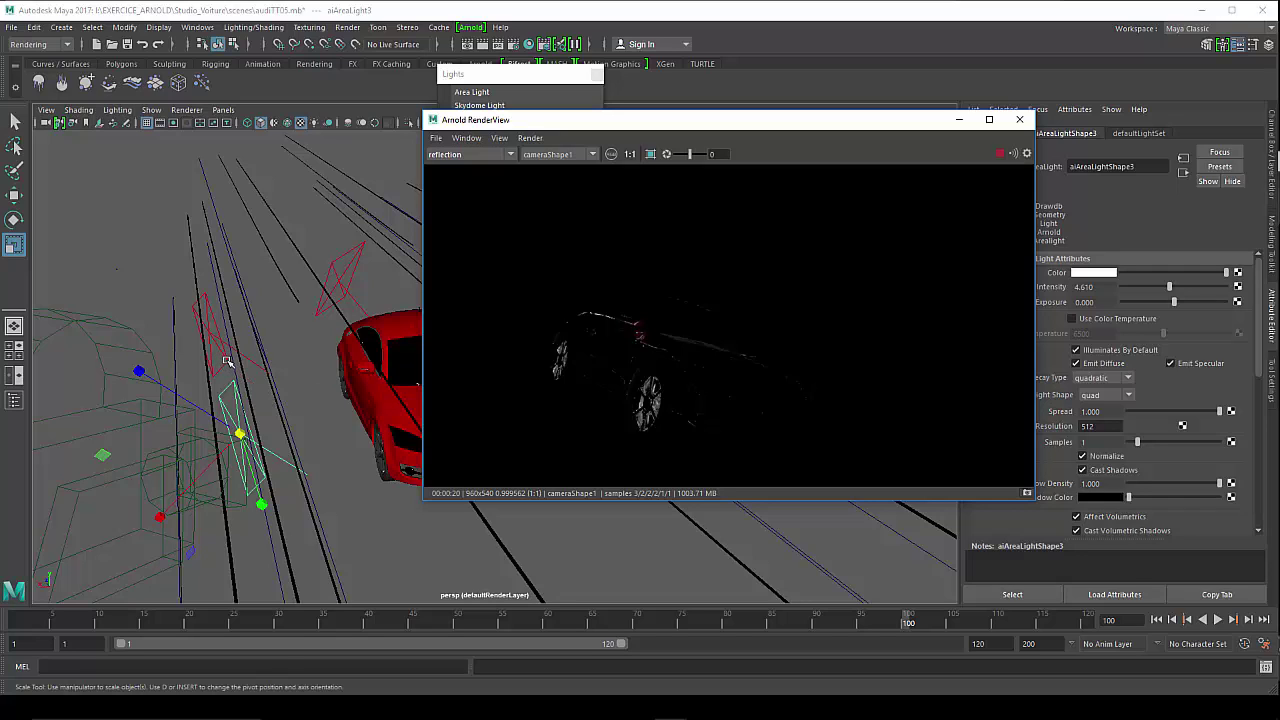
Select aiAreaLight2 and bring its Diffuse, Specular, SSS, Indirect and Volume sliders into view
left_click(227, 361)
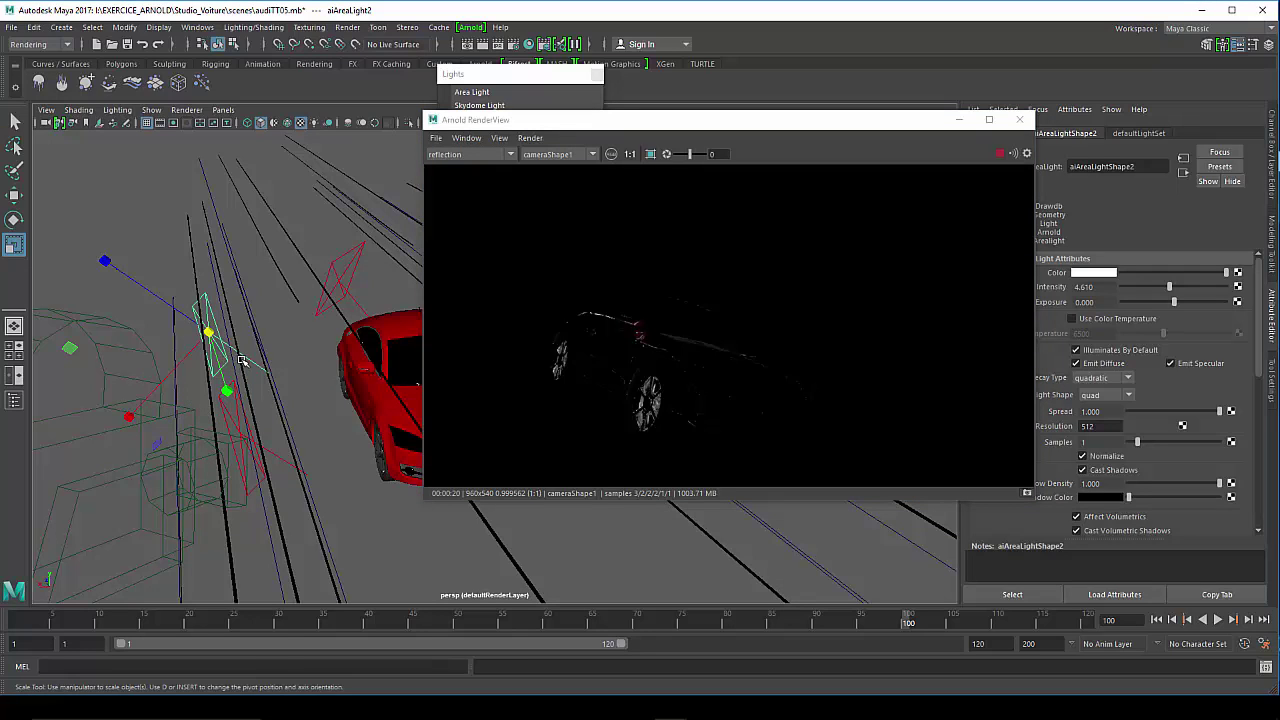
left_click_drag(775, 120, 677, 143)
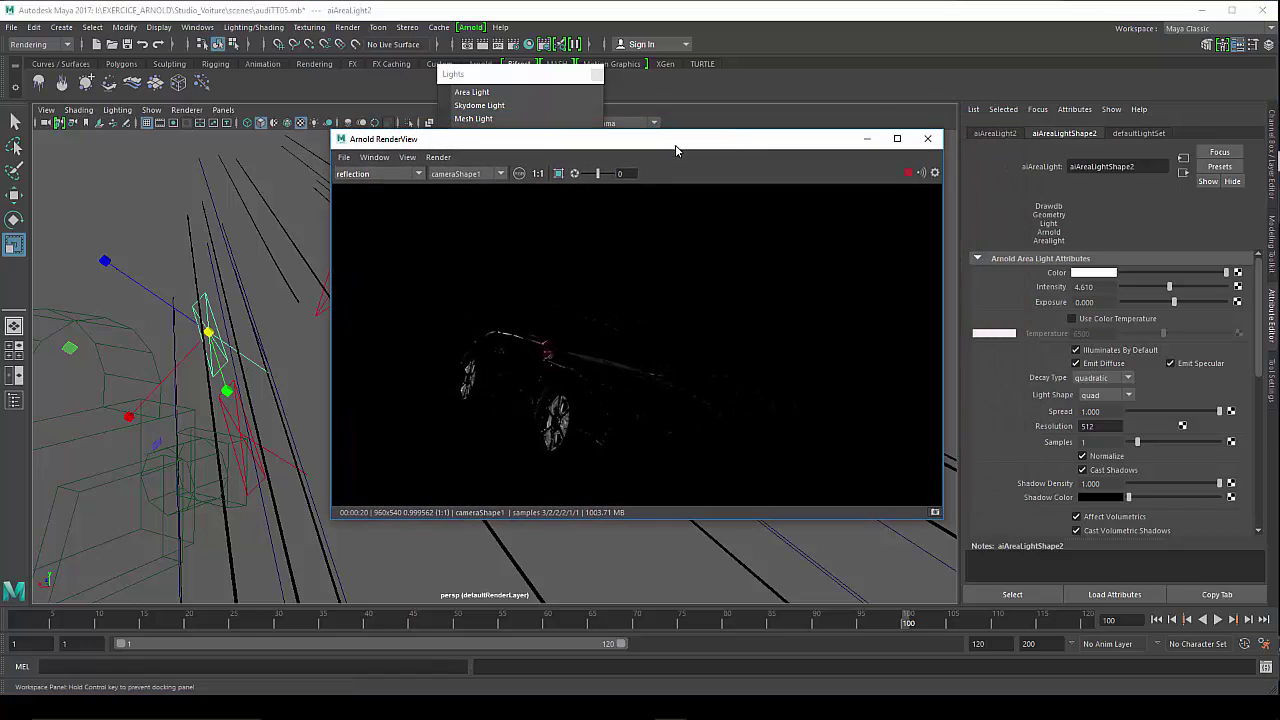
left_click_drag(1258, 332, 1262, 411)
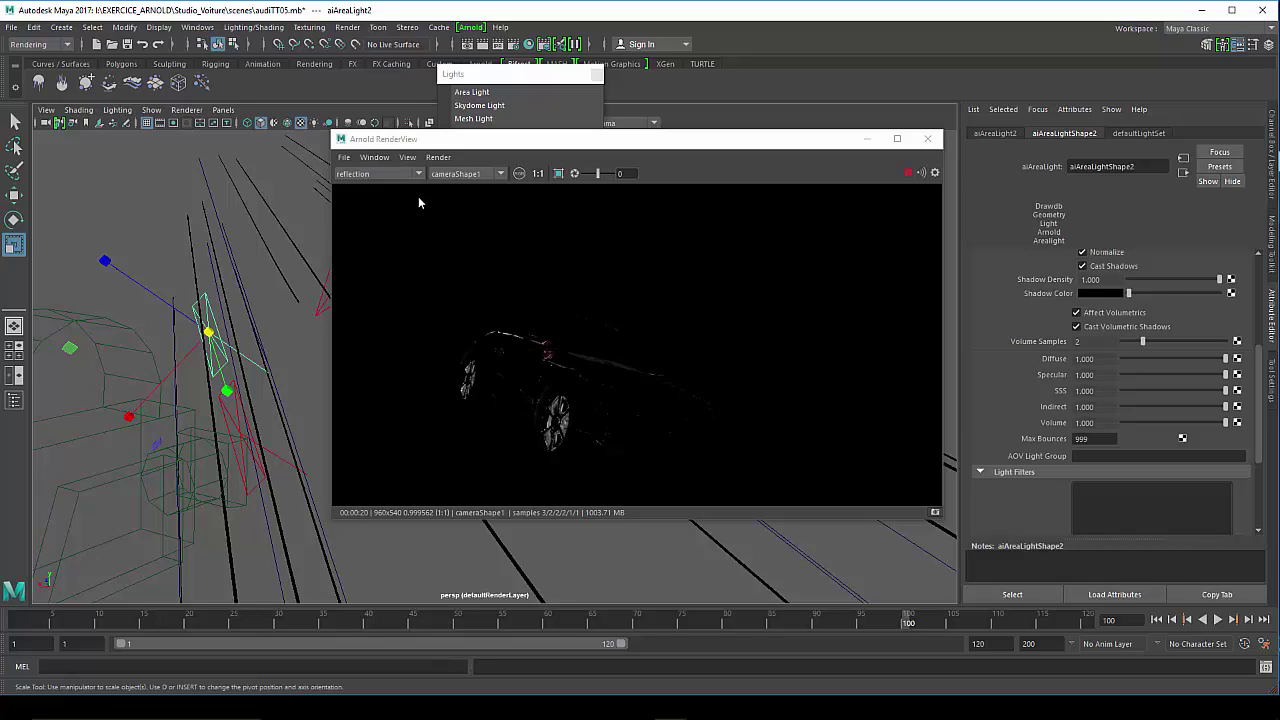
Switch the render to the direct_specular AOV and set aiAreaLight2's Specular to 4
left_click(390, 176)
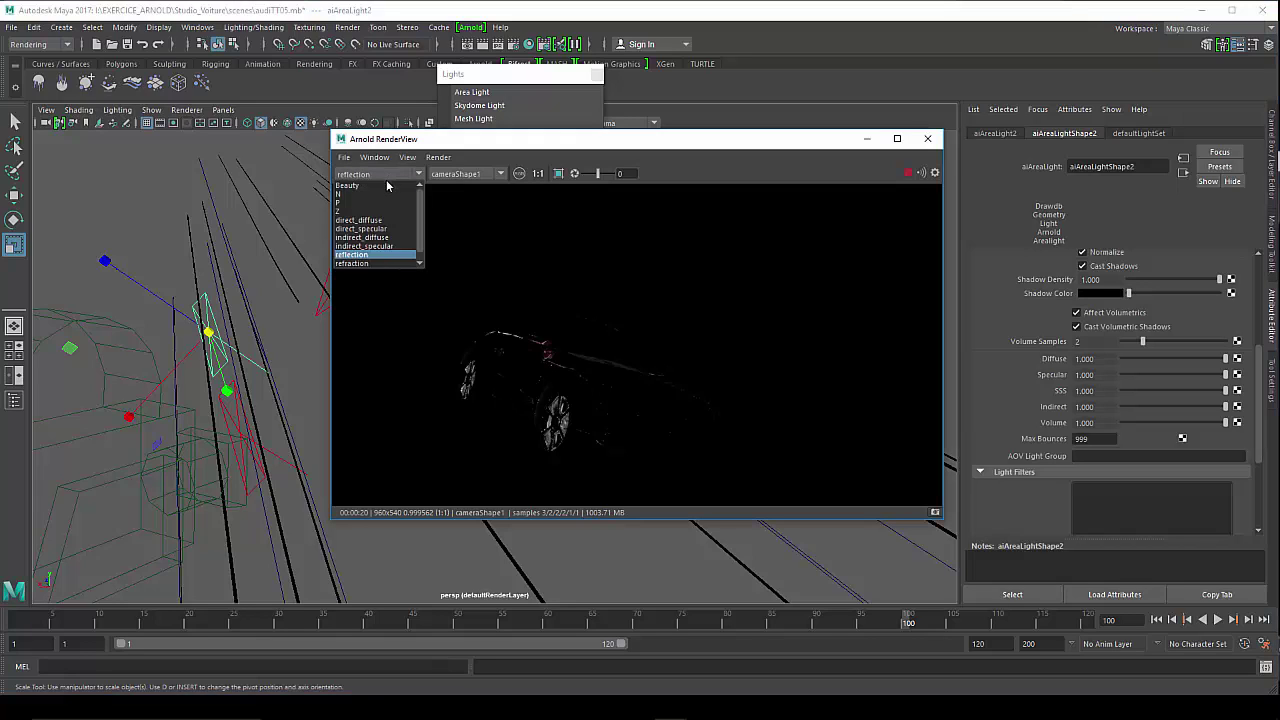
left_click(377, 229)
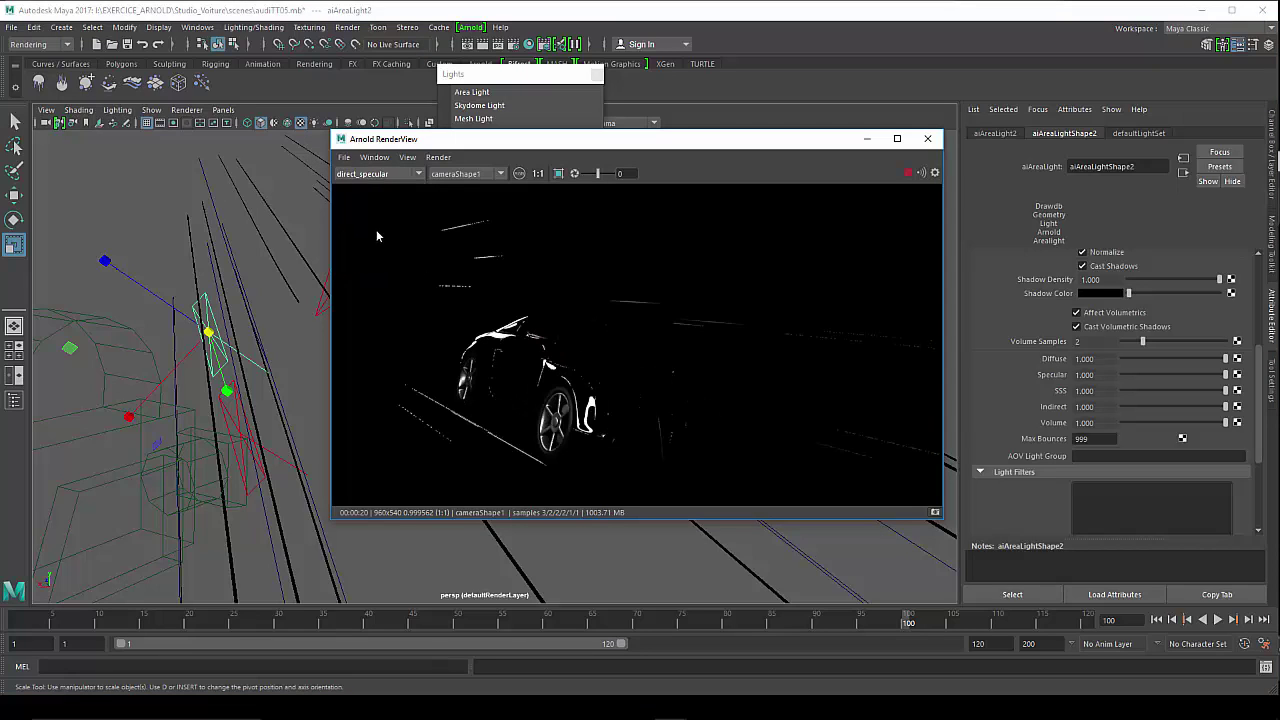
left_click(1095, 375)
type("4")
key("Return")
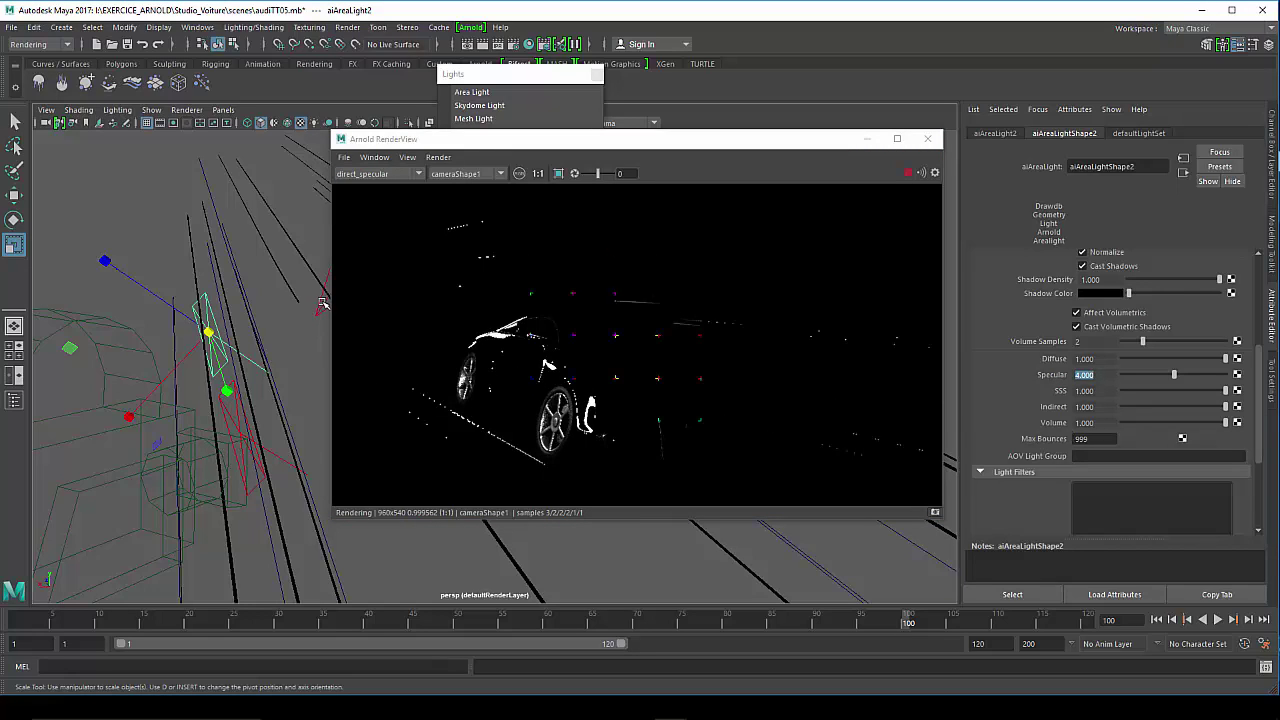
Select aiAreaLight3 and set its Specular to 4 as well
left_click(214, 340)
left_click(240, 420)
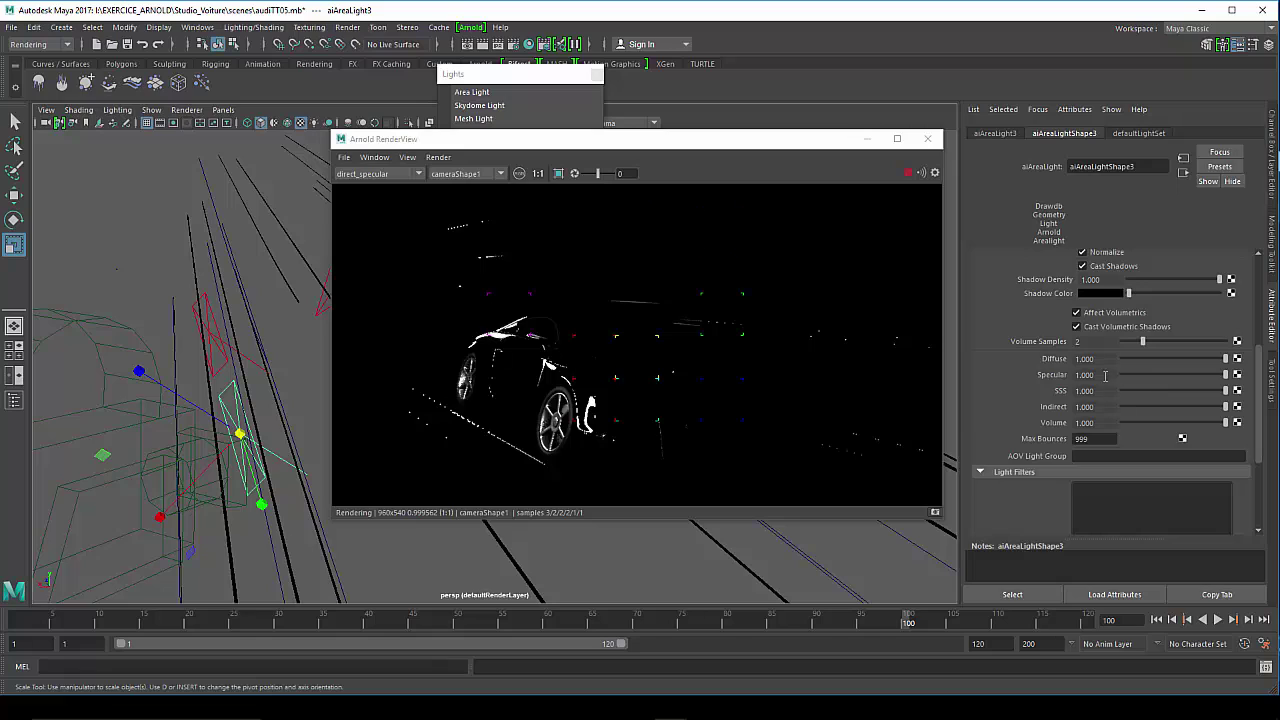
double_click(1105, 375)
type("4")
key("Return")
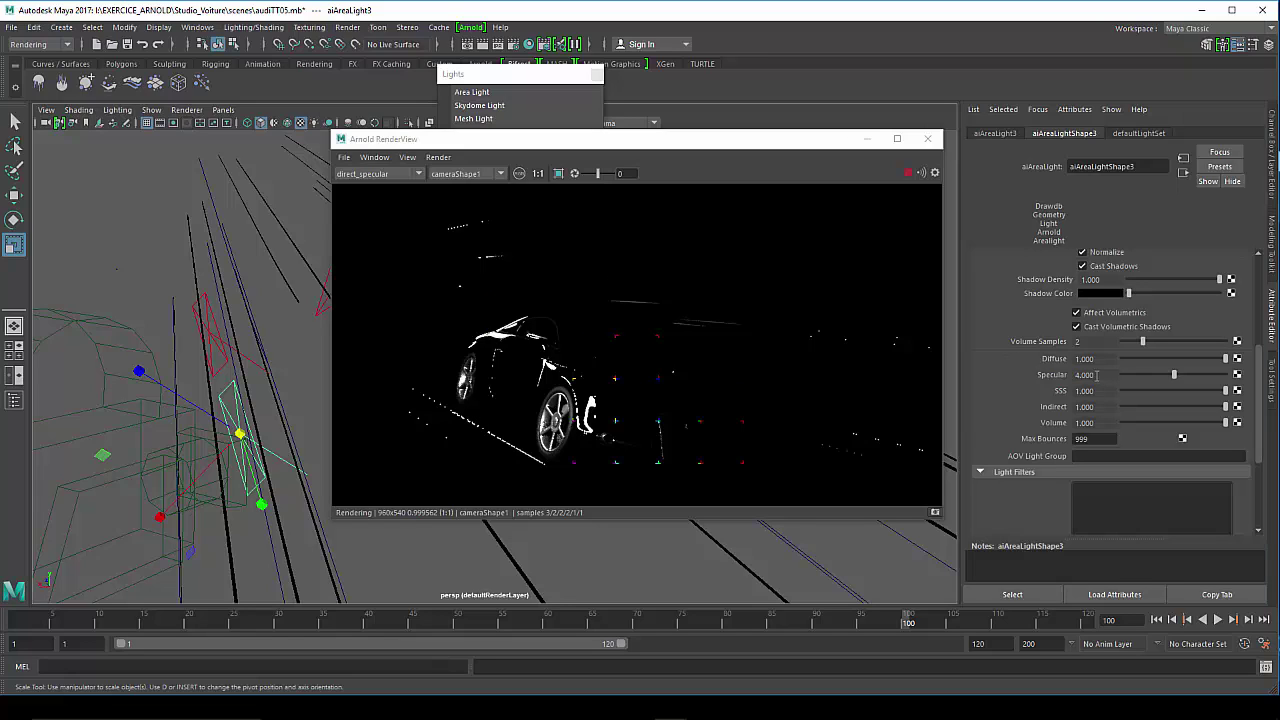
Restore Specular to 1.000 on aiAreaLight3 and then aiAreaLight2
type("1")
key("Return")
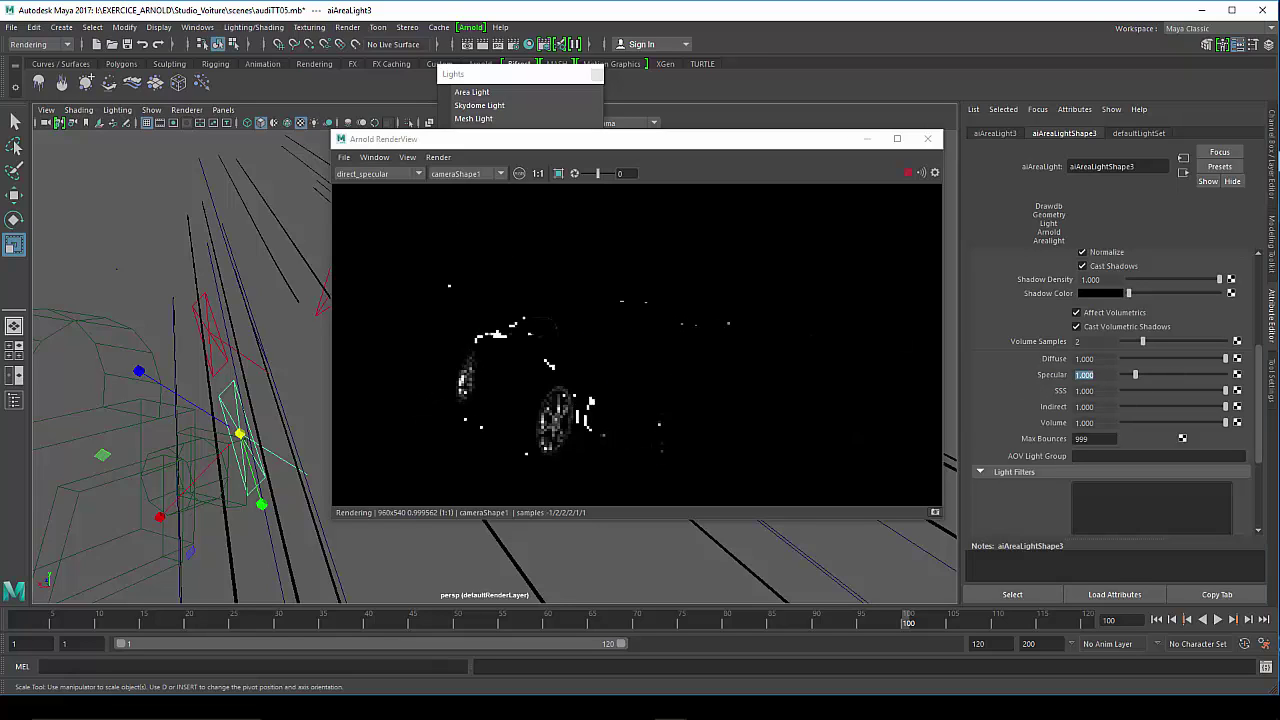
left_click(216, 352)
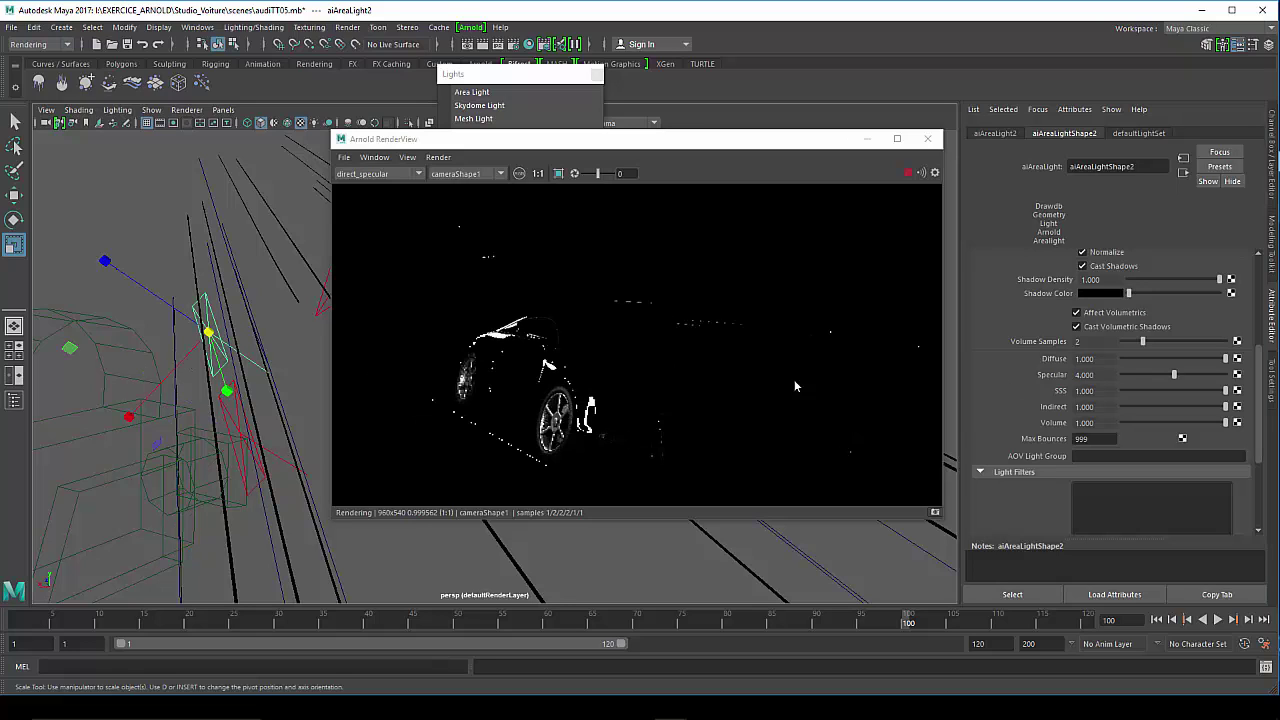
double_click(1085, 374)
type("1")
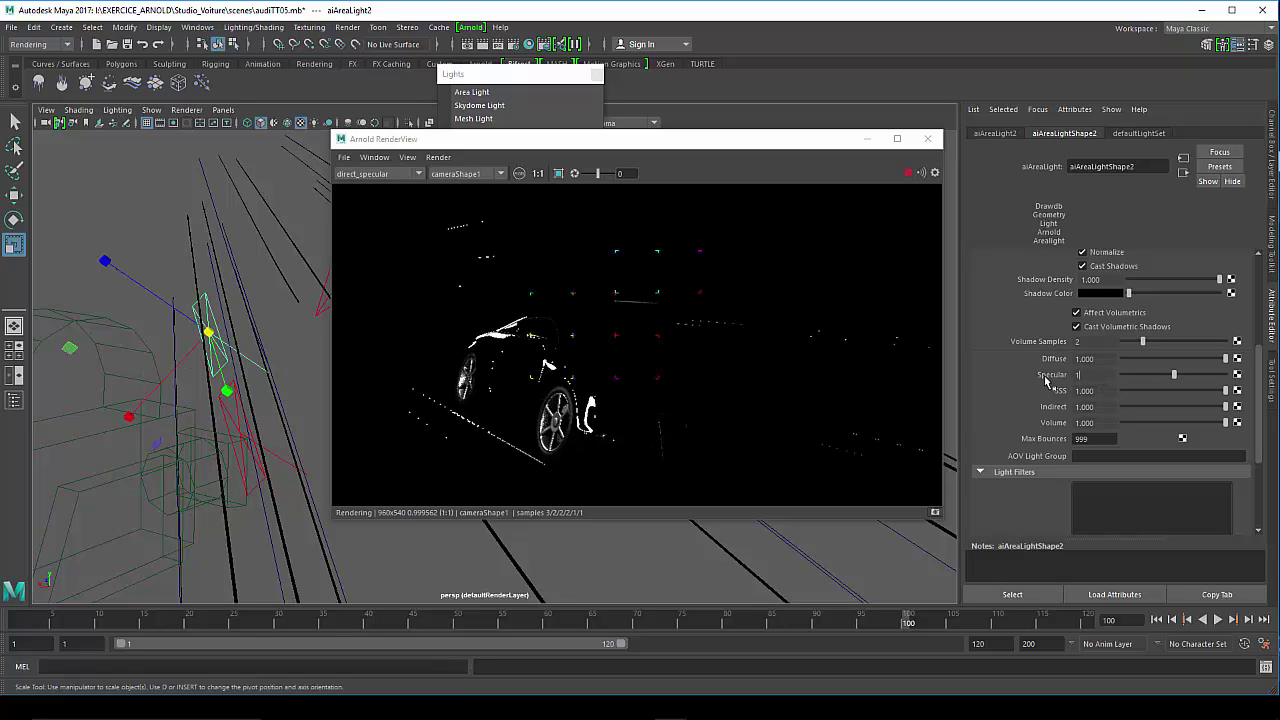
key("Return")
Preview the refraction AOV, then return the RenderView to the Beauty pass
scroll(1100, 320, "up", 5)
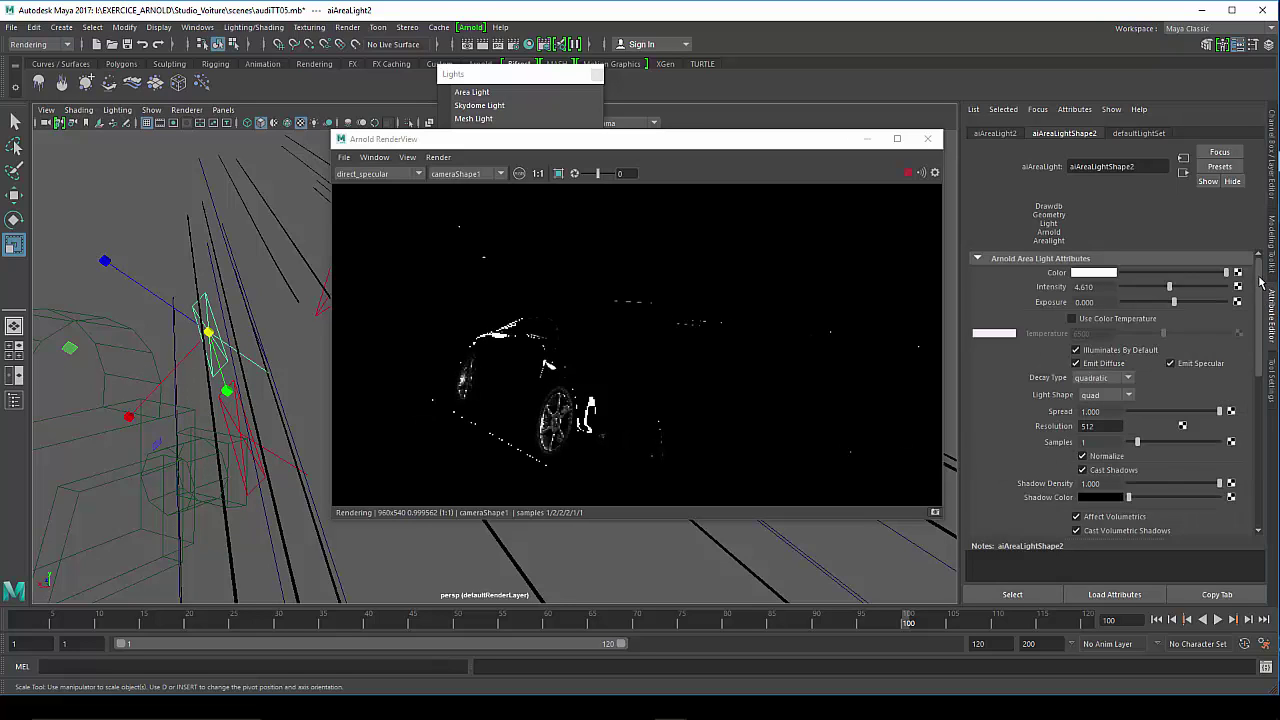
double_click(1084, 287)
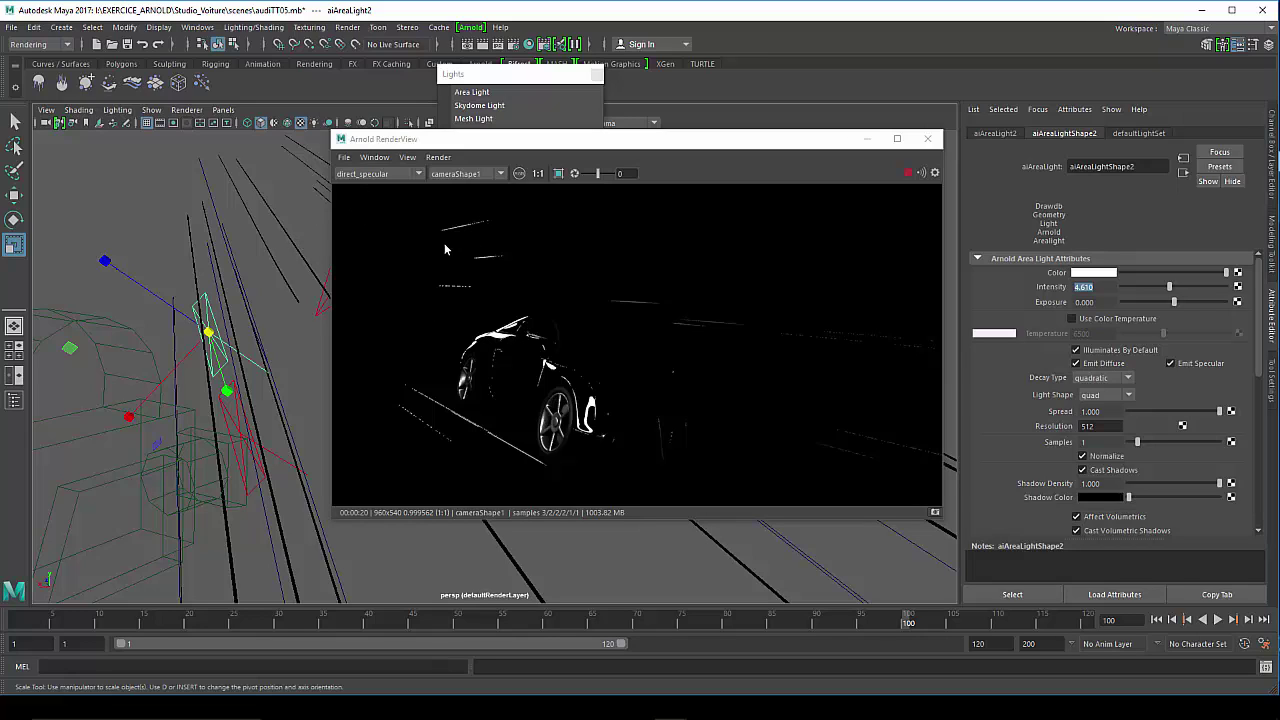
left_click(380, 176)
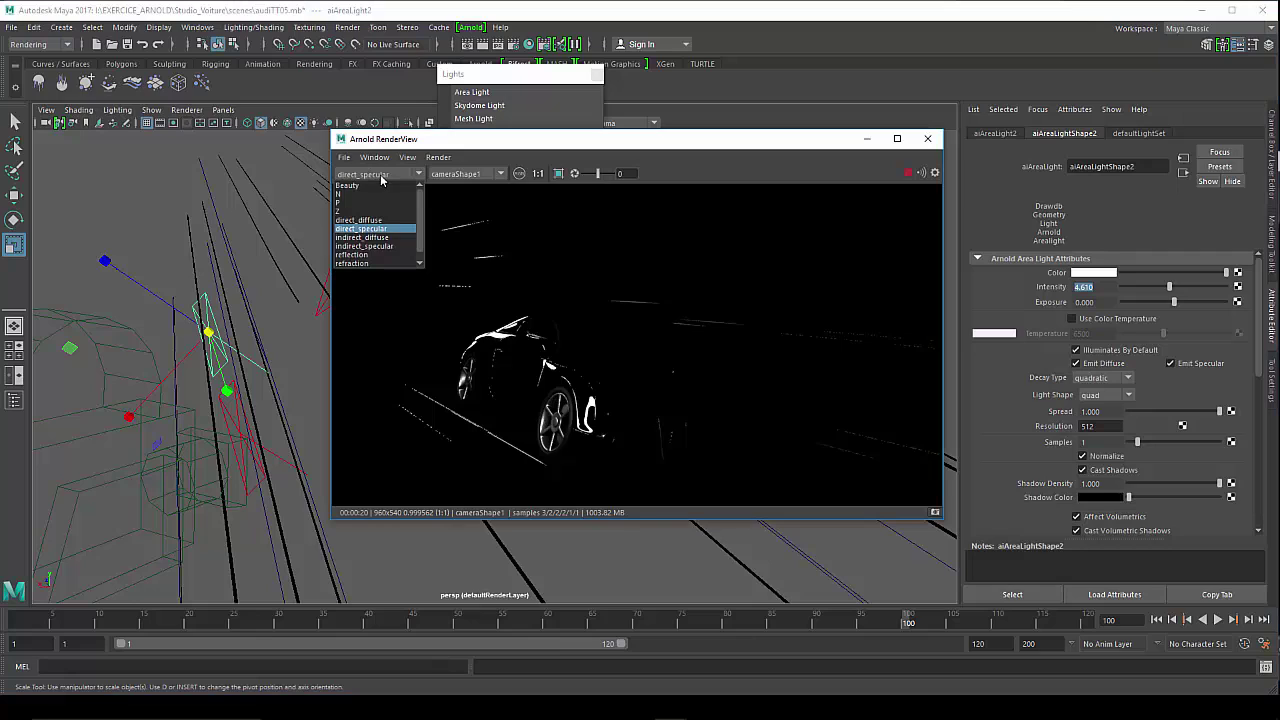
left_click(365, 263)
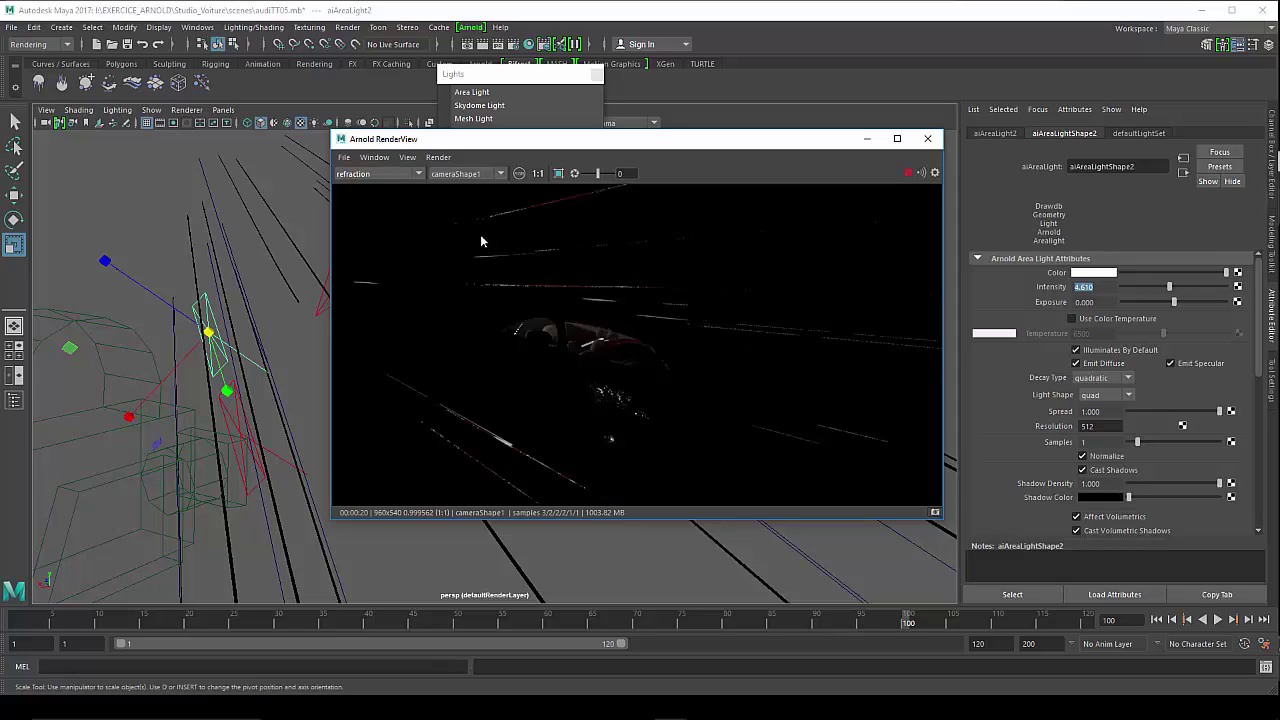
left_click(398, 176)
left_click(373, 187)
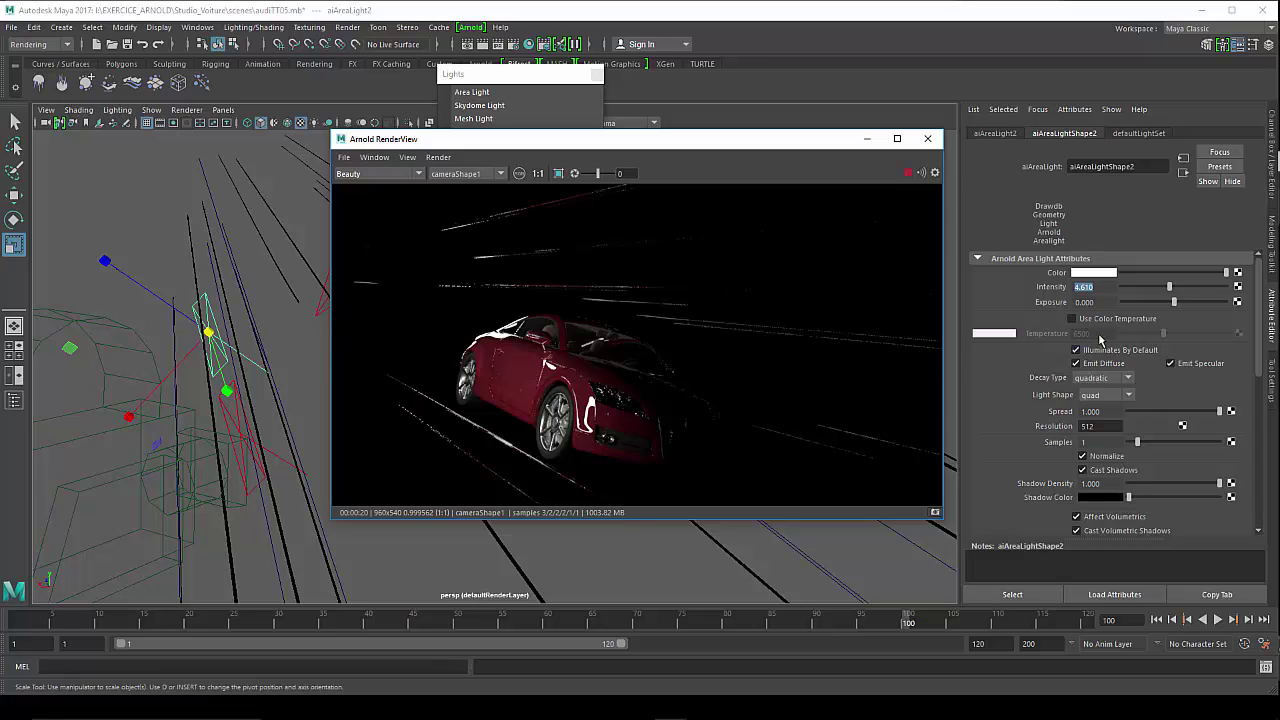
Lower aiAreaLight2 and aiAreaLight3 Intensity from 4.610 to 1.948, then close the RenderView
left_click_drag(1157, 289, 1141, 287)
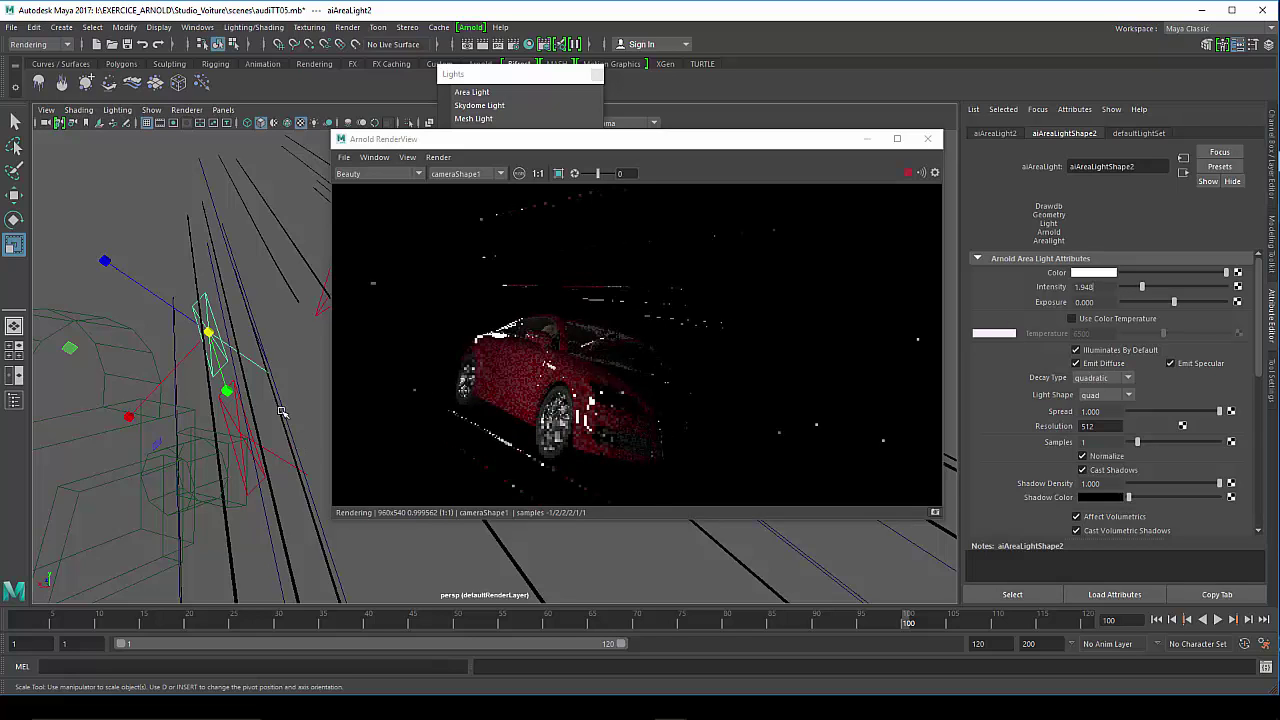
left_click(240, 416)
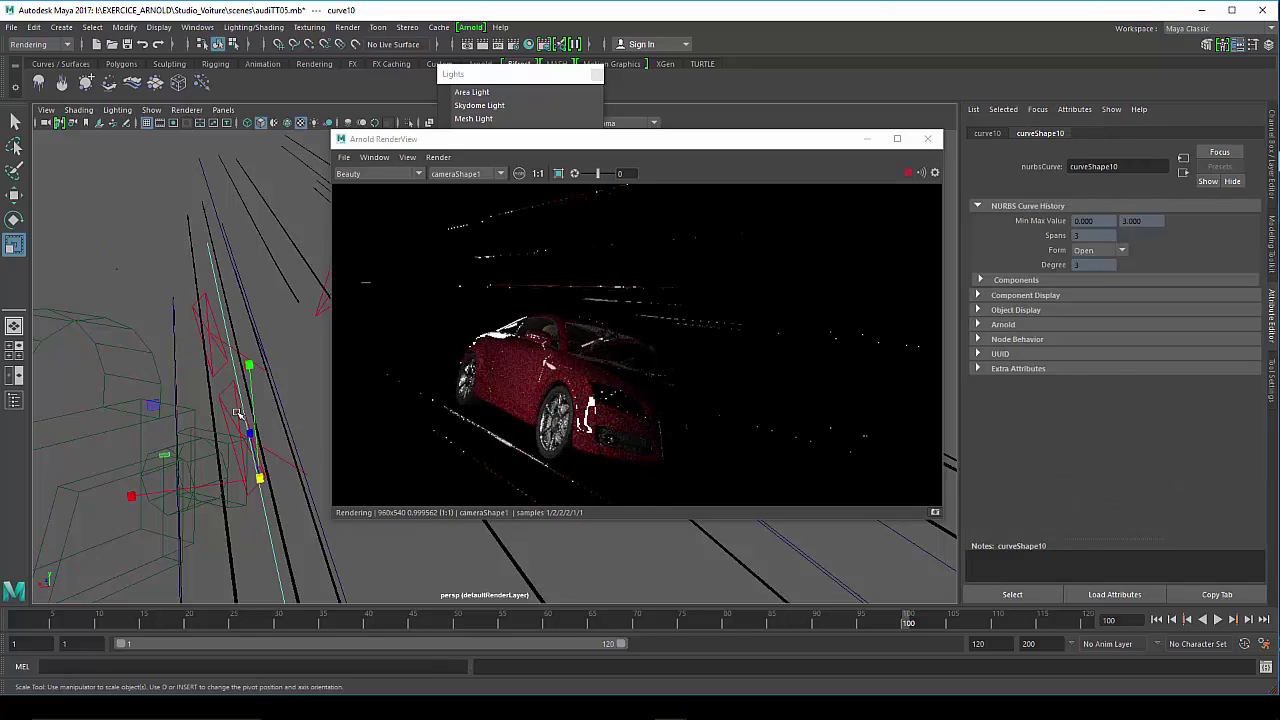
key("ctrl+z")
key("ctrl+z")
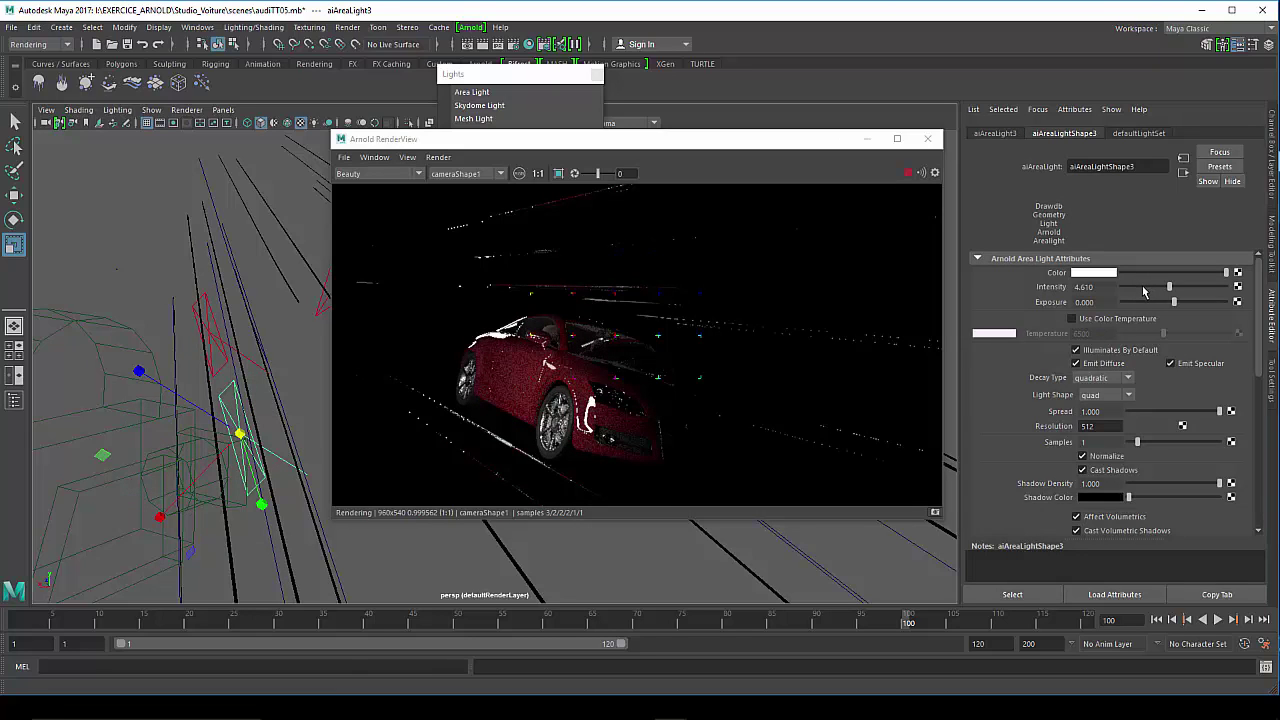
left_click_drag(1145, 291, 1141, 288)
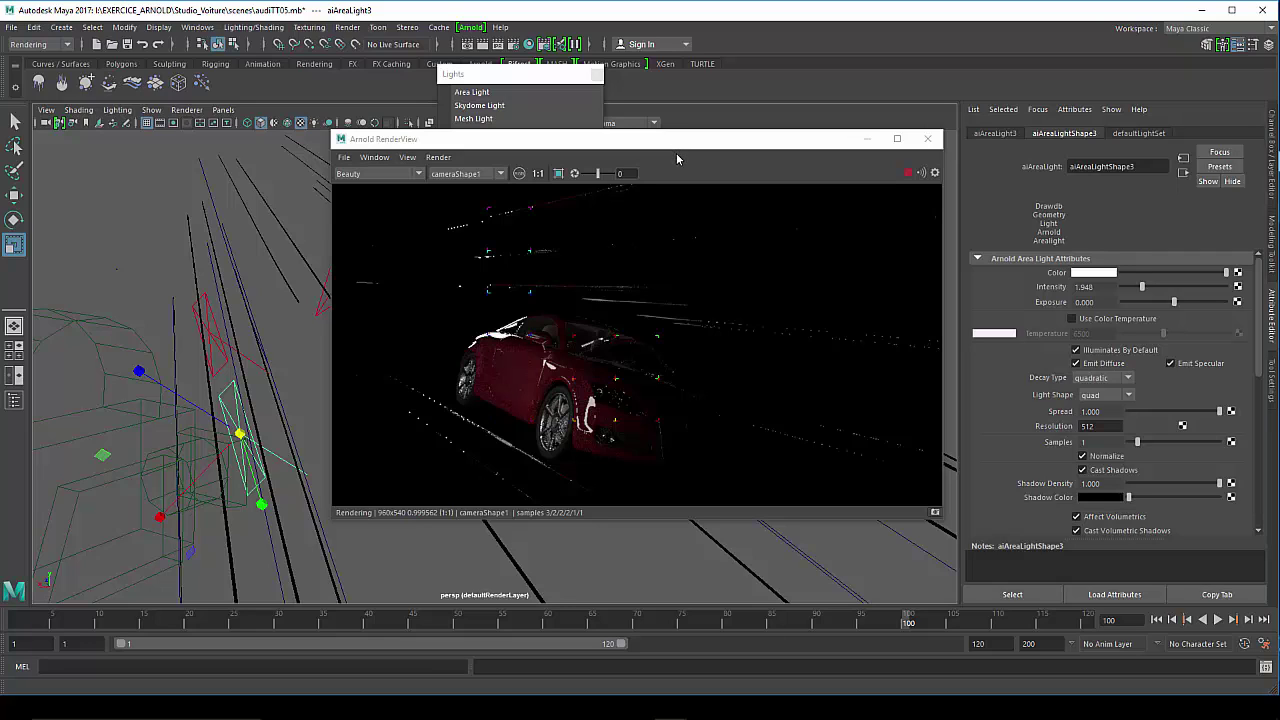
left_click(928, 141)
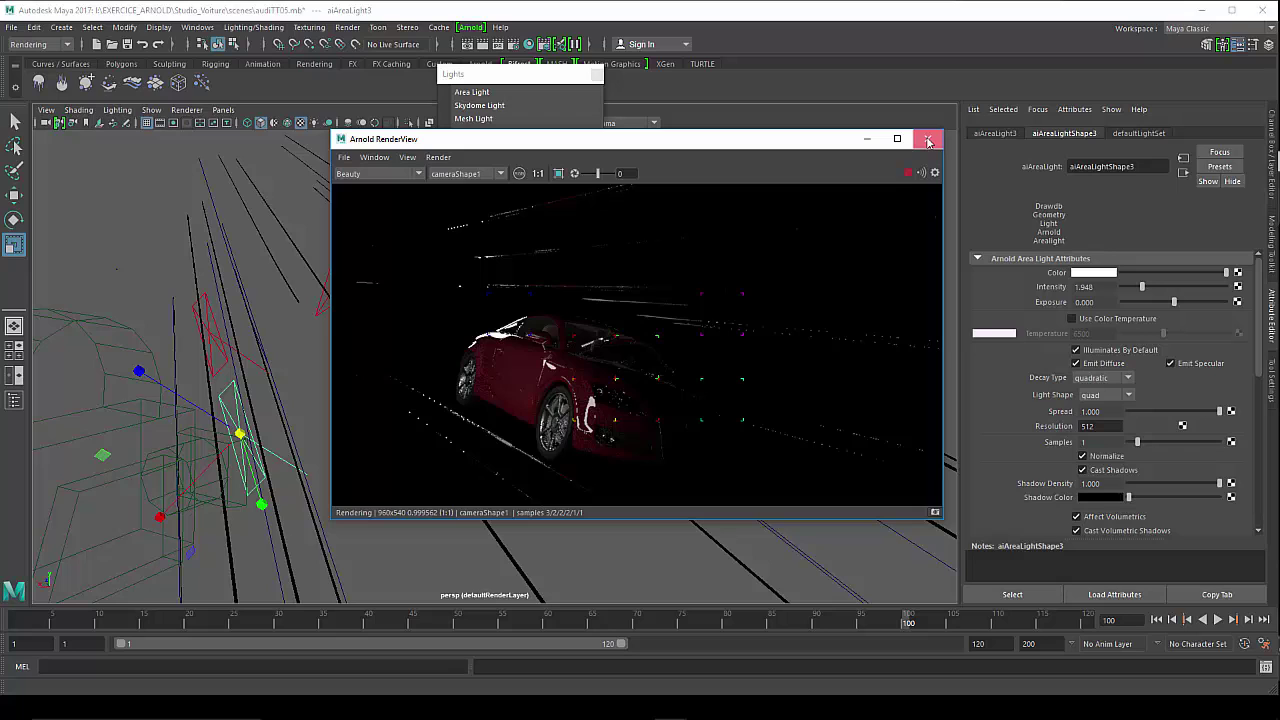
left_click(928, 141)
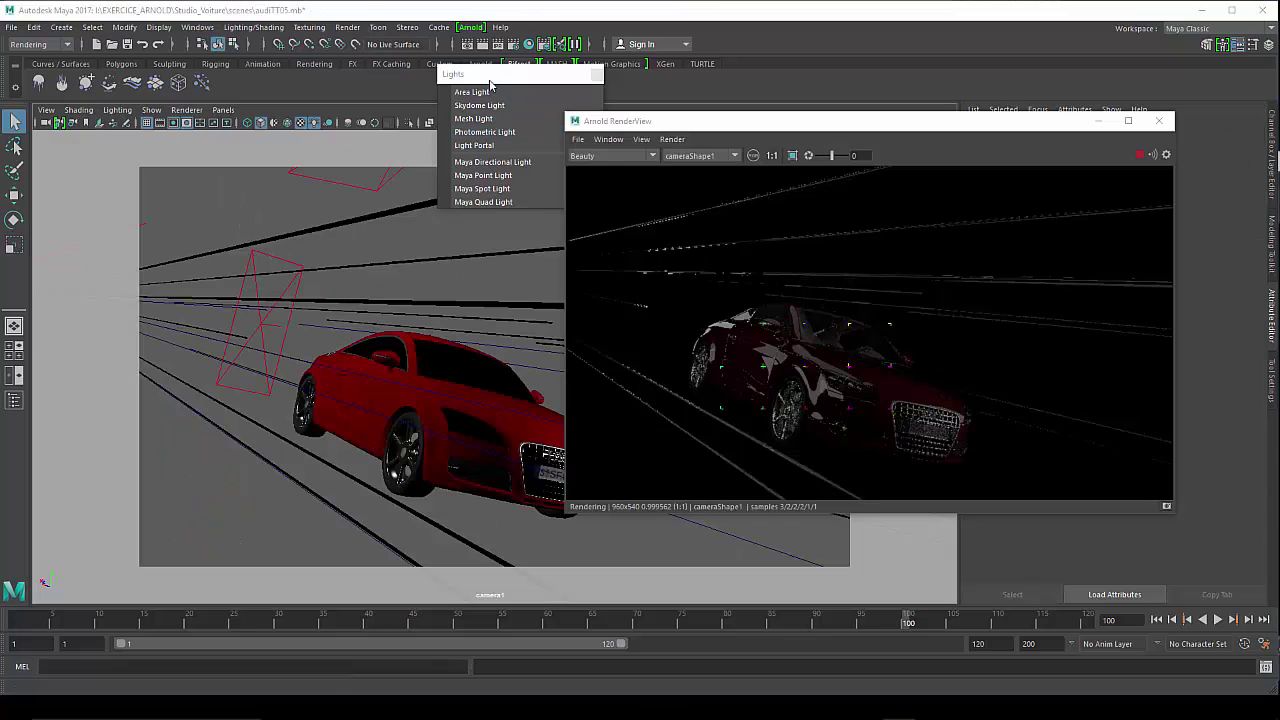
Add an Arnold skydome light and flip the viewport to camera1 and back to persp
left_click(489, 80)
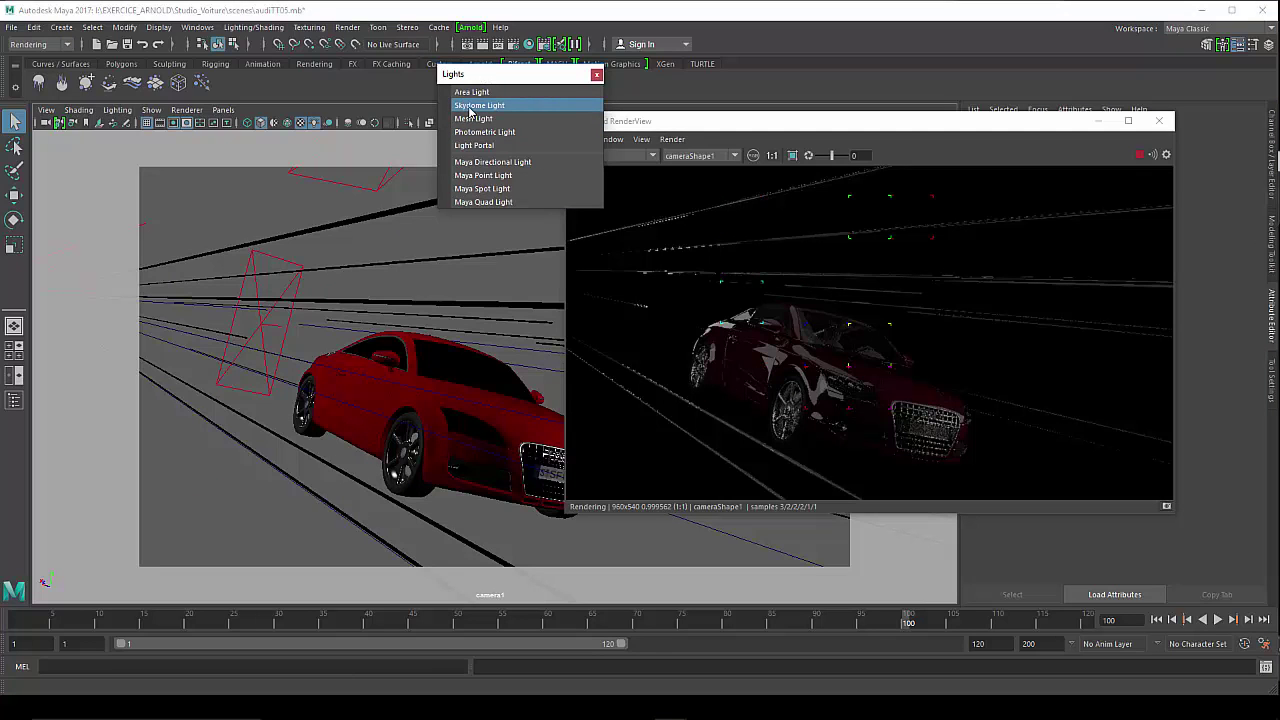
left_click(470, 107)
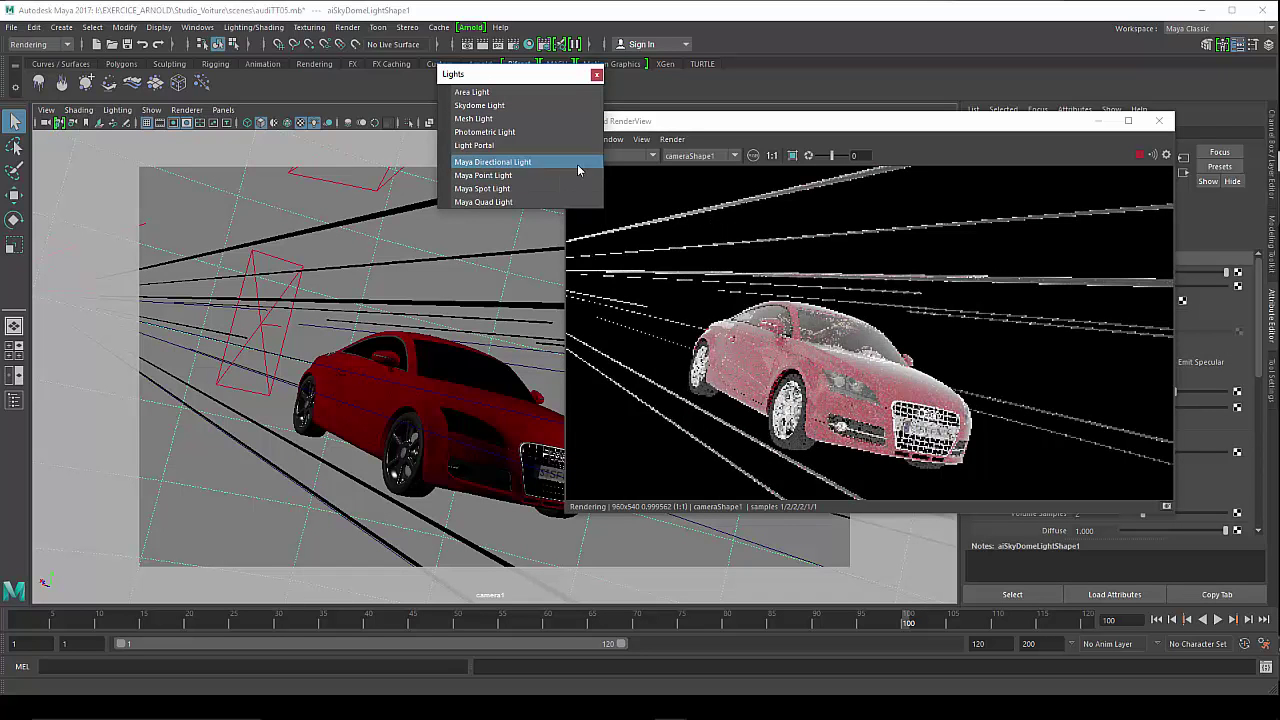
left_click(222, 110)
mouse_move(260, 123)
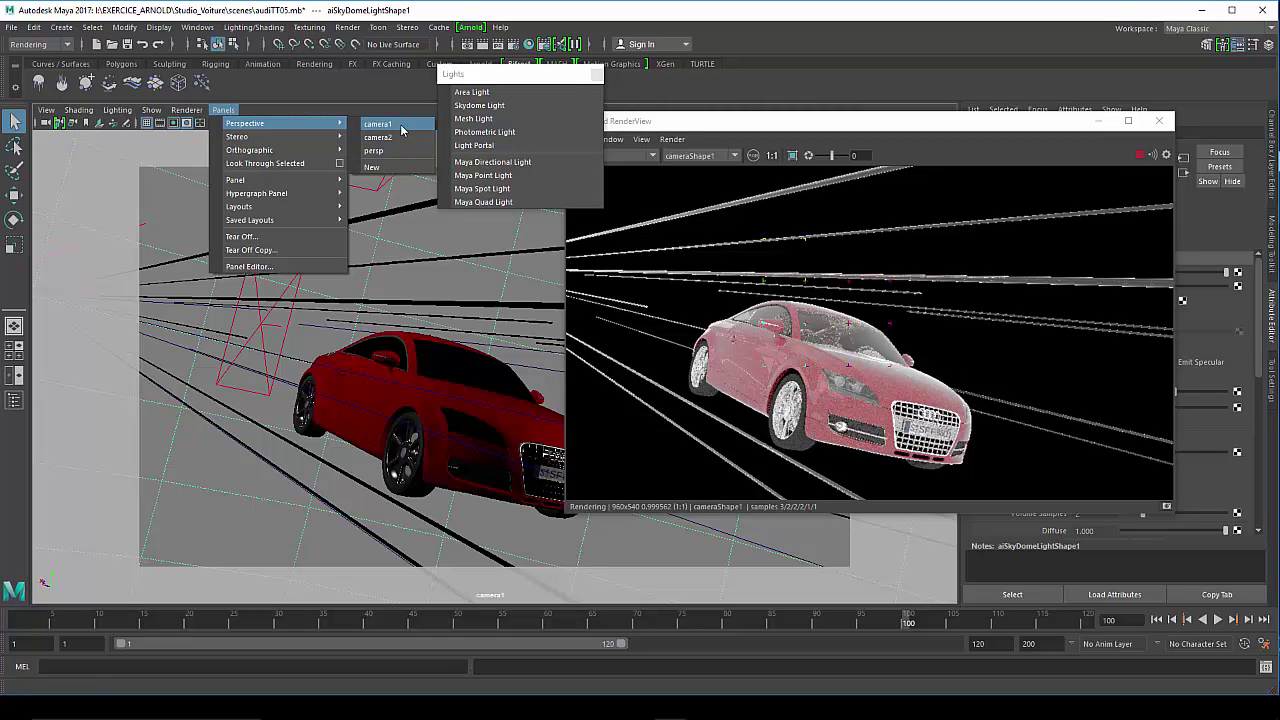
left_click(378, 124)
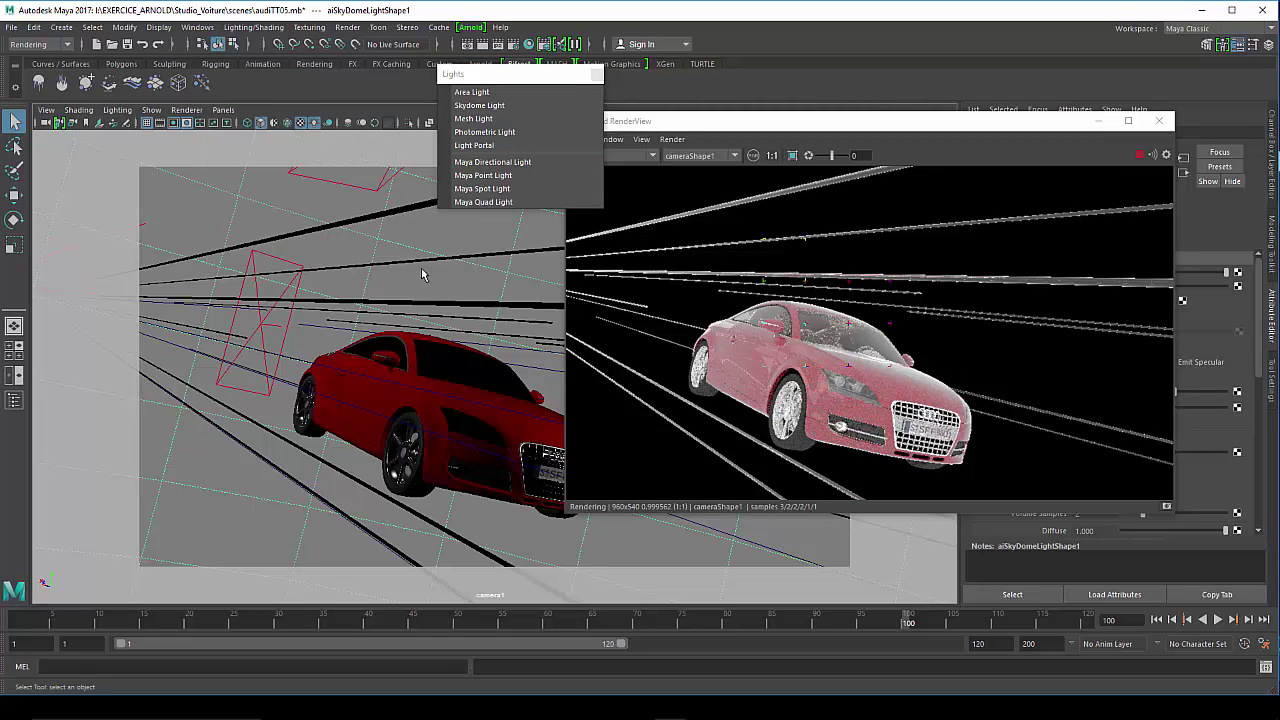
left_click(222, 110)
mouse_move(260, 123)
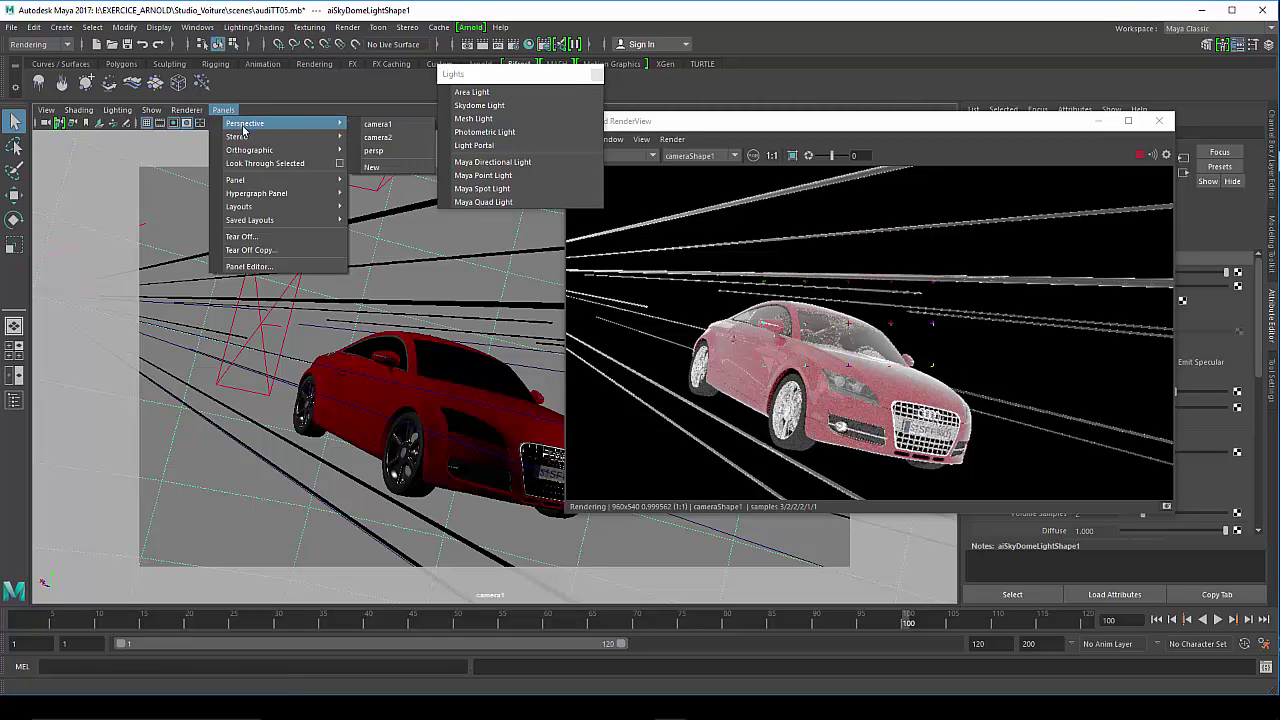
left_click(381, 158)
Orbit the perspective view and move the RenderView down-left to uncover the skydome attributes
scroll(403, 385, "down", 1)
scroll(403, 385, "down", 1)
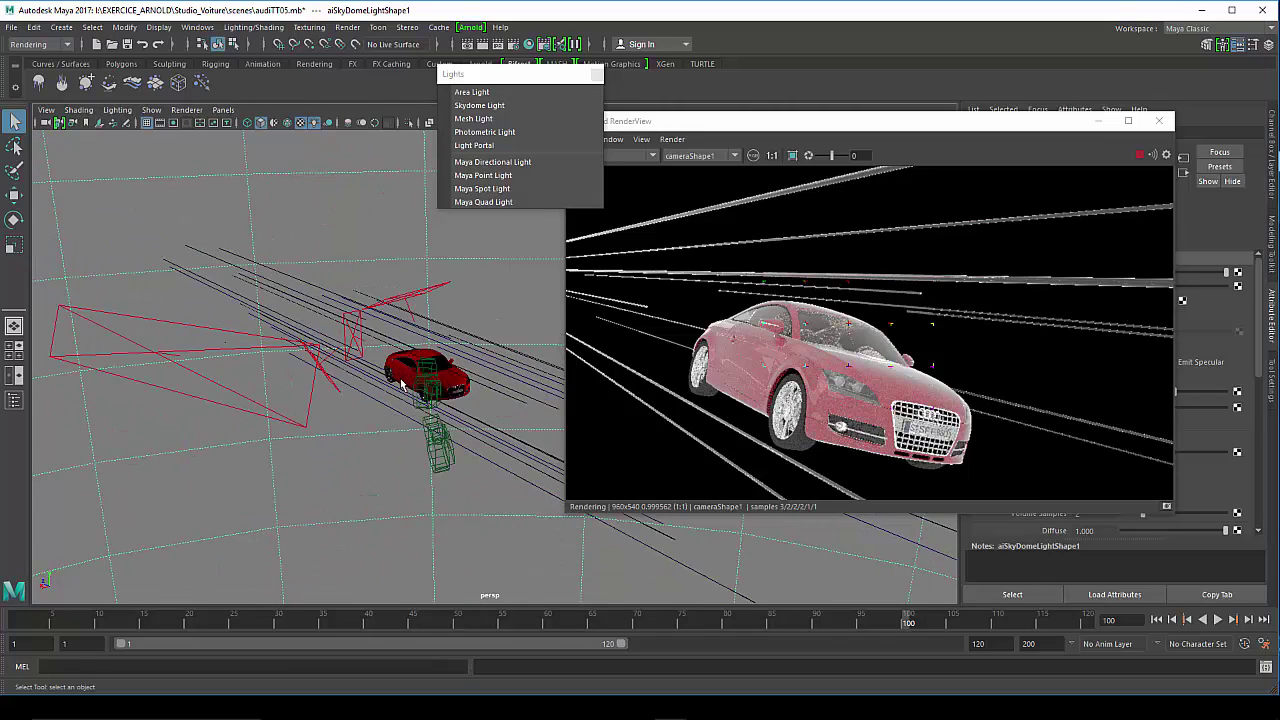
left_click_drag(403, 385, 418, 397, "alt")
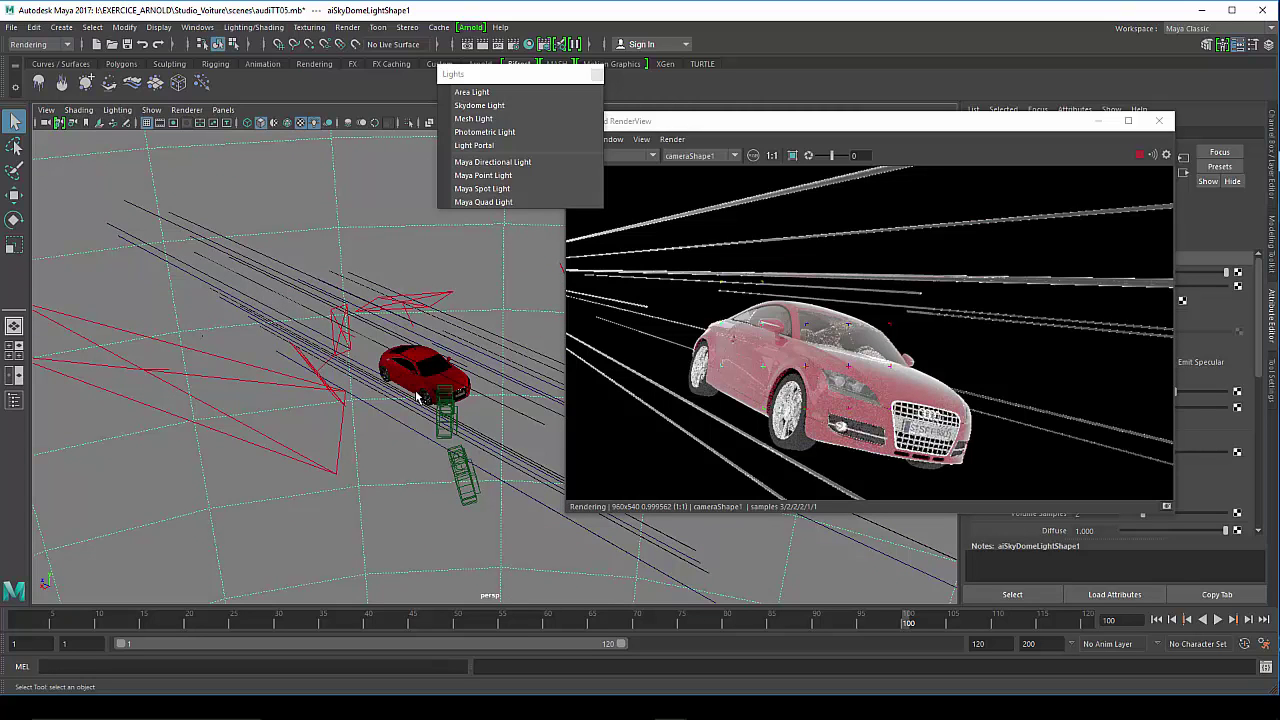
mouse_move(780, 128)
left_mouse_down()
mouse_move(502, 322)
mouse_move(512, 300)
left_mouse_up()
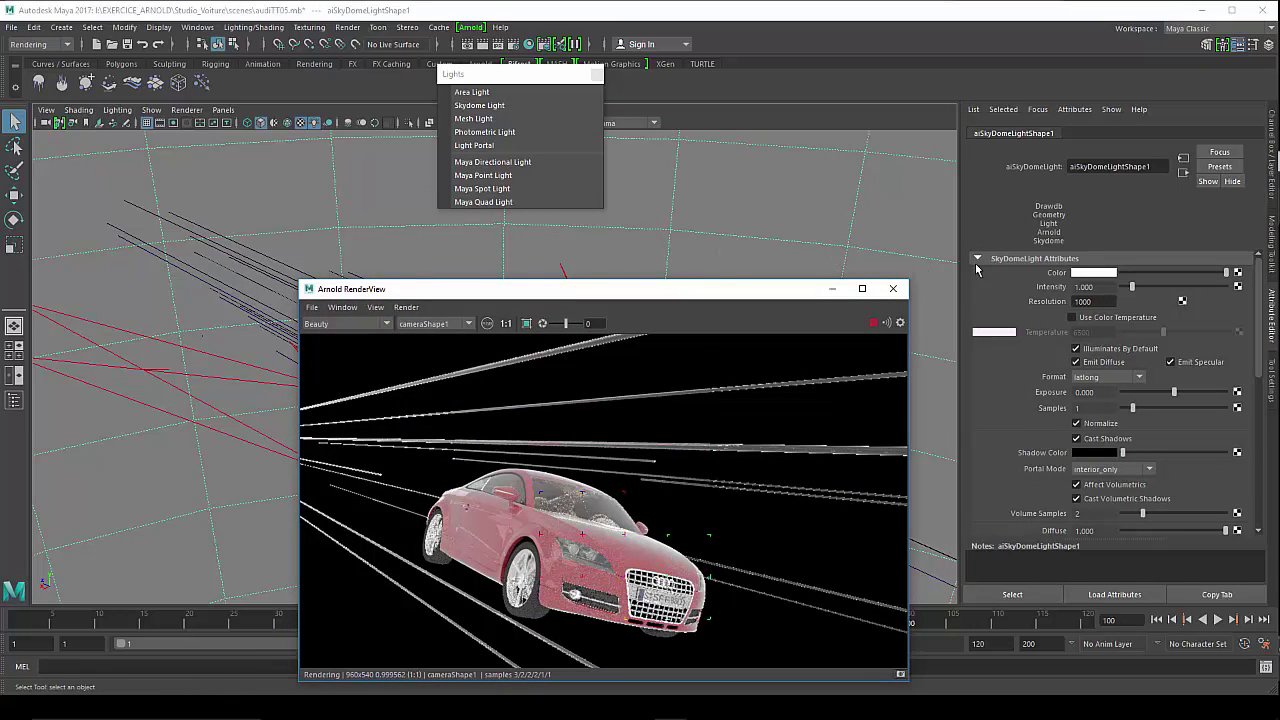
Map a File texture loading DH-401LL.hdr onto the skydome light's Color
left_click(1238, 274)
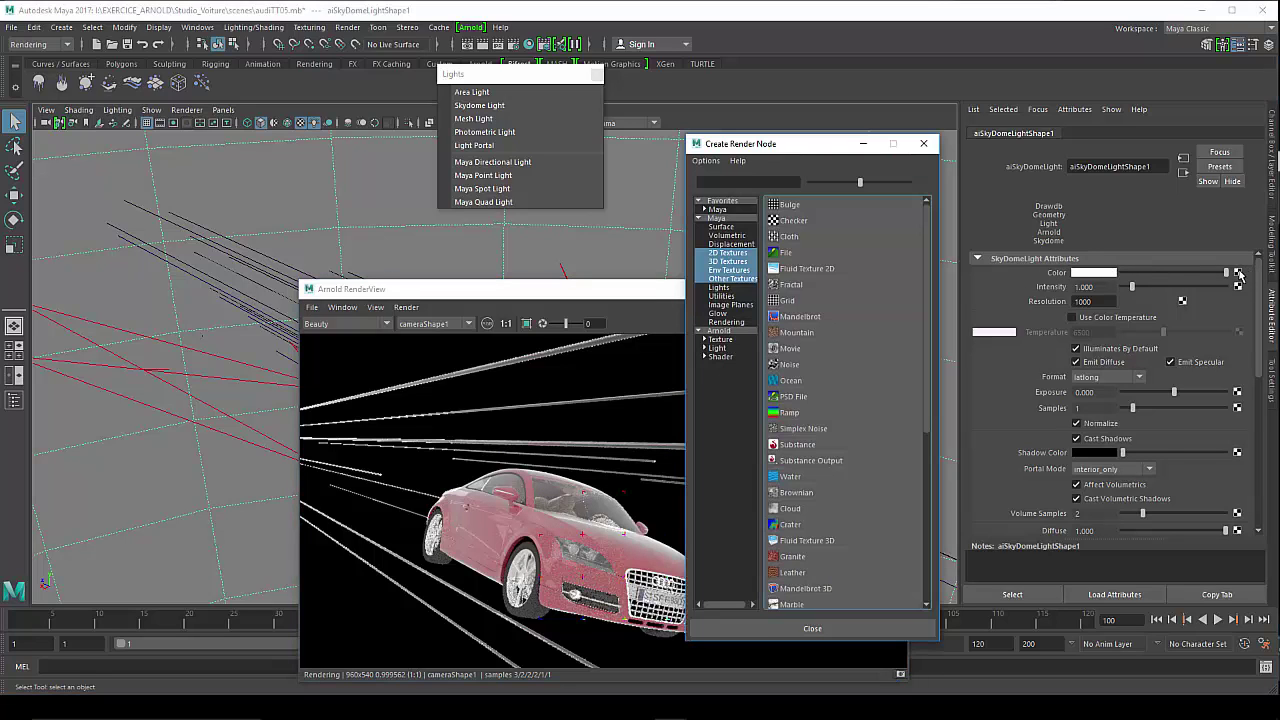
left_click(733, 253)
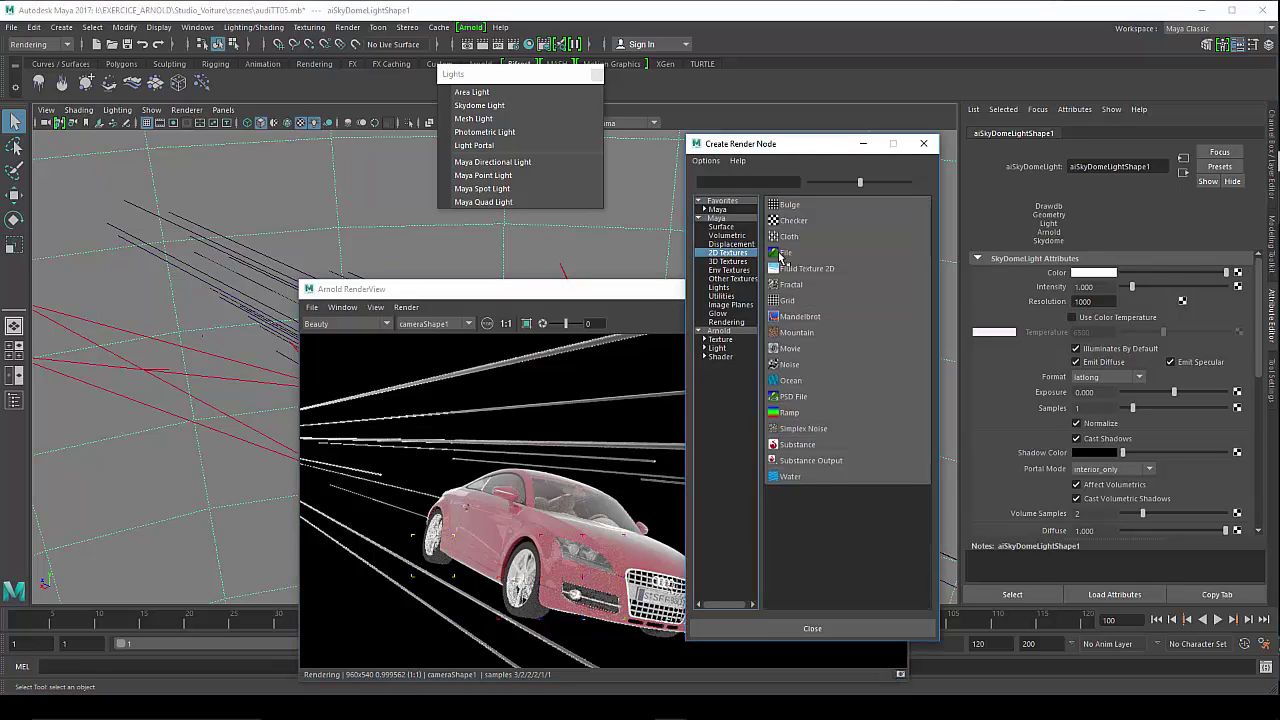
left_click(781, 258)
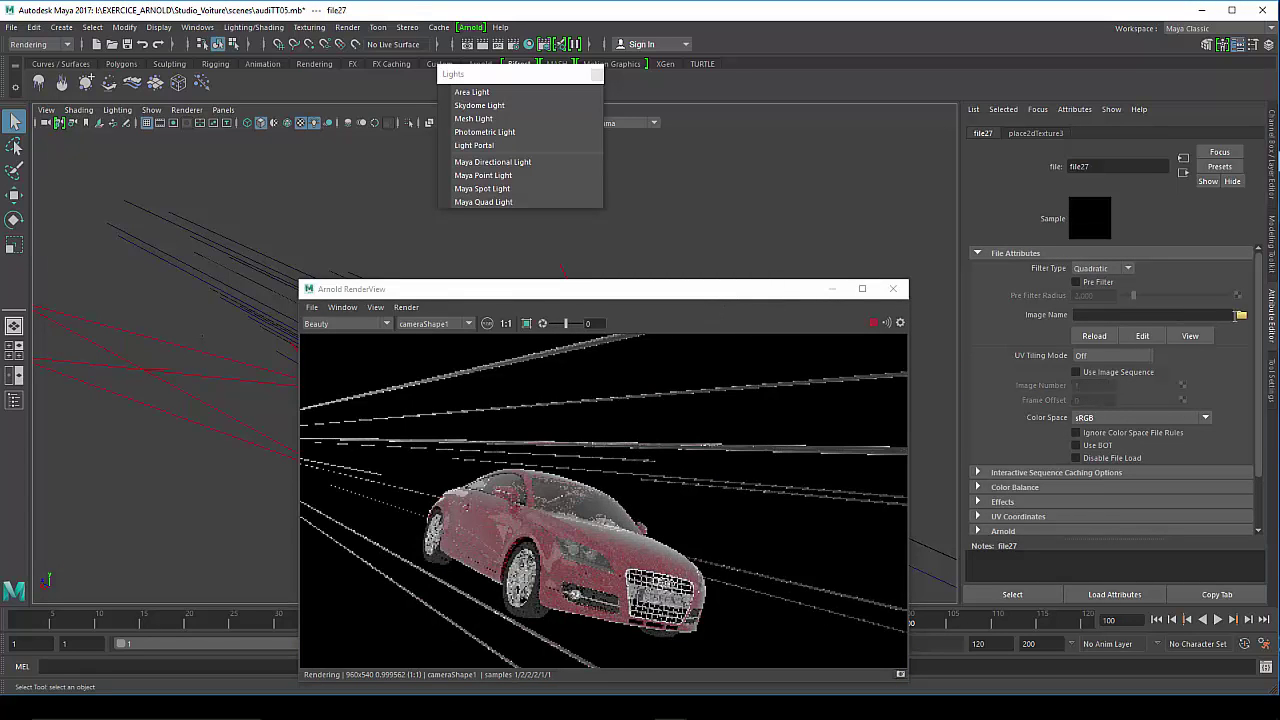
left_click(1241, 314)
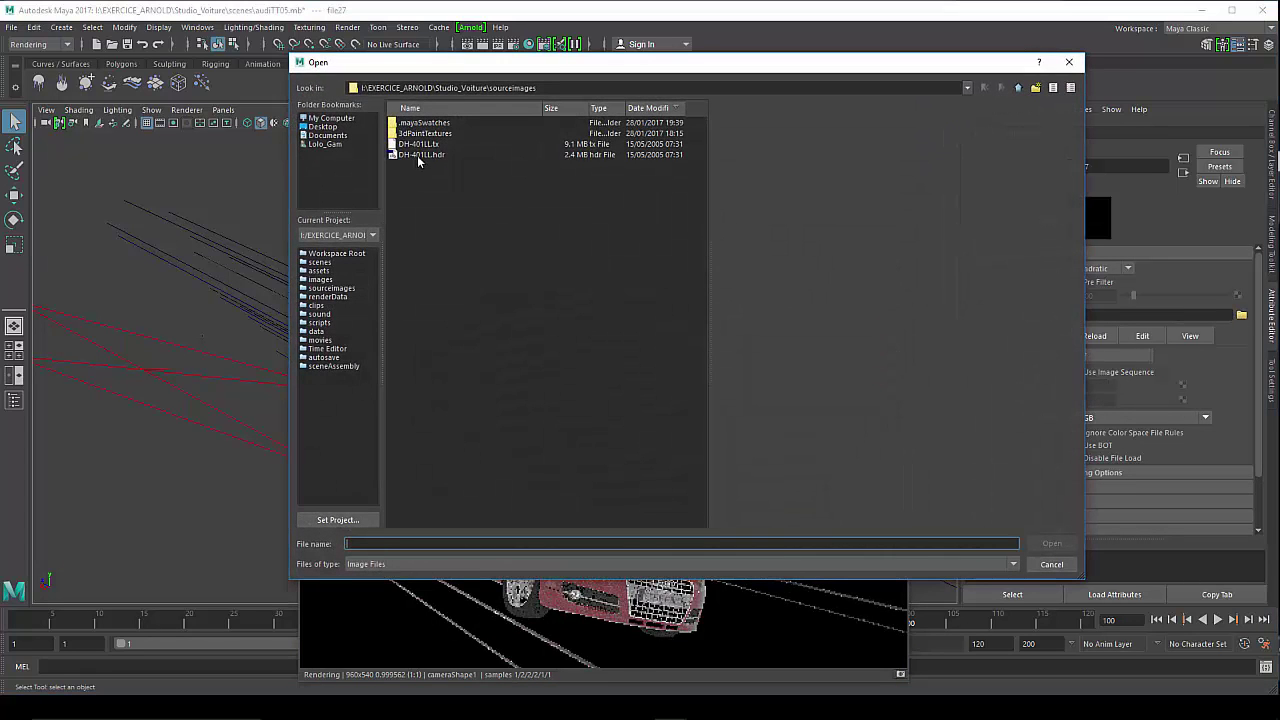
left_click(420, 156)
double_click(421, 156)
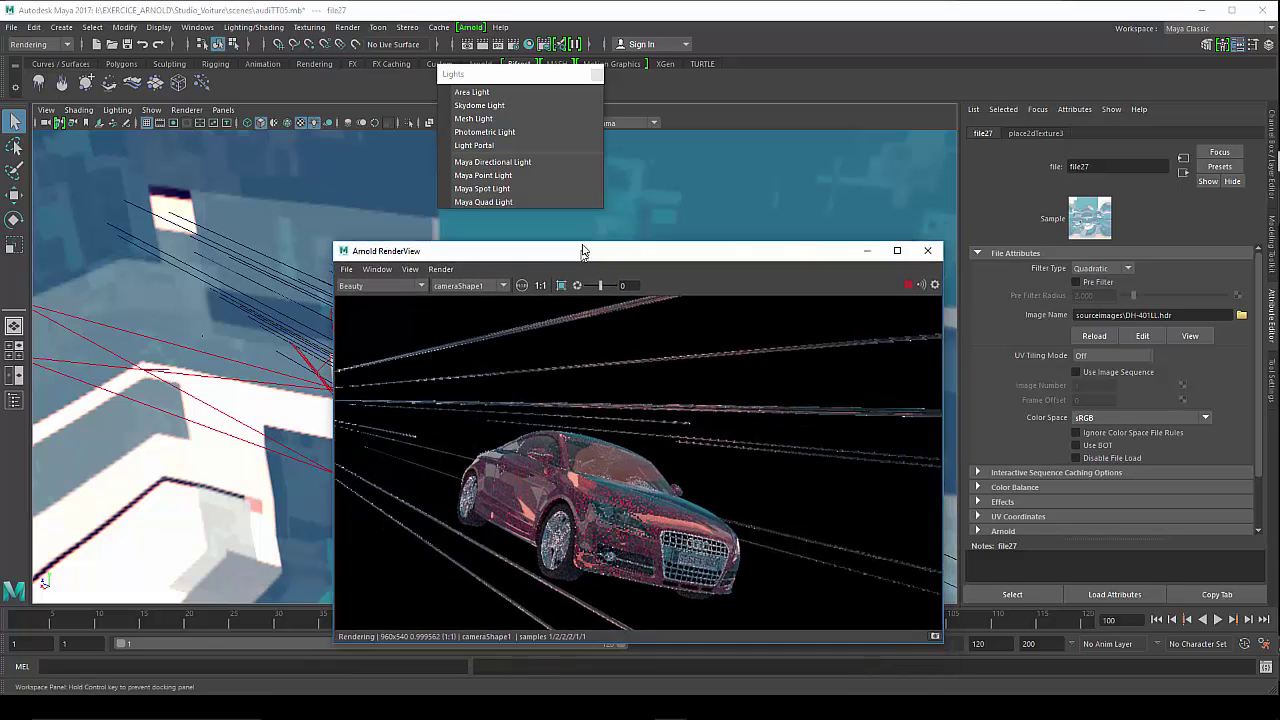
Select aiSkyDomeLight1 and lower its Exposure to -1.842
left_click_drag(588, 281, 609, 114)
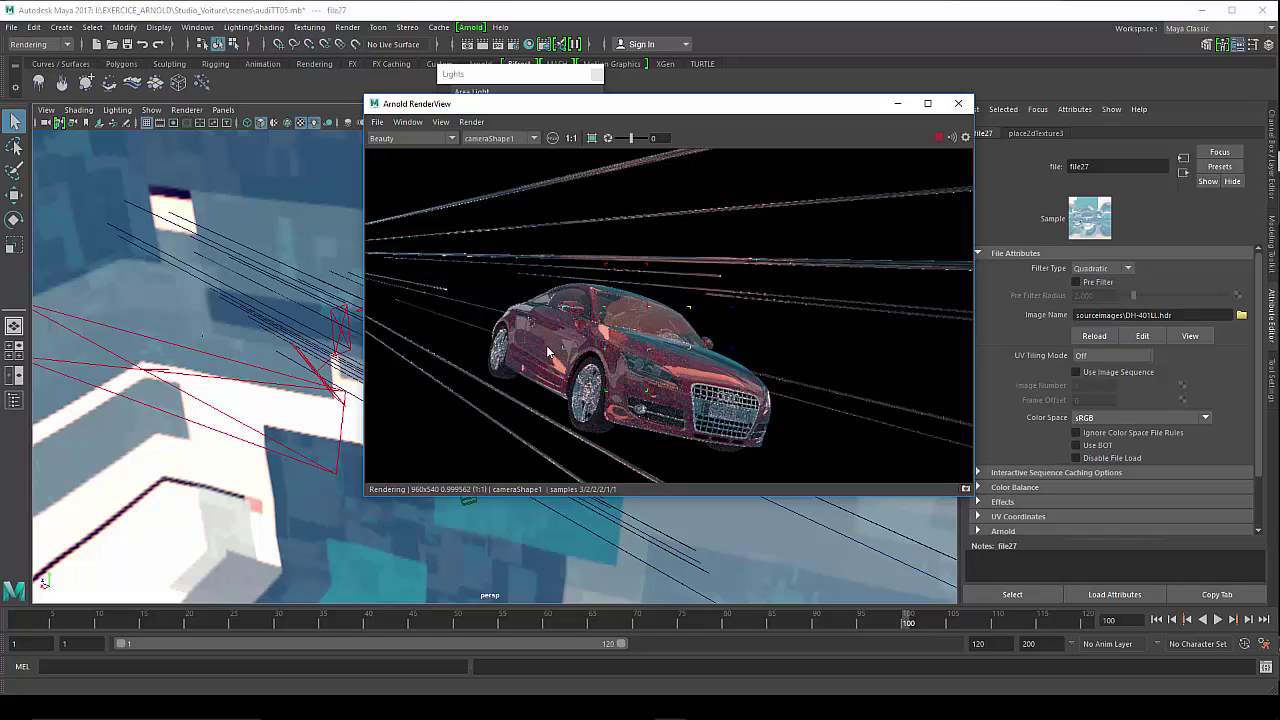
left_click(306, 215)
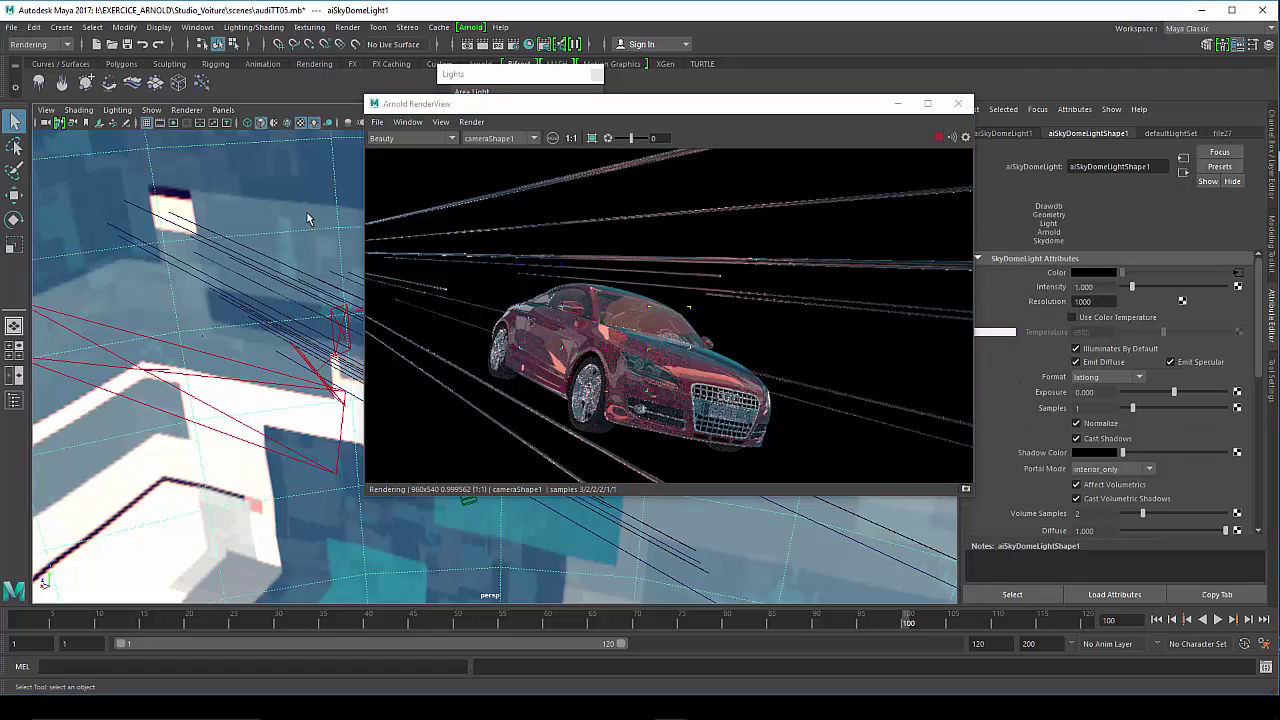
left_click_drag(586, 110, 555, 113)
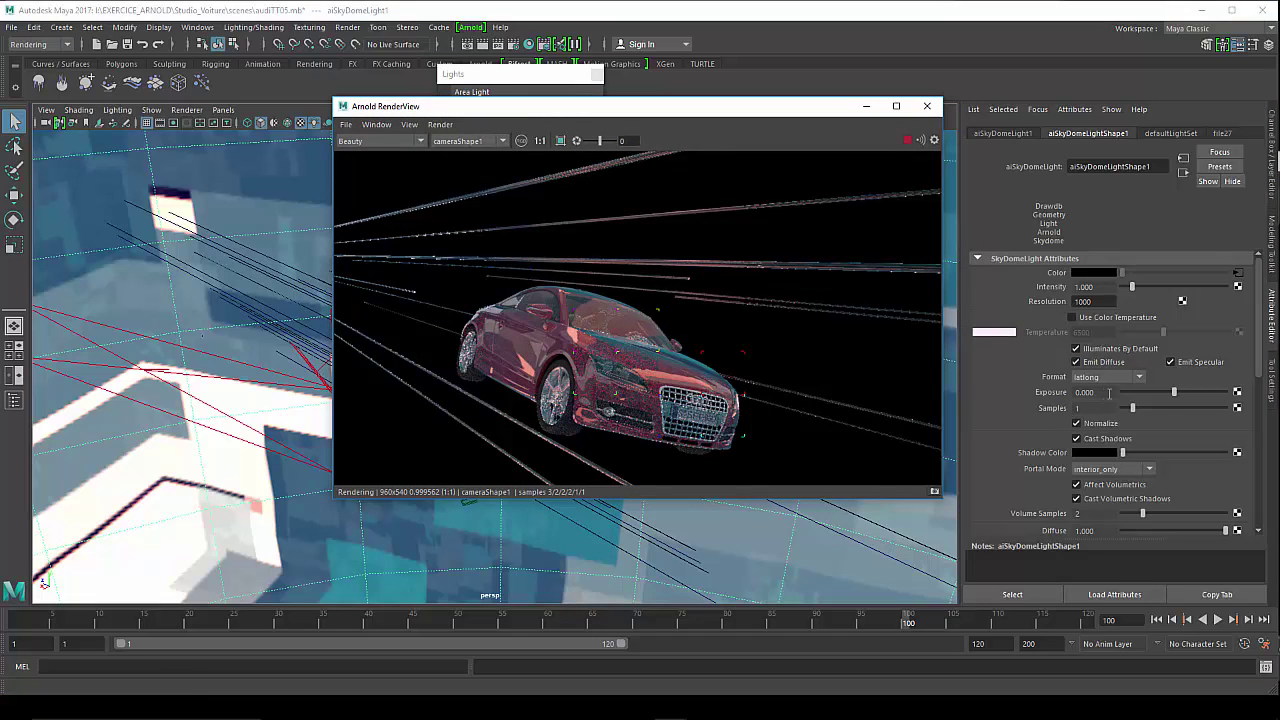
left_click_drag(1151, 397, 1158, 395)
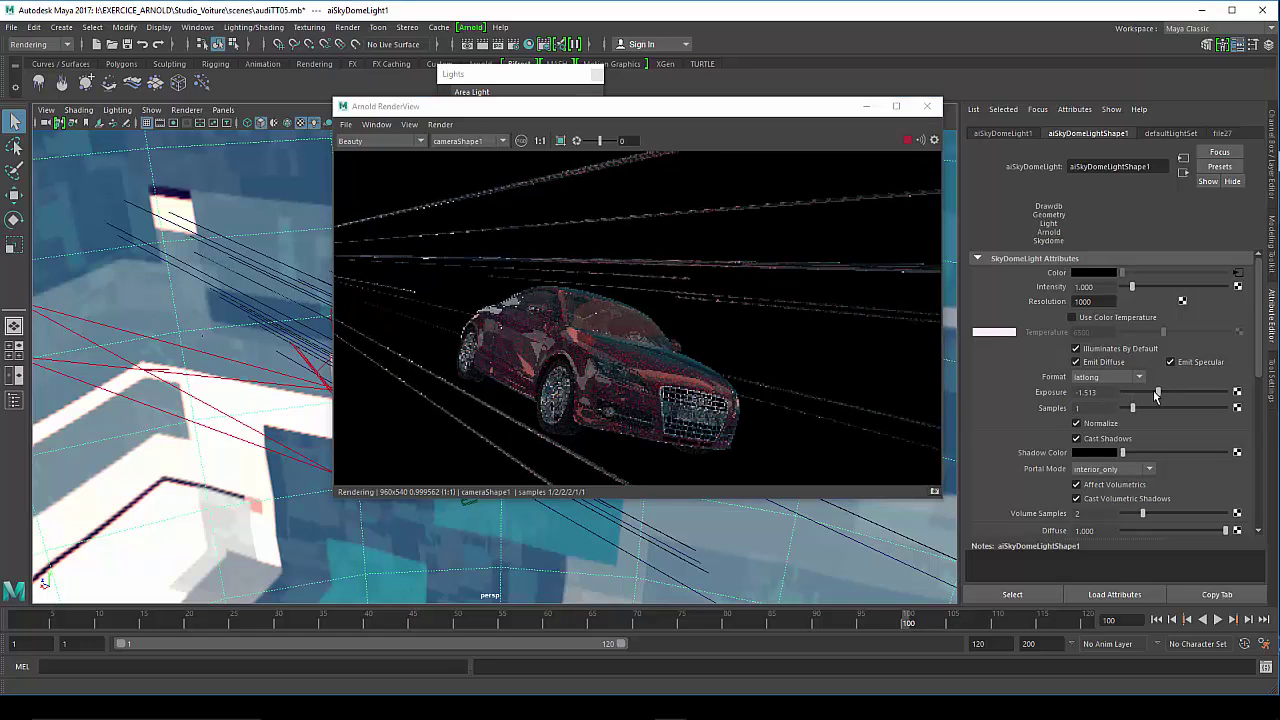
left_click_drag(1157, 395, 1155, 395)
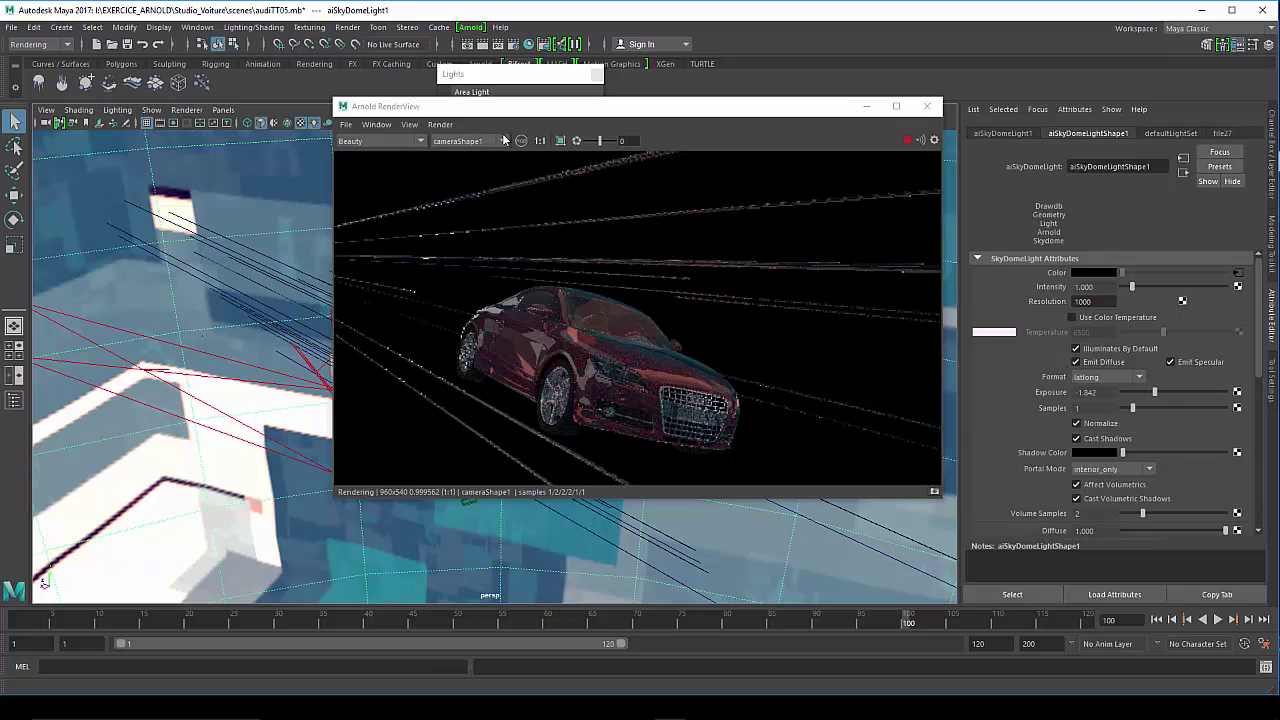
Graph the dome's file27 network in Hypershade and delete the texture-to-Color connection
left_click(530, 46)
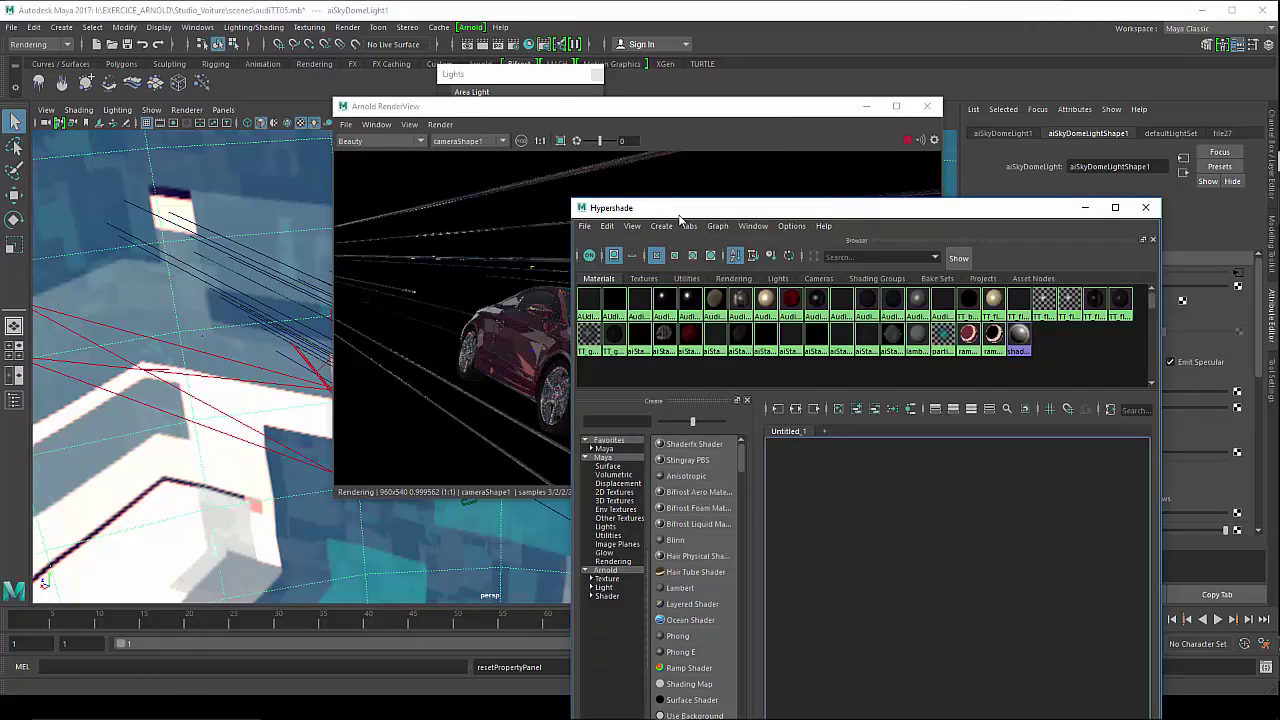
left_click_drag(679, 217, 520, 80)
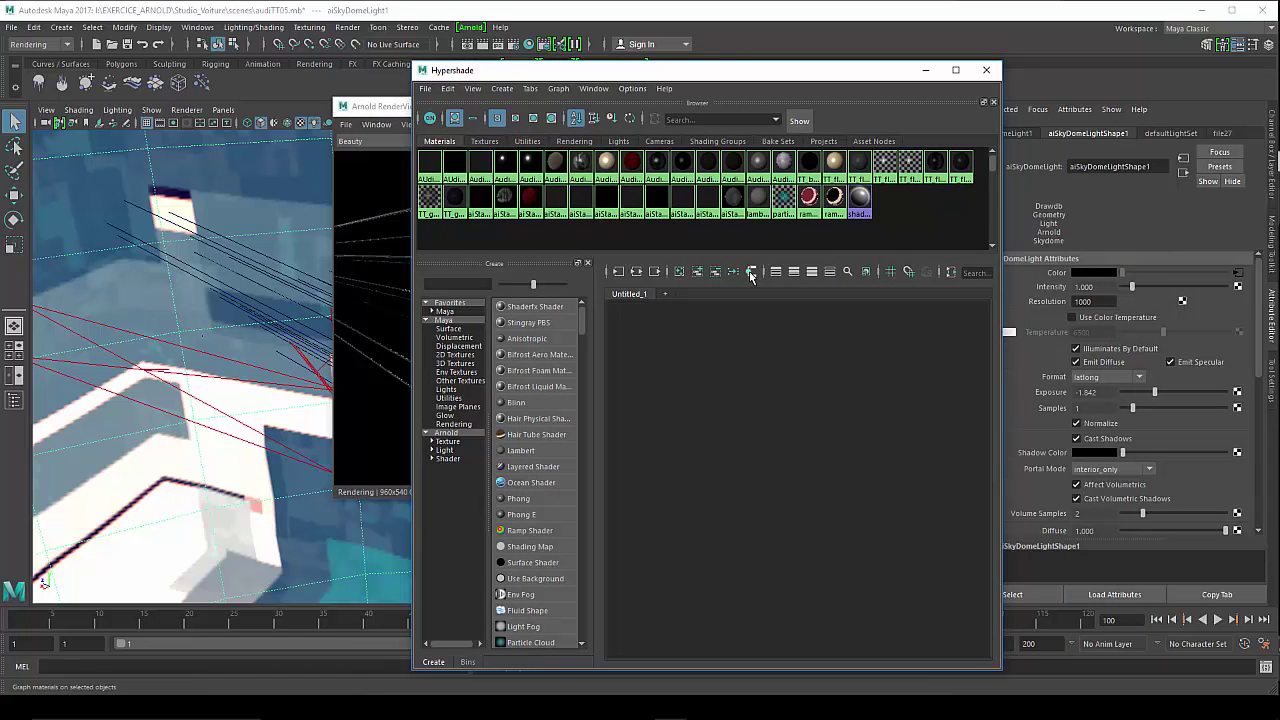
mouse_move(697, 78)
left_mouse_down()
mouse_move(751, 80)
mouse_move(621, 68)
left_mouse_up()
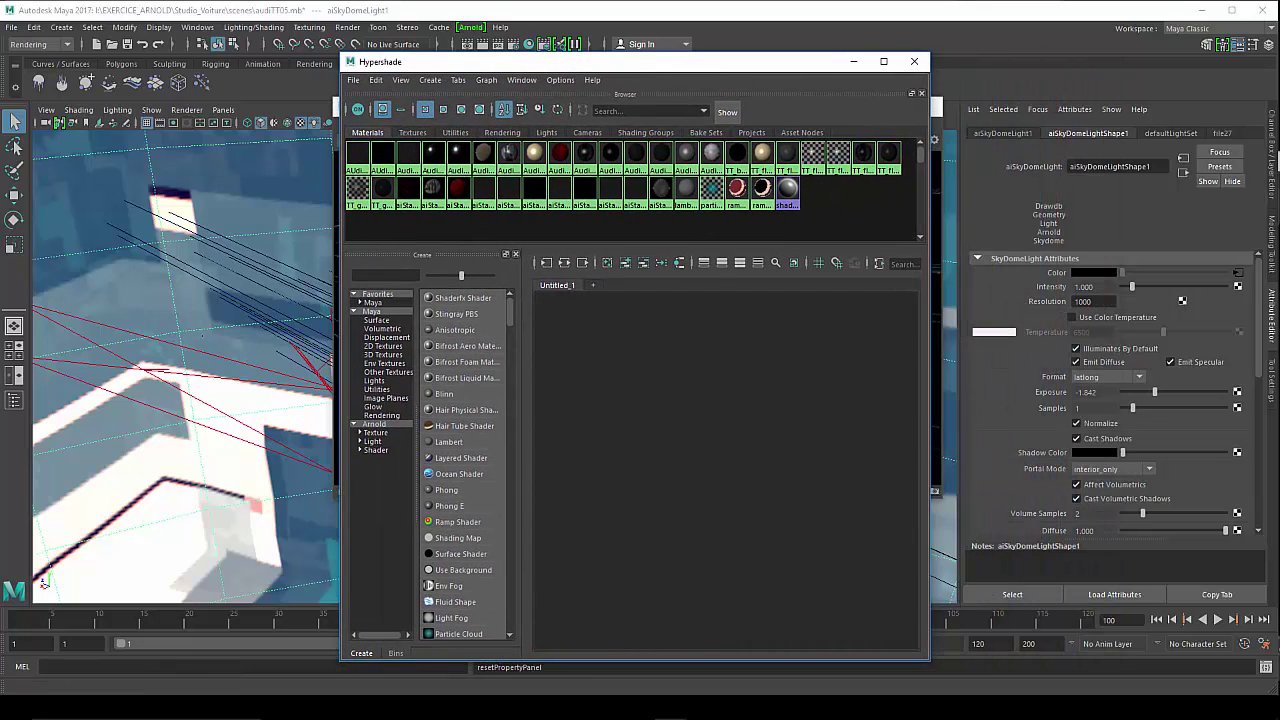
left_click(1238, 272)
scroll(709, 450, "up", 2)
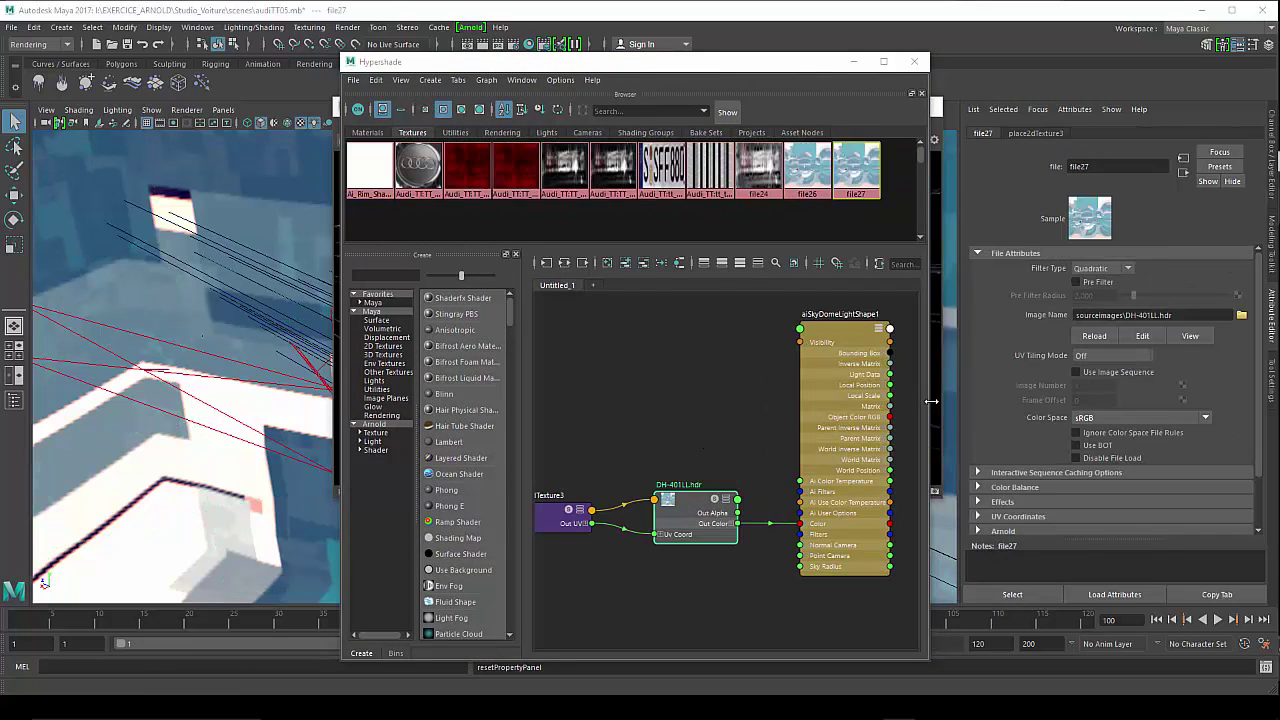
left_click_drag(929, 398, 1122, 420)
middle_click_drag(970, 442, 1063, 434)
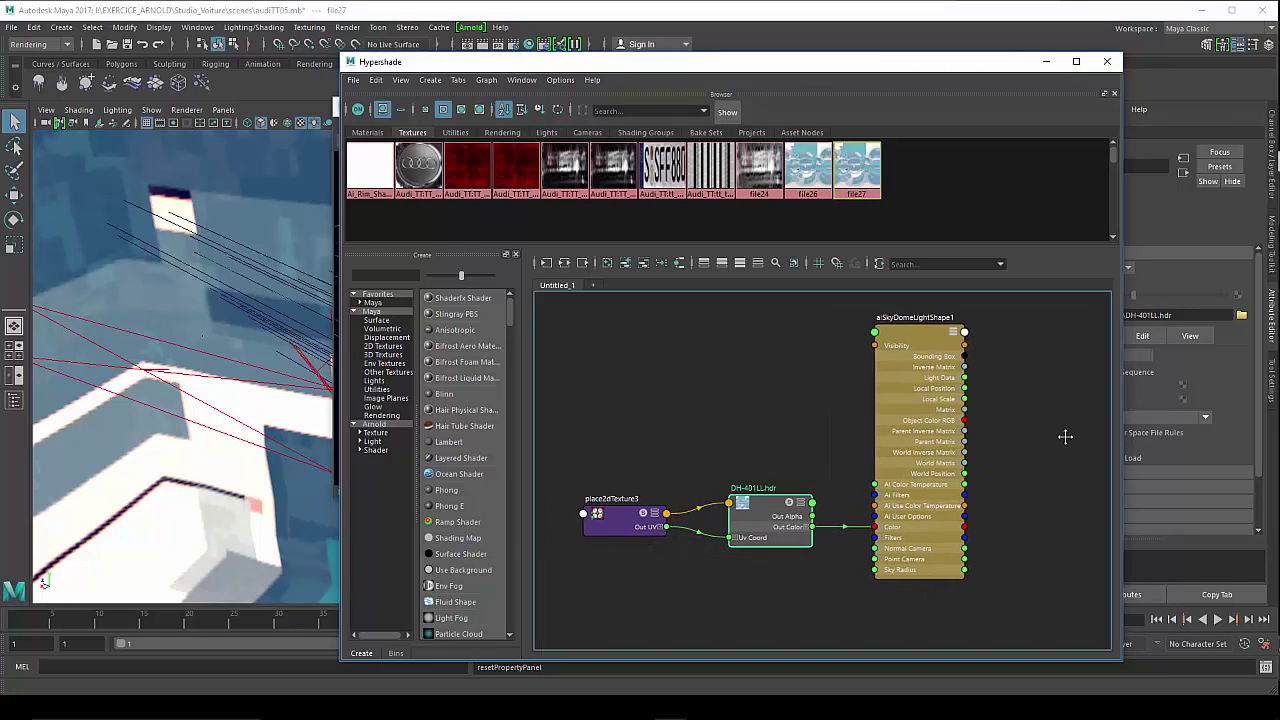
scroll(790, 508, "up", 3)
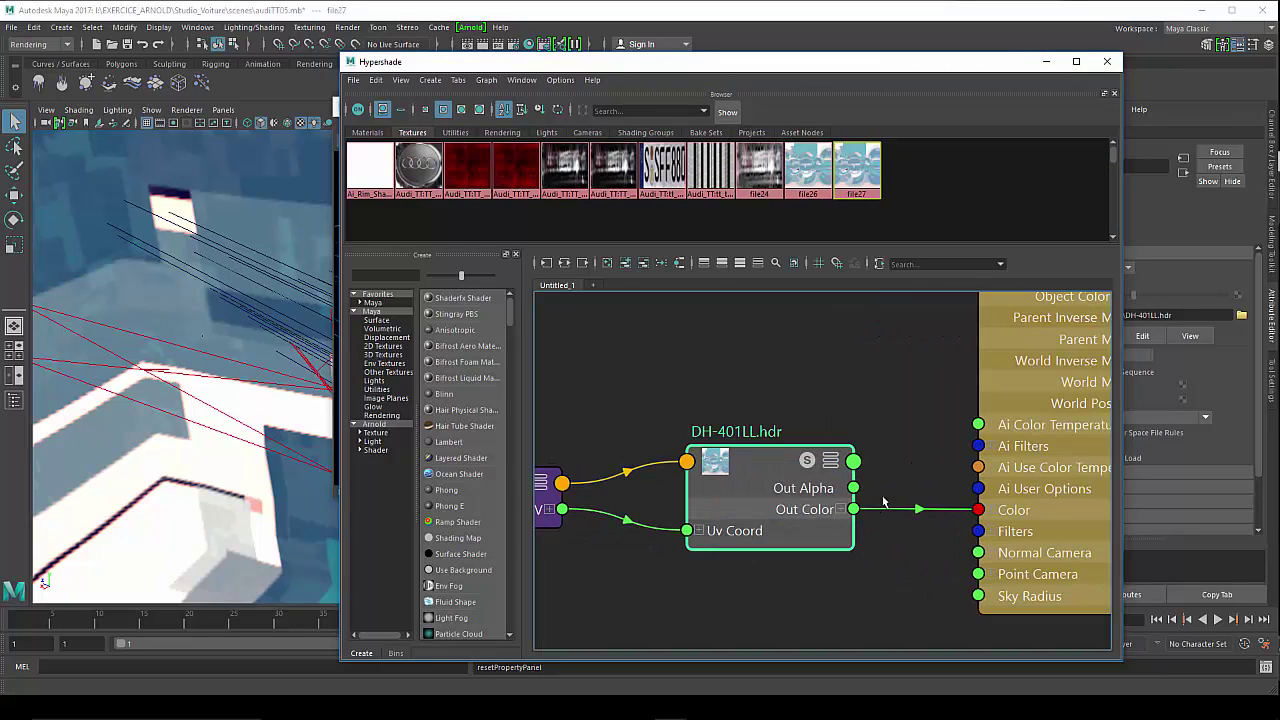
left_click(916, 507)
key("Delete")
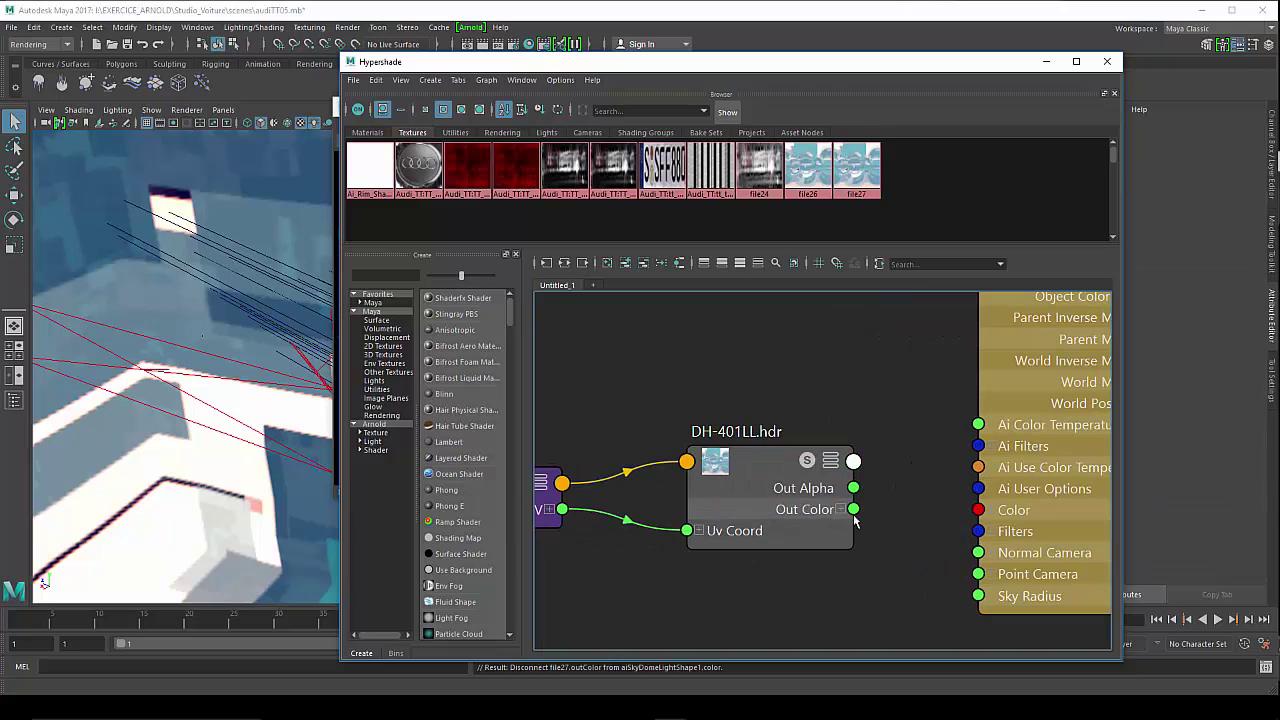
middle_click_drag(790, 513, 702, 535)
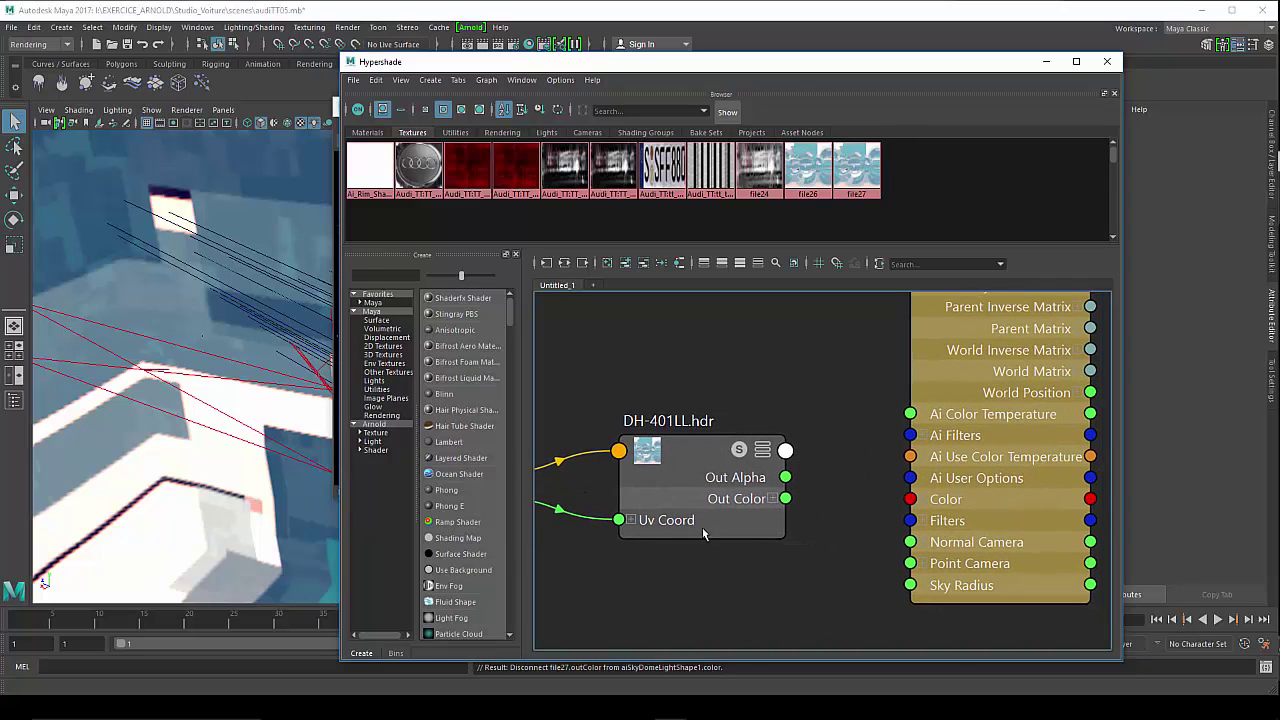
Insert a colorCorrect3 node between DH-401LL.hdr and the sky dome's Color
key("Tab")
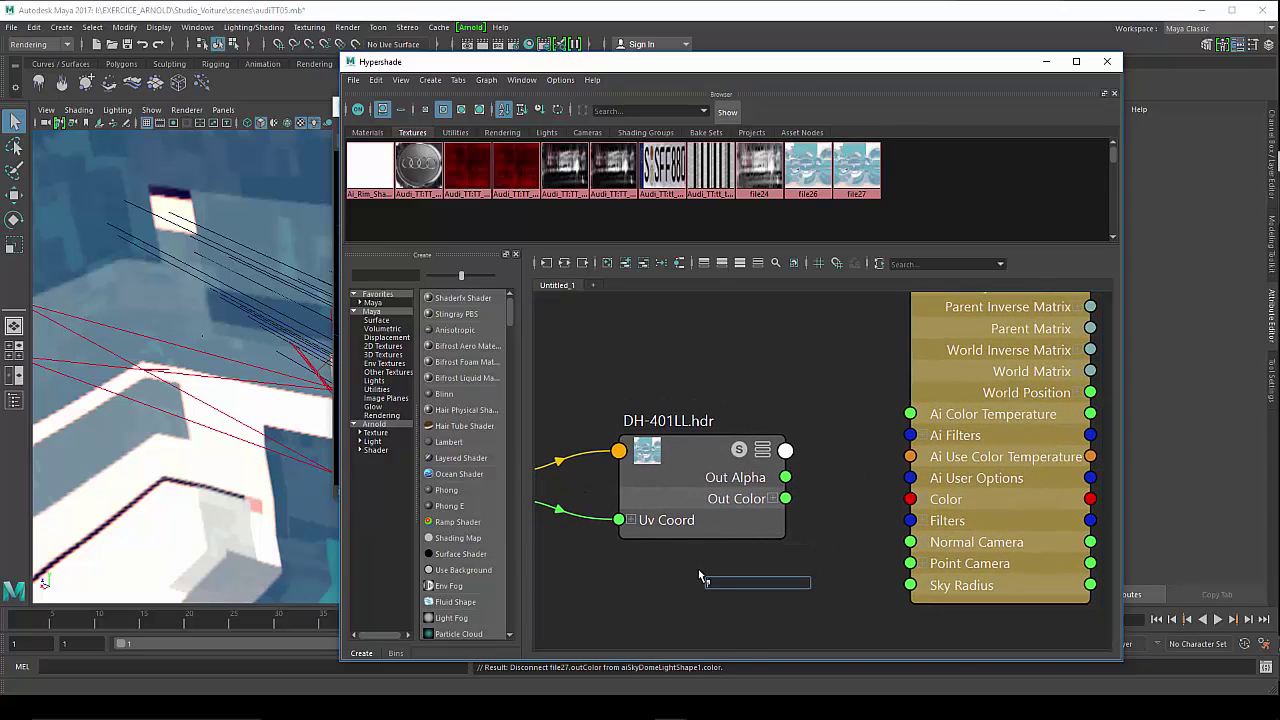
type("colorCorrect")
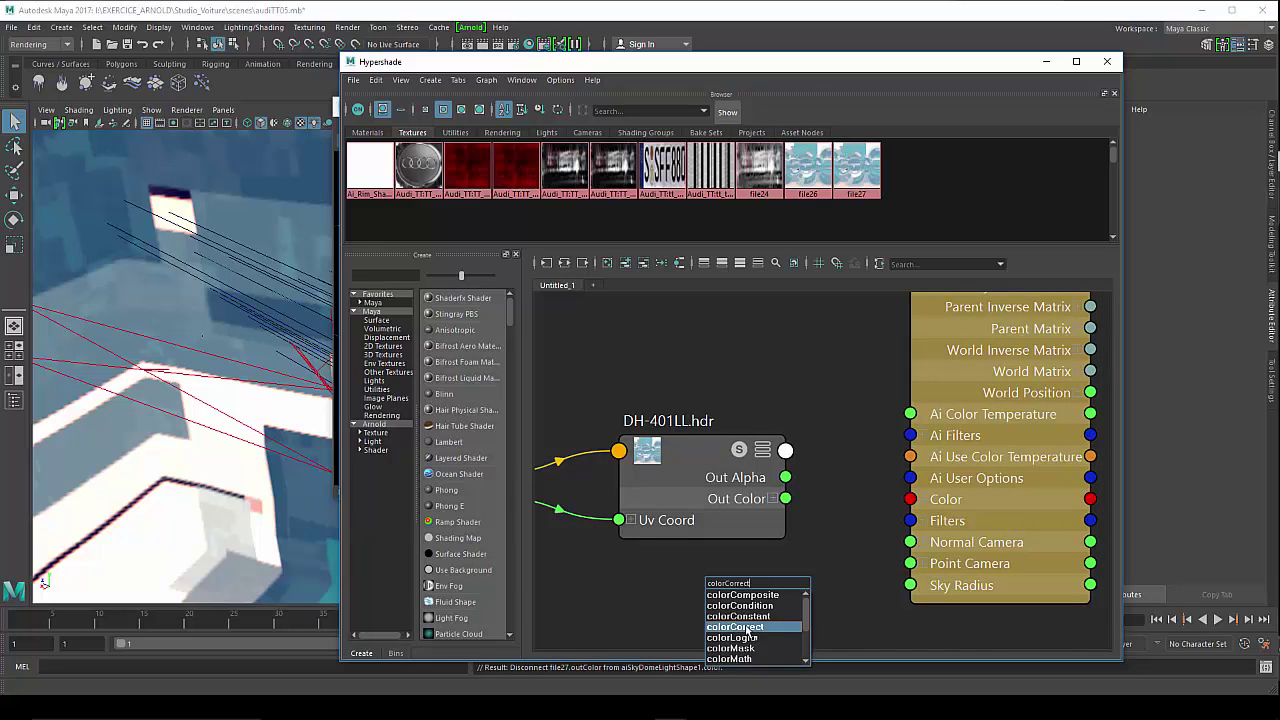
left_click(749, 627)
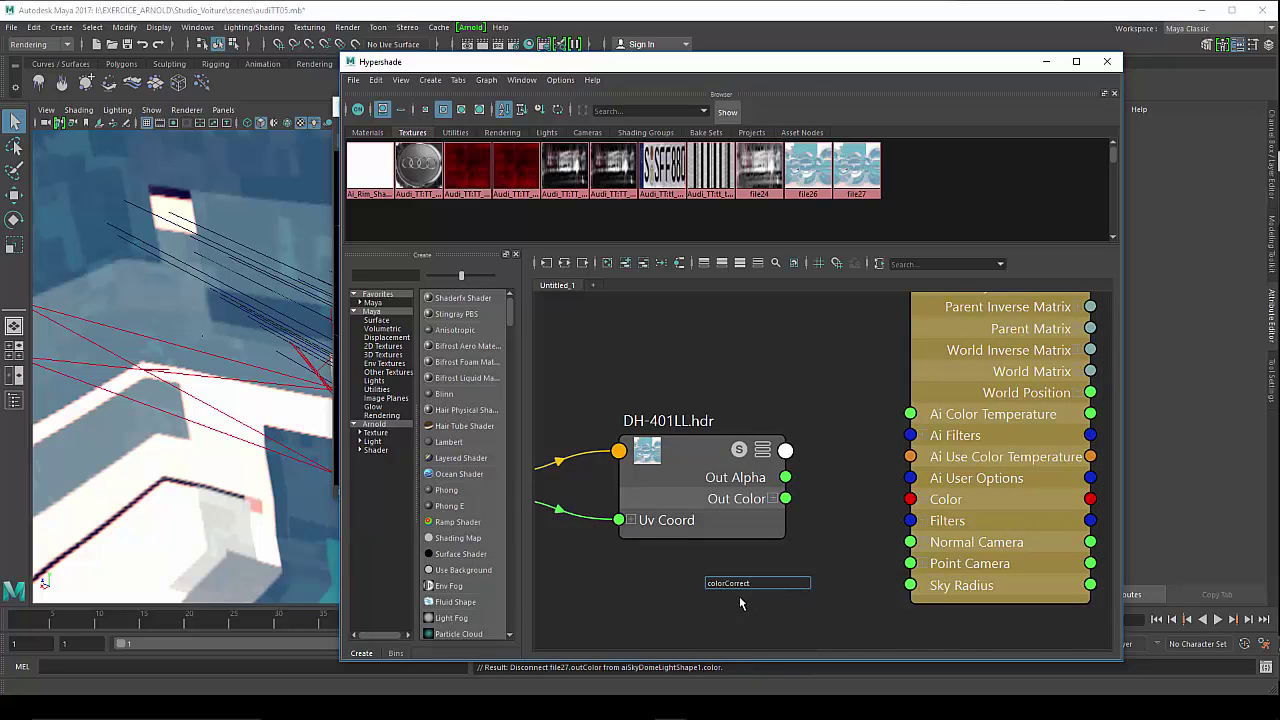
key("Return")
scroll(750, 478, "down", 3)
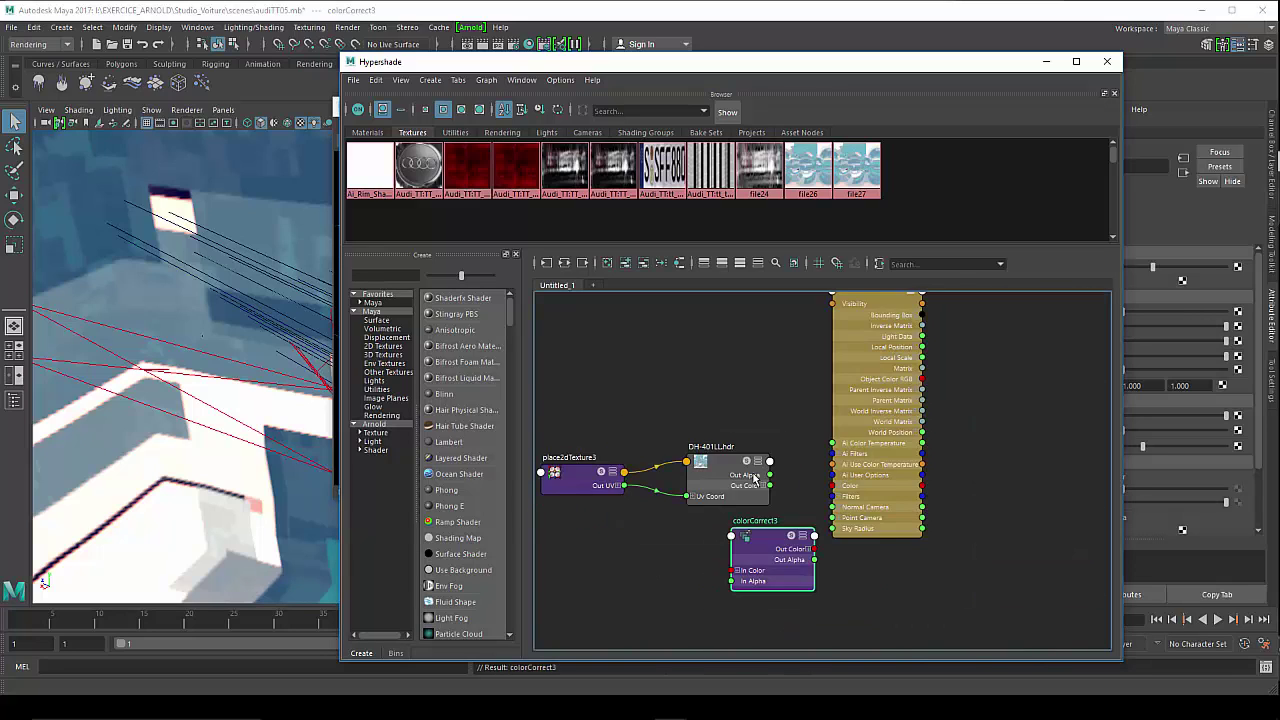
left_click_drag(741, 455, 696, 462)
left_click_drag(772, 549, 779, 465)
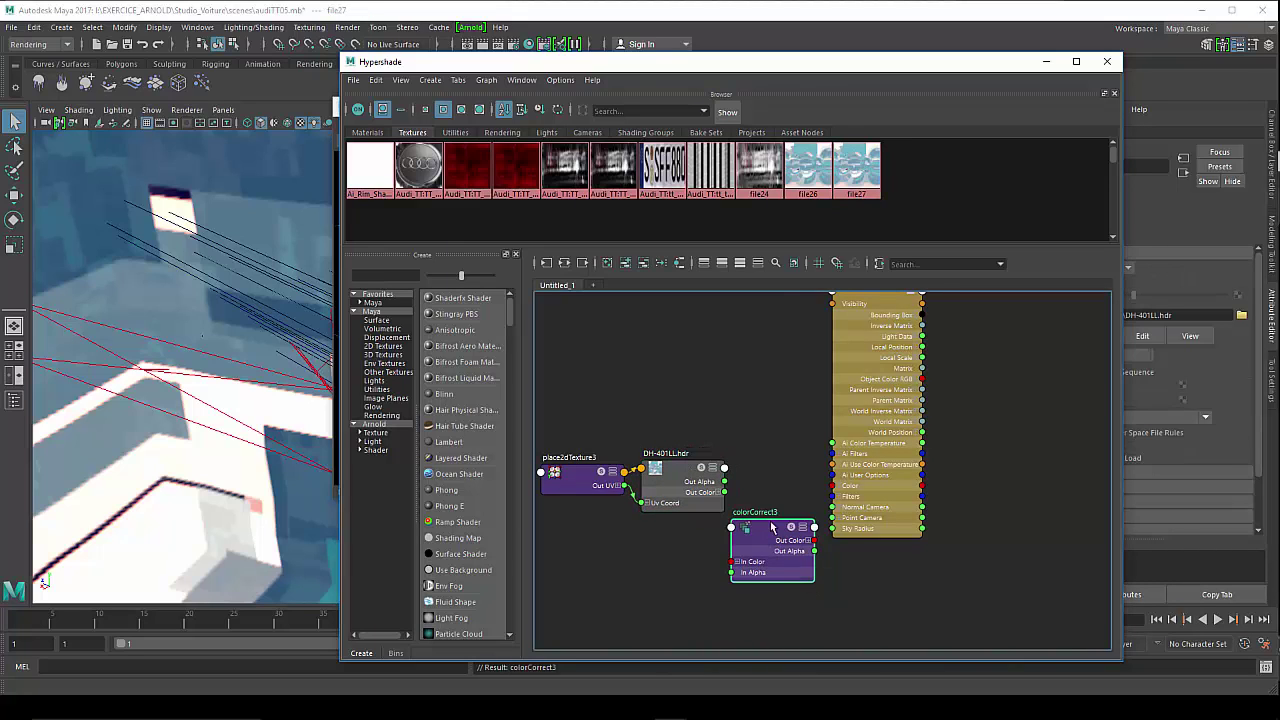
scroll(770, 498, "up", 3)
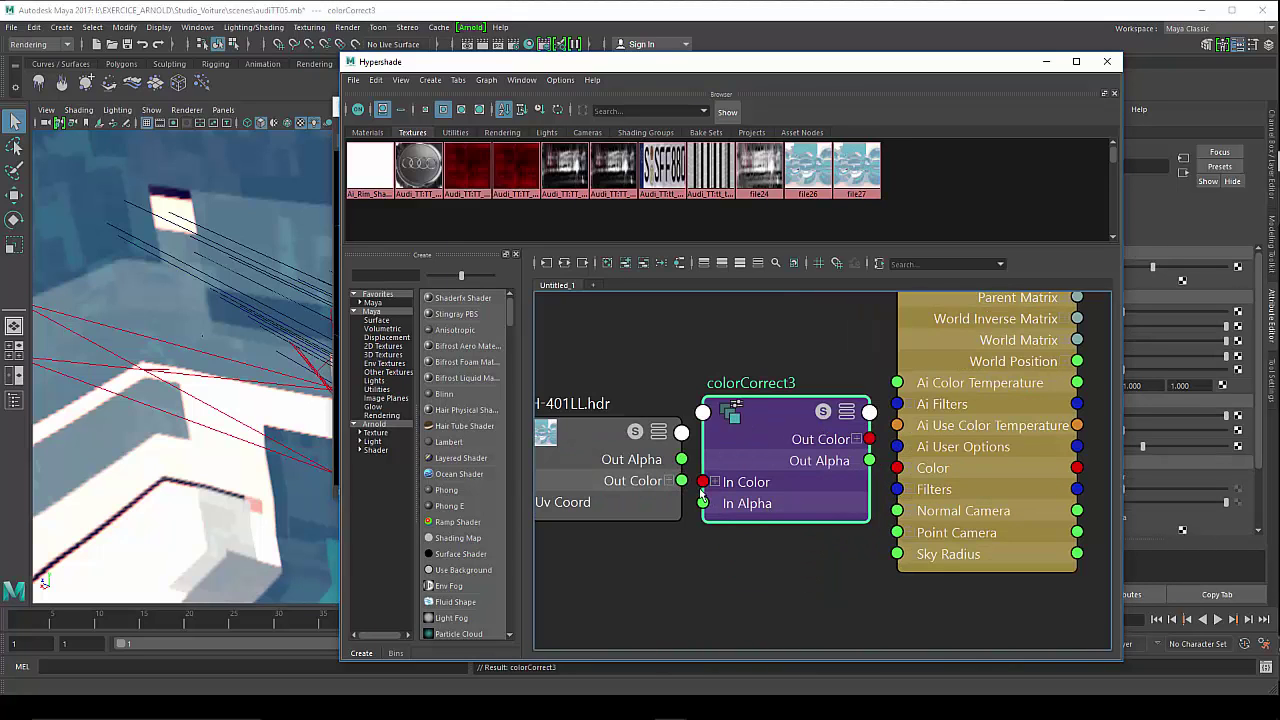
left_click_drag(681, 481, 704, 482)
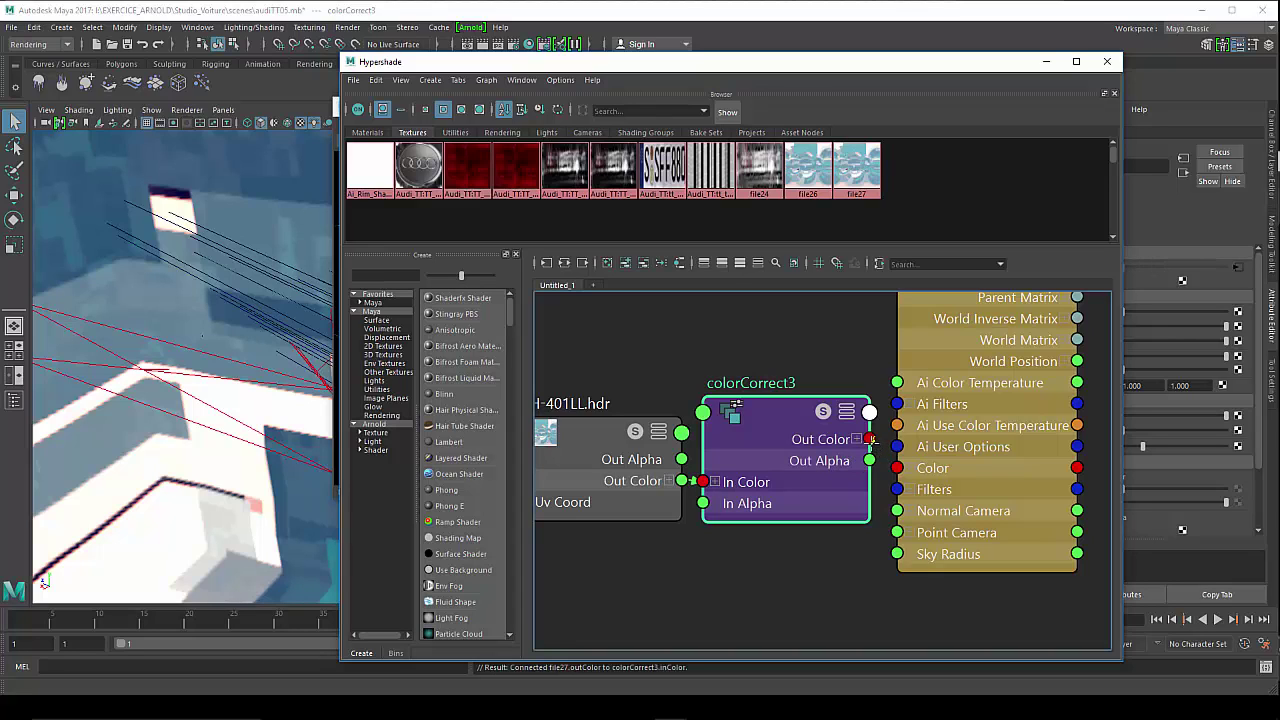
left_click_drag(871, 440, 897, 468)
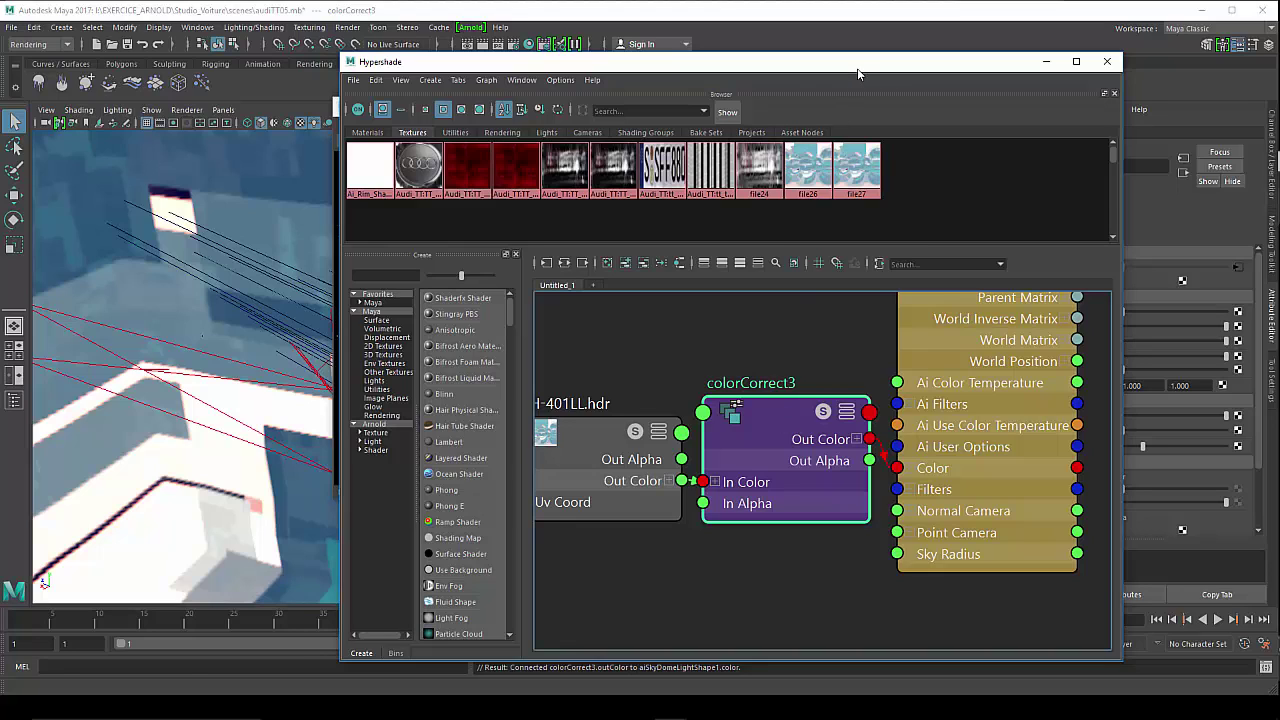
Re-render, try colorCorrect3 Hue Shift values up to about 341, then reset it to 0
mouse_move(857, 66)
left_mouse_down()
mouse_move(566, 354)
mouse_move(673, 521)
left_mouse_up()
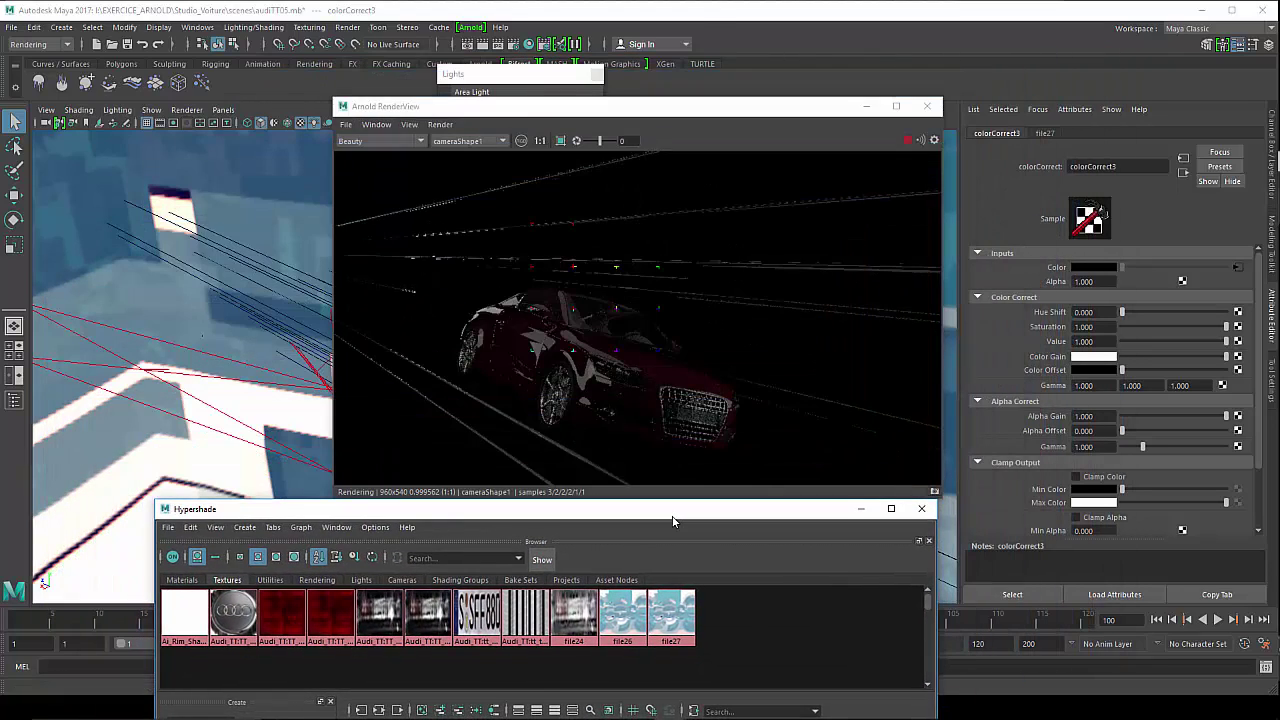
left_click(441, 124)
left_click(468, 219)
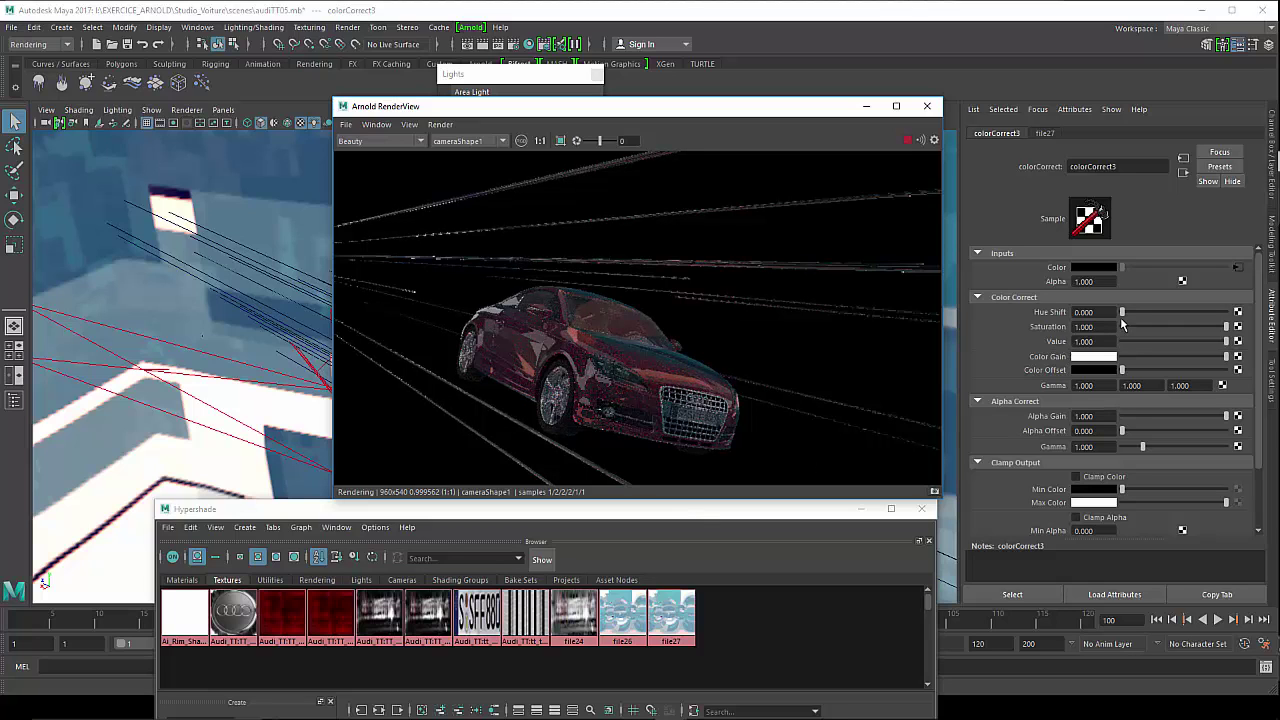
left_click_drag(1122, 312, 1178, 312)
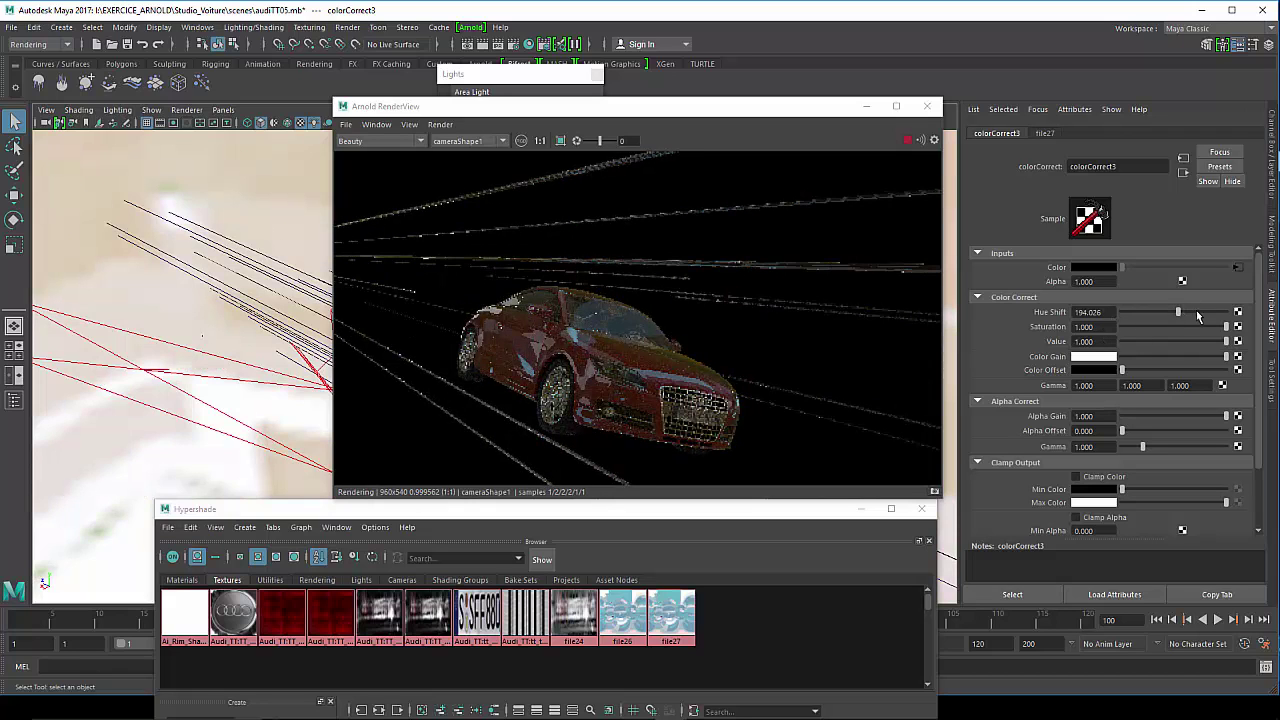
left_click_drag(1196, 312, 1219, 314)
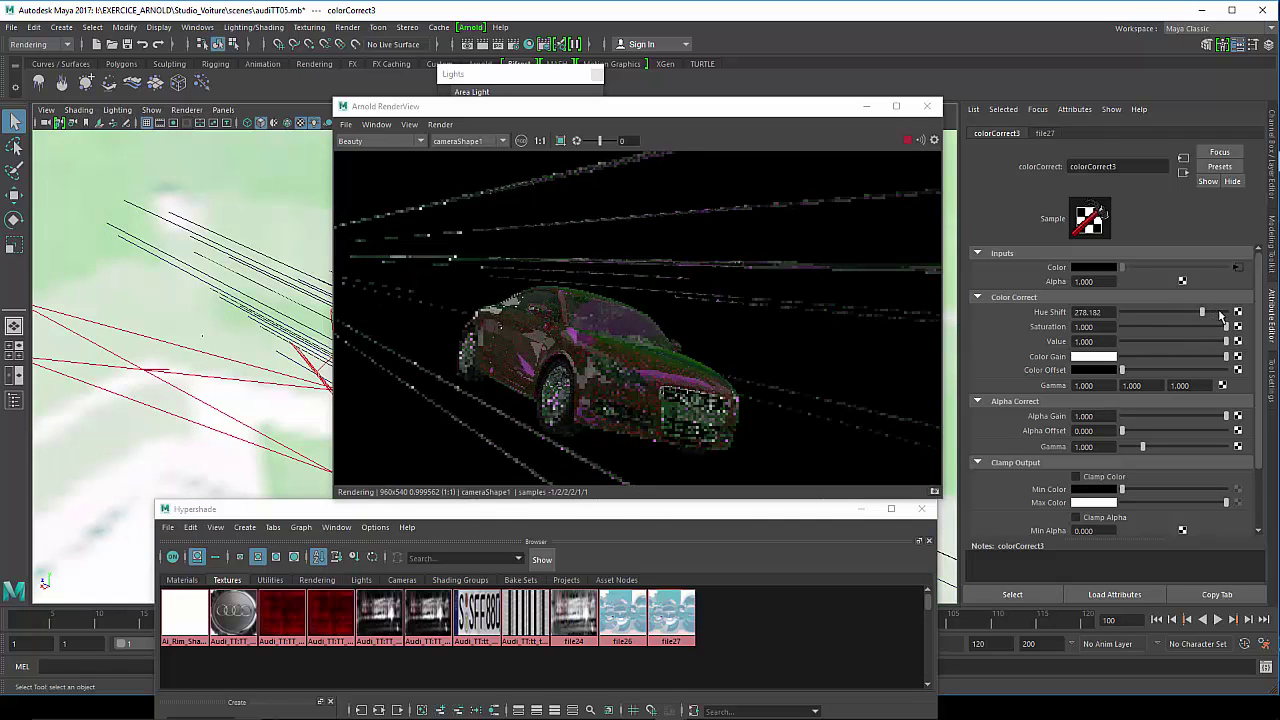
left_click(1219, 313)
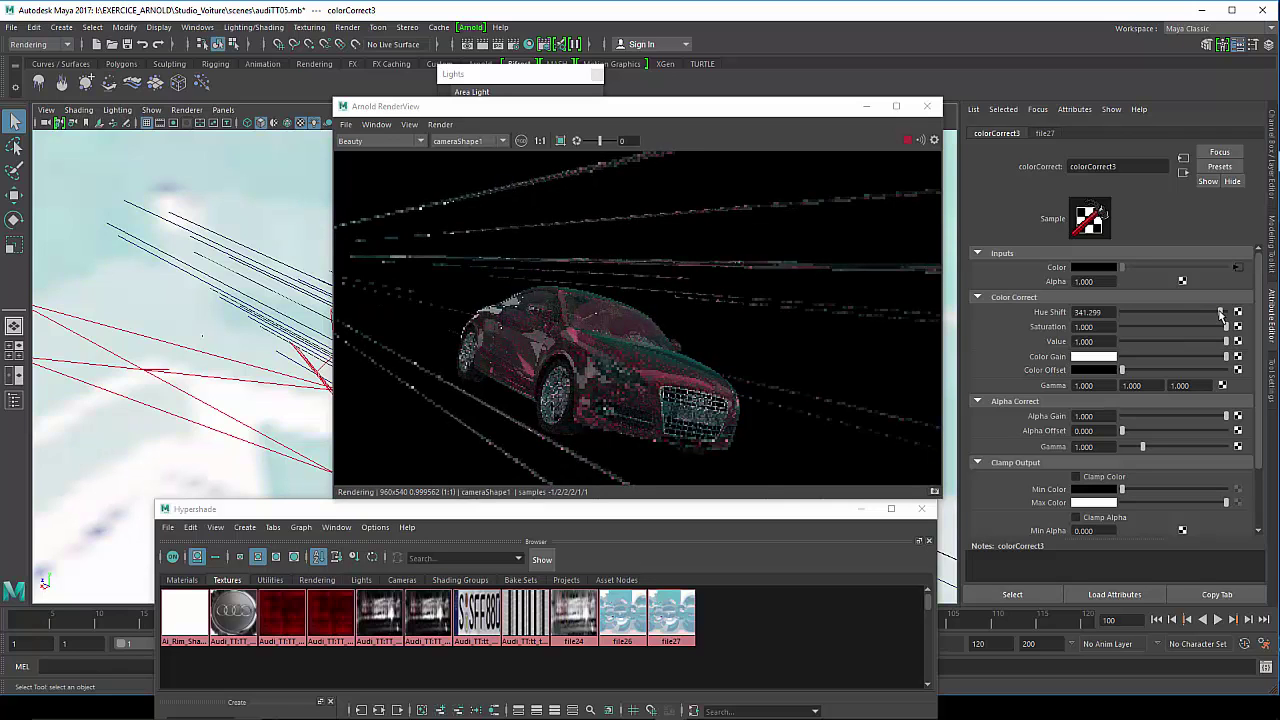
left_click_drag(1220, 313, 895, 457)
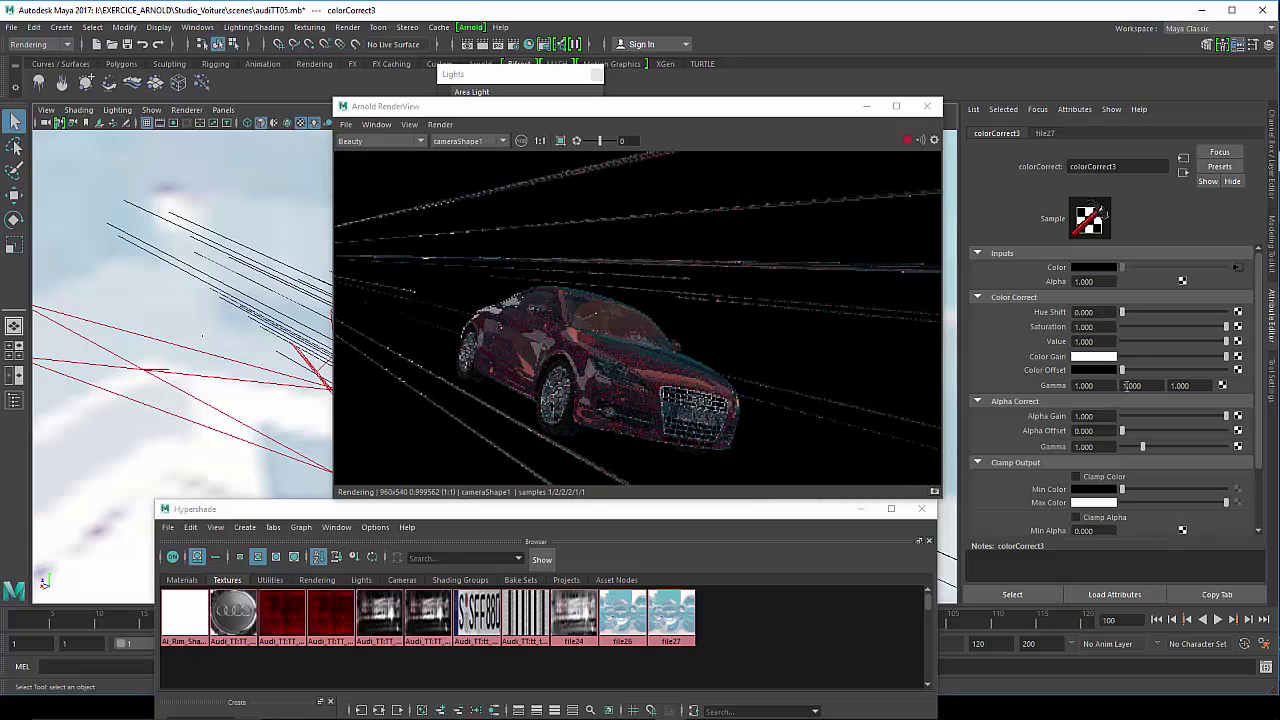
Set colorCorrect3 Saturation to 0.526 and Value to 0.662
left_click(1188, 327)
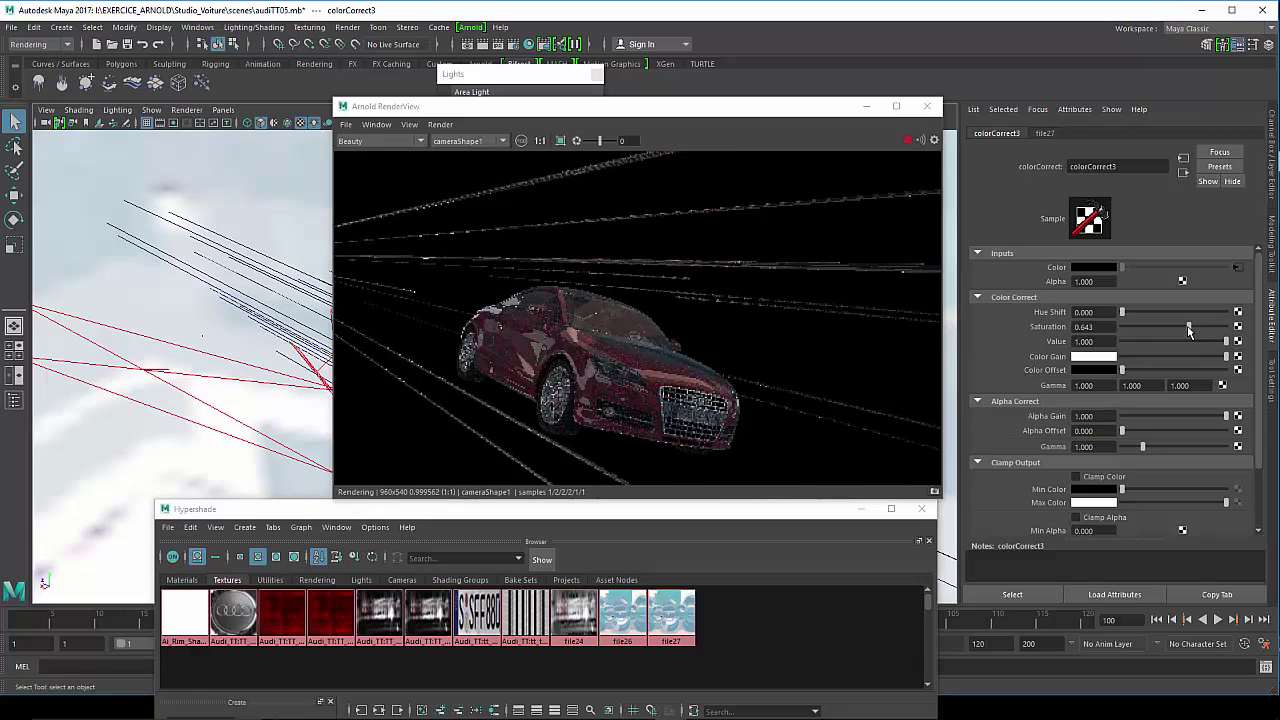
left_click_drag(1188, 330, 1176, 330)
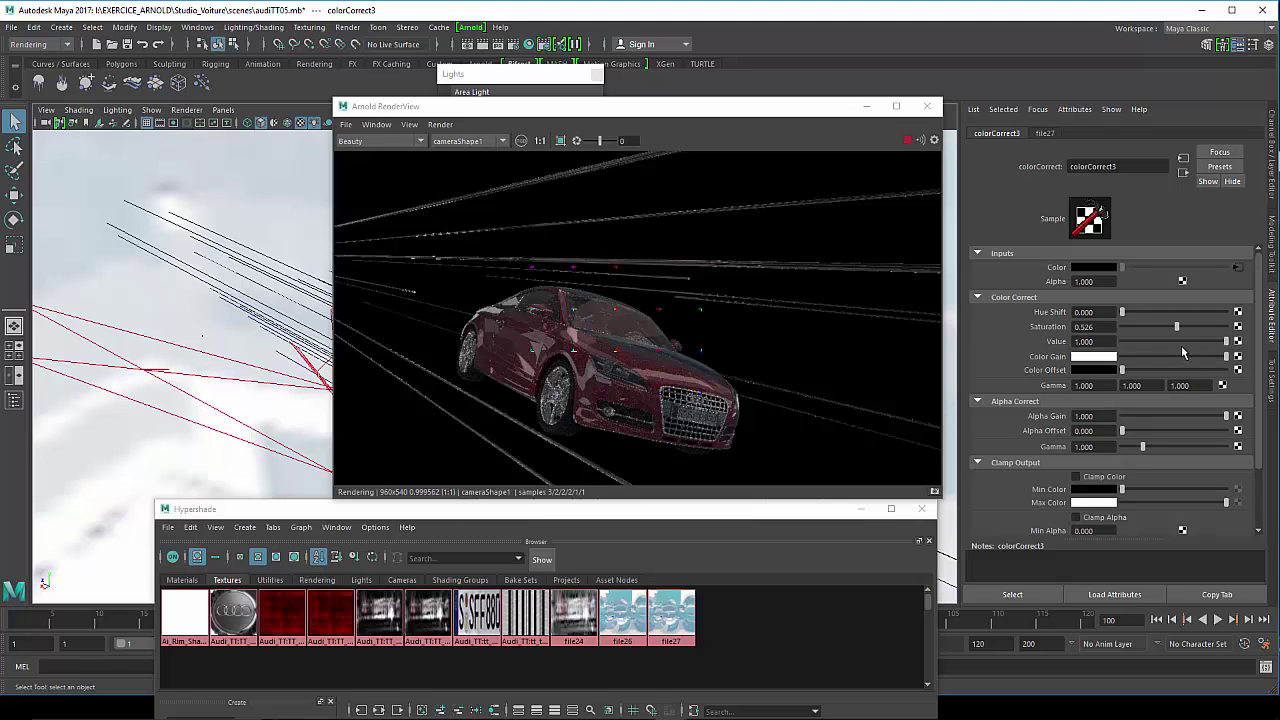
left_click_drag(1192, 339, 1188, 339)
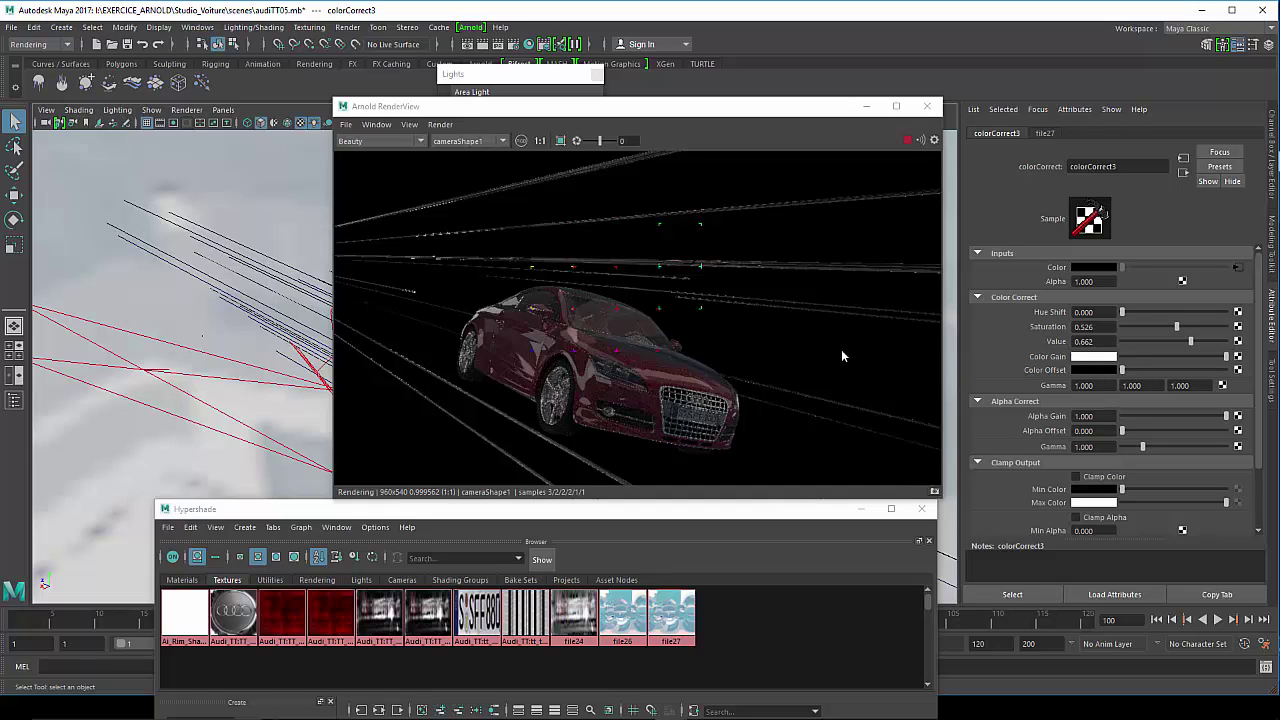
left_click_drag(793, 517, 824, 502)
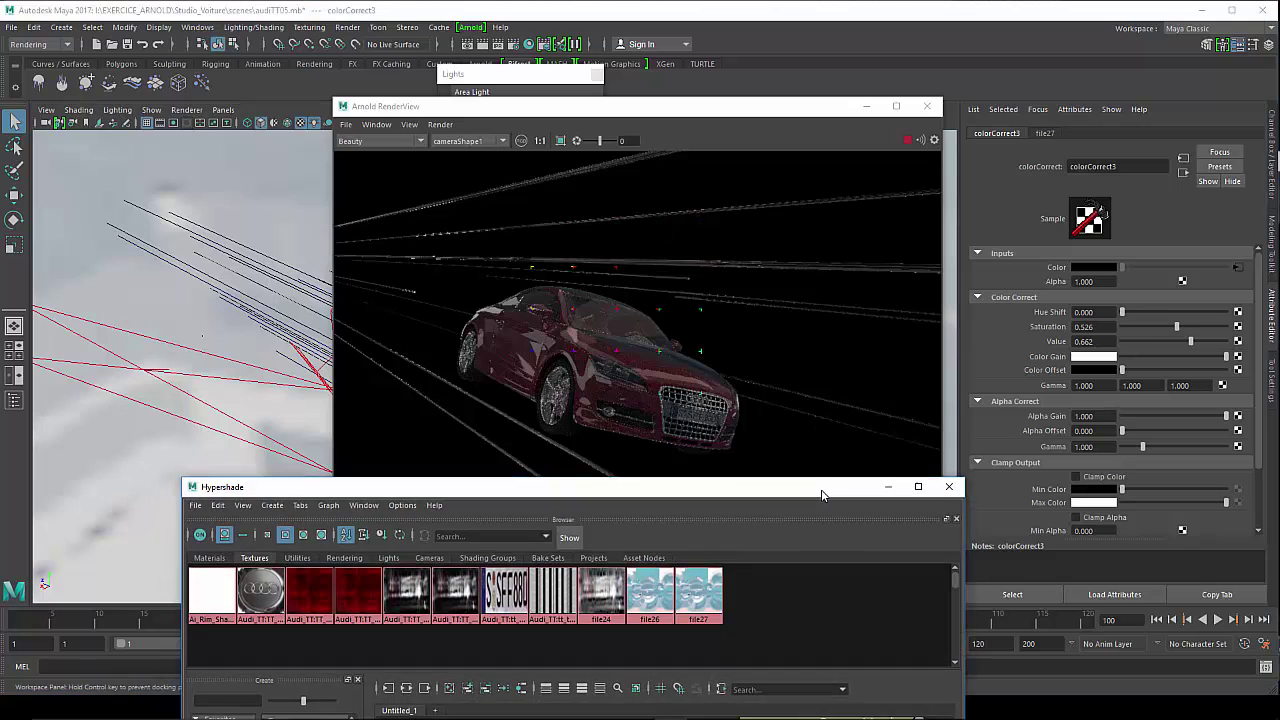
Move the Hypershade window higher up the screen
mouse_move(824, 502)
left_mouse_down()
mouse_move(815, 448)
mouse_move(756, 451)
mouse_move(772, 238)
mouse_move(786, 222)
left_mouse_up()
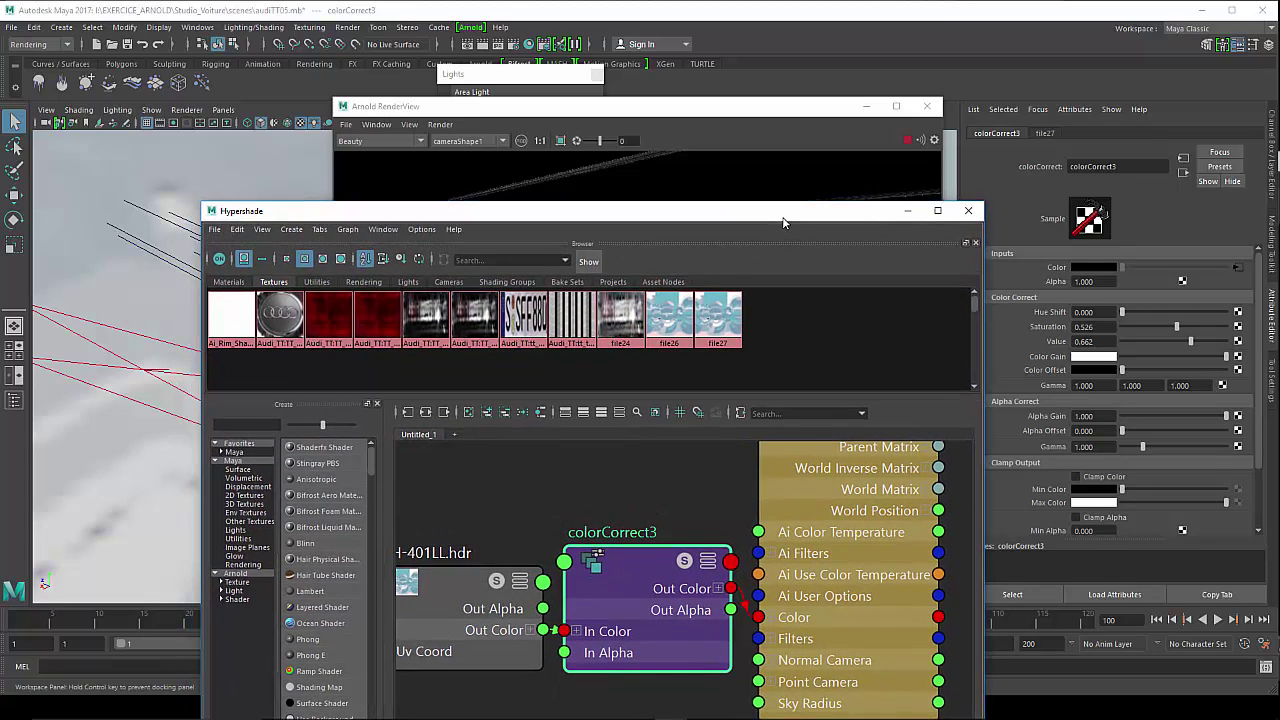
Close the Hypershade and cycle the Arnold RenderView AOVs from direct_diffuse to indirect_specular
left_click(969, 214)
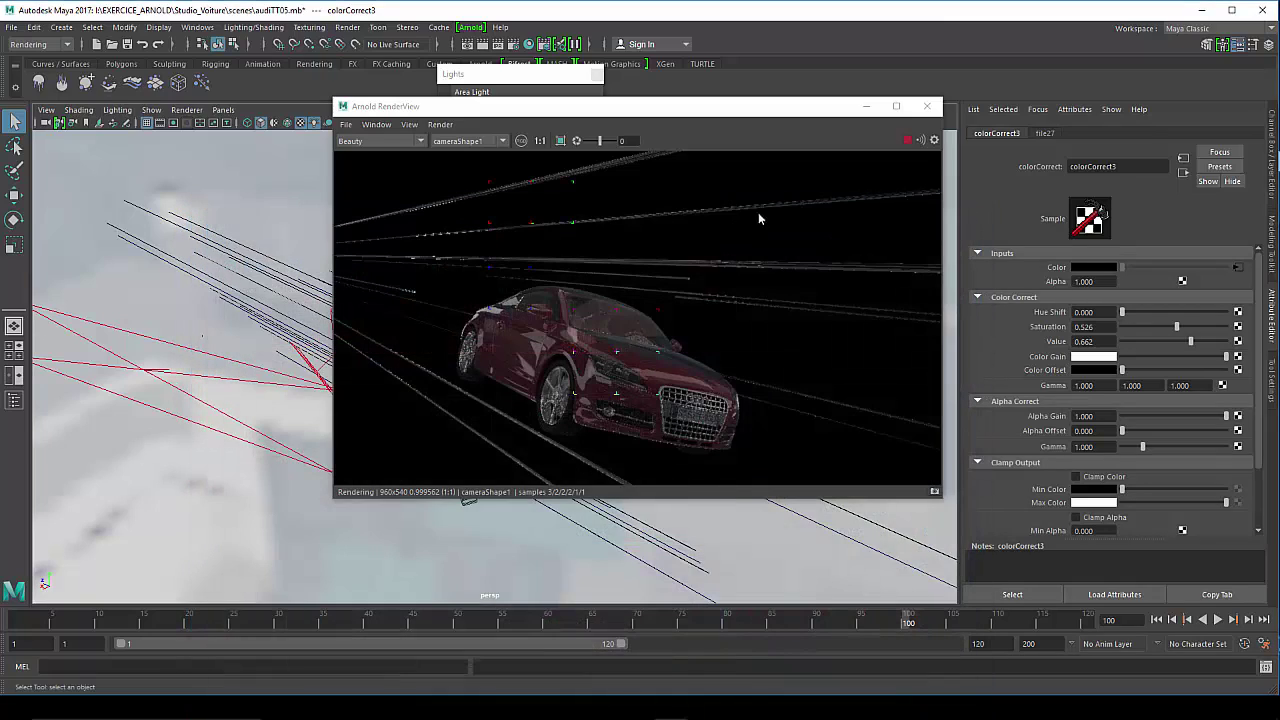
left_click(366, 142)
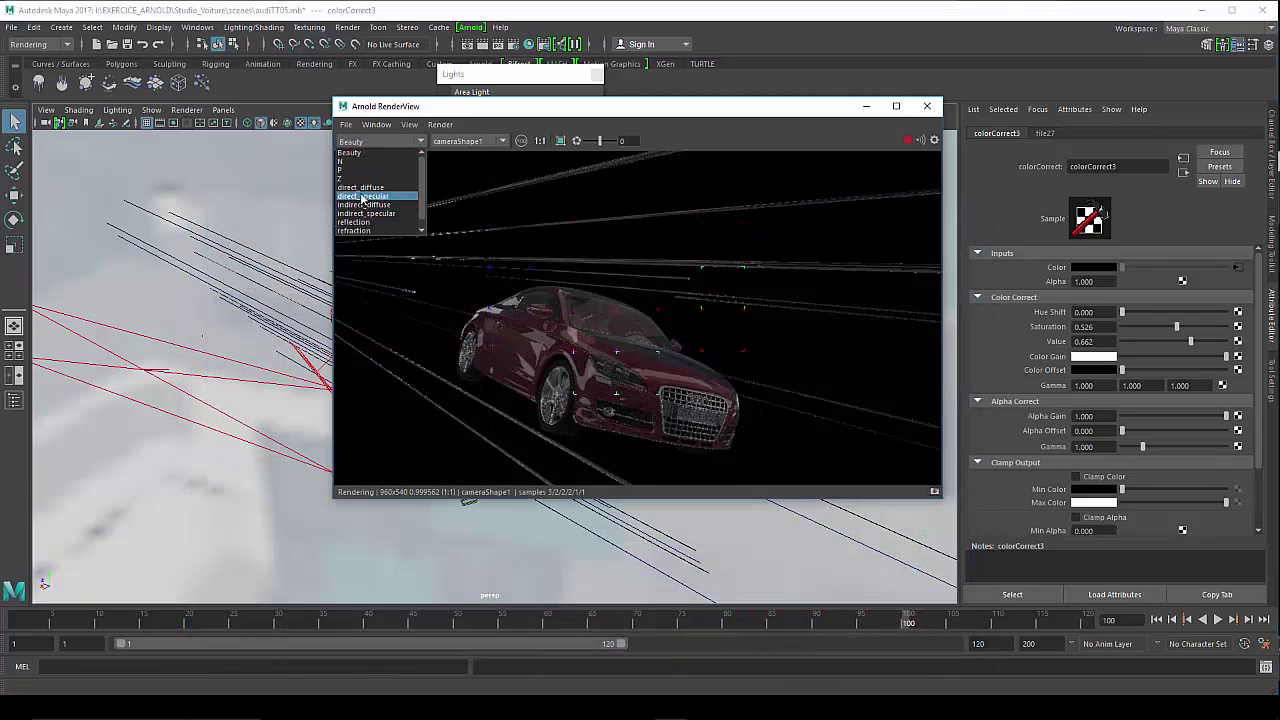
left_click(362, 188)
left_click(358, 142)
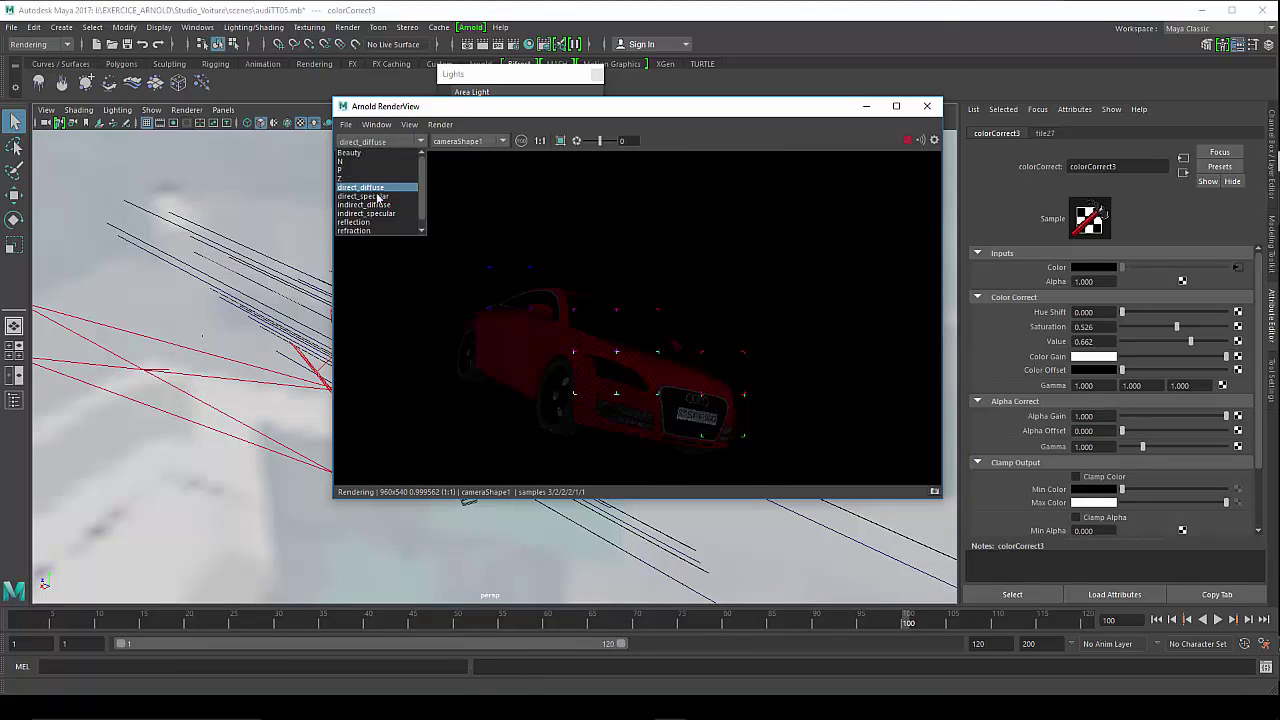
left_click(365, 202)
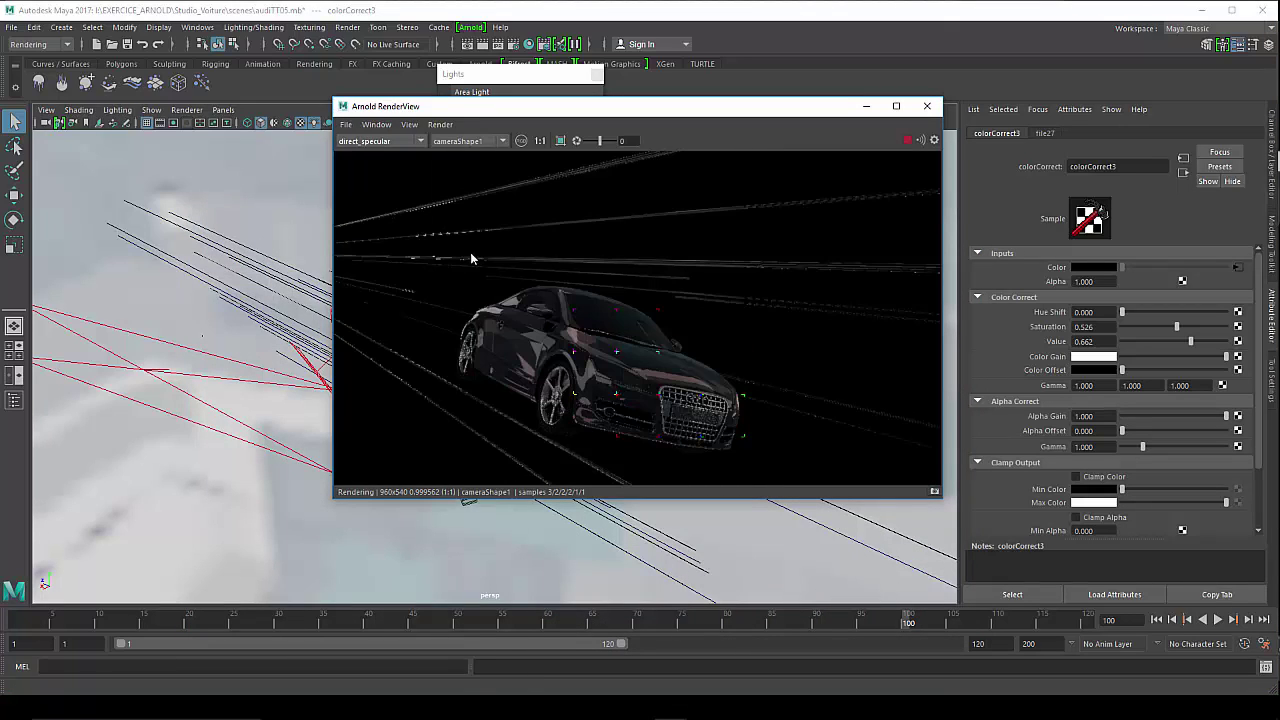
left_click(386, 142)
left_click(385, 207)
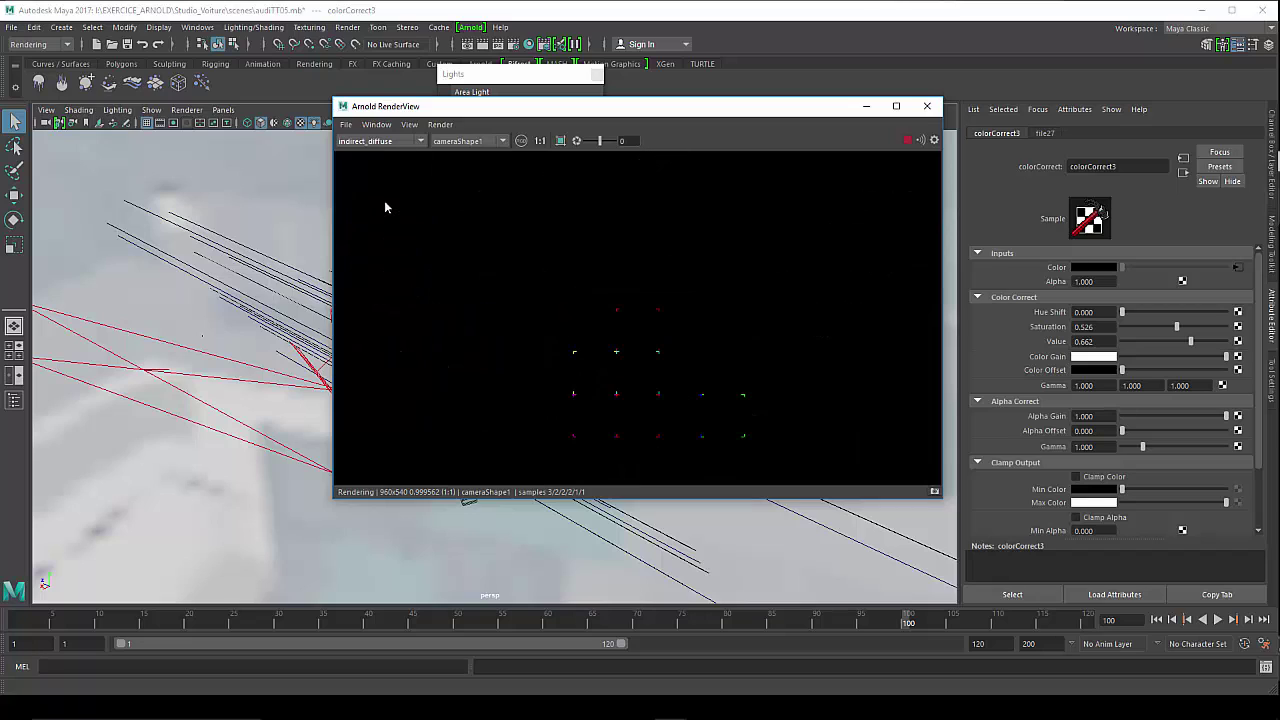
left_click(365, 143)
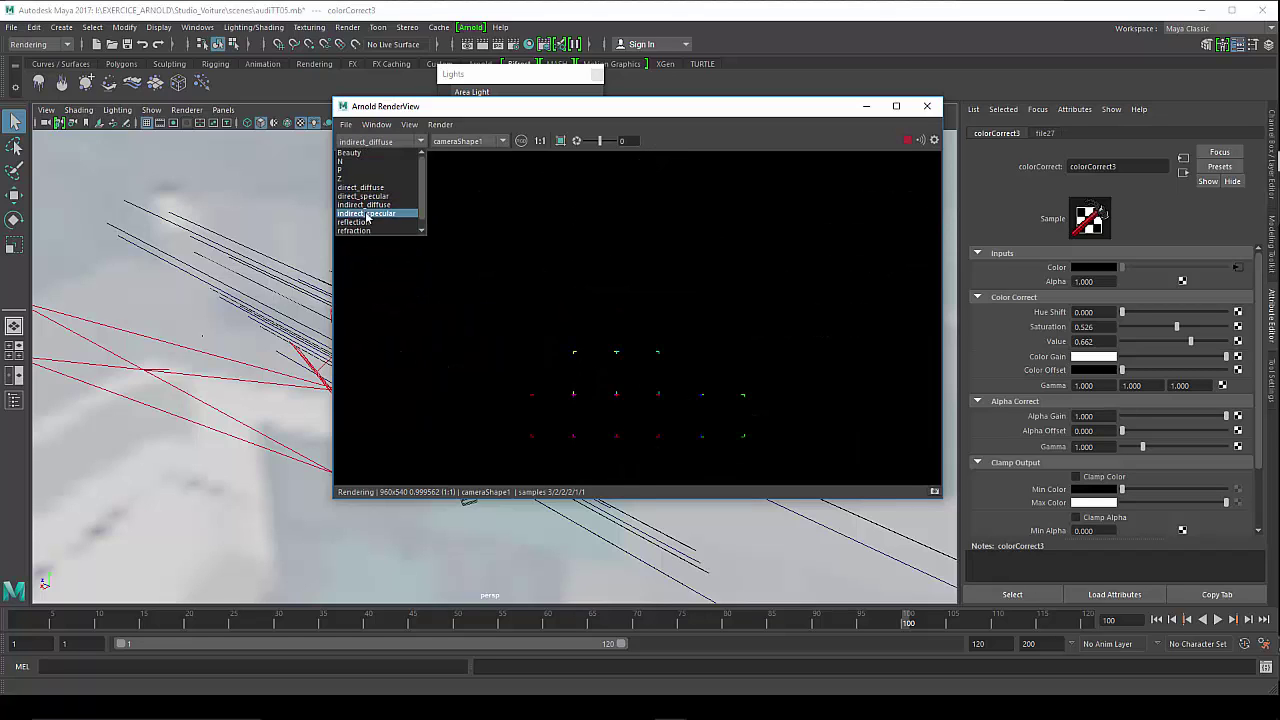
left_click(366, 218)
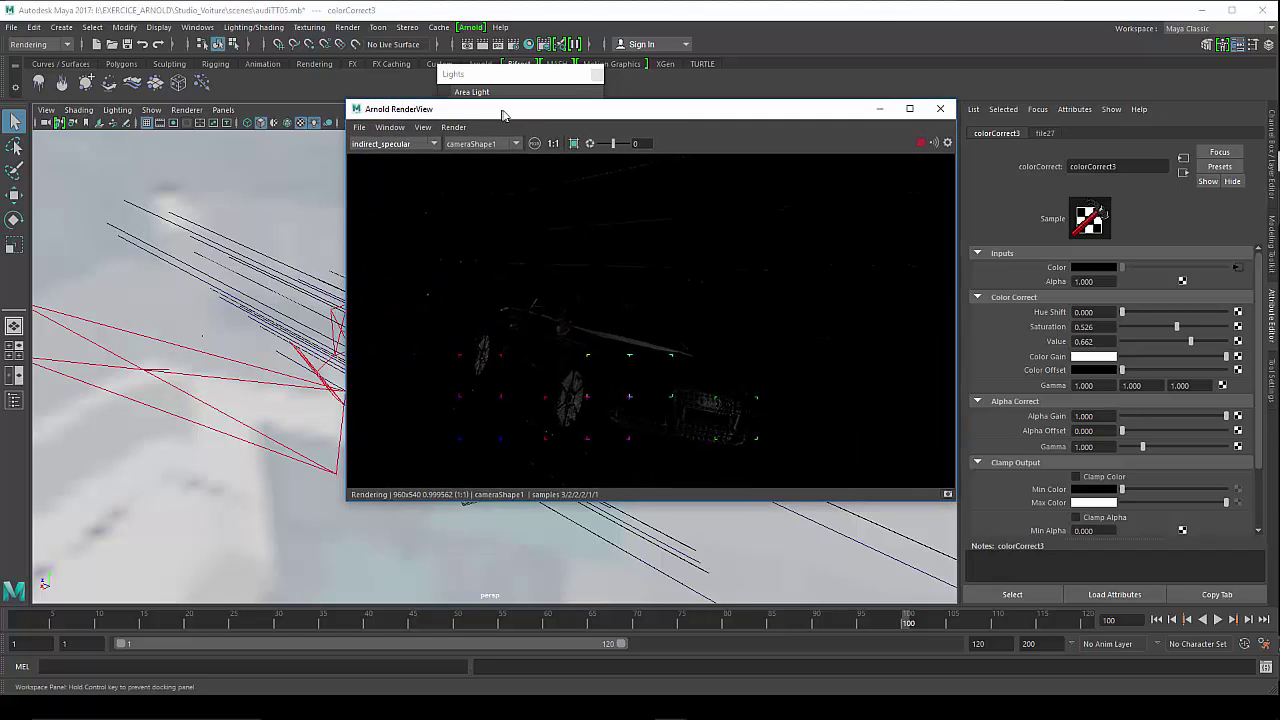
left_click_drag(481, 118, 495, 137)
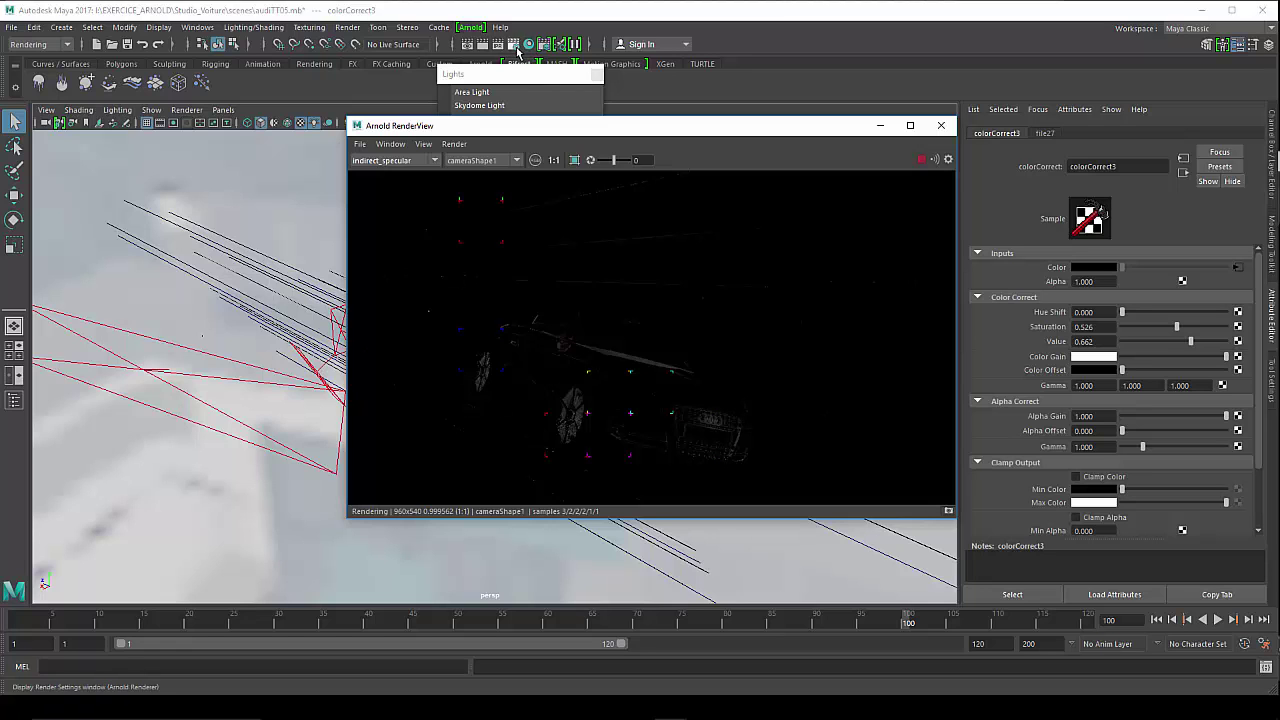
left_click(545, 45)
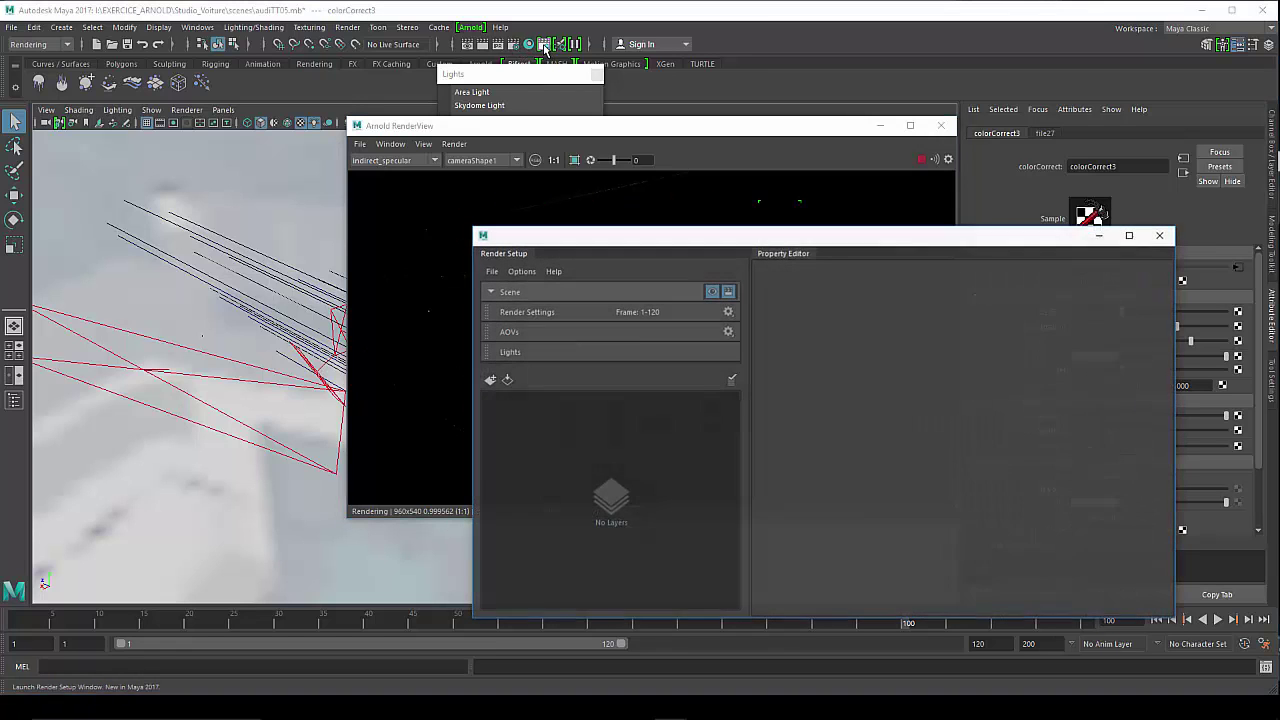
mouse_move(581, 240)
left_mouse_down()
mouse_move(285, 160)
mouse_move(296, 176)
left_mouse_up()
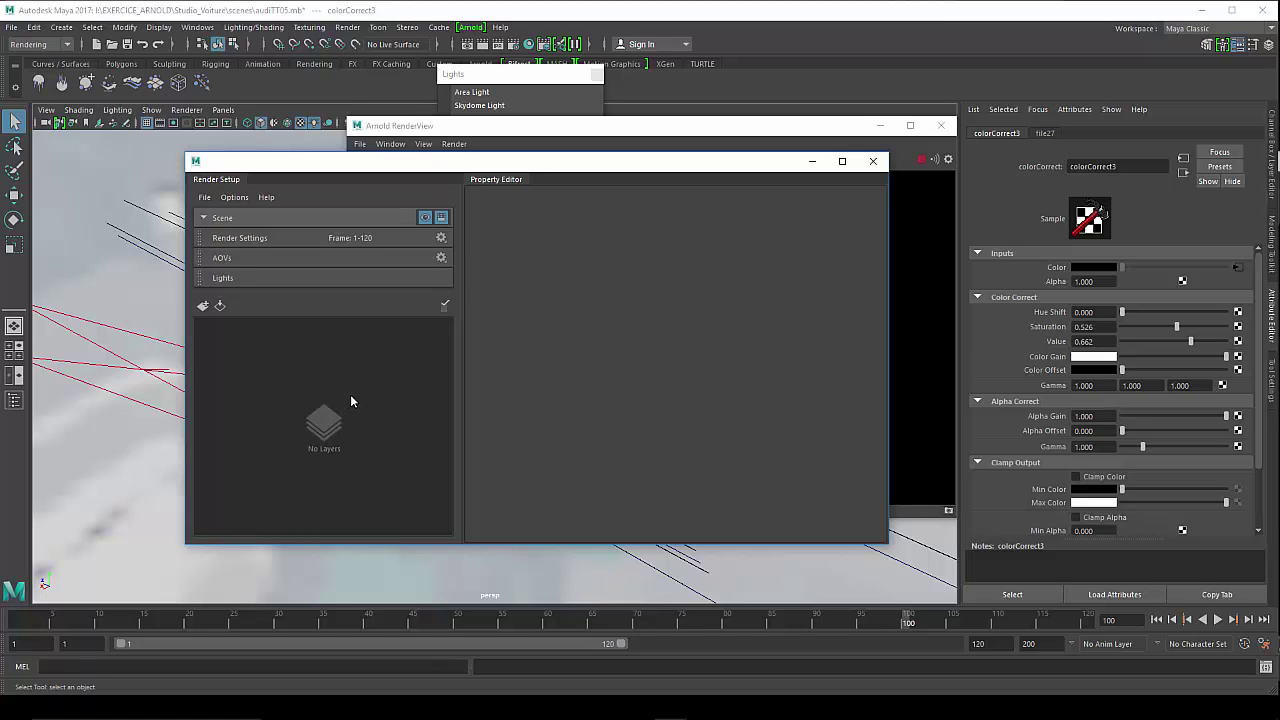
left_click(873, 161)
left_click_drag(782, 133, 733, 140)
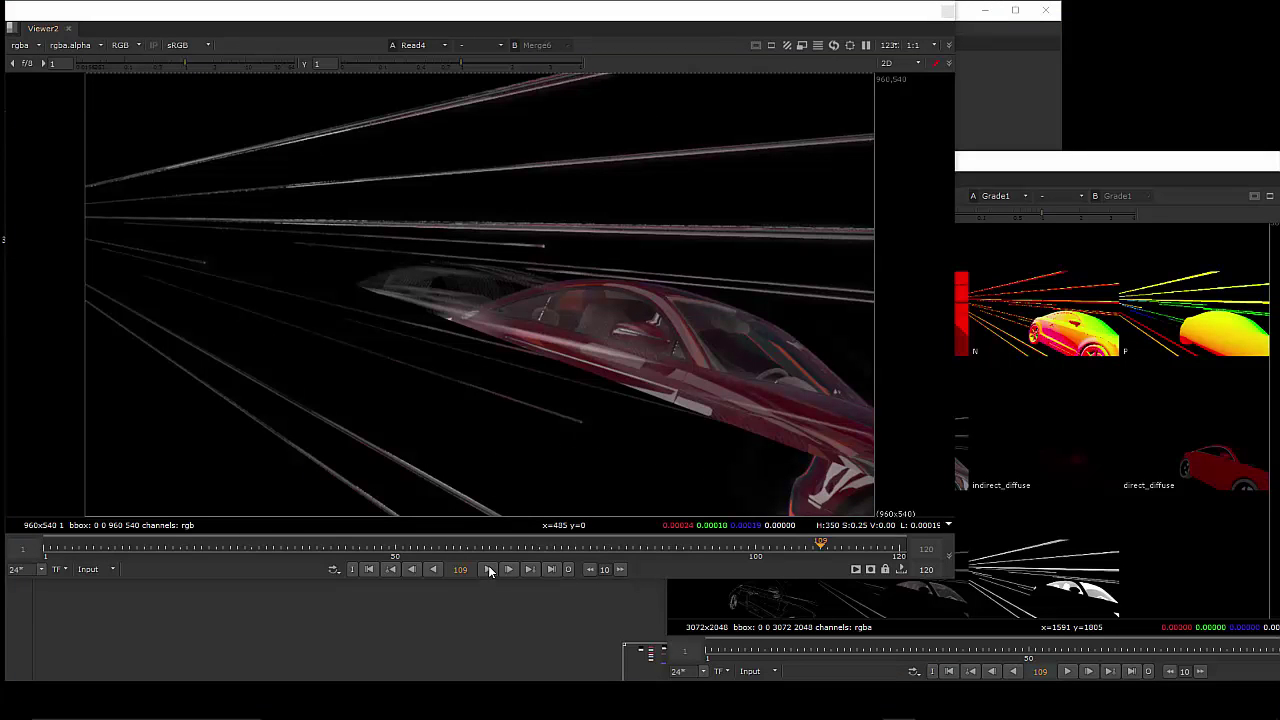
Play the car animation, stop on frame 103, and move the AOV contact sheet over the main viewer
left_click(489, 569)
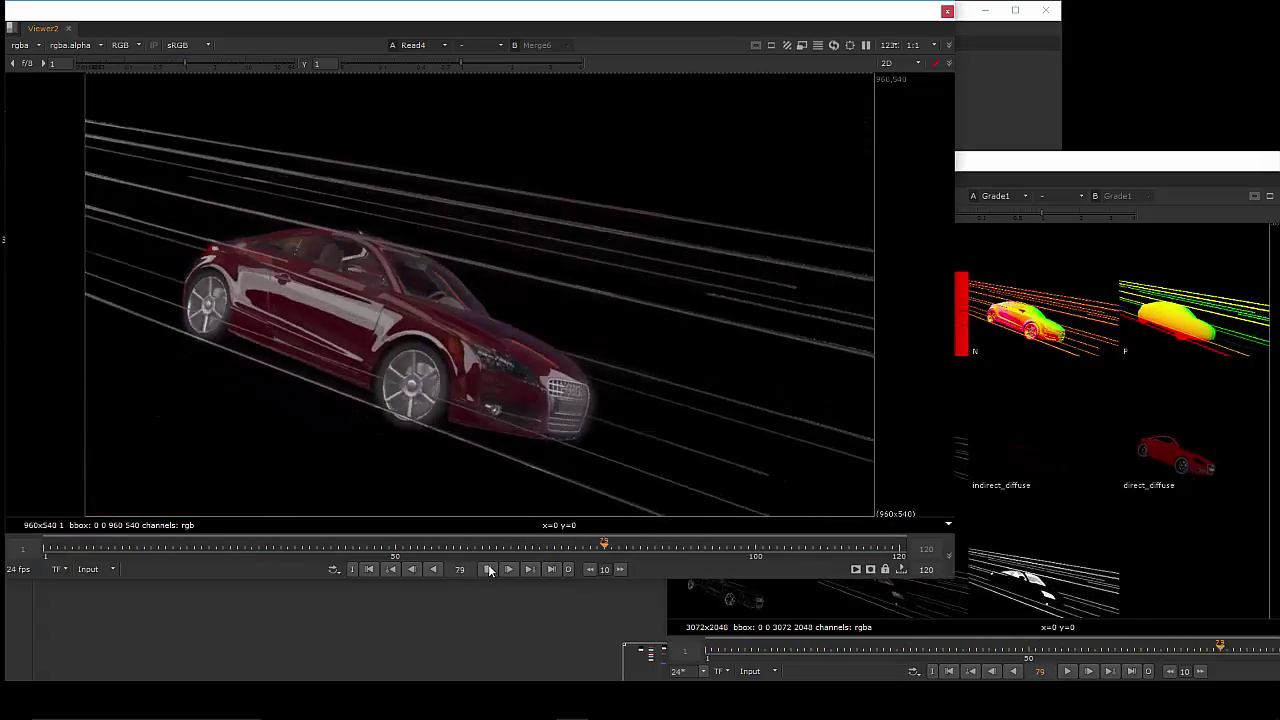
left_click(488, 569)
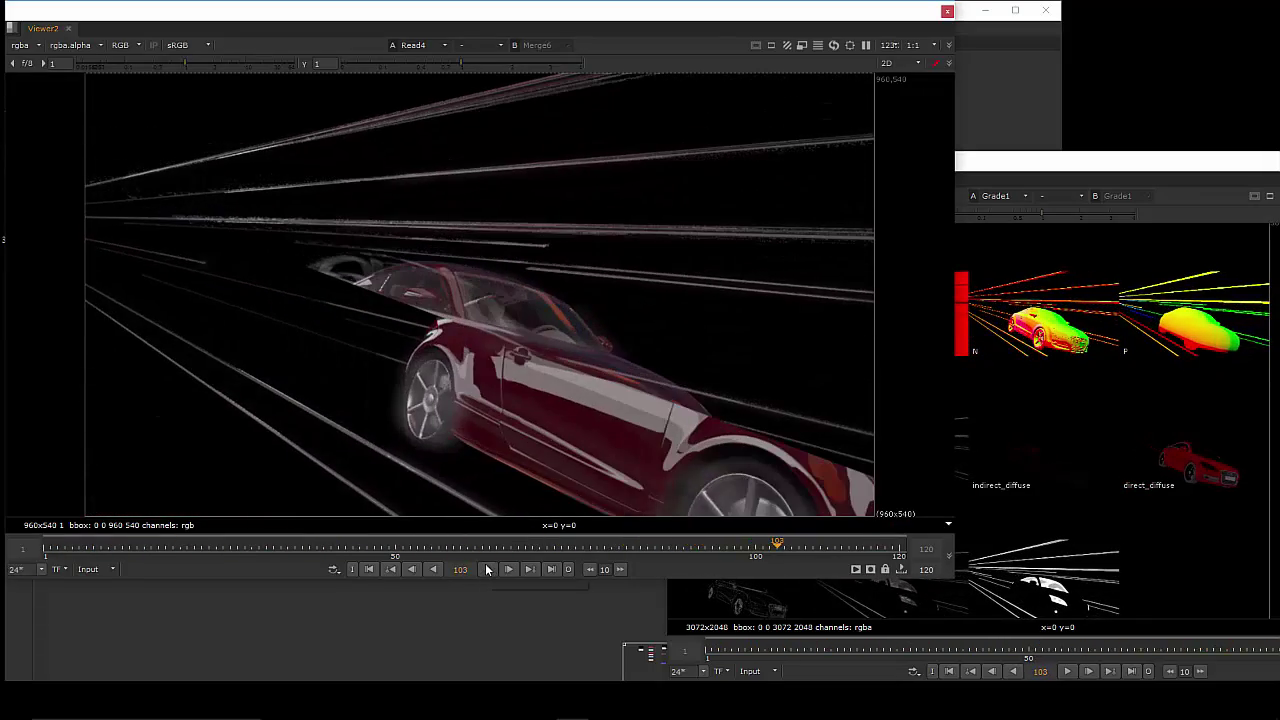
left_click_drag(1028, 166, 617, 112)
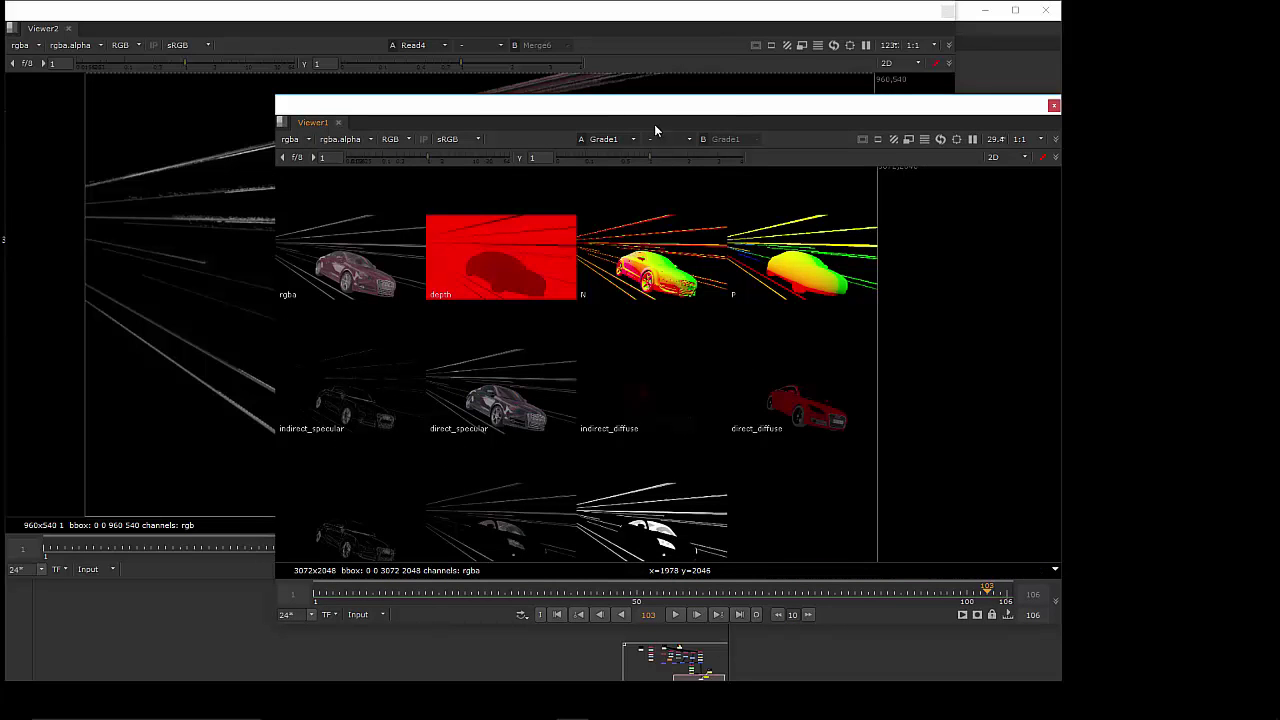
Move Viewer2 aside to reveal the Node Graph and place the contact-sheet viewer on the right
left_click_drag(651, 111, 589, 118)
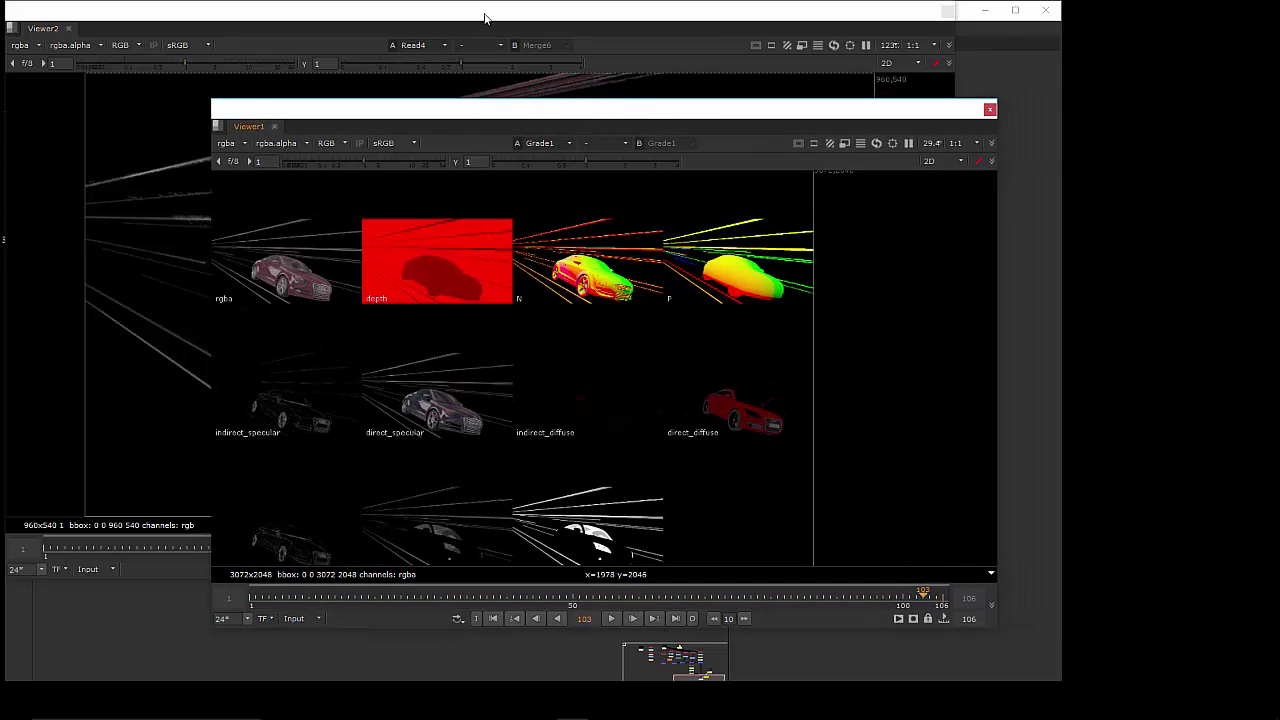
left_click_drag(484, 17, 1279, 20)
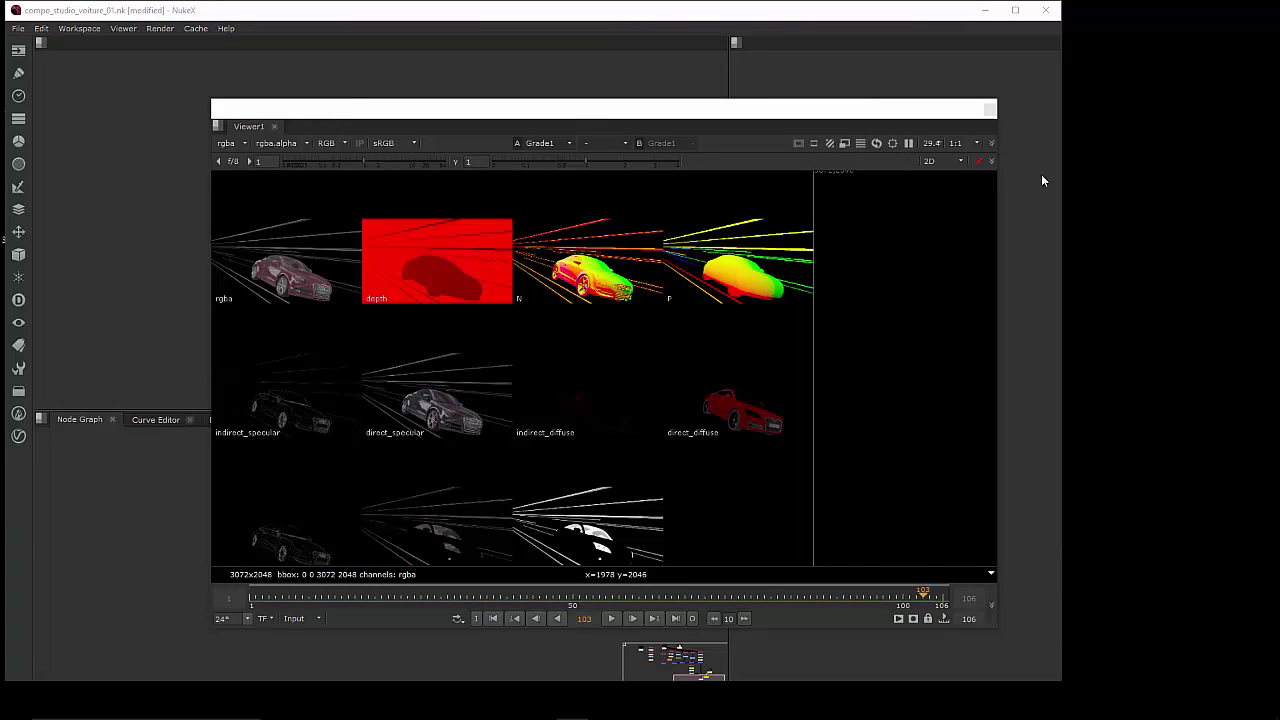
mouse_move(571, 118)
left_mouse_down()
mouse_move(513, 89)
mouse_move(498, 96)
left_mouse_up()
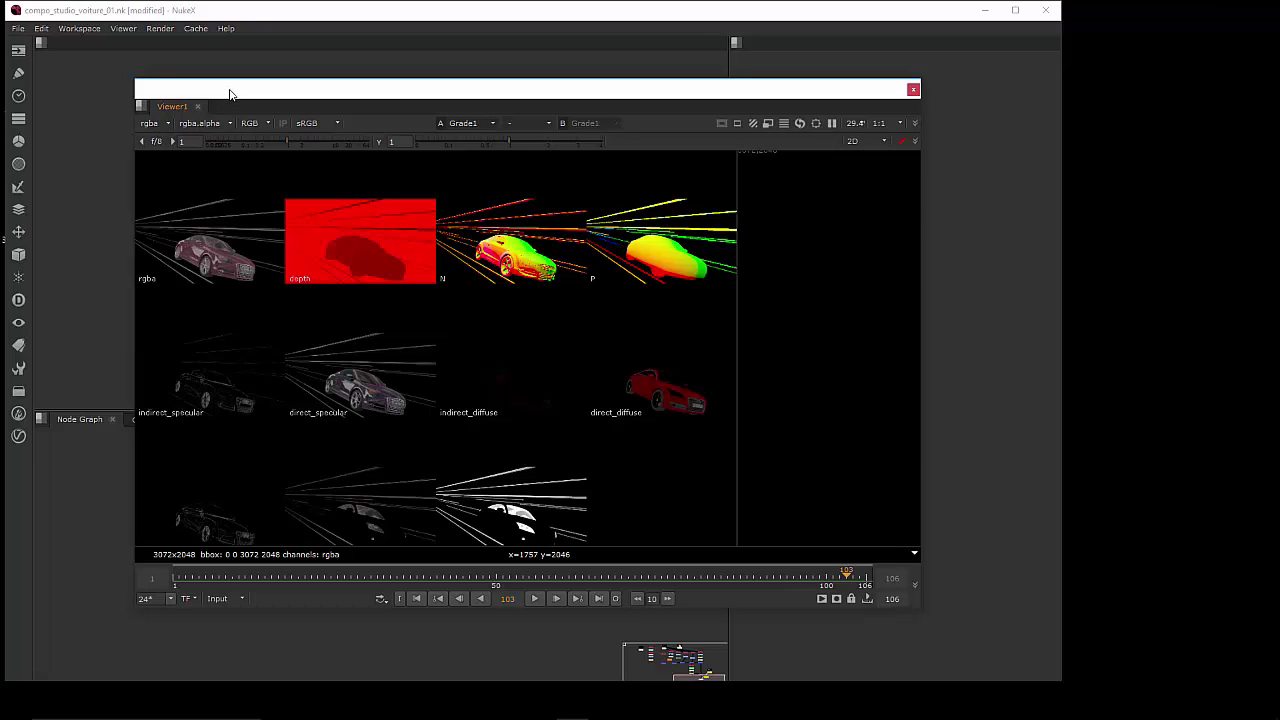
left_click_drag(229, 94, 541, 72)
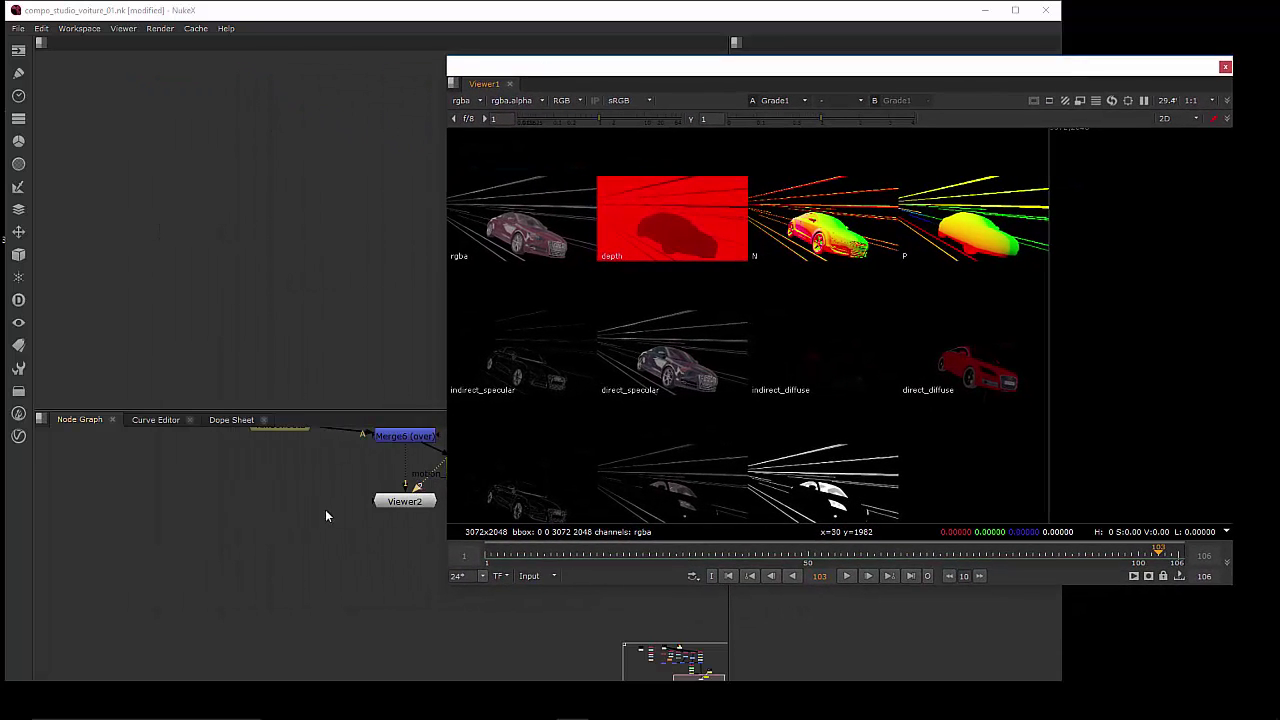
Pan the Node Graph across the upper-left nodes and the Read2 contact-sheet branch
scroll(326, 530, "down", 2)
scroll(294, 600, "down", 3)
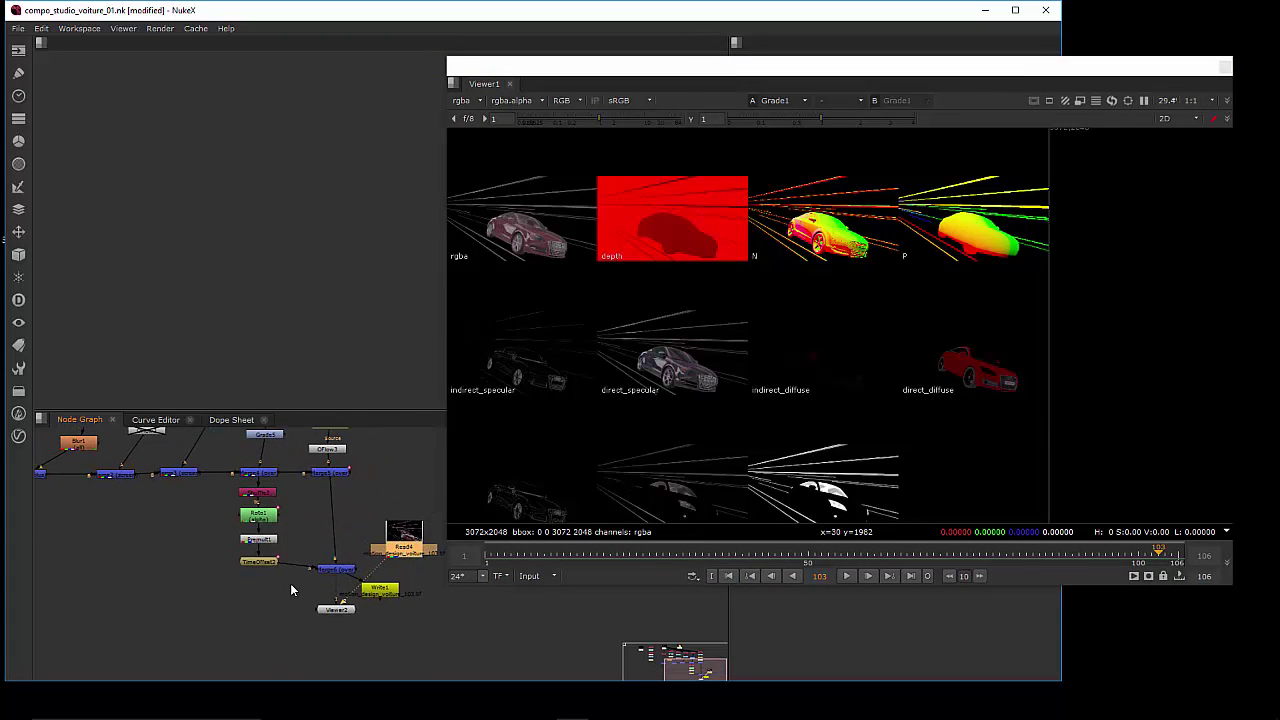
mouse_move(290, 590)
middle_mouse_down()
mouse_move(420, 628)
mouse_move(213, 445)
middle_mouse_up()
scroll(191, 539, "up", 2)
scroll(151, 543, "up", 2)
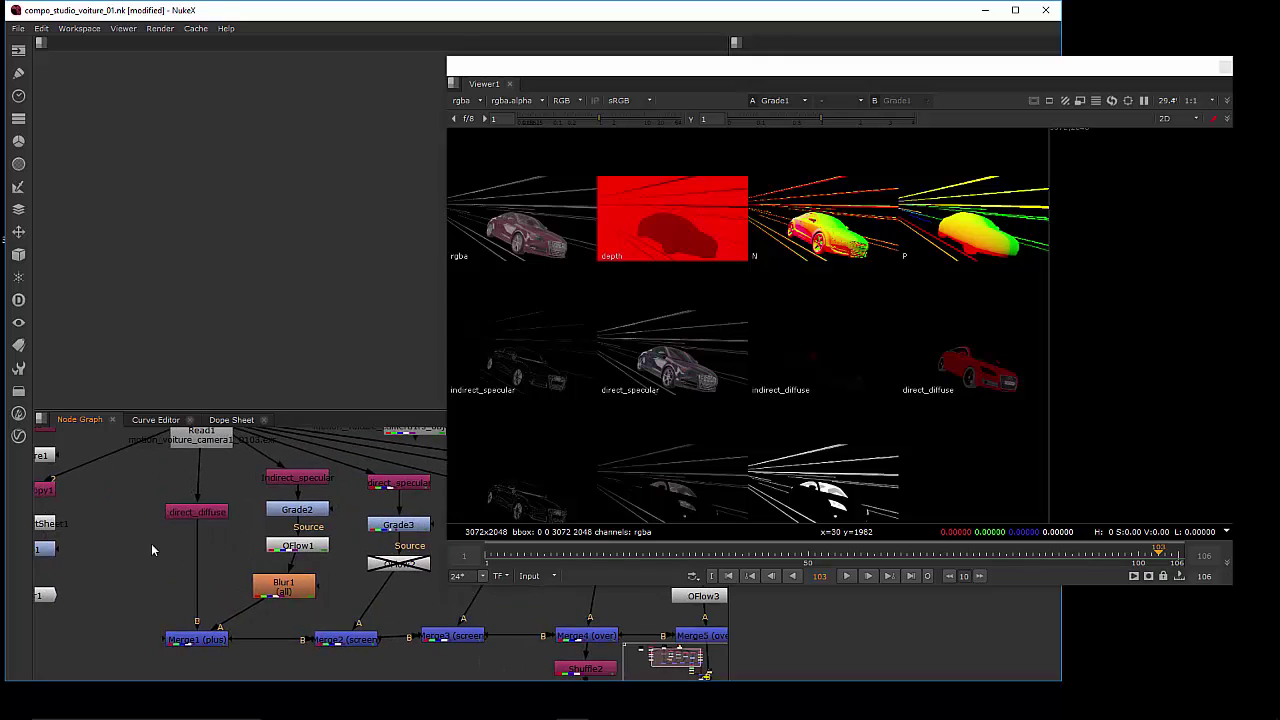
middle_click_drag(151, 550, 322, 597)
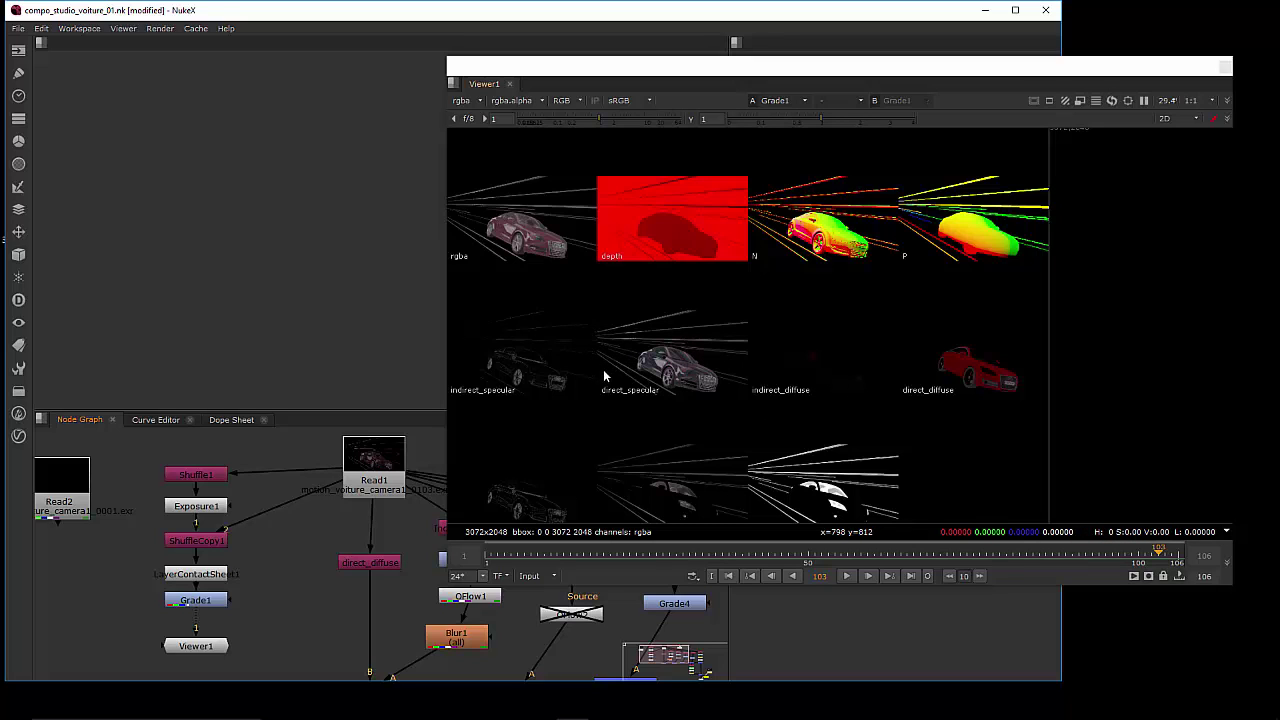
scroll(408, 545, "down", 1)
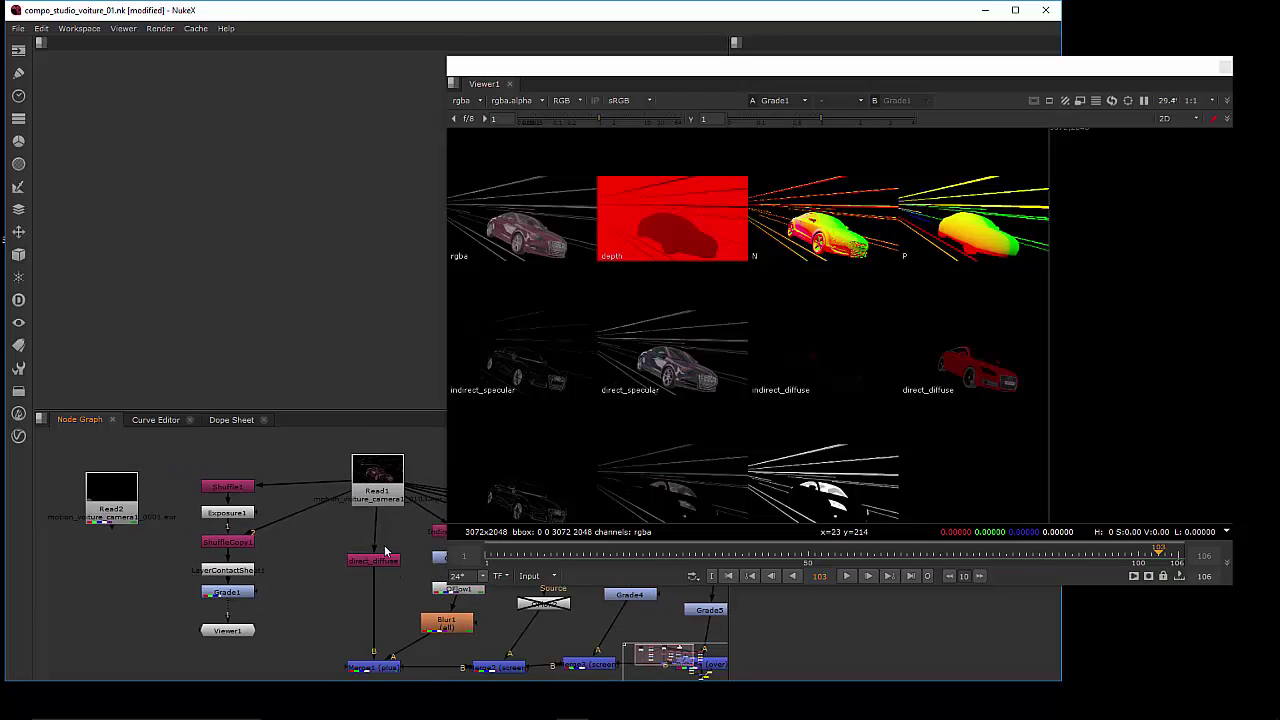
scroll(408, 534, "up", 2)
scroll(405, 535, "down", 1)
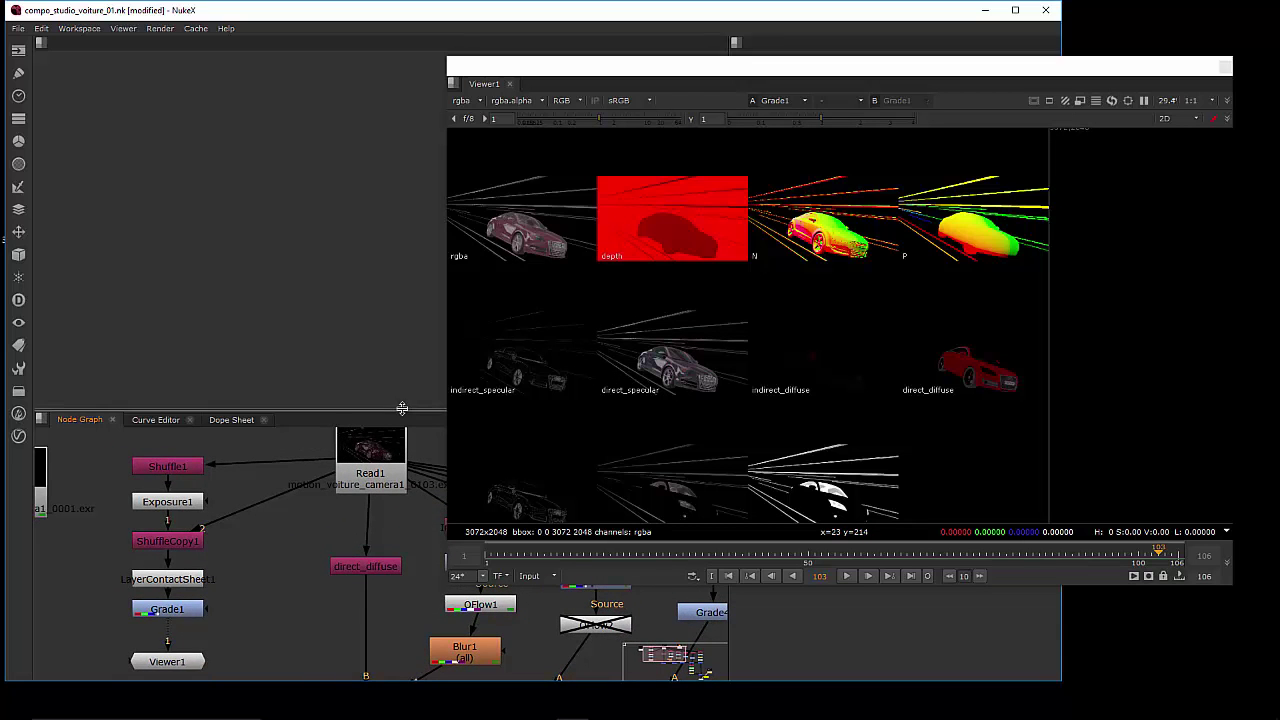
Enlarge the Node Graph pane, bring Read3 into view, and move the floating Viewer1 aside
left_click_drag(401, 408, 405, 311)
scroll(385, 430, "down", 1)
scroll(340, 457, "down", 1)
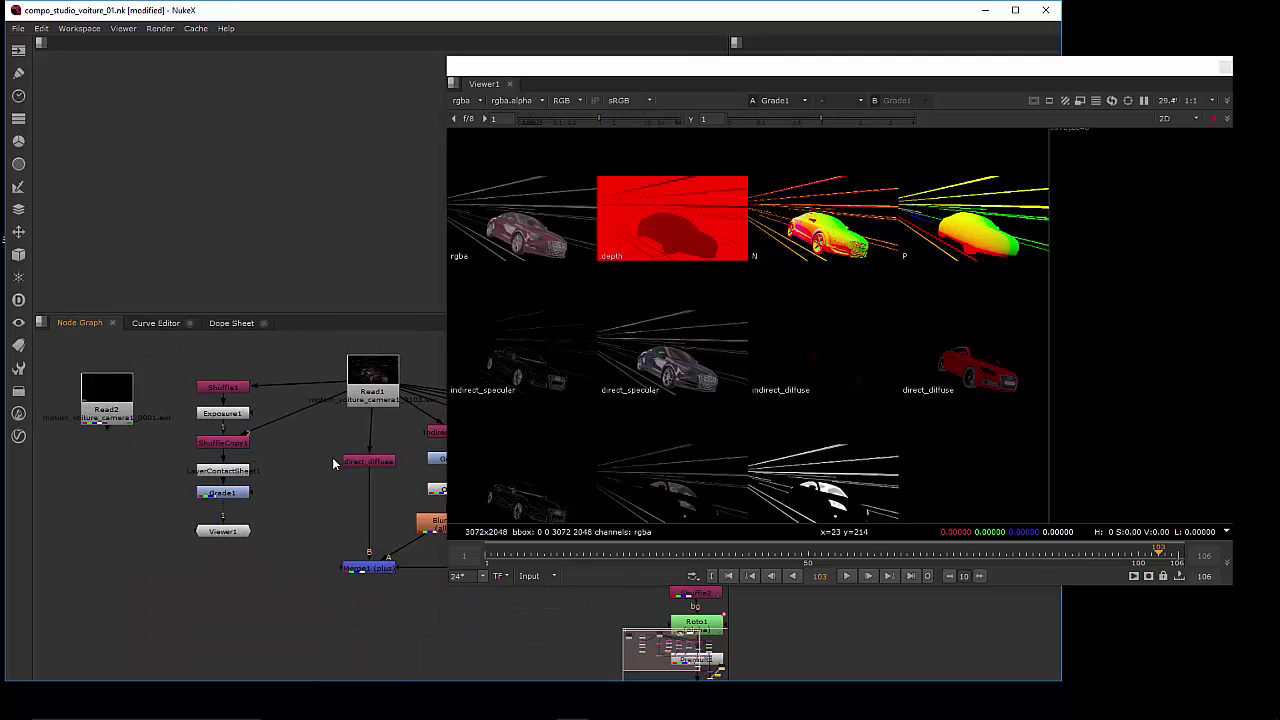
middle_click_drag(333, 463, 151, 459)
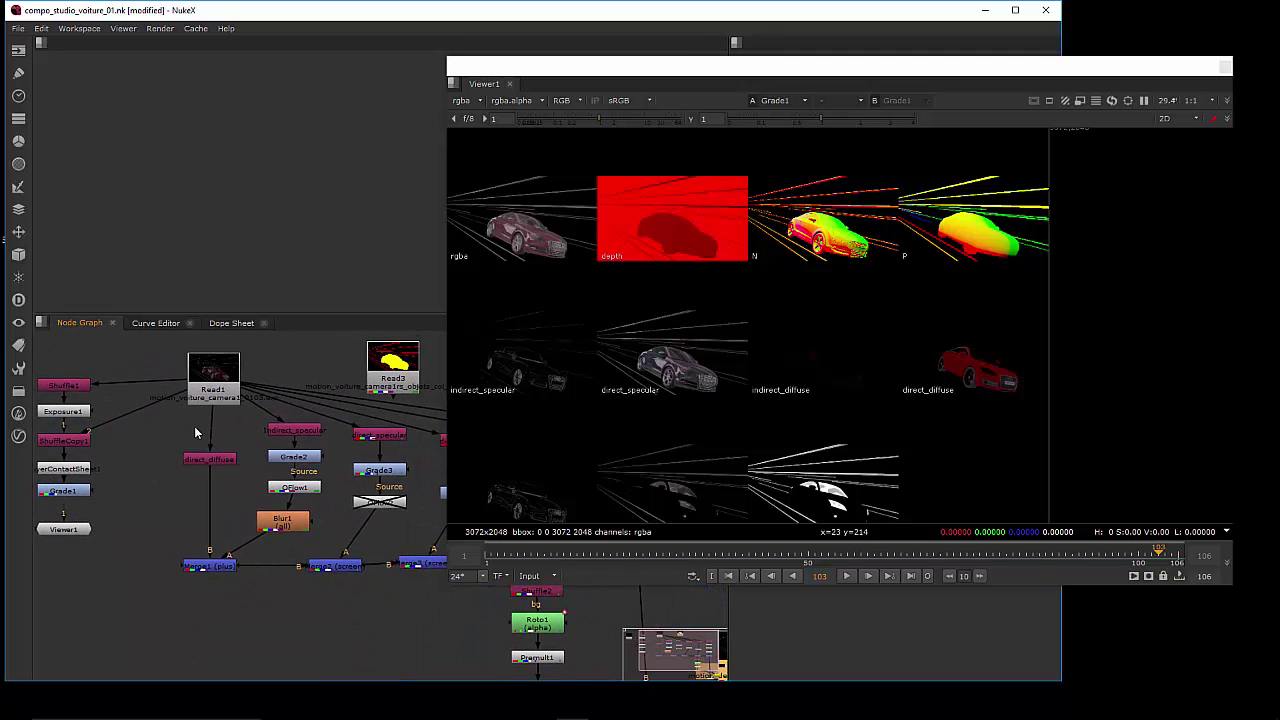
mouse_move(533, 65)
left_mouse_down()
mouse_move(504, 69)
mouse_move(760, 80)
left_mouse_up()
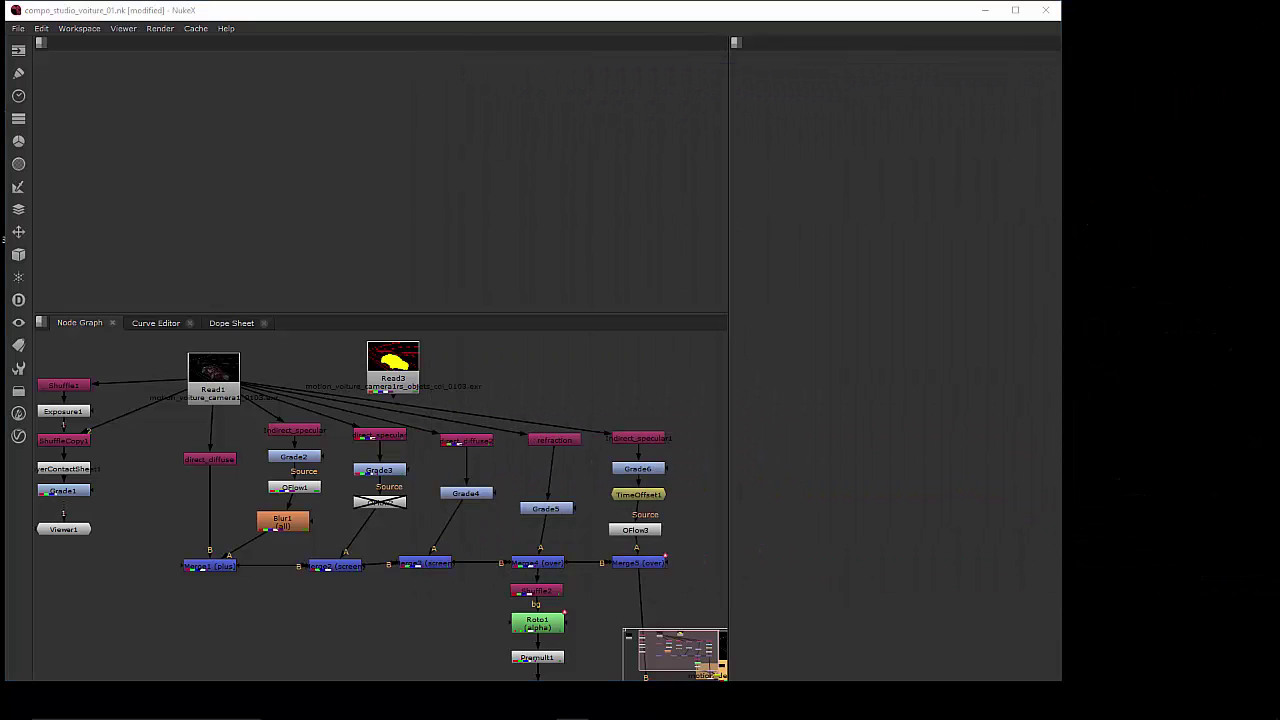
scroll(330, 588, "up", 3)
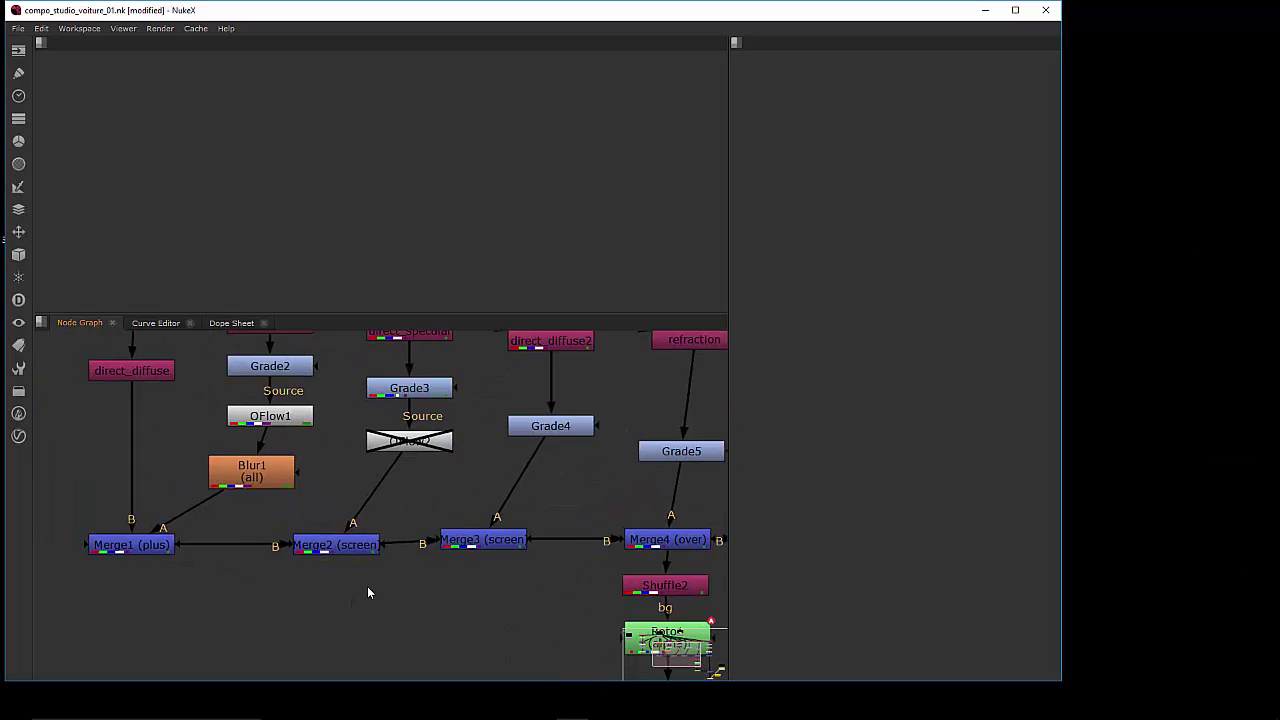
scroll(350, 590, "down", 3)
scroll(341, 597, "up", 1)
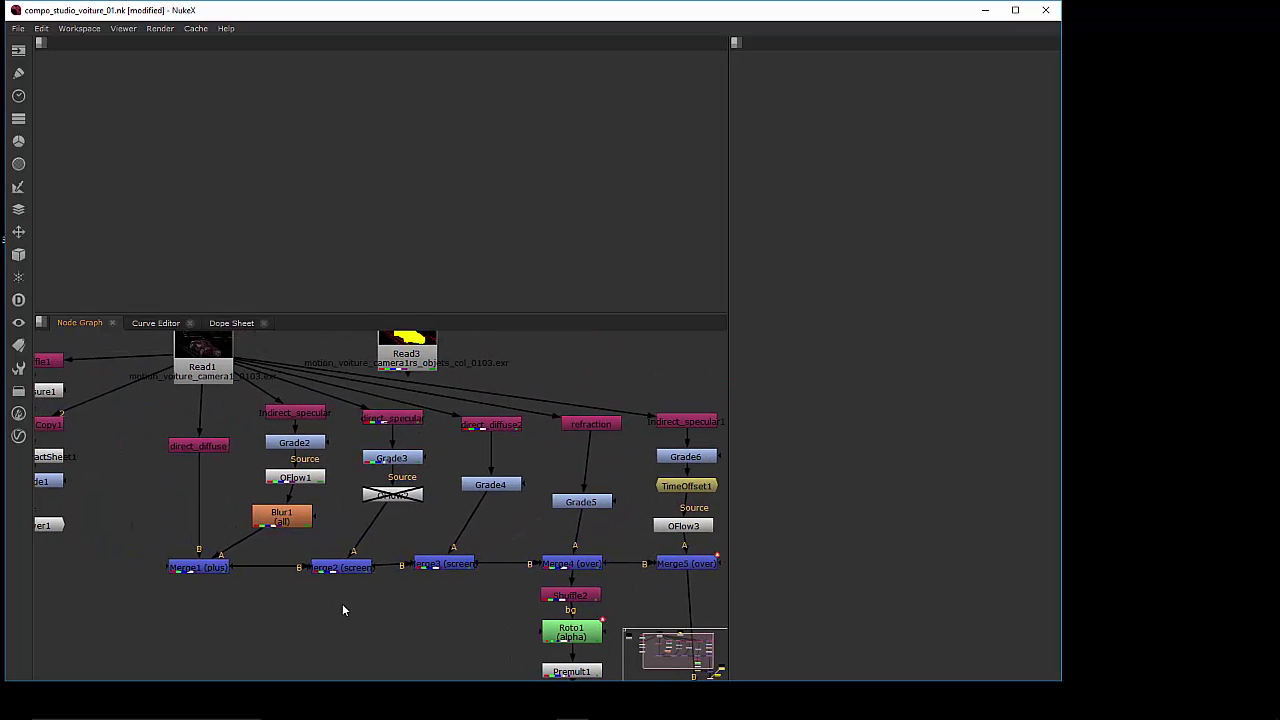
right_click(76, 45)
mouse_move(110, 154)
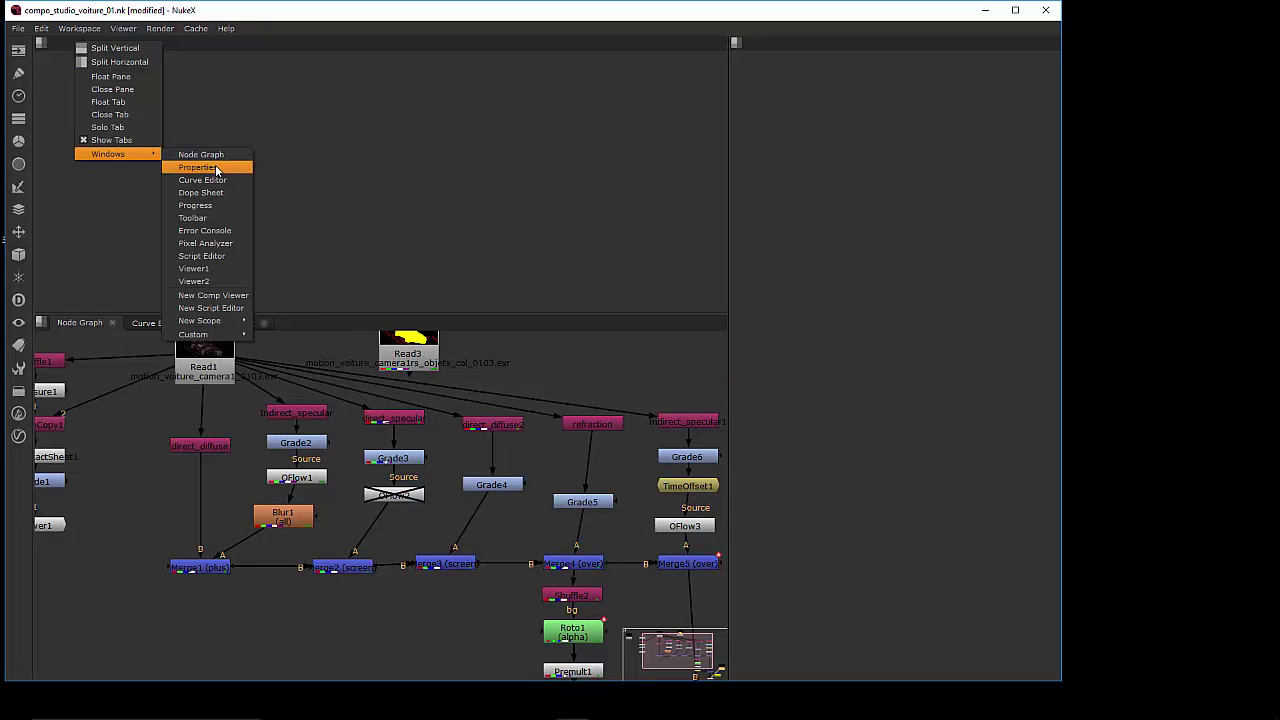
Create Viewer3 as a new comp viewer, dock it in the top pane, and enlarge it
left_click(208, 297)
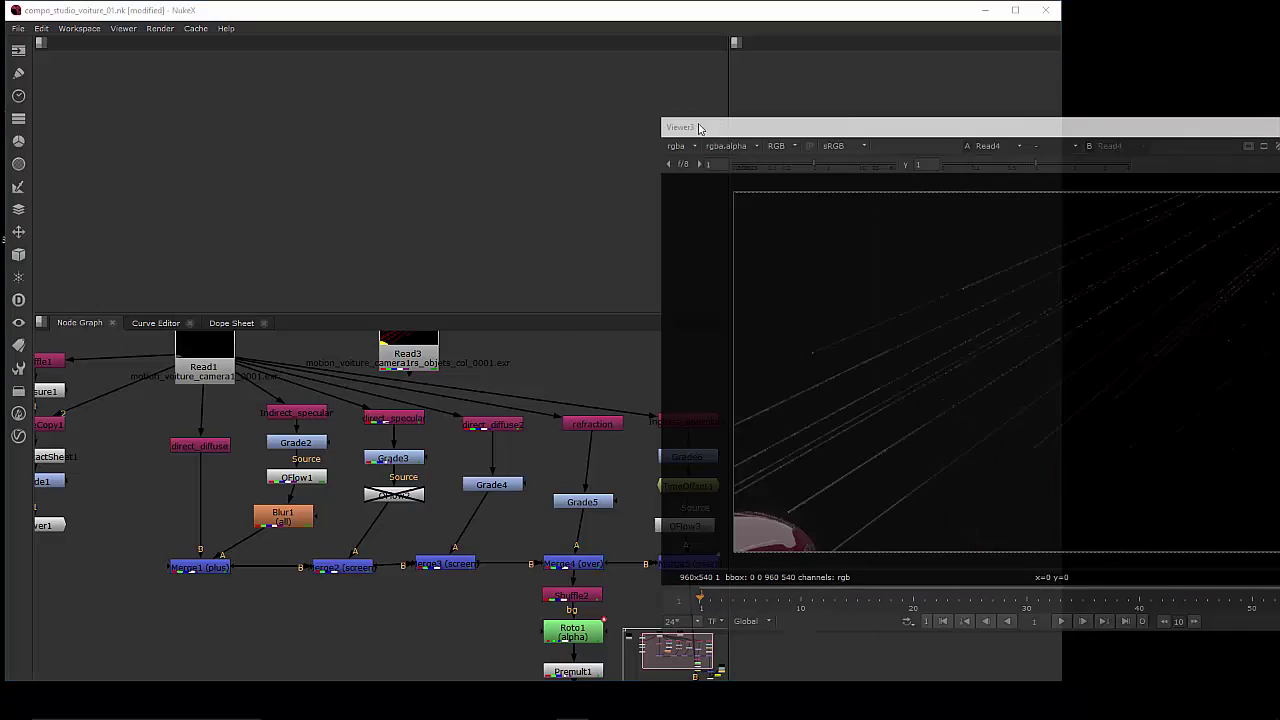
left_click_drag(729, 126, 285, 92)
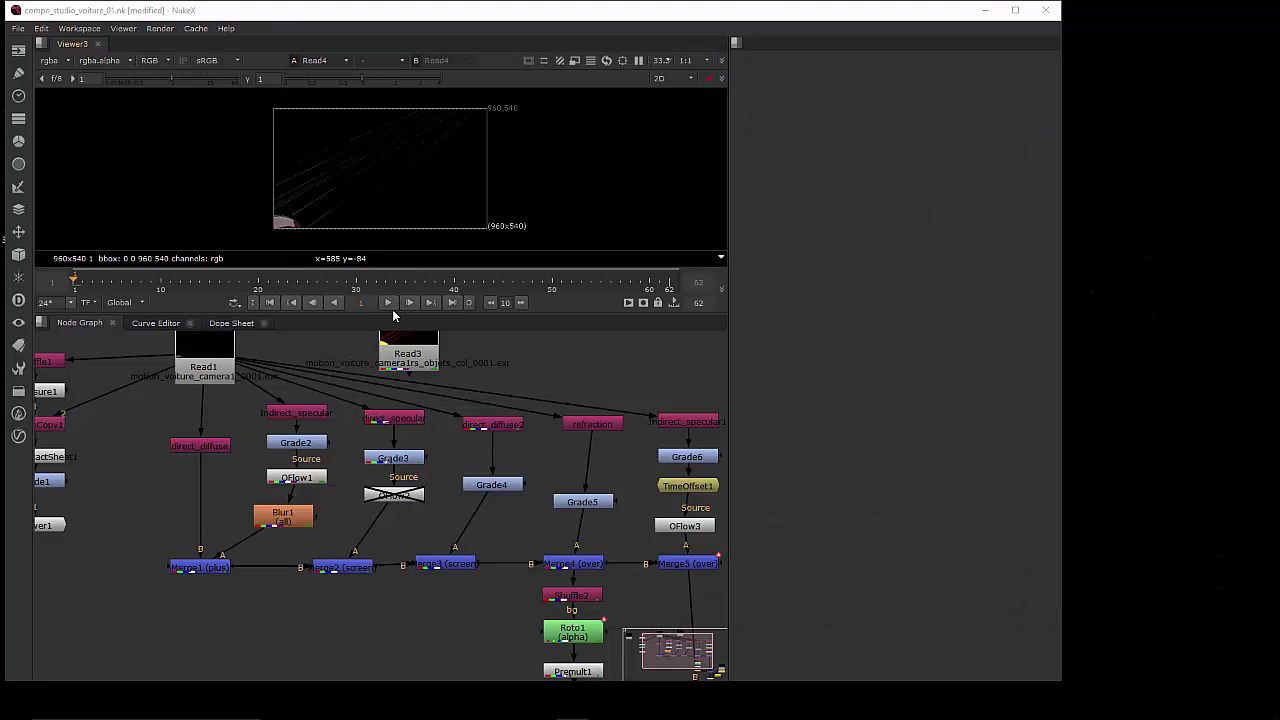
left_click_drag(392, 315, 392, 342)
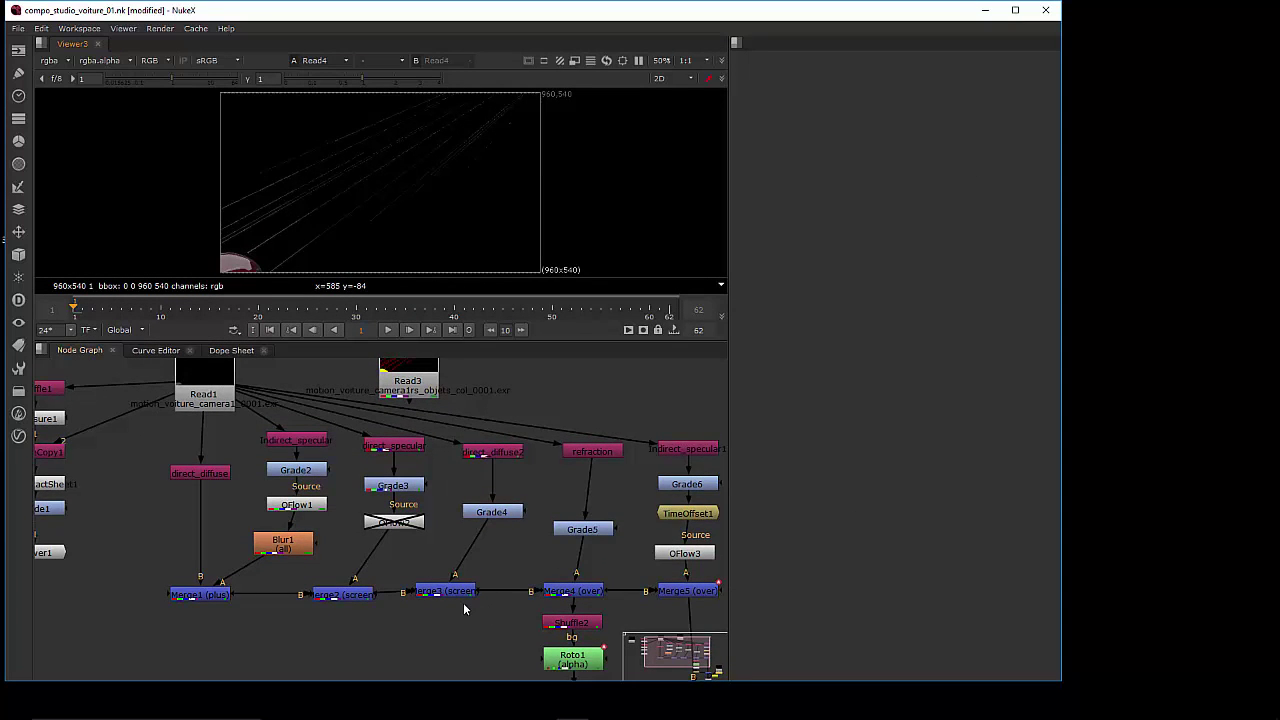
Move the Viewer3 node and pull its input pipe off Read4
mouse_move(463, 602)
middle_mouse_down()
mouse_move(488, 564)
mouse_move(362, 597)
mouse_move(374, 610)
mouse_move(435, 546)
mouse_move(349, 490)
mouse_move(217, 486)
mouse_move(199, 432)
middle_mouse_up()
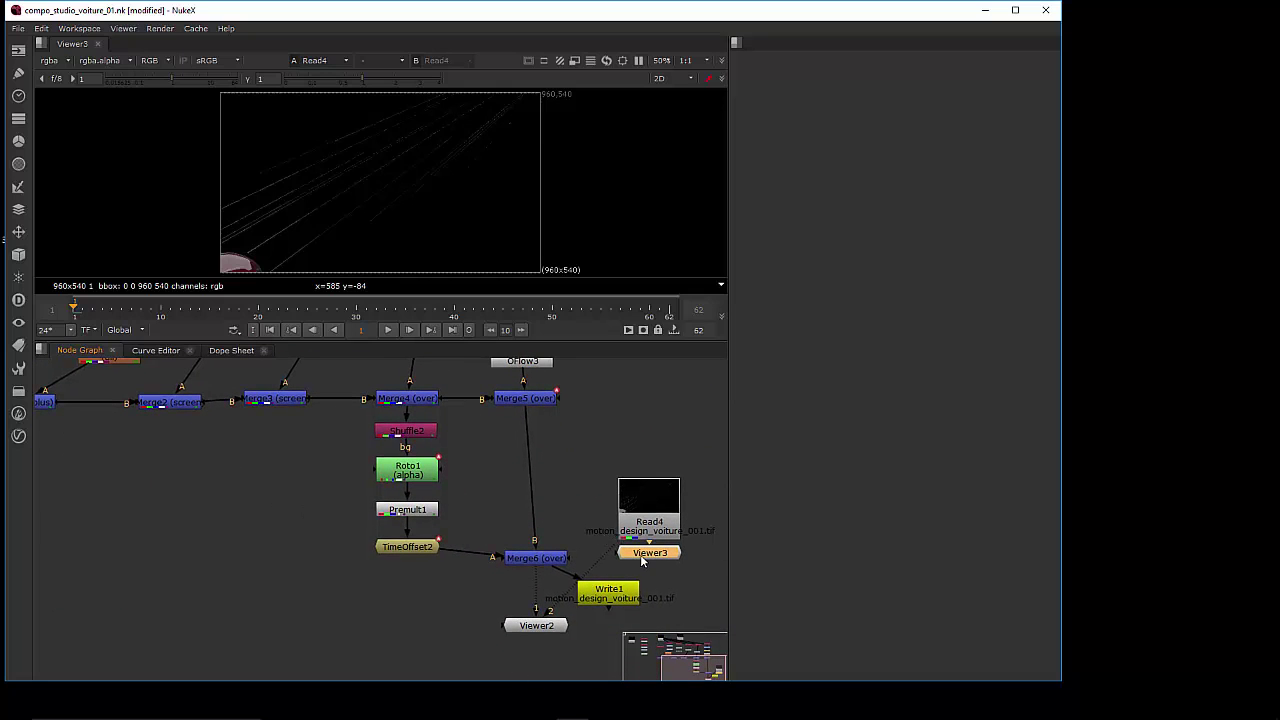
left_click_drag(643, 555, 674, 592)
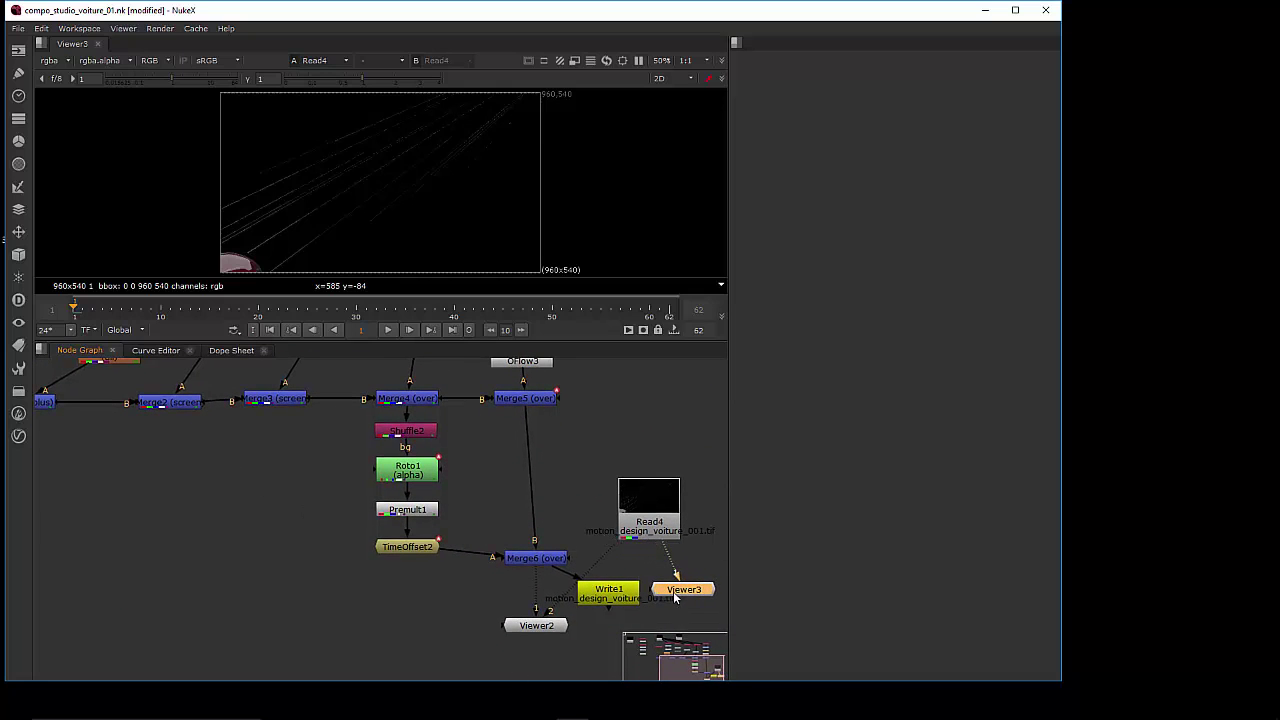
mouse_move(676, 577)
left_mouse_down()
mouse_move(667, 560)
mouse_move(334, 574)
mouse_move(272, 534)
left_mouse_up()
scroll(371, 551, "up", 3)
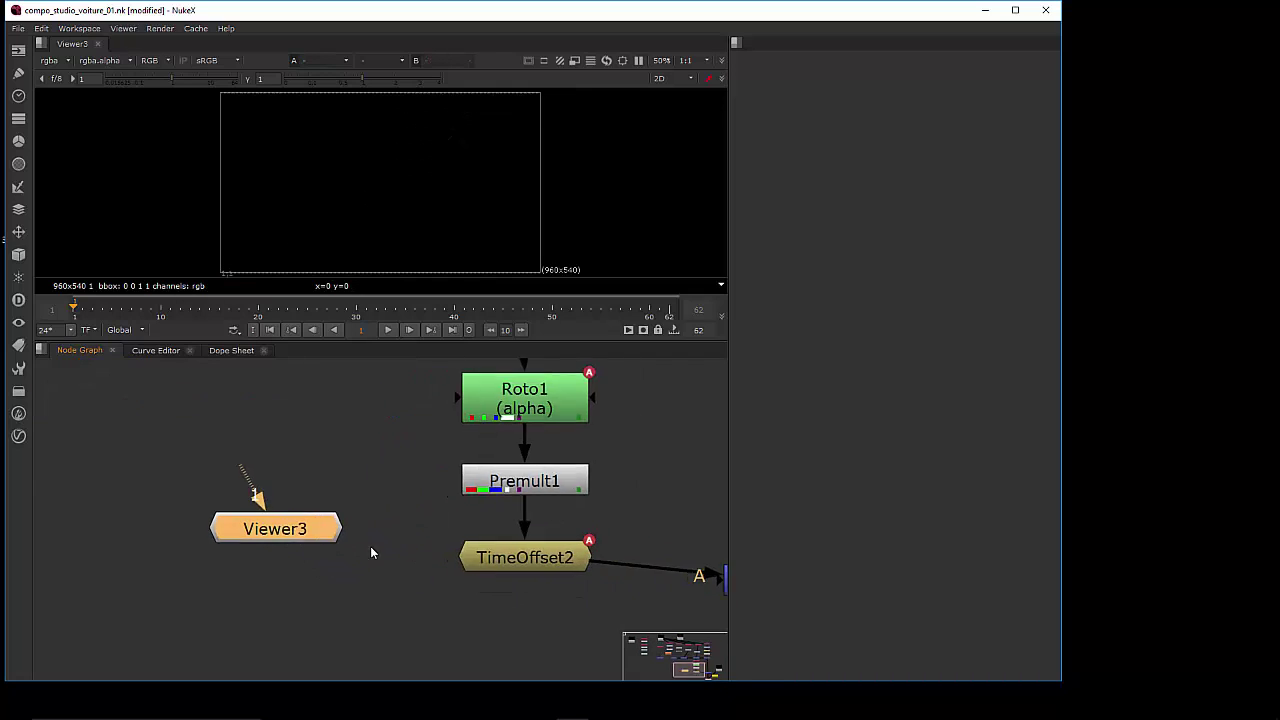
scroll(371, 551, "down", 3)
mouse_move(194, 509)
middle_mouse_down()
mouse_move(220, 417)
mouse_move(325, 530)
mouse_move(223, 507)
middle_mouse_up()
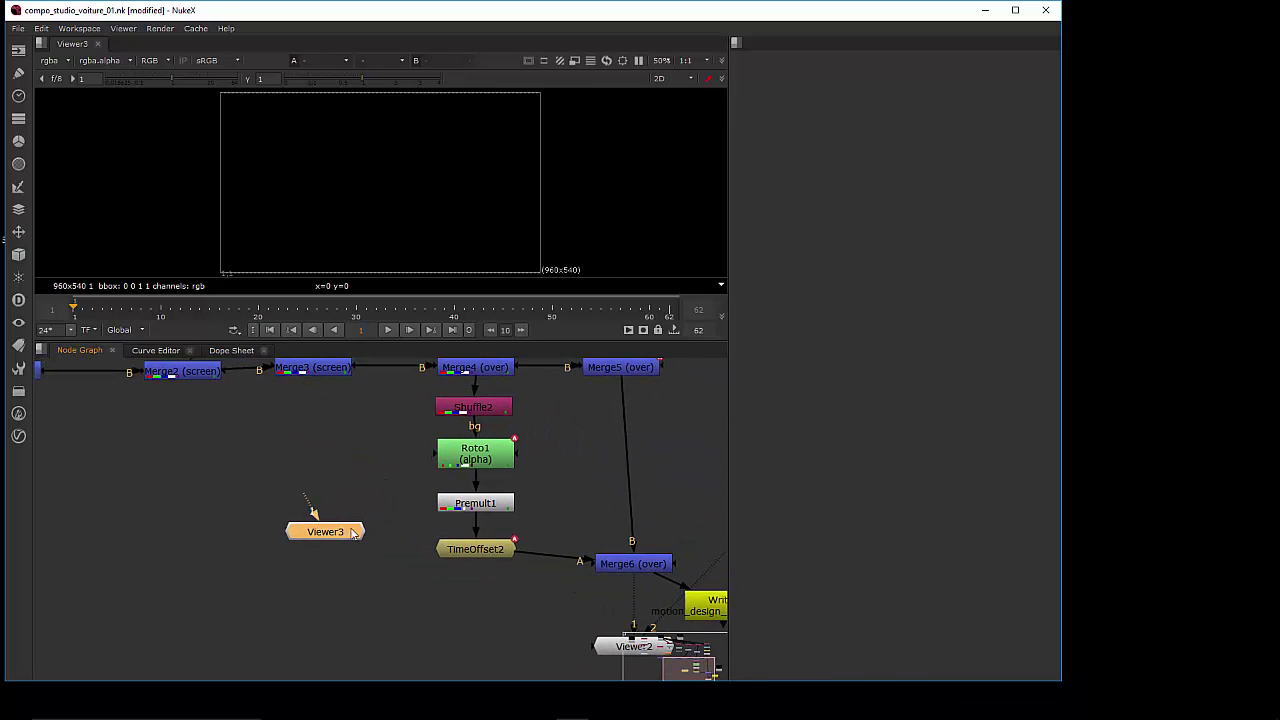
scroll(546, 605, "down", 3)
scroll(566, 605, "up", 2)
middle_click_drag(566, 605, 486, 578)
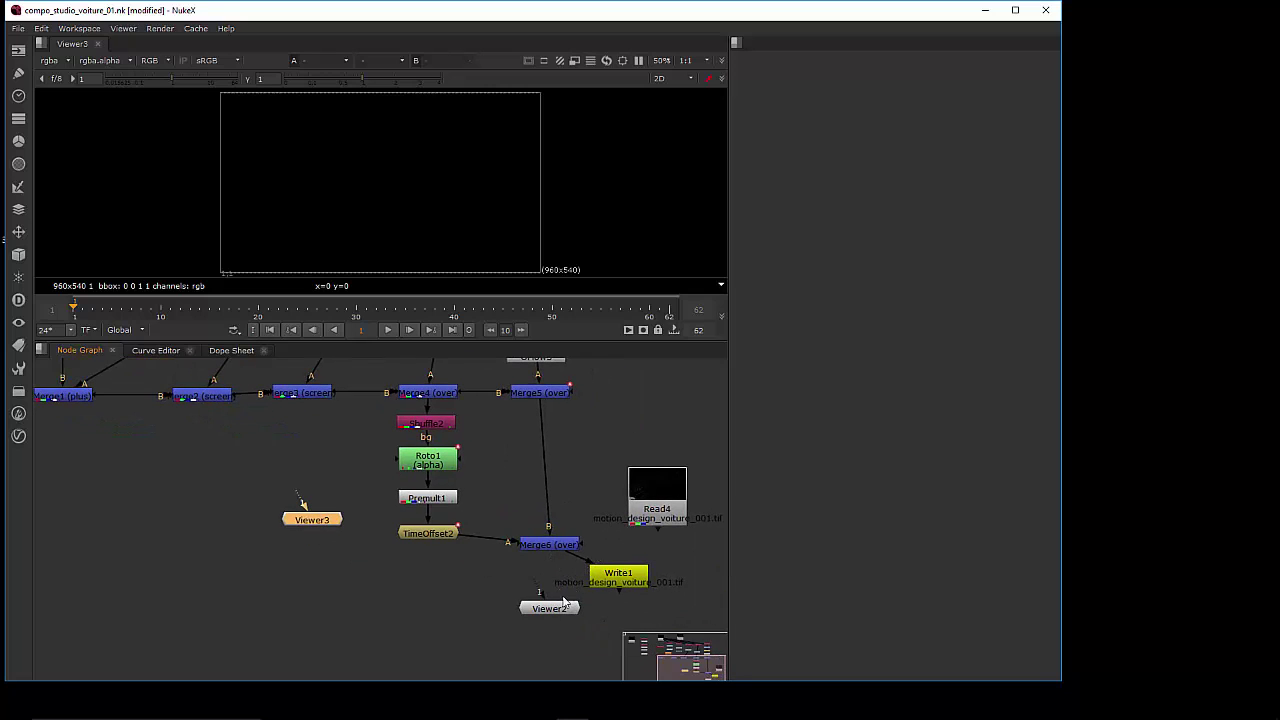
Place Viewer2 right of Write1 and Viewer3 left of the merge tree
mouse_move(566, 607)
left_mouse_down()
mouse_move(686, 594)
mouse_move(694, 562)
mouse_move(661, 517)
left_mouse_up()
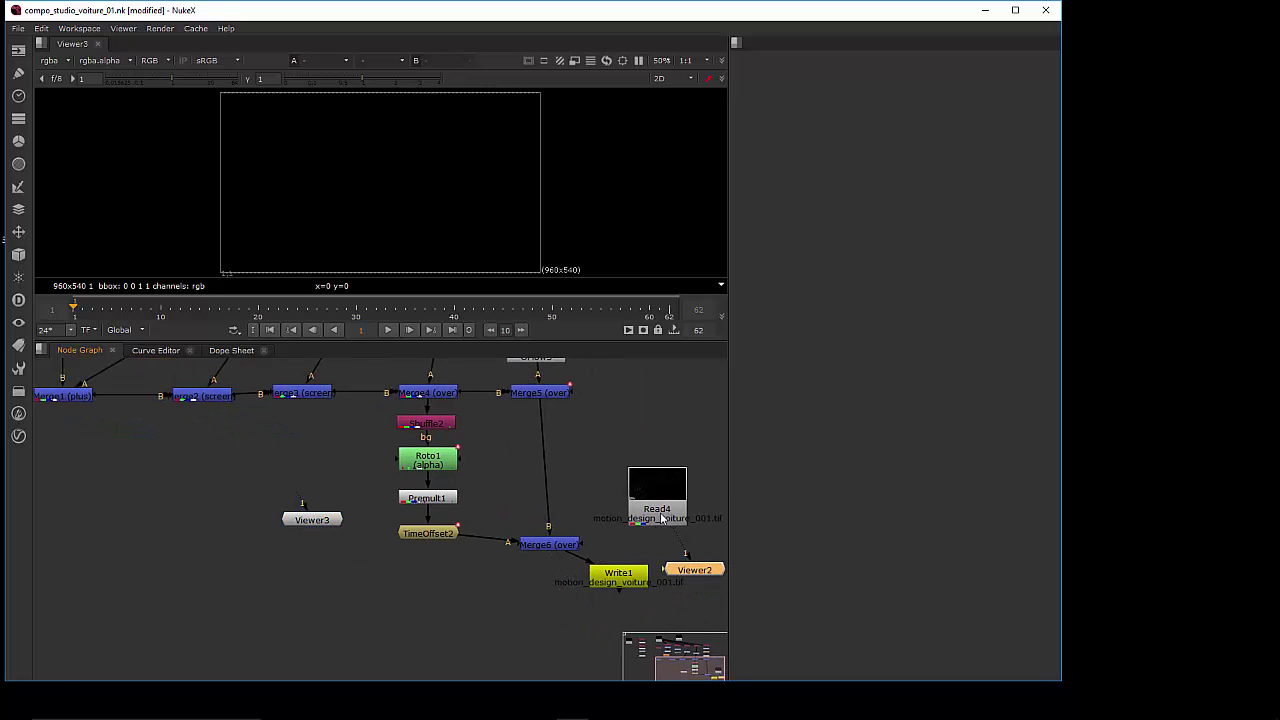
left_click_drag(335, 531, 200, 497)
scroll(230, 490, "up", 3)
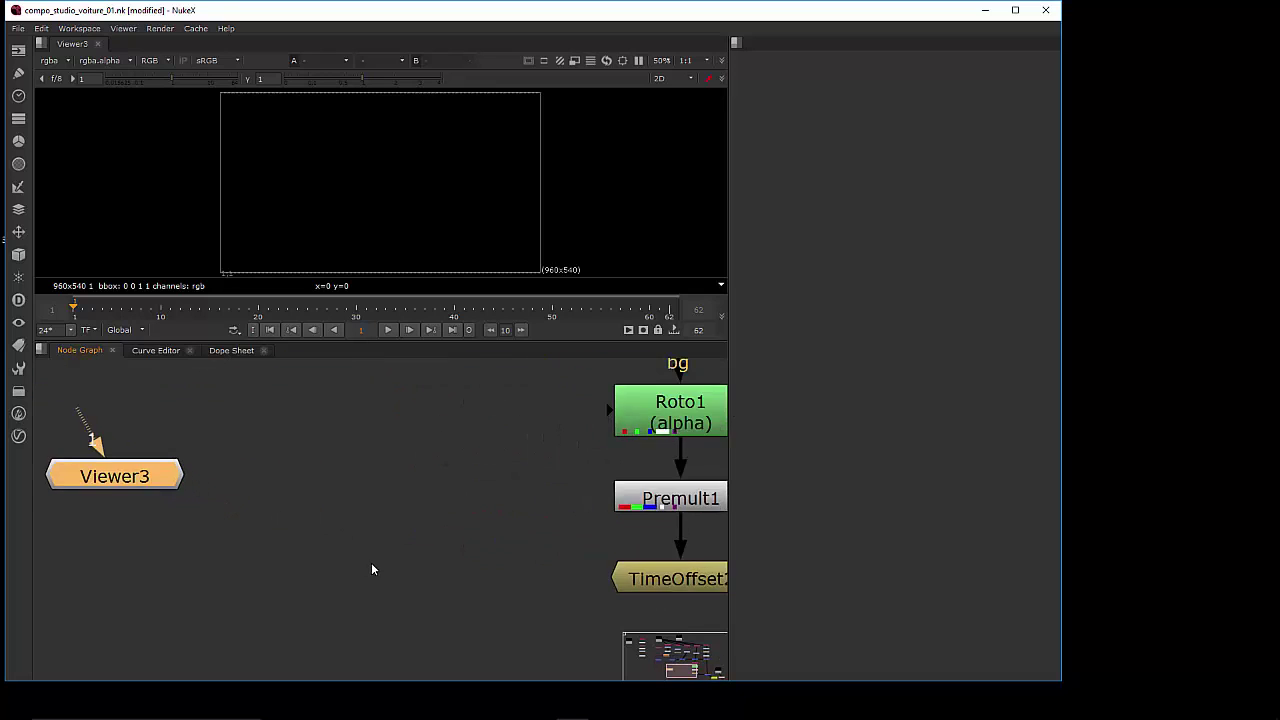
scroll(230, 490, "down", 3)
middle_click_drag(286, 475, 494, 640)
scroll(494, 640, "down", 2)
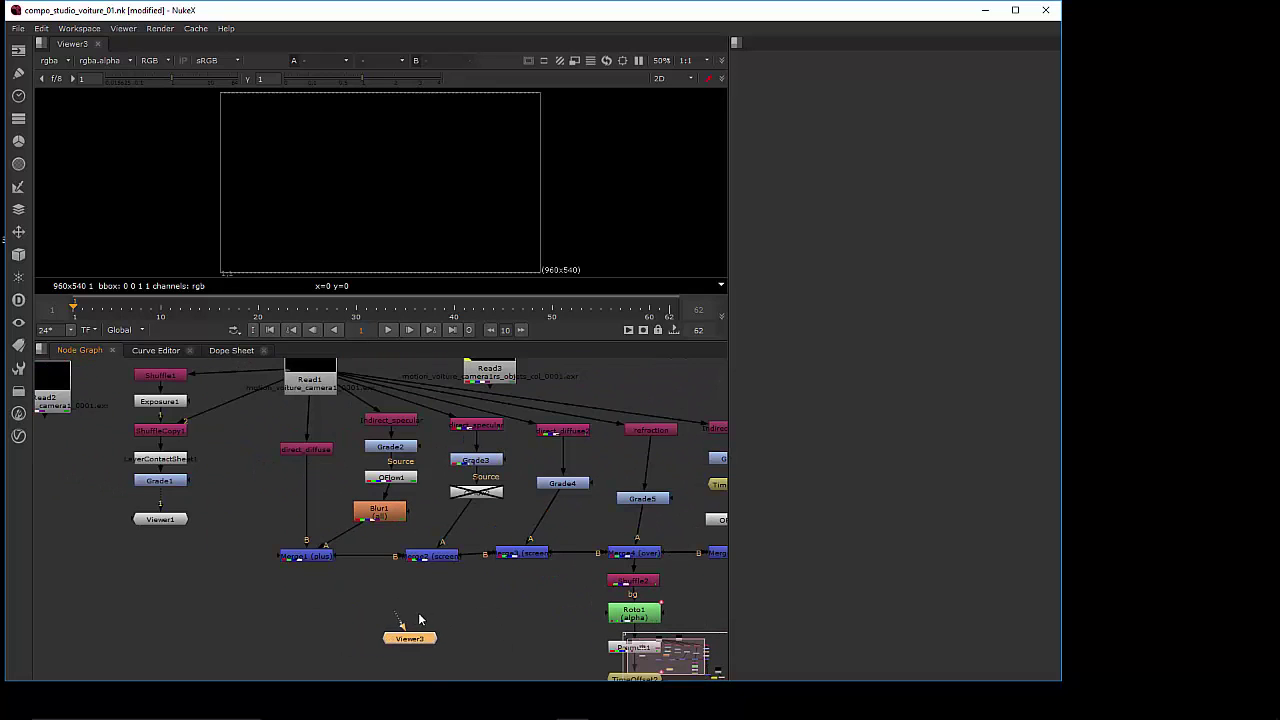
Connect Viewer3 to direct_diffuse, set the timeline range to Input, and go to frame 99
left_click_drag(400, 620, 308, 448)
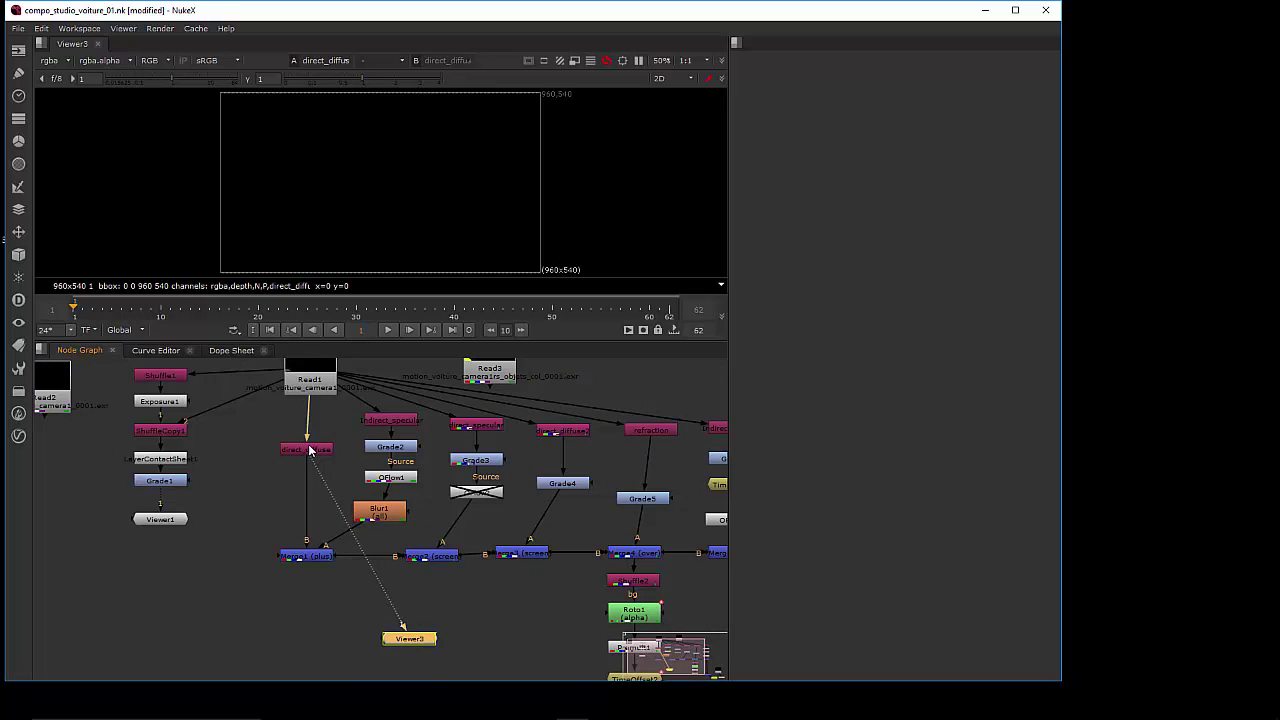
left_click_drag(354, 330, 362, 339)
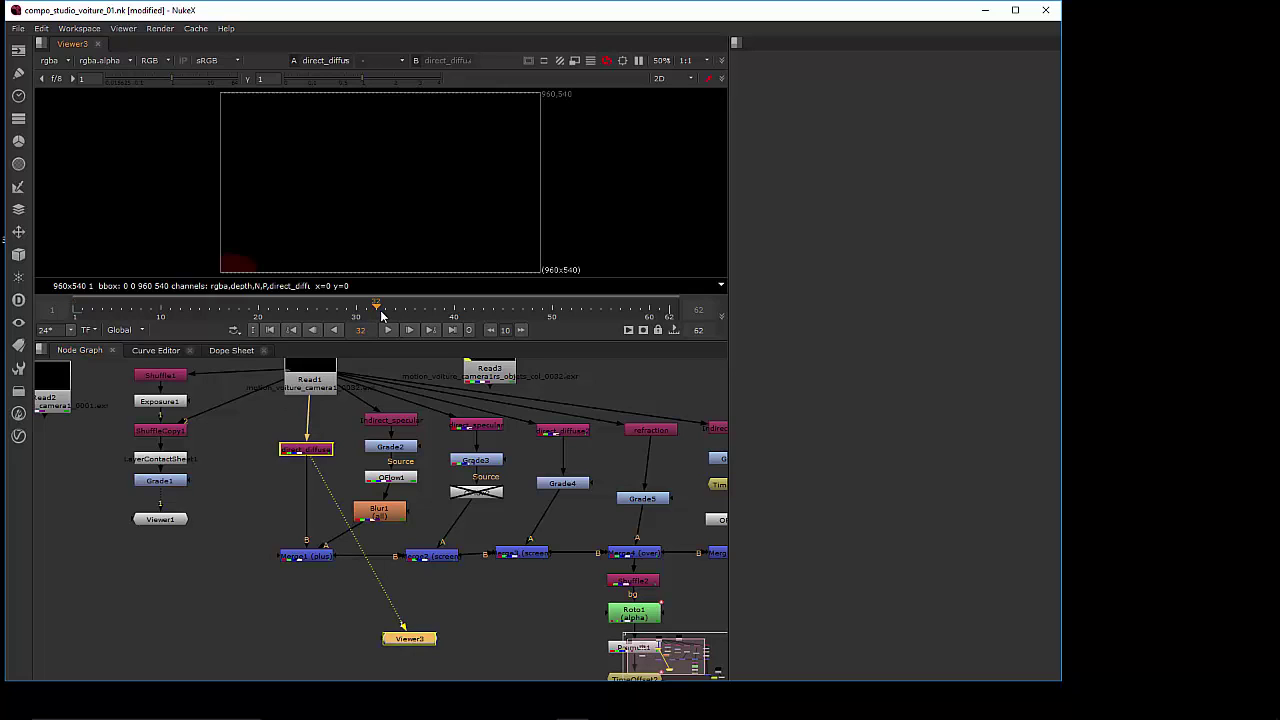
left_click(120, 329)
left_click(120, 355)
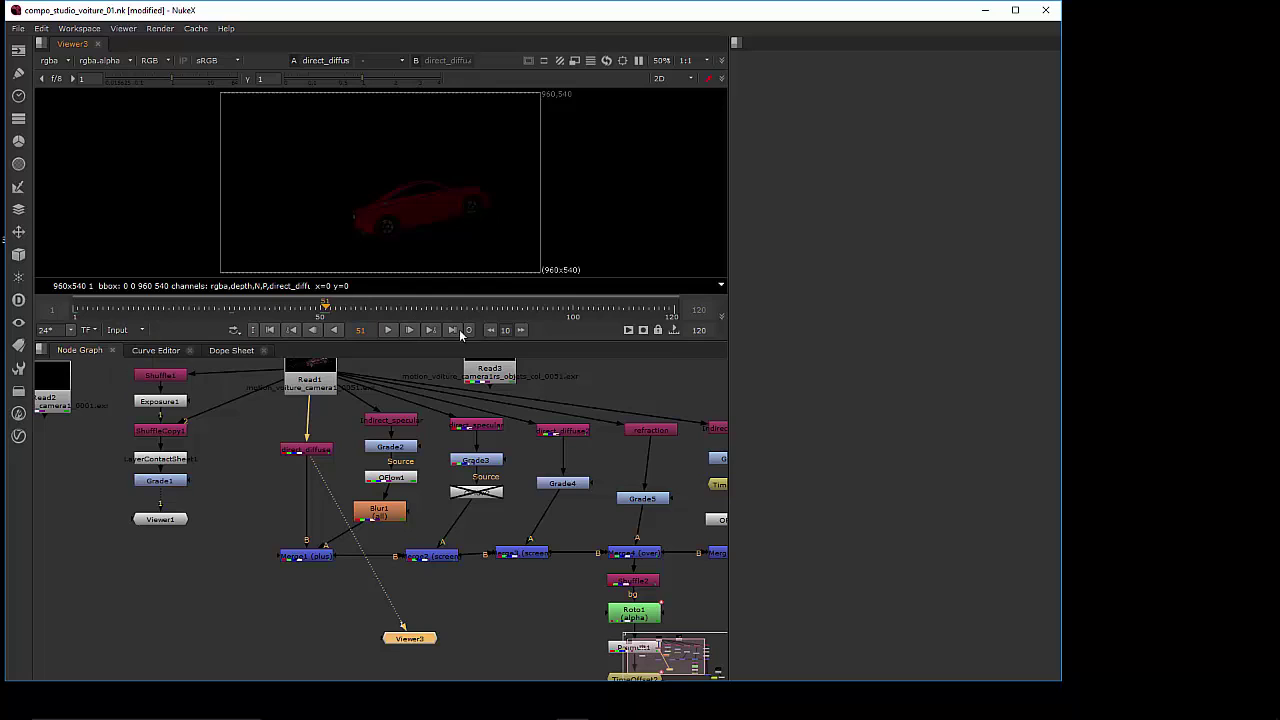
left_click(569, 310)
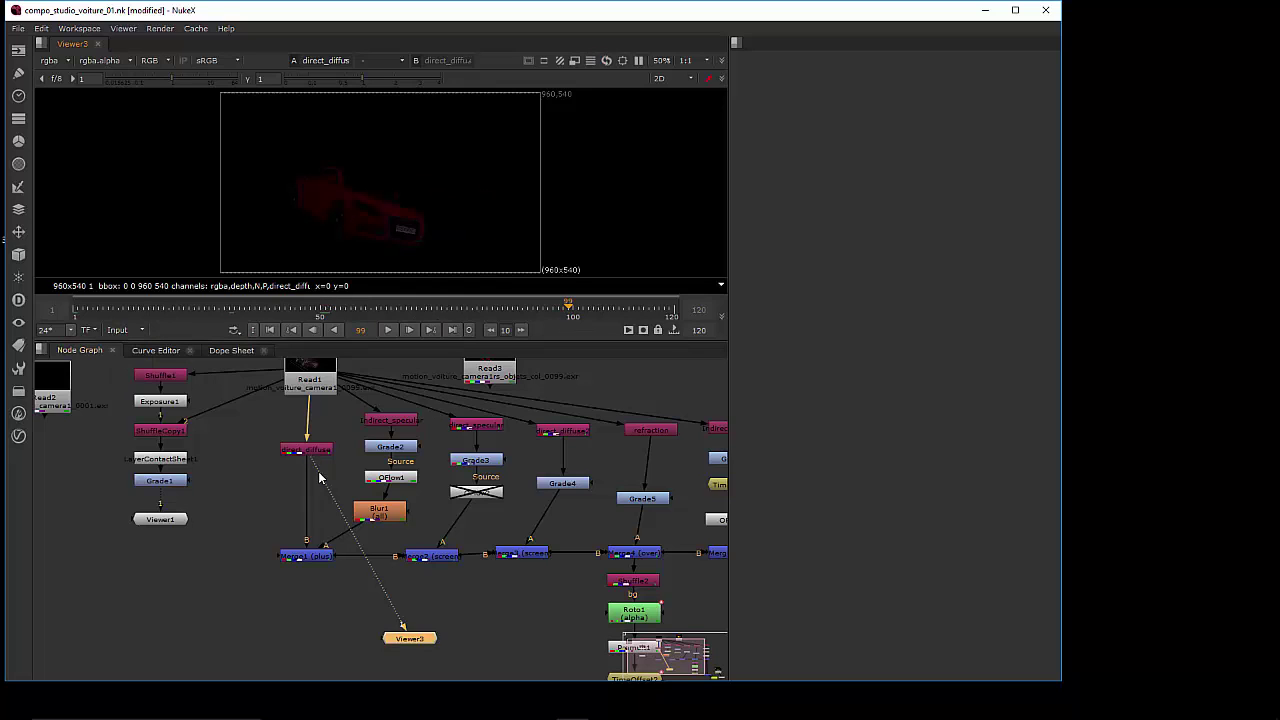
View indirect_specular, direct_specular, direct_diffuse2, refraction, direct_diffuse, then OFlow1 in Viewer3
left_click(396, 420)
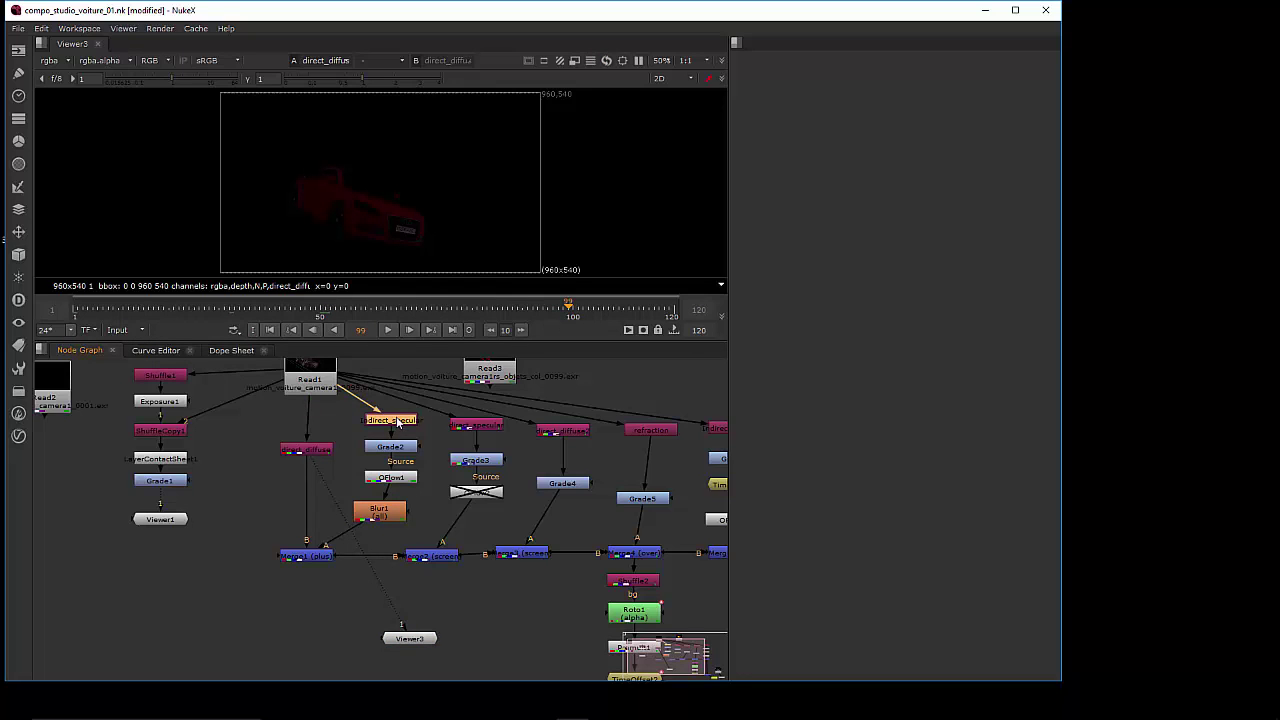
key("1")
left_click(462, 428)
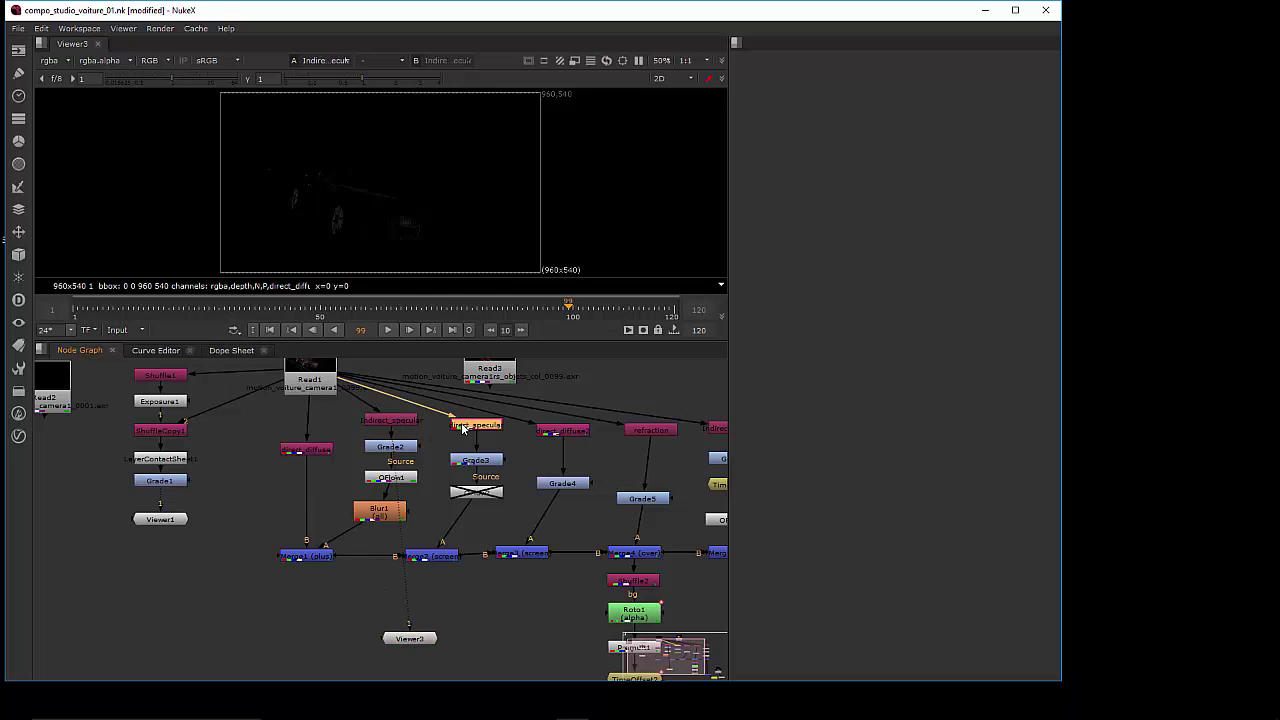
key("1")
left_click(566, 432)
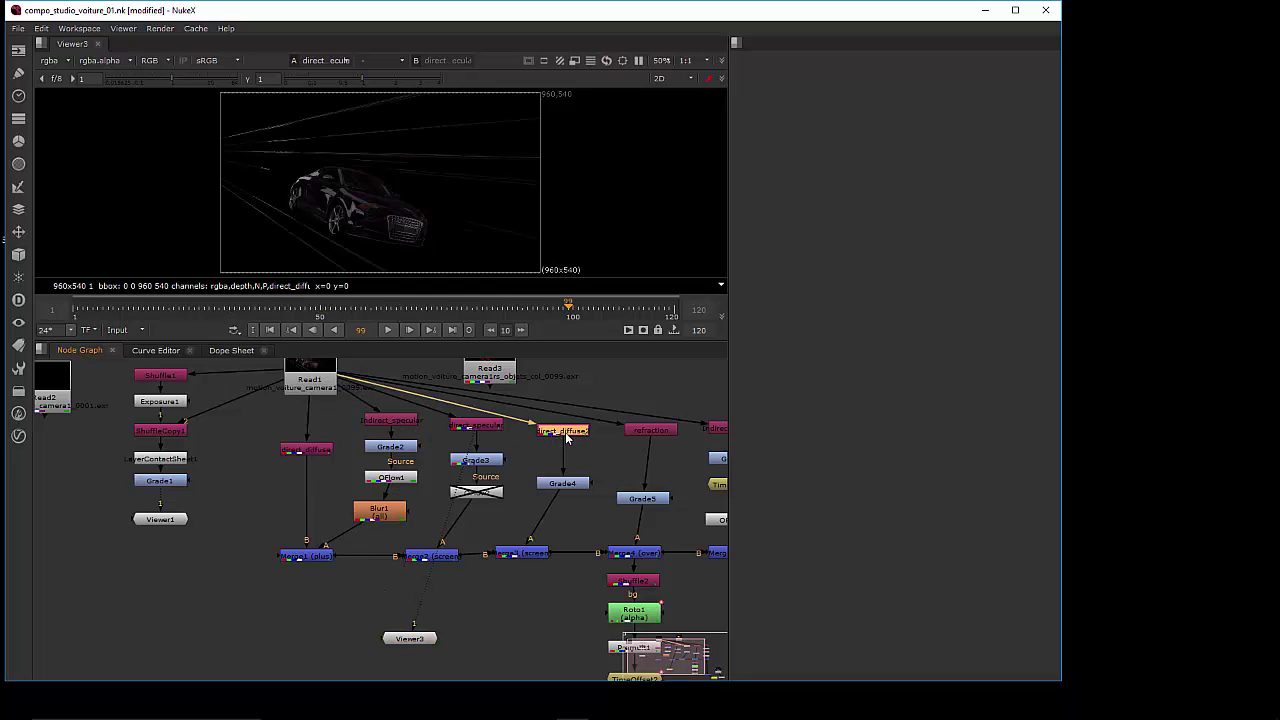
key("1")
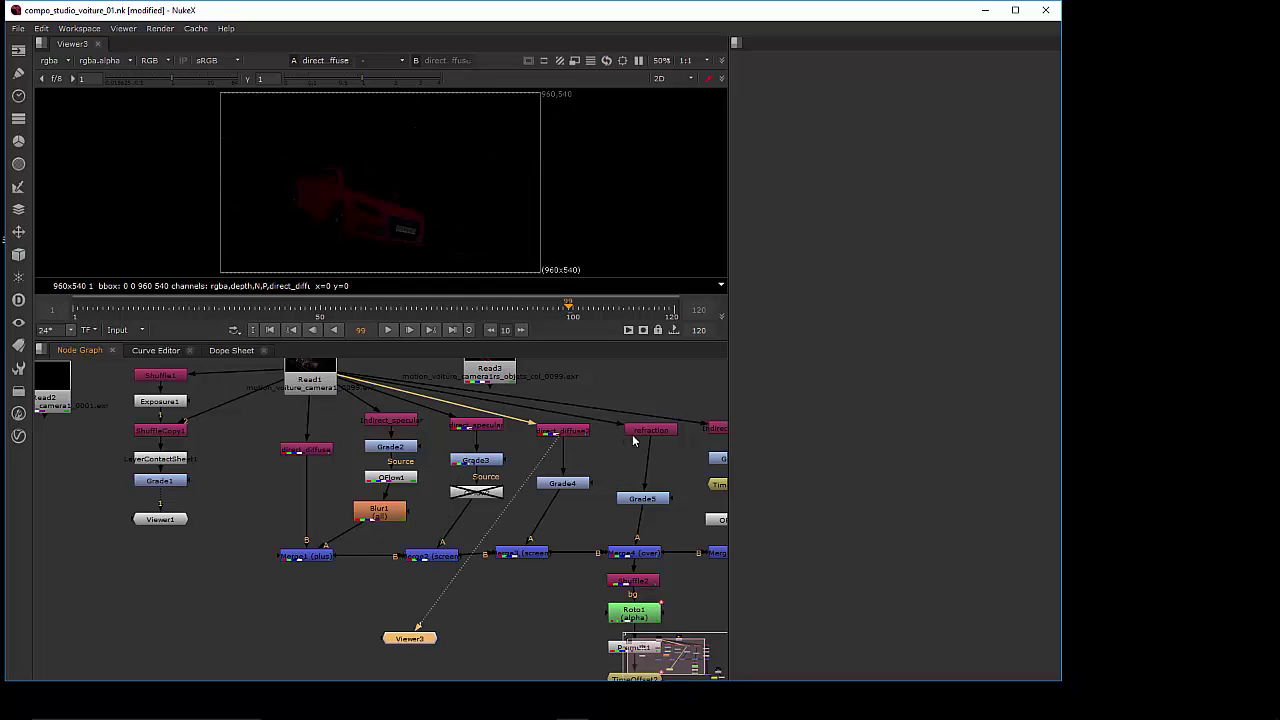
left_click(634, 438)
key("1")
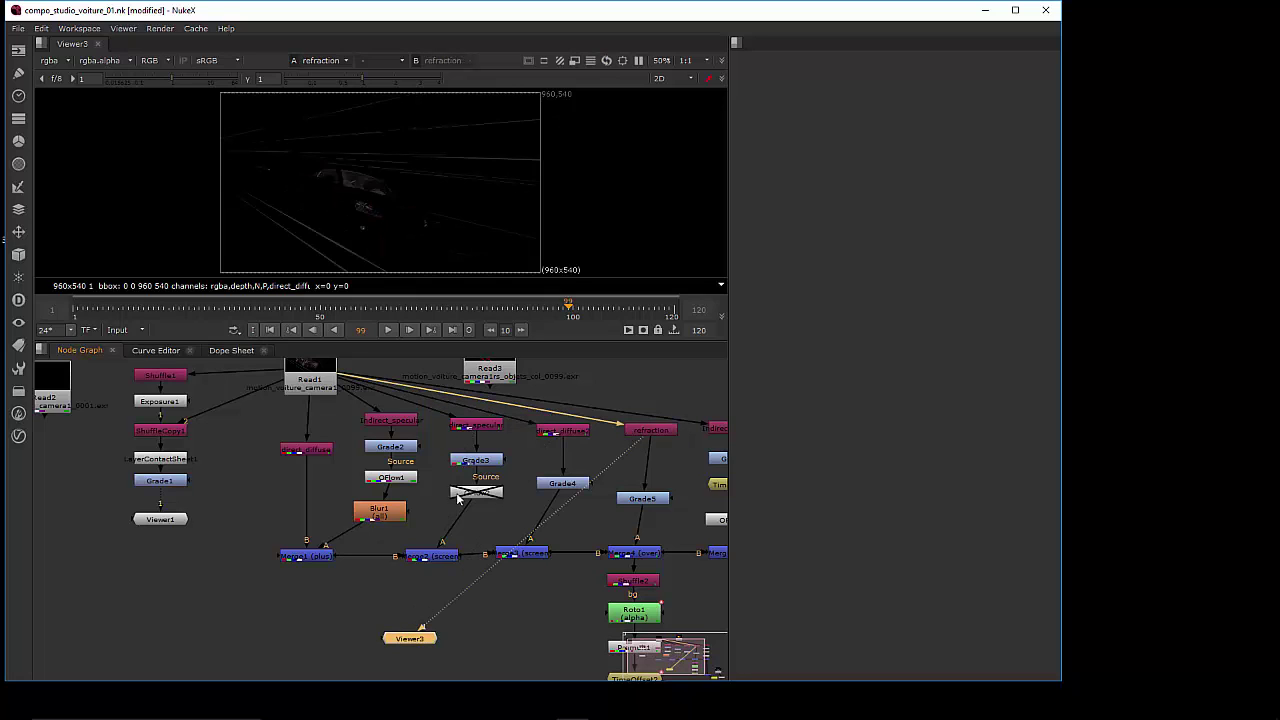
left_click(307, 449)
key("1")
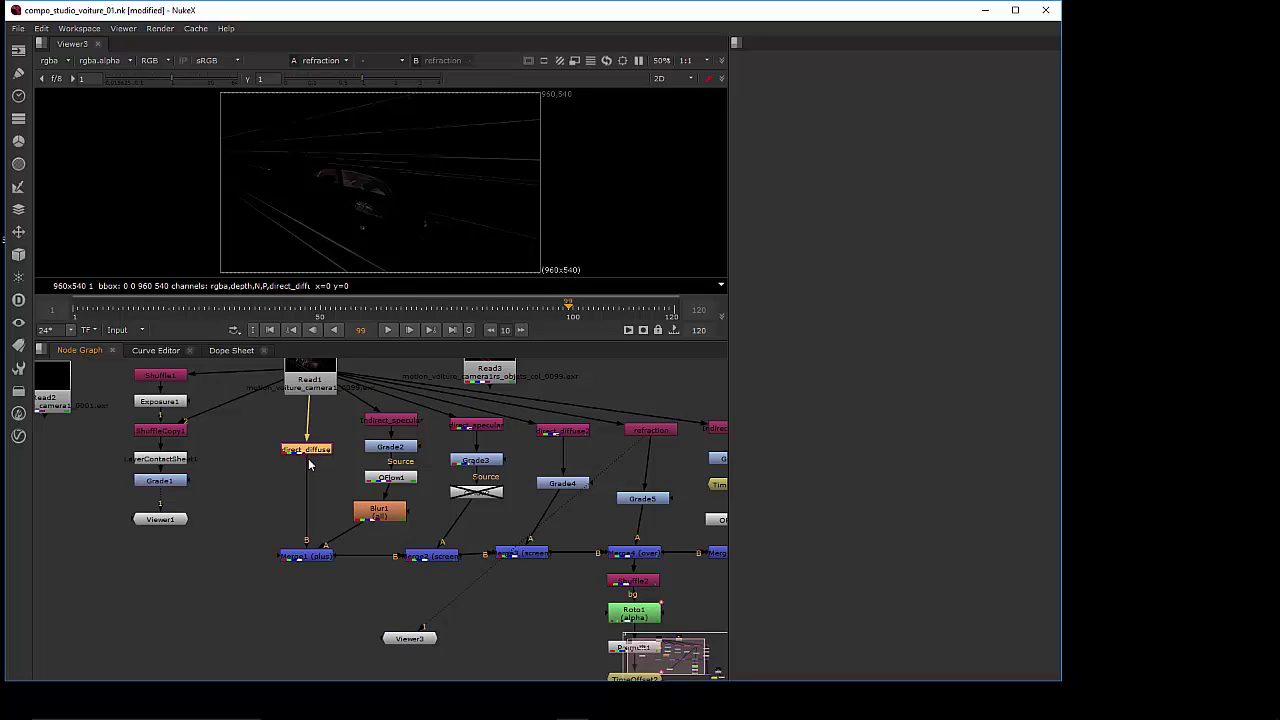
left_click(396, 479)
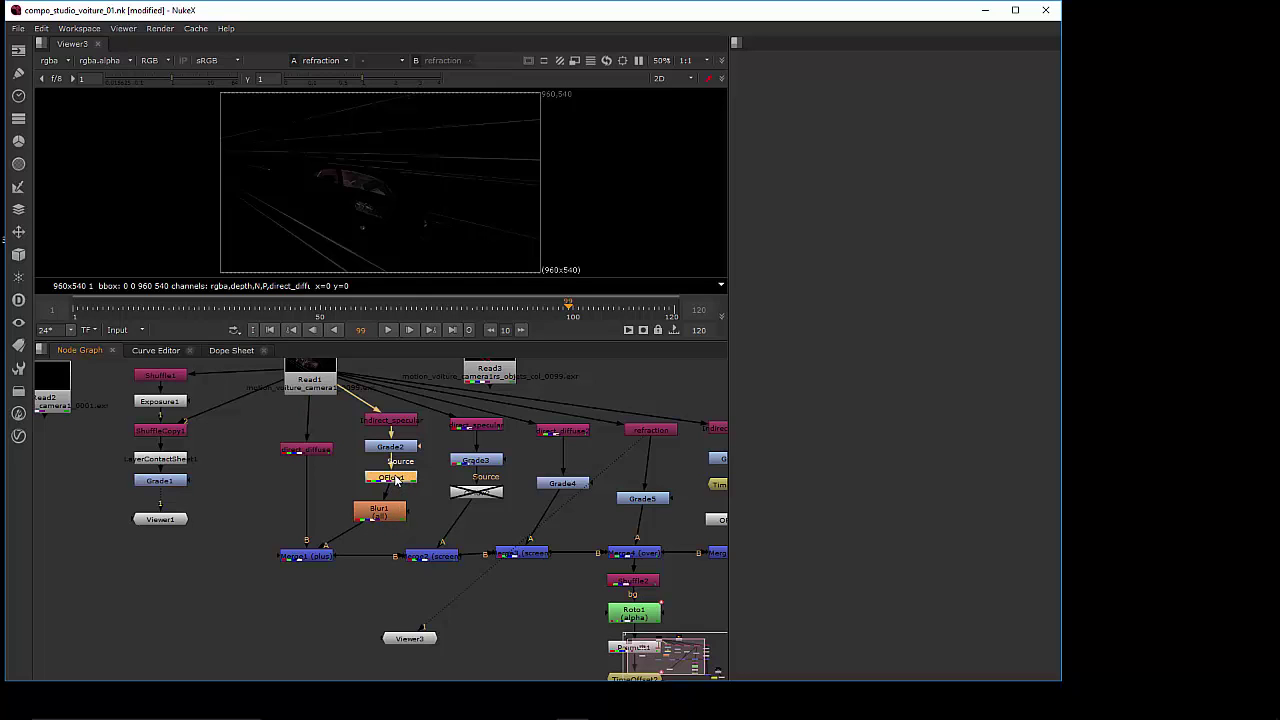
key("1")
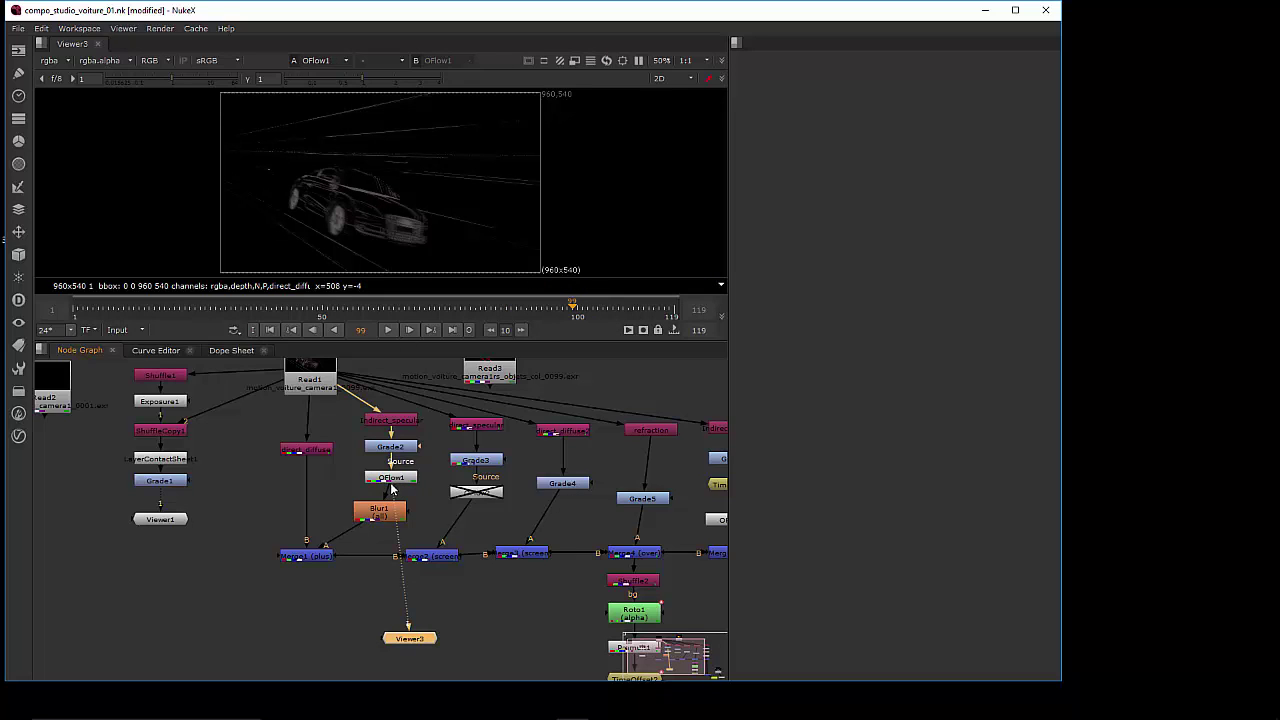
Preview Blur1, Merge1, Merge2, Merge3 and finally the Merge4 over composite in Viewer3
left_click(384, 516)
key("1")
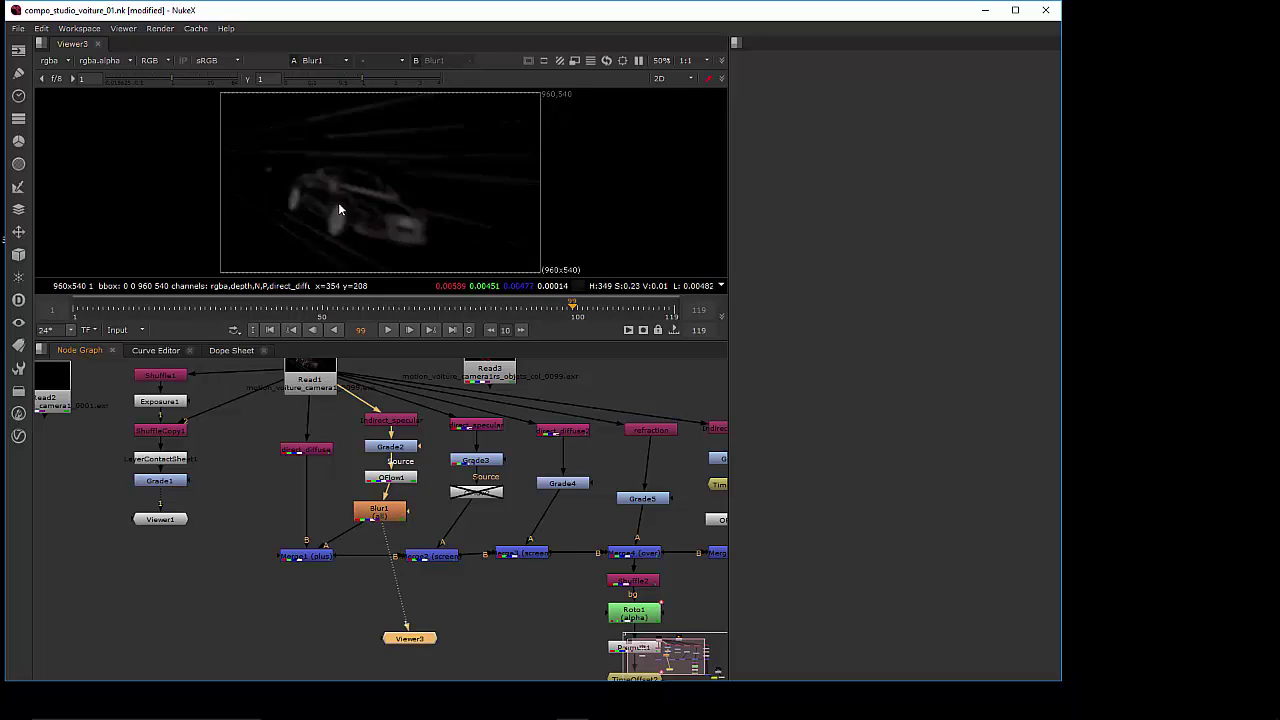
left_click(309, 555)
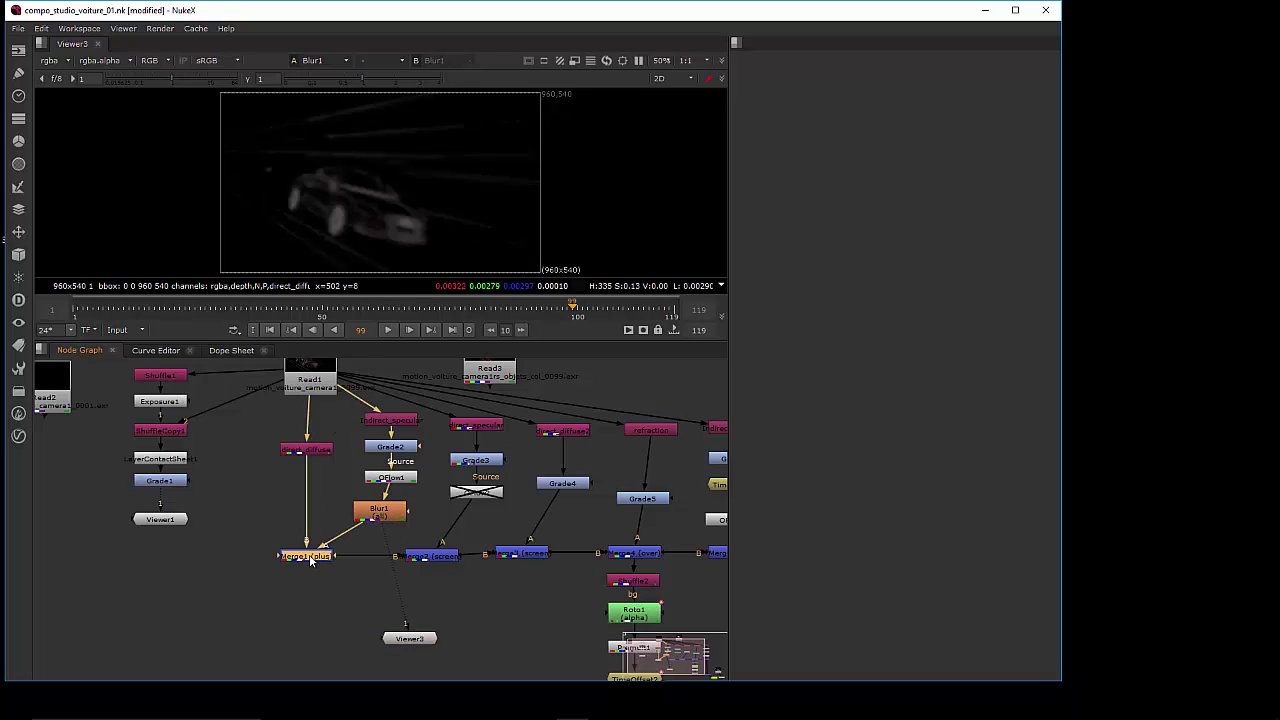
key("1")
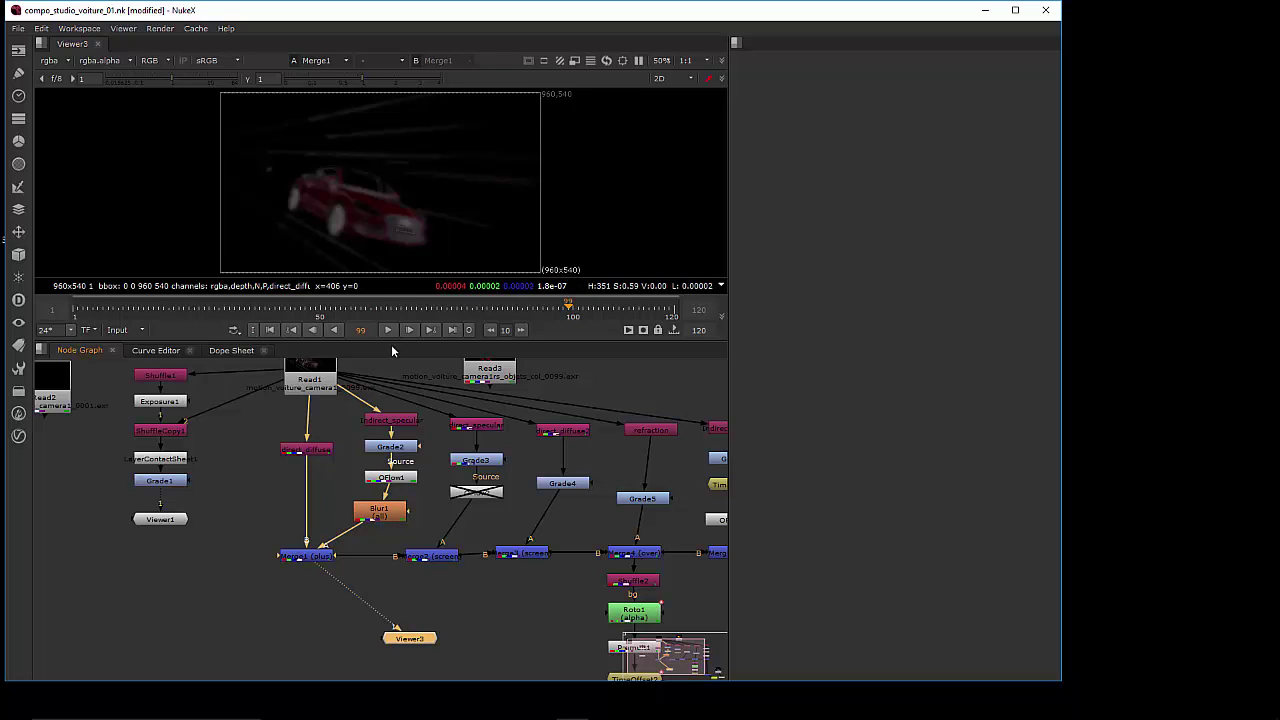
left_click(434, 556)
key("1")
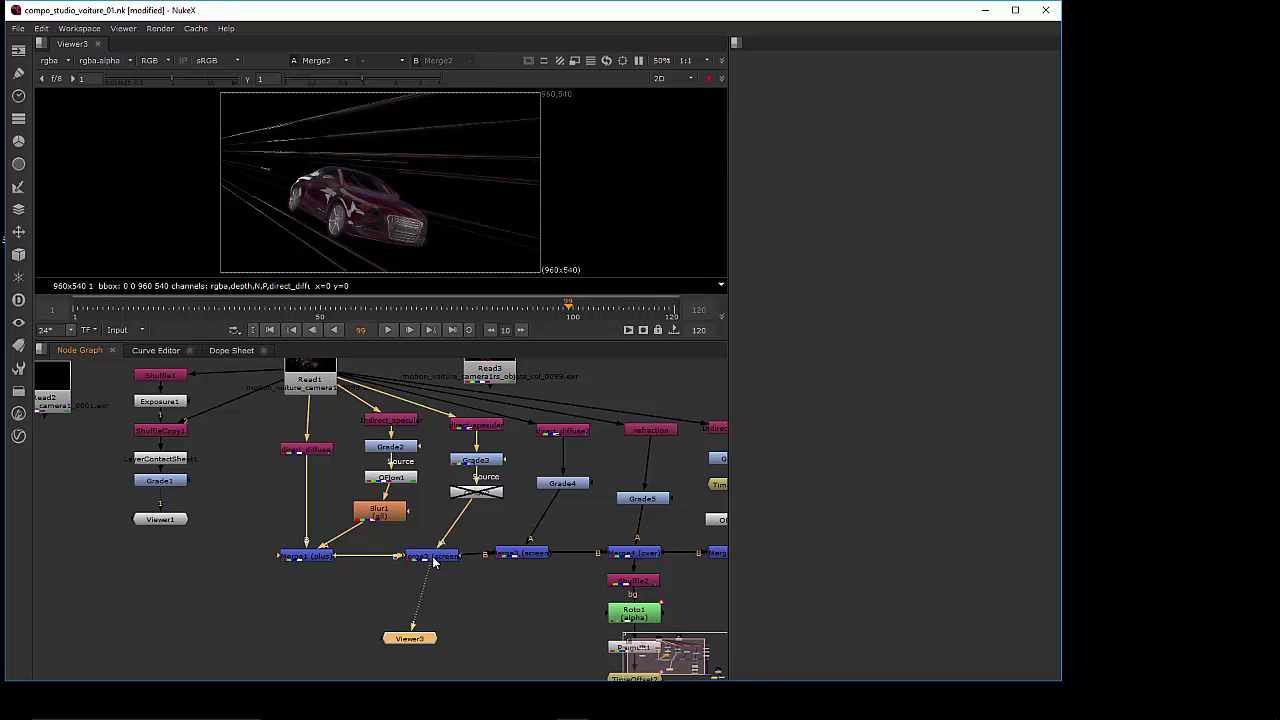
left_click(524, 556)
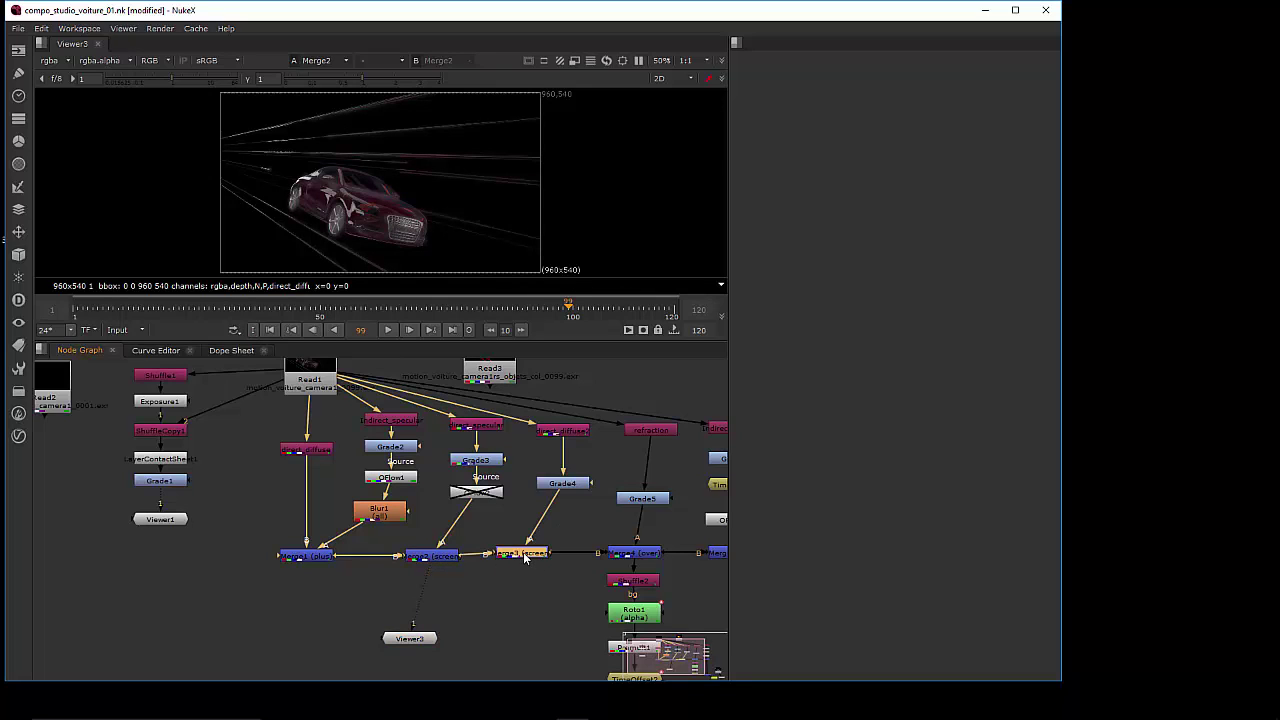
key("1")
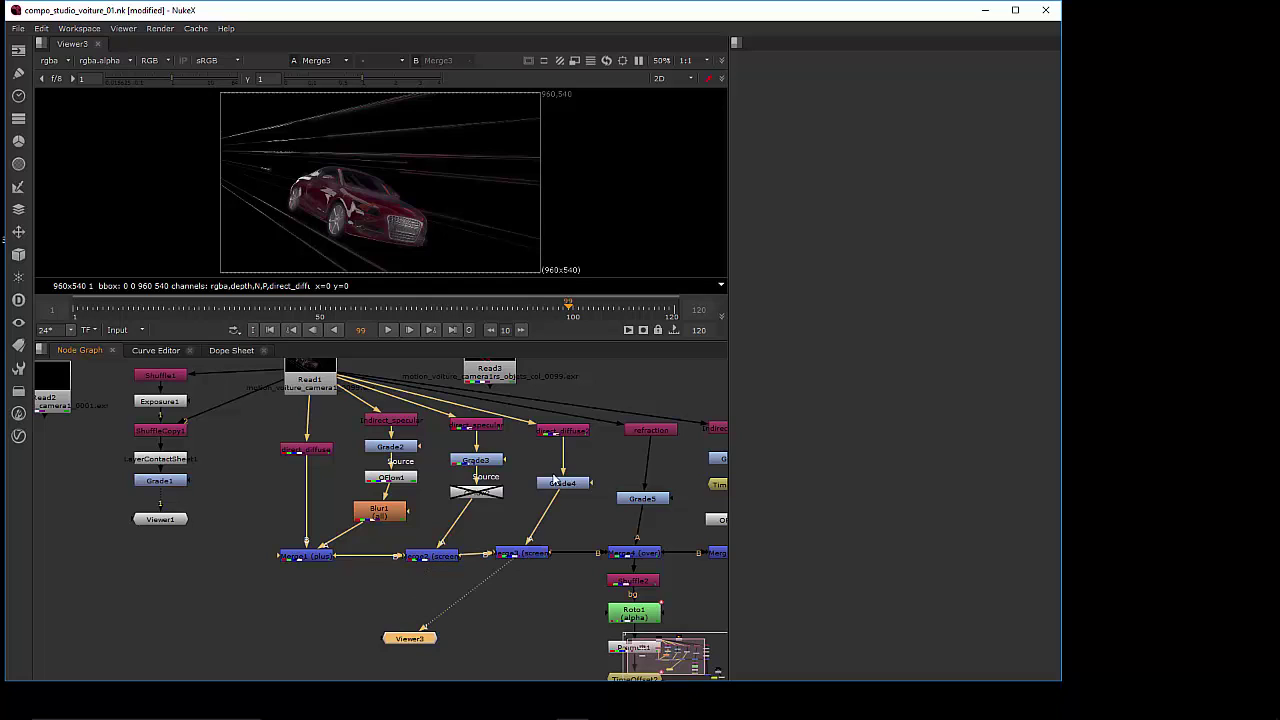
left_click(631, 556)
key("1")
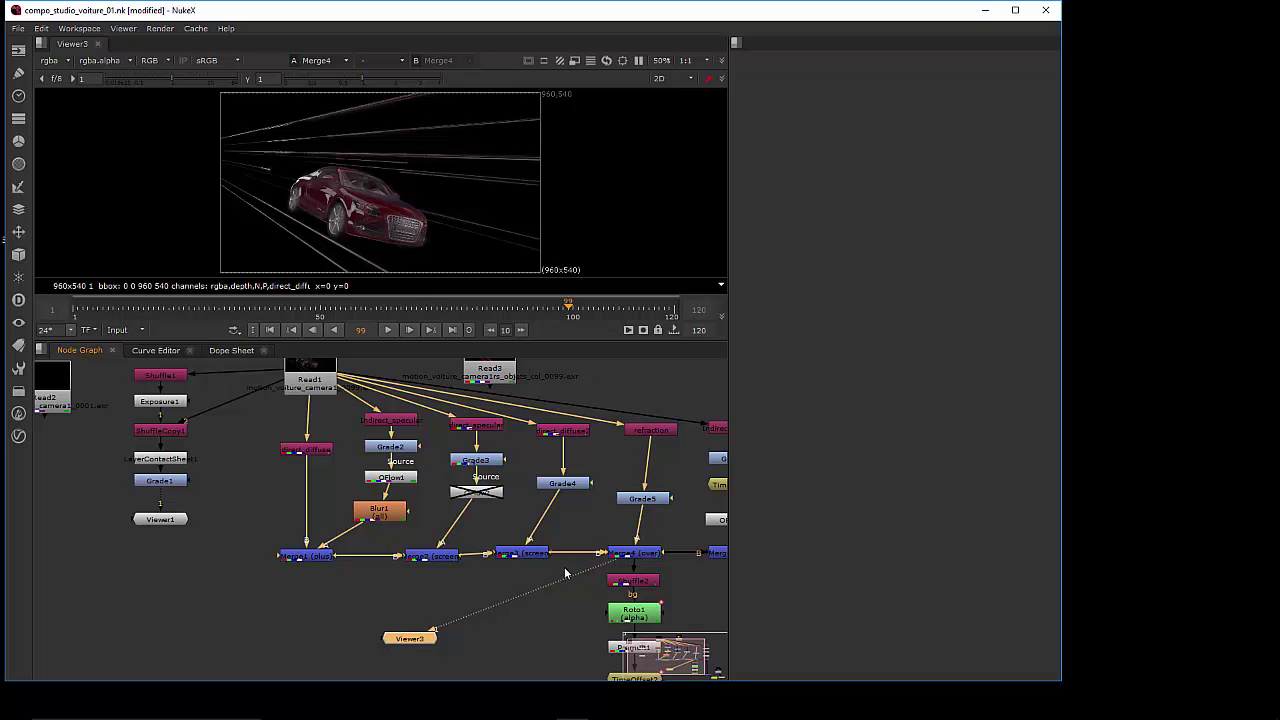
middle_click_drag(565, 575, 271, 539)
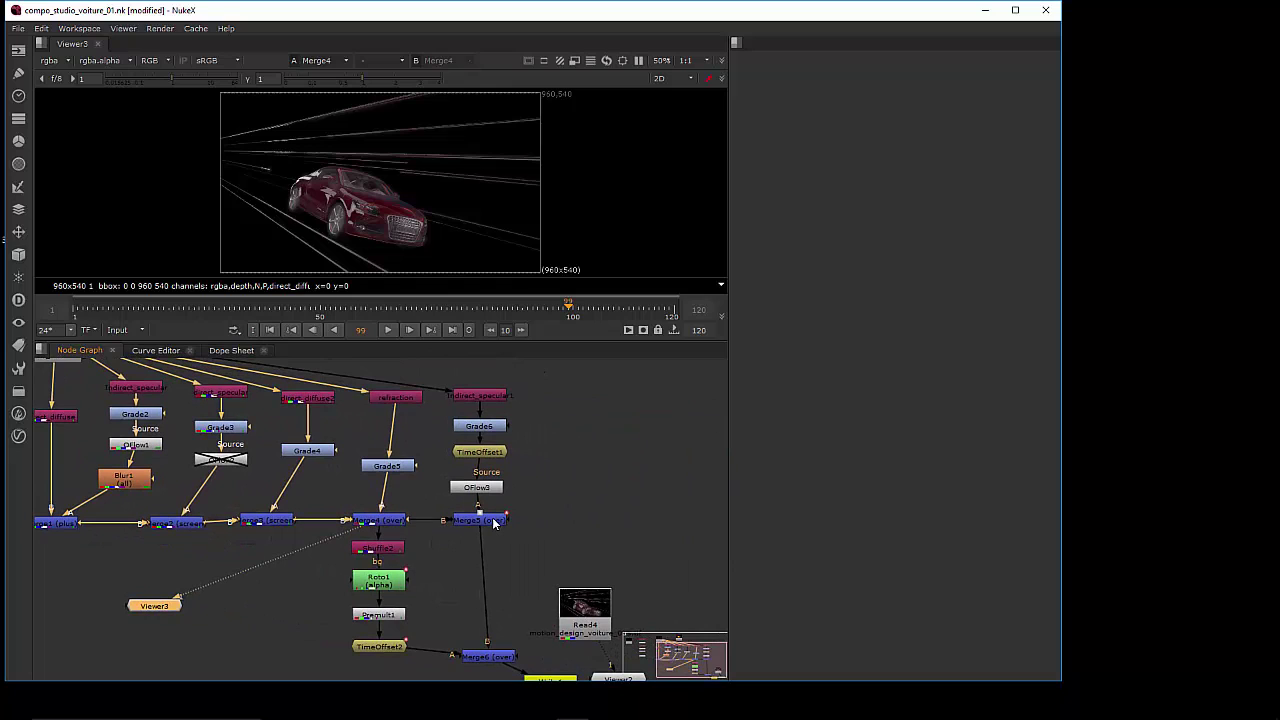
View Merge5, then Merge4, in Viewer3 and move the Viewer3 node to the right
left_click(493, 522)
key("1")
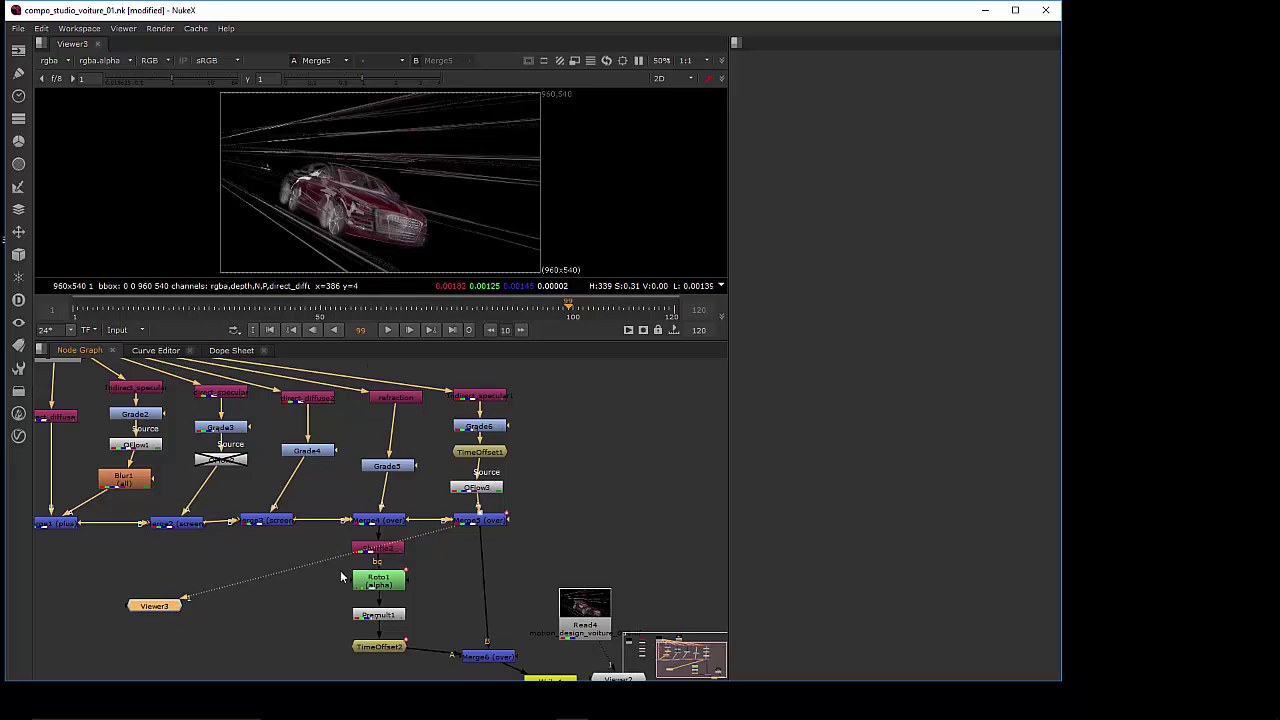
left_click(391, 522)
key("1")
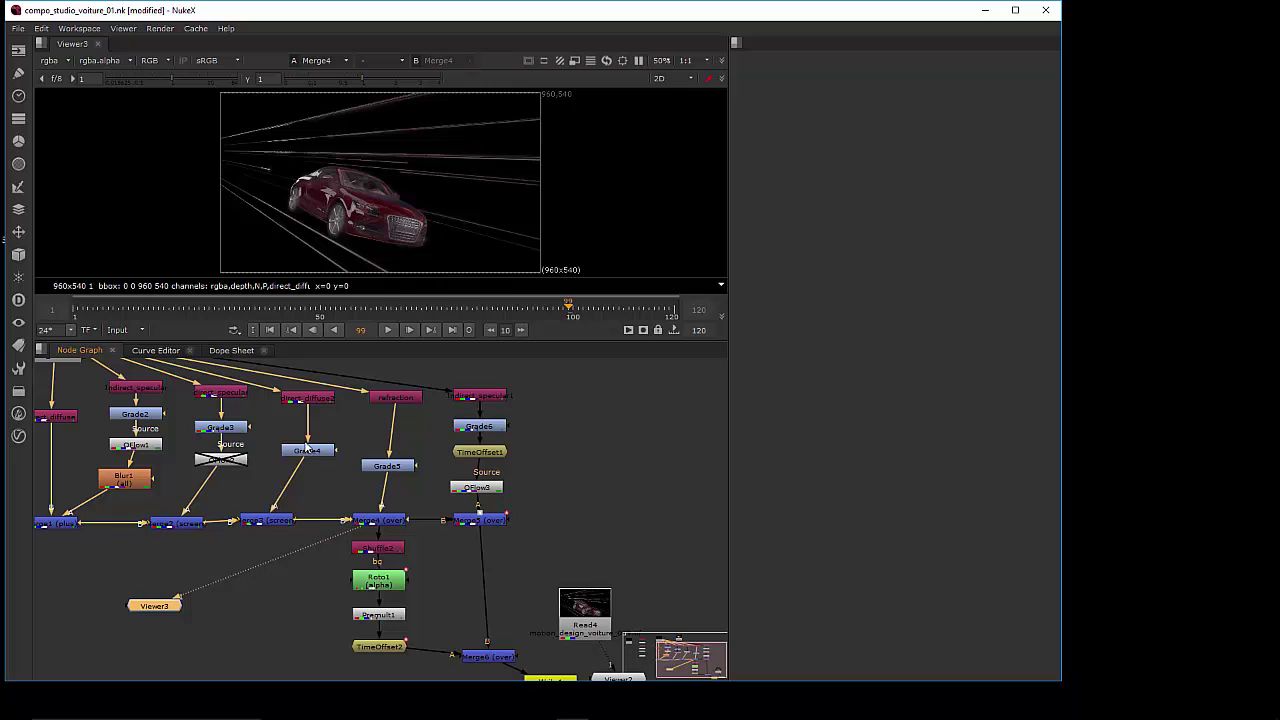
mouse_move(166, 606)
left_mouse_down()
mouse_move(568, 562)
mouse_move(565, 572)
left_mouse_up()
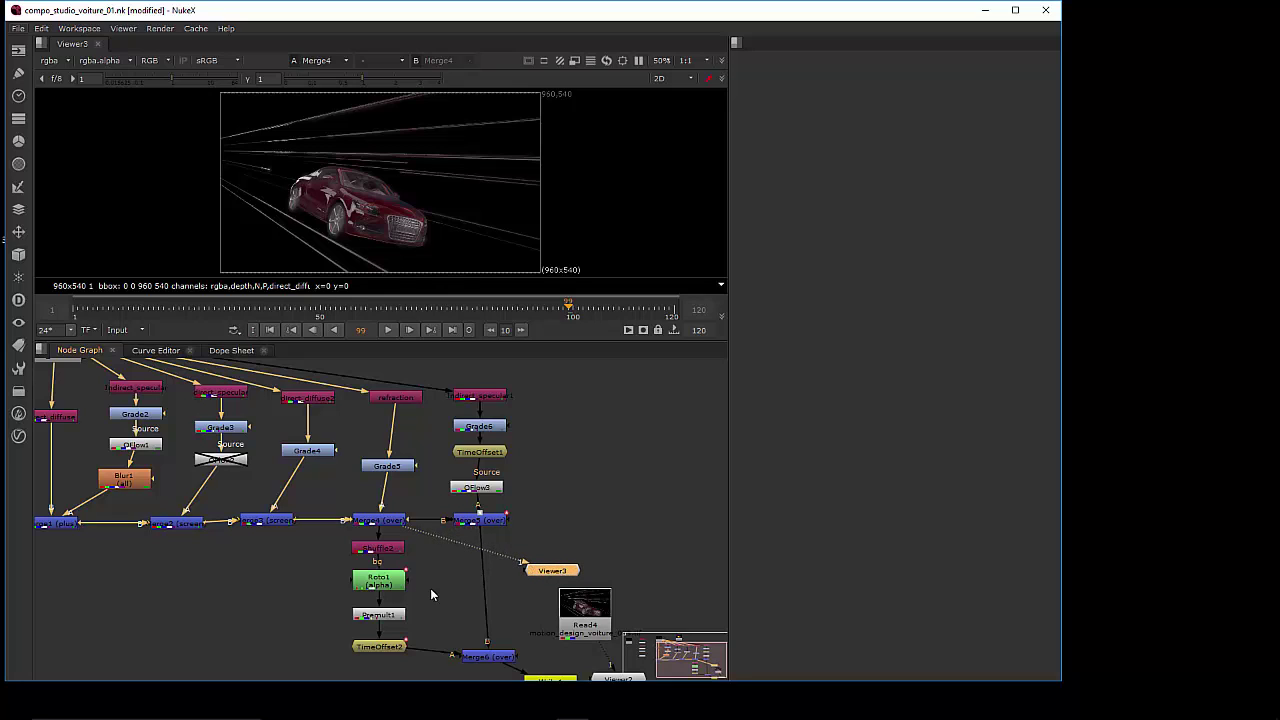
Show OFlow3's output in Viewer3 and select the TimeOffset1 node
left_click(381, 526)
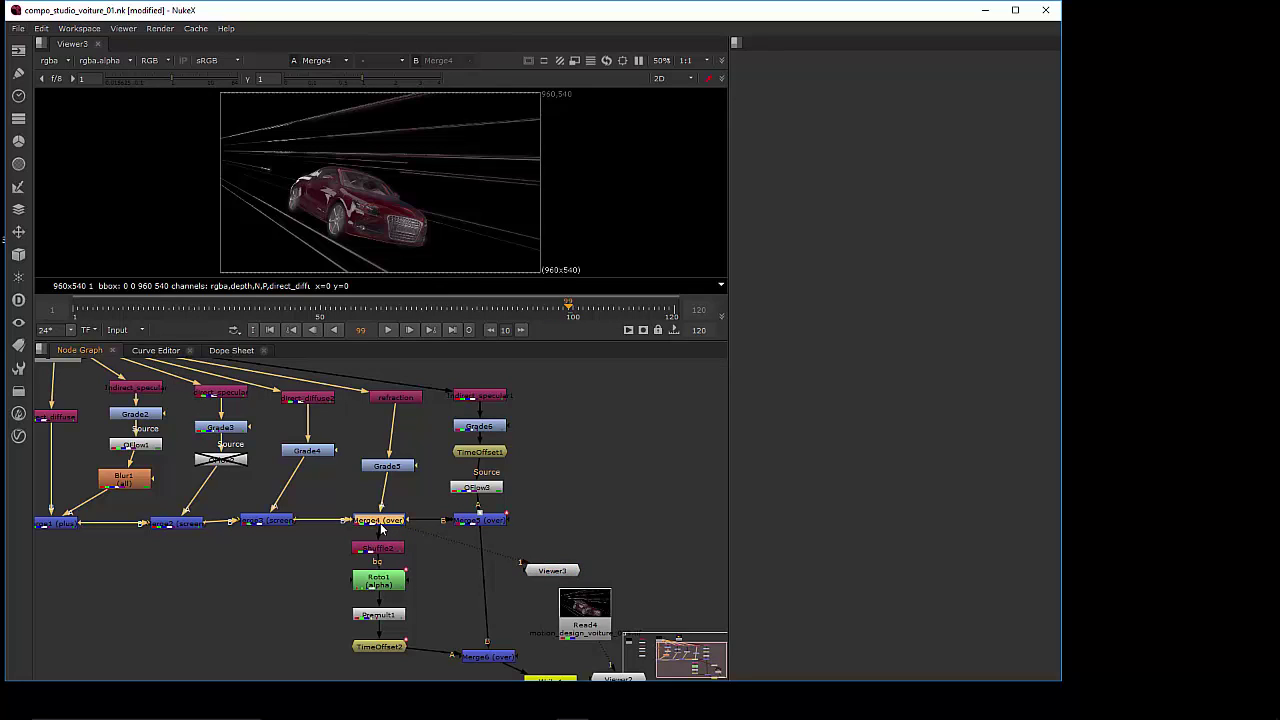
left_click(477, 522)
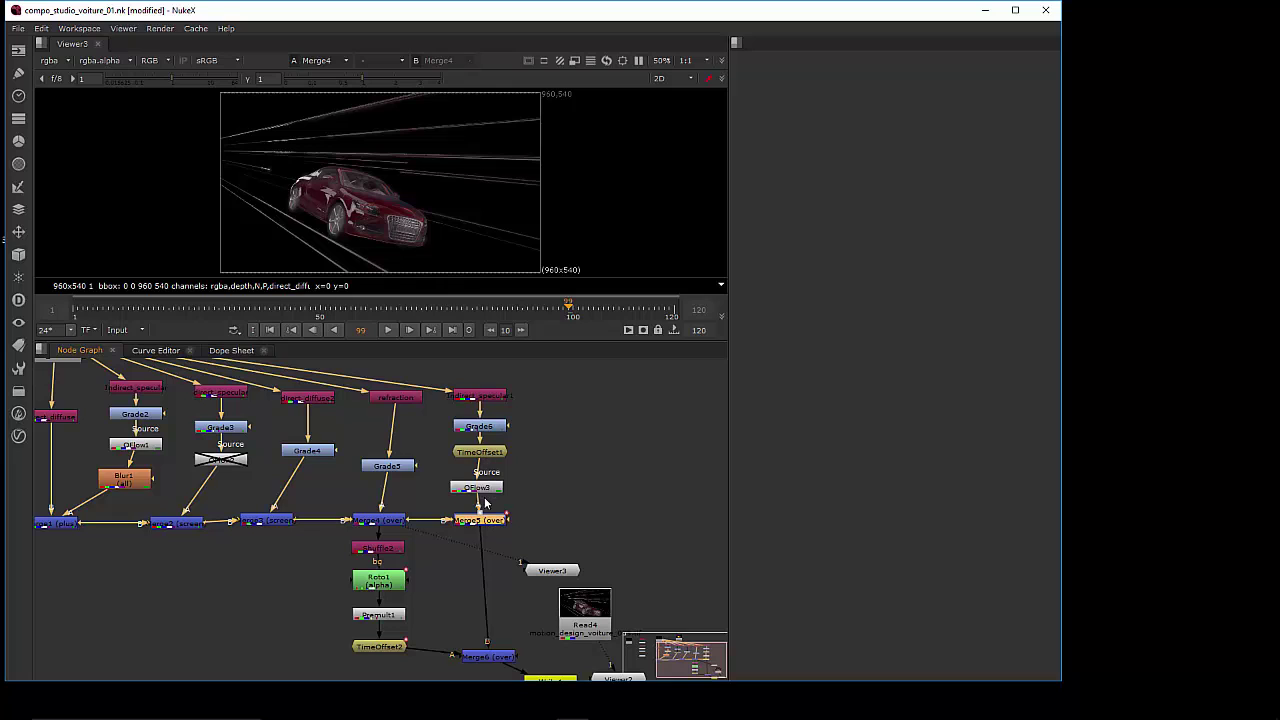
left_click(488, 492)
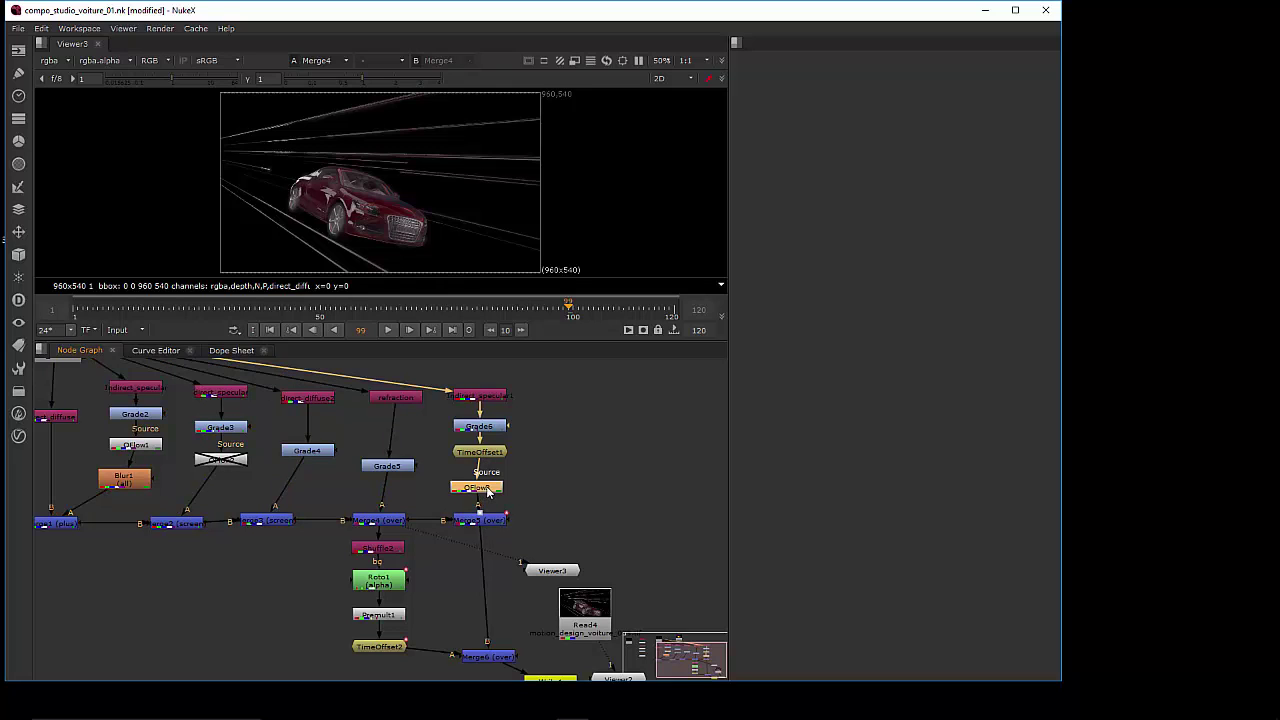
key("1")
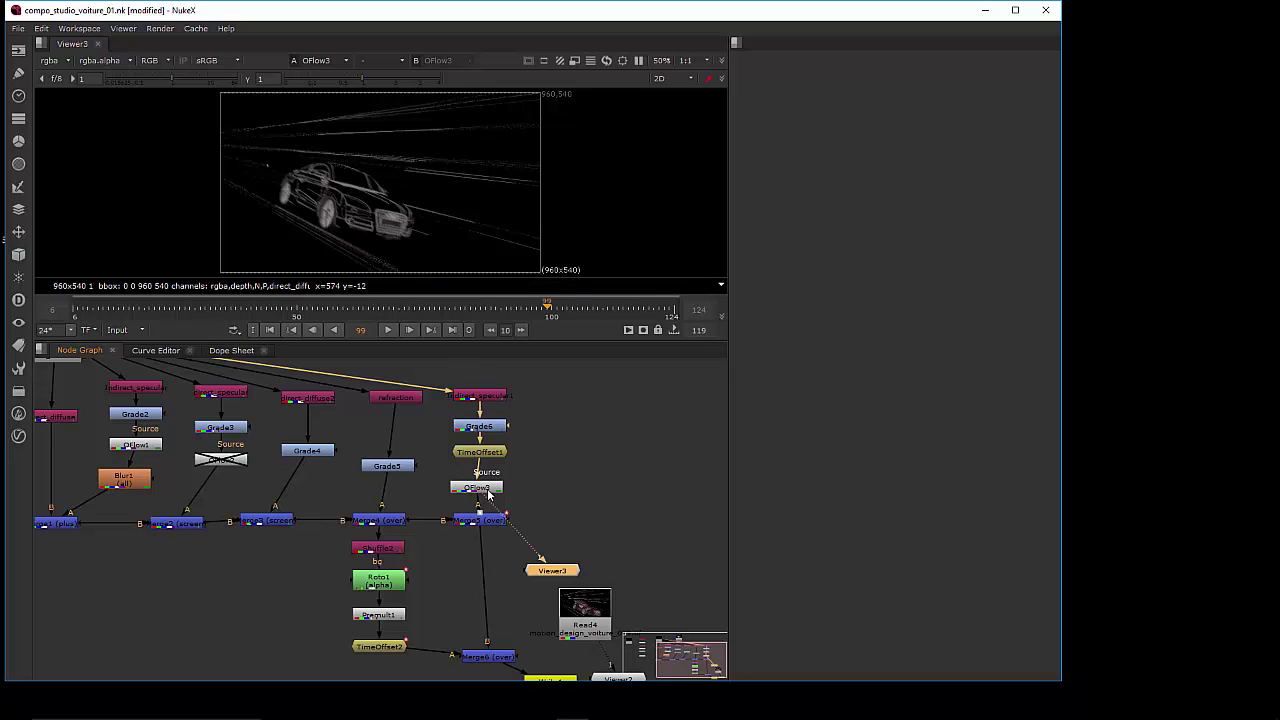
left_click(483, 453)
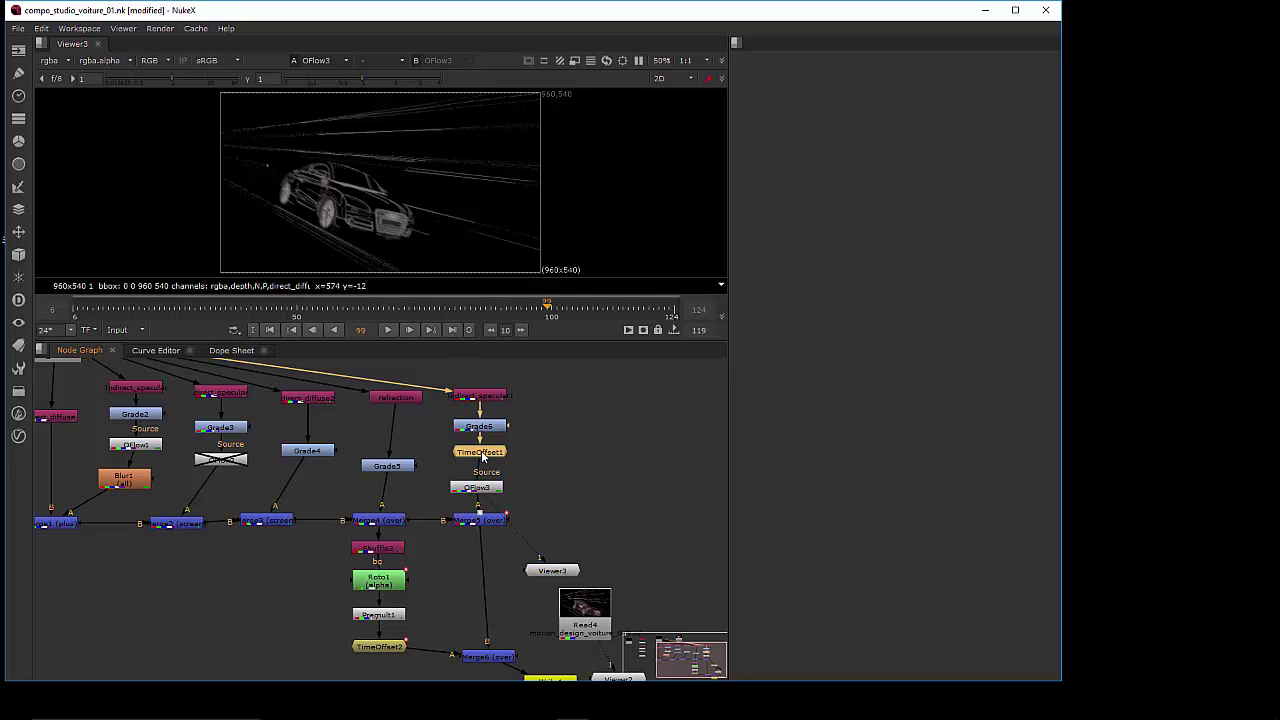
Check TimeOffset1's time offset of 5 in its floating settings, then close them
double_click(483, 453)
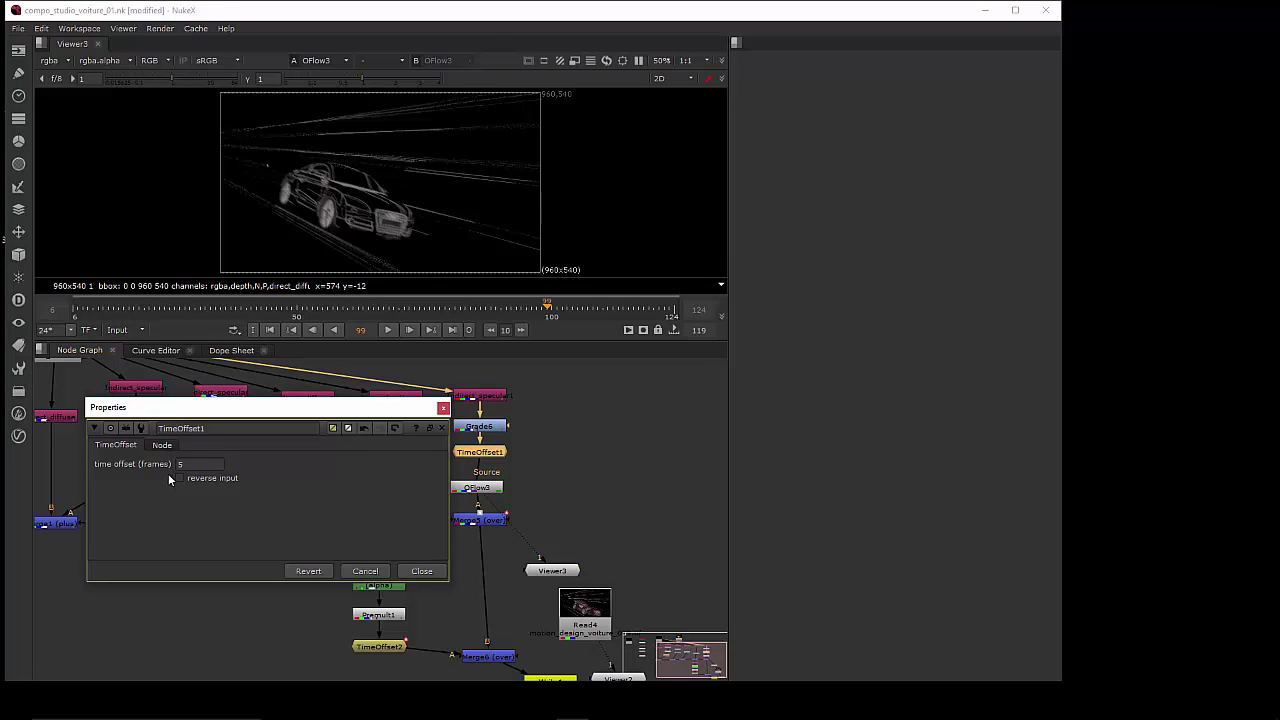
double_click(185, 465)
left_click(440, 408)
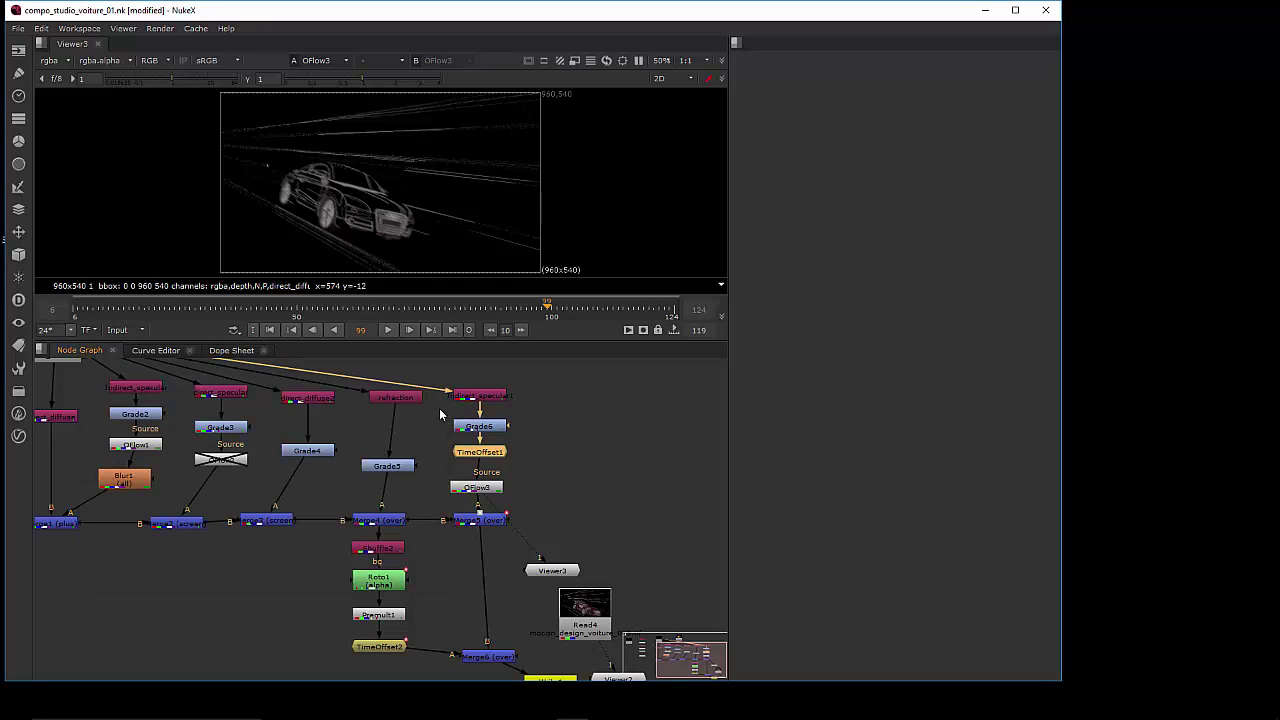
Dock a Properties pane on the right and load TimeOffset1's settings into it
right_click(774, 39)
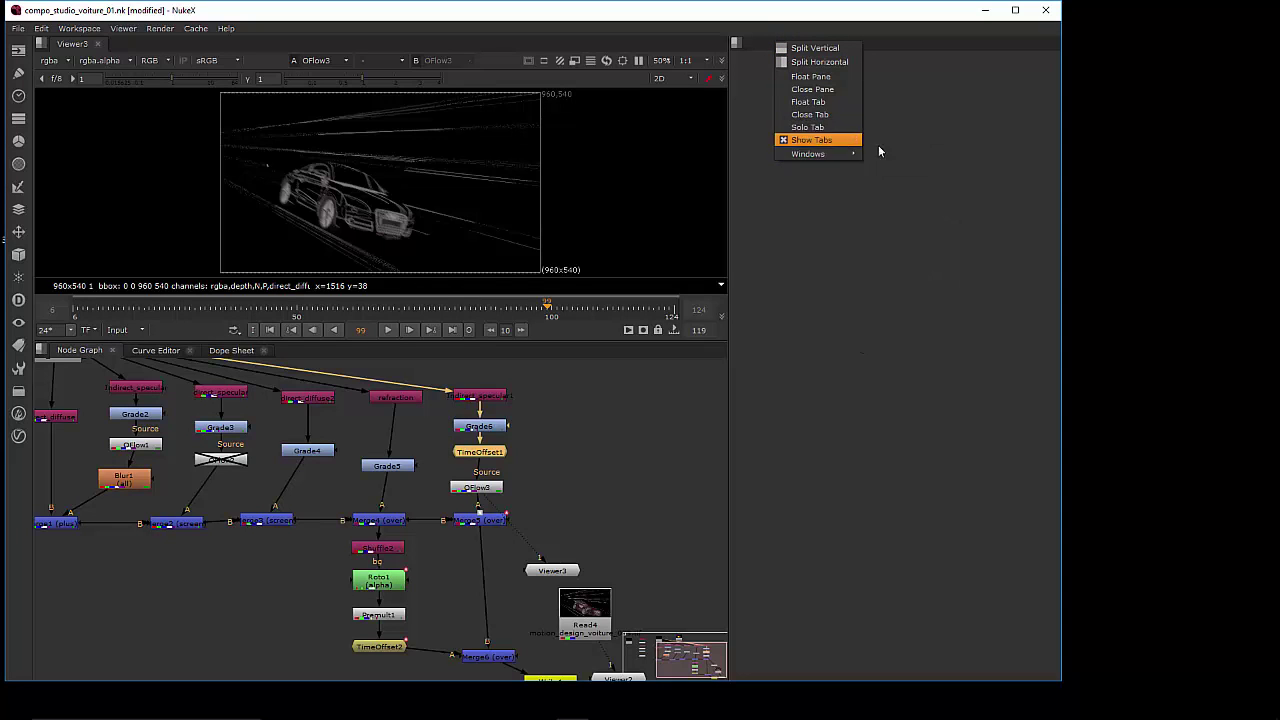
mouse_move(812, 153)
left_click(896, 167)
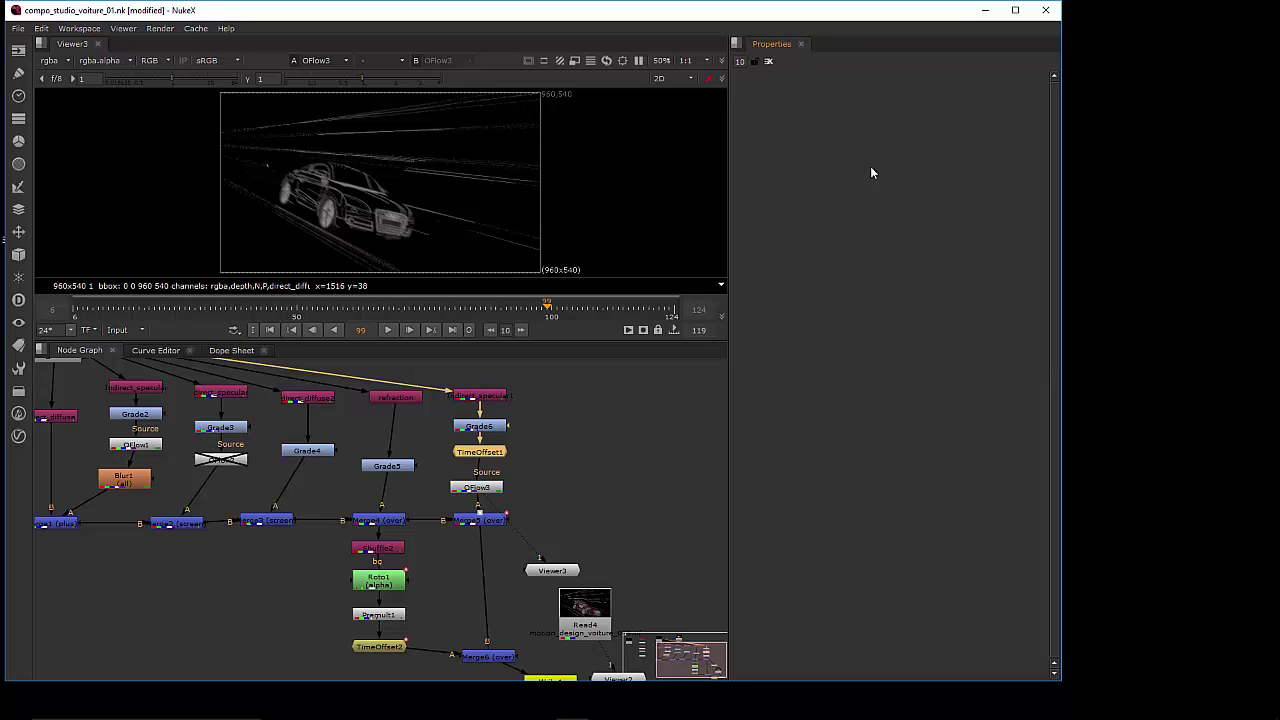
left_click_drag(550, 572, 550, 564)
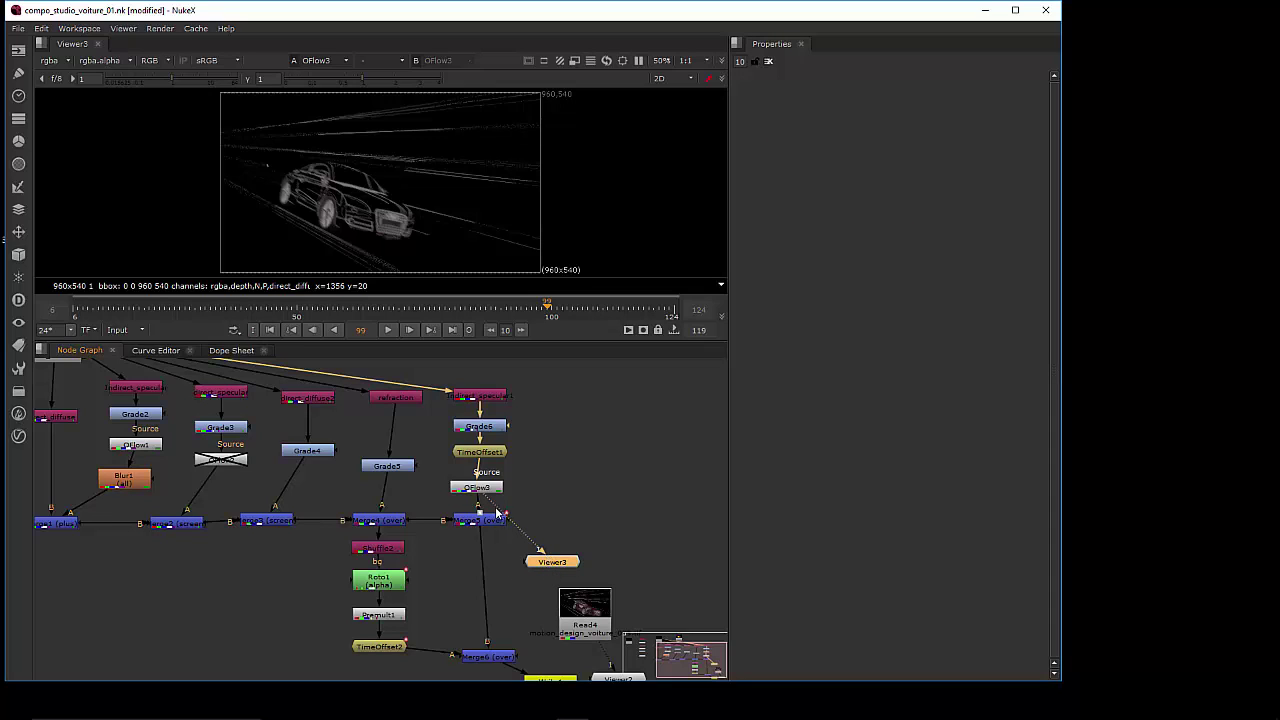
double_click(480, 452)
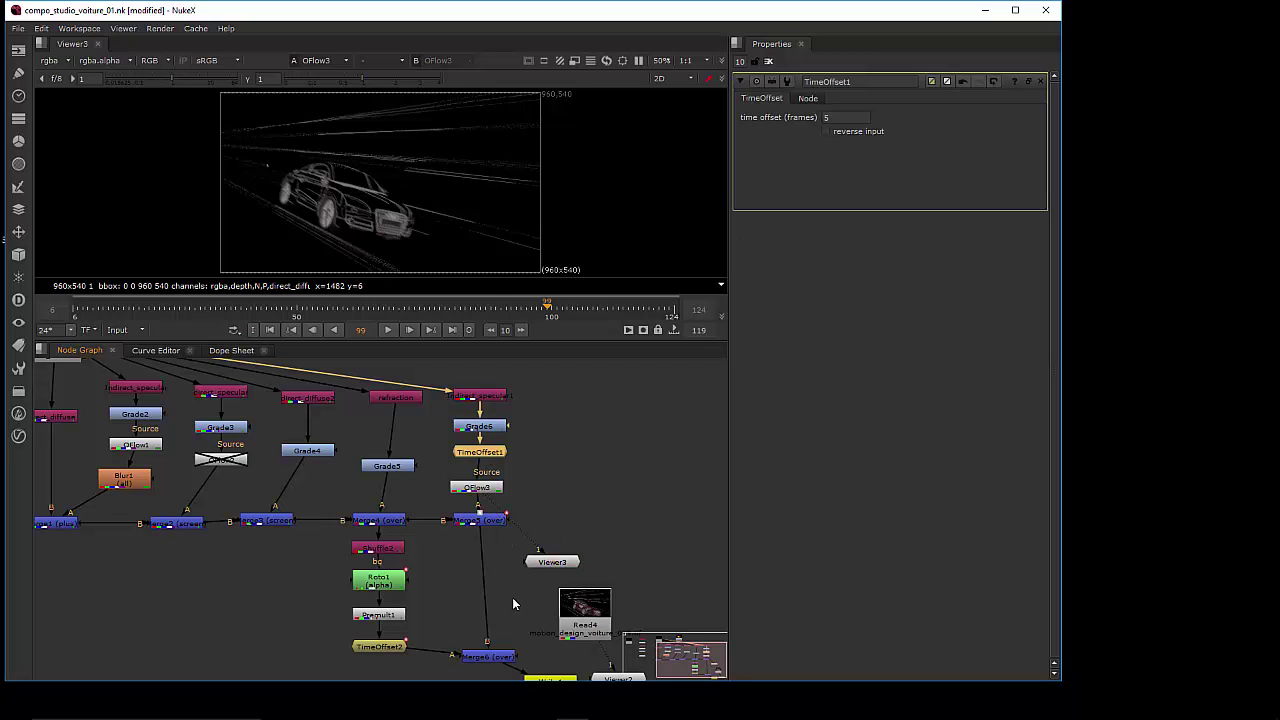
Zoom the Node Graph to the bottom of the tree and view Merge6's final composite
scroll(511, 590, "up", 2)
scroll(514, 568, "up", 1)
scroll(505, 570, "up", 1)
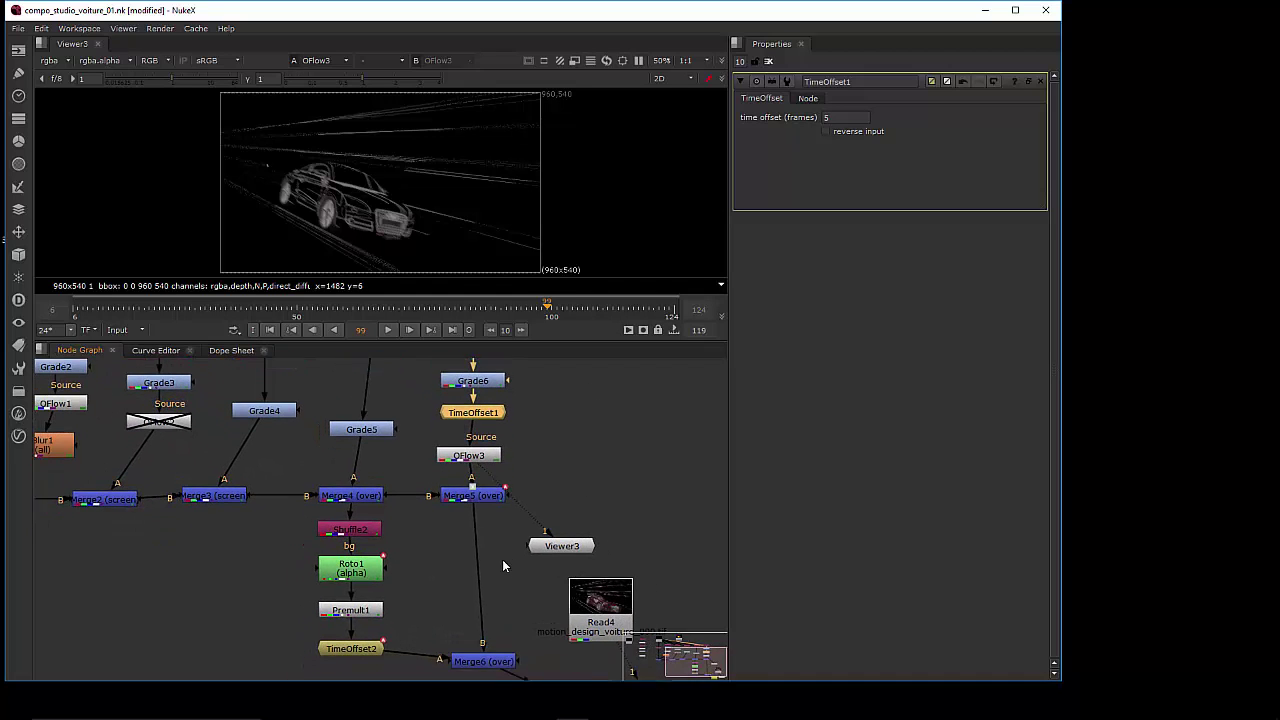
middle_click_drag(502, 566, 492, 502)
left_click(467, 598)
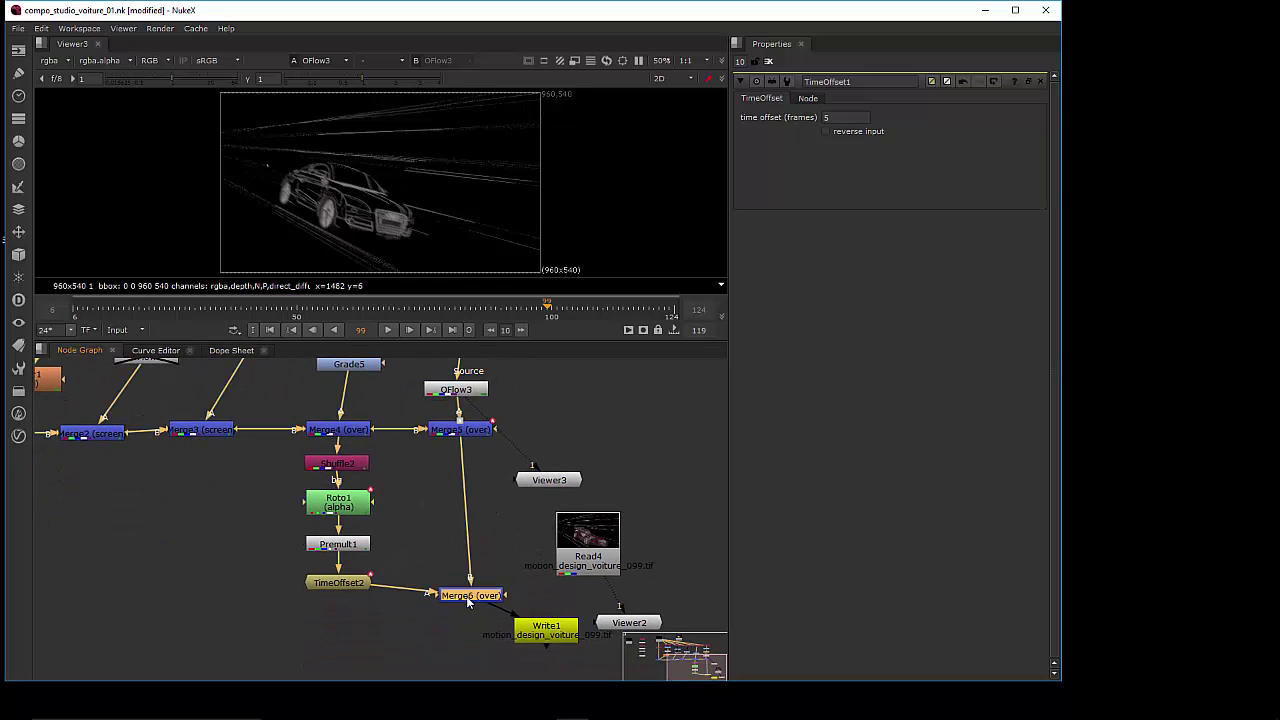
key("1")
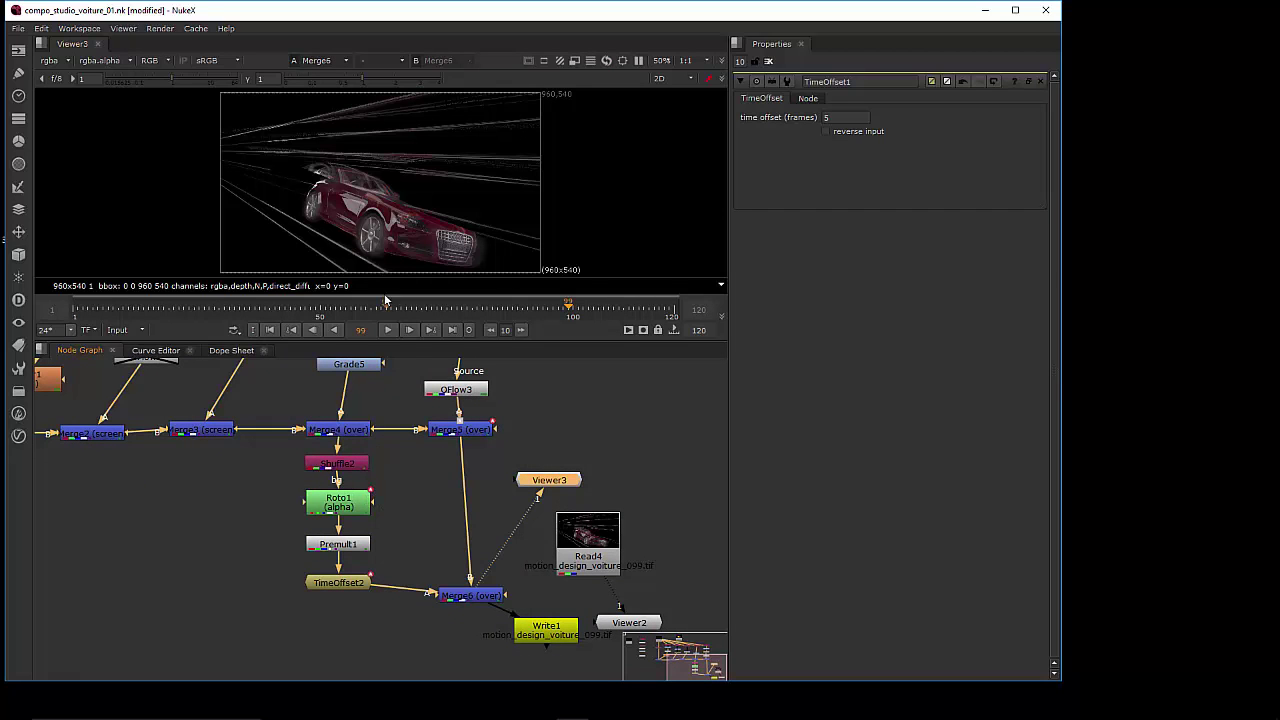
Disable Roto1, compare Merge4 with Merge6 in the viewer, and nudge Merge6 up-left
left_click(339, 507)
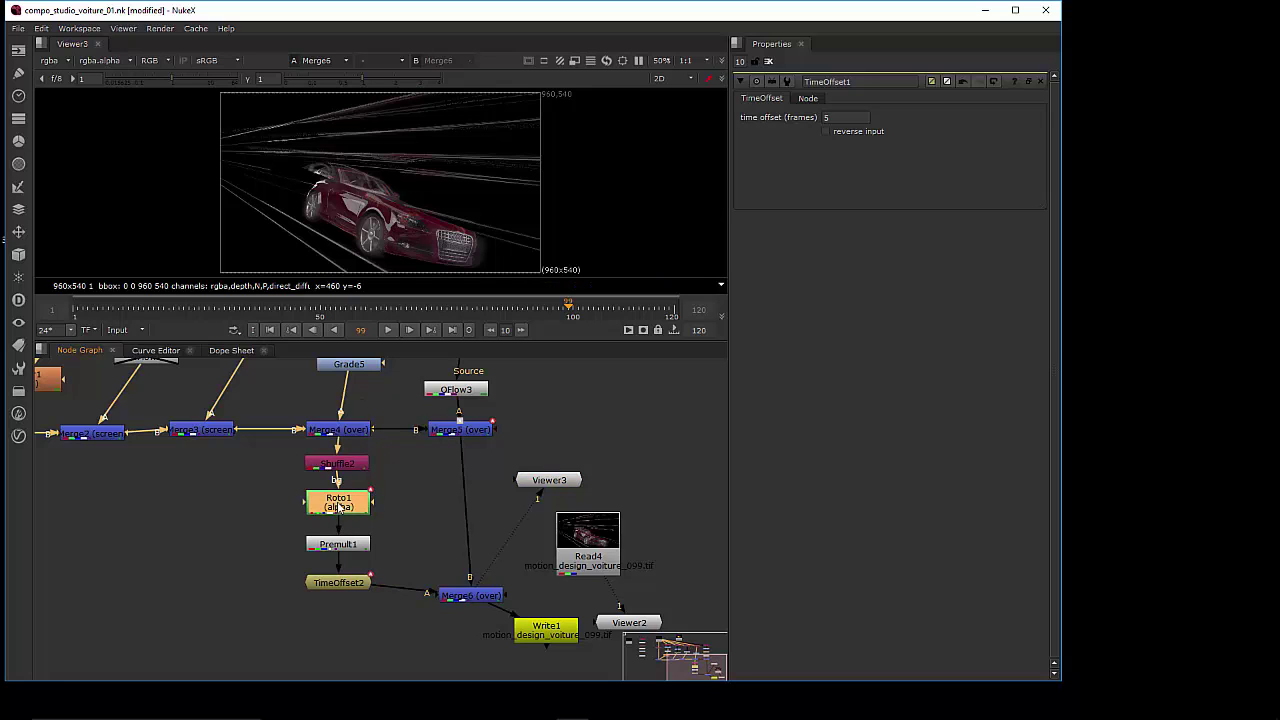
key("d")
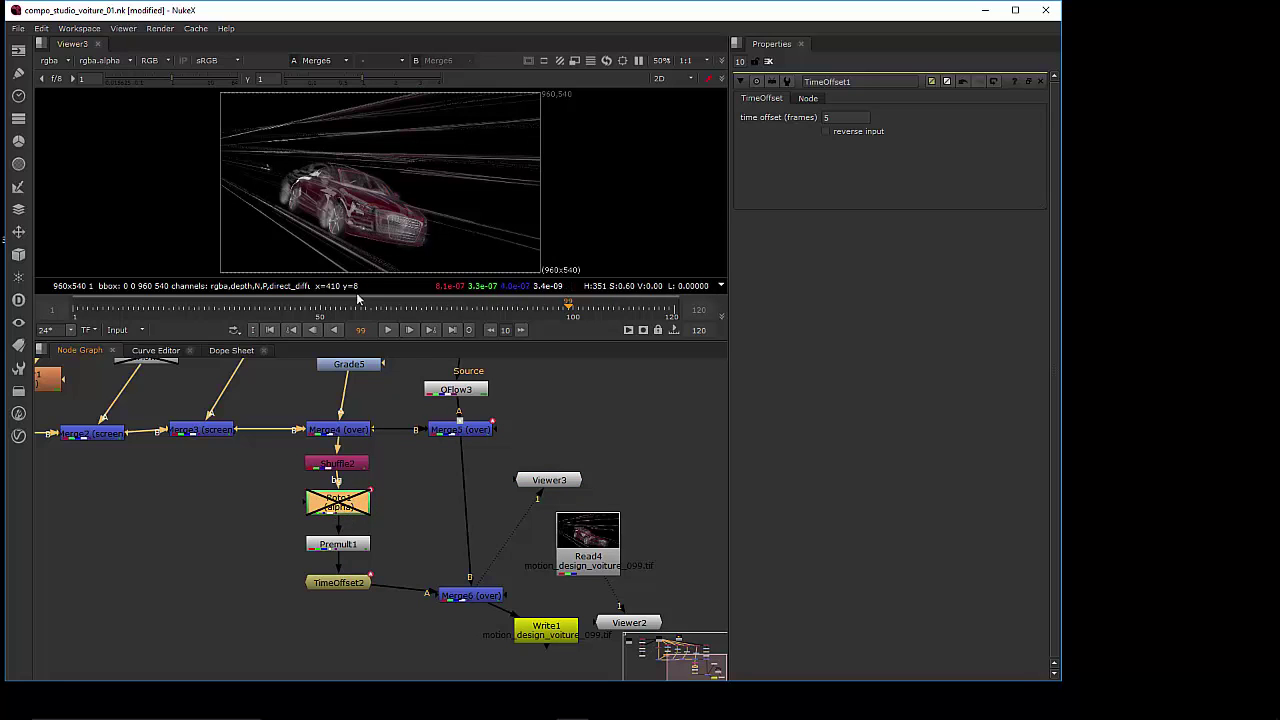
left_click(354, 434)
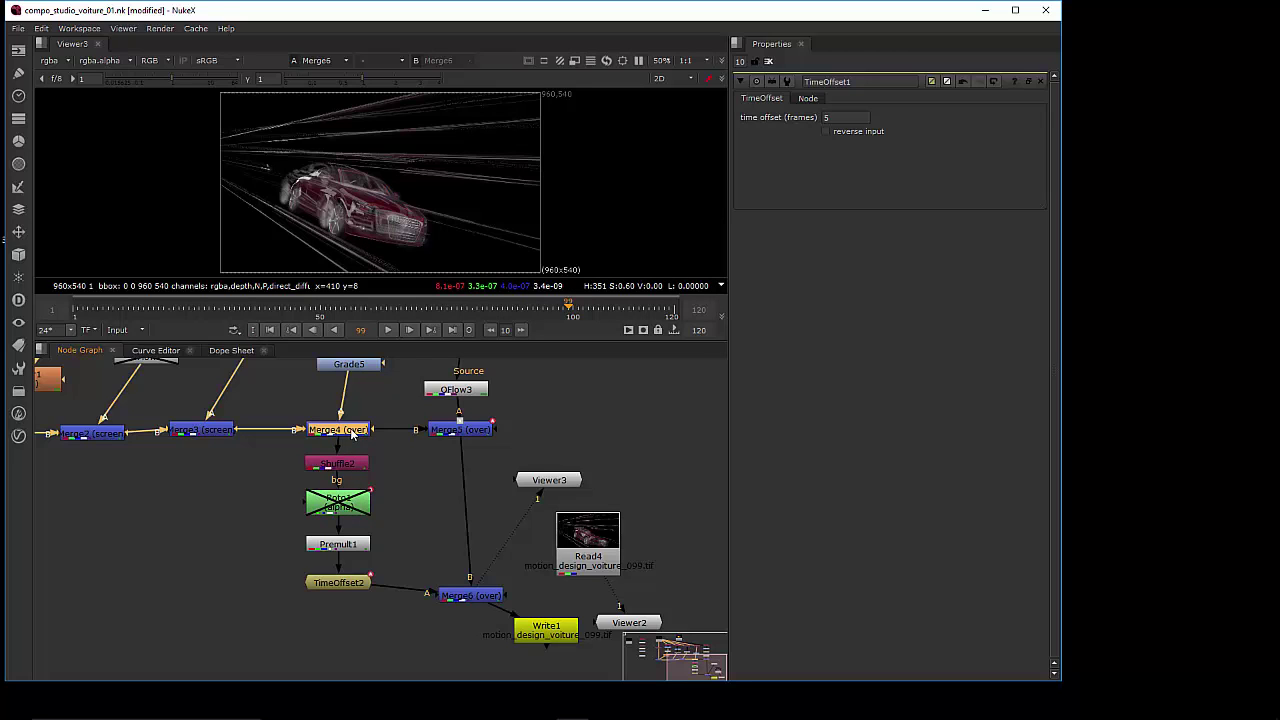
key("1")
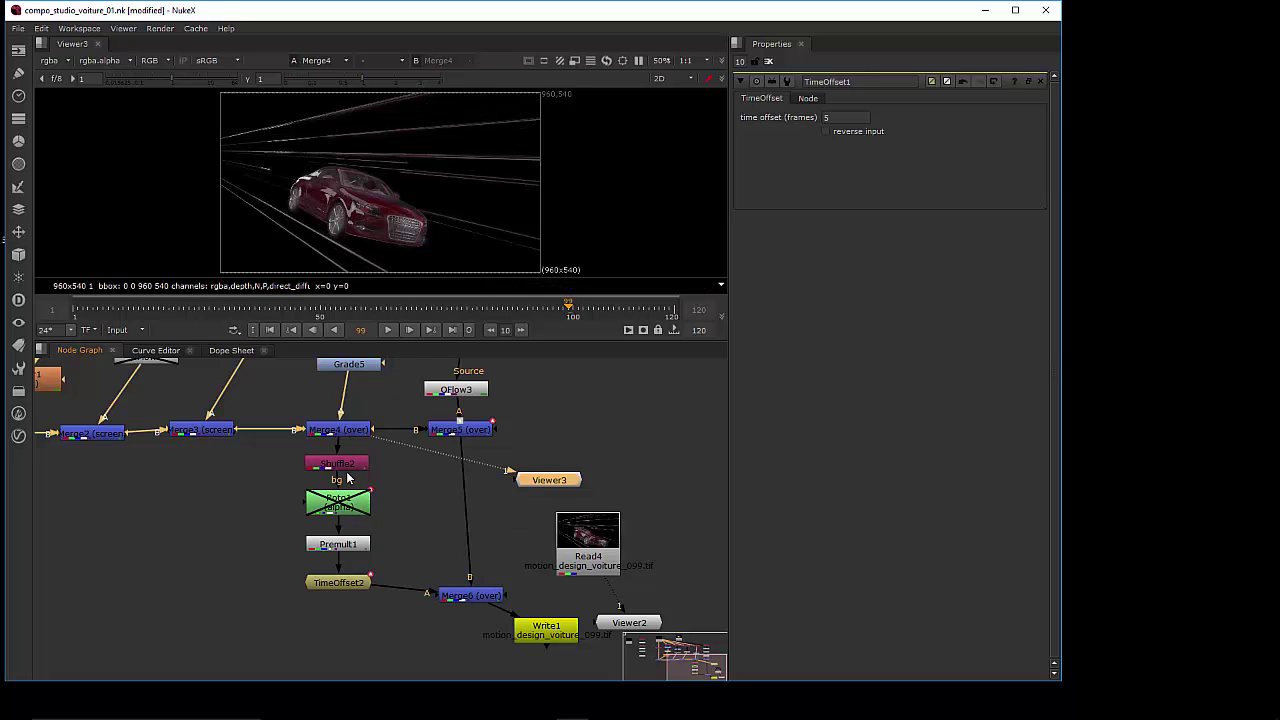
left_click(484, 598)
key("1")
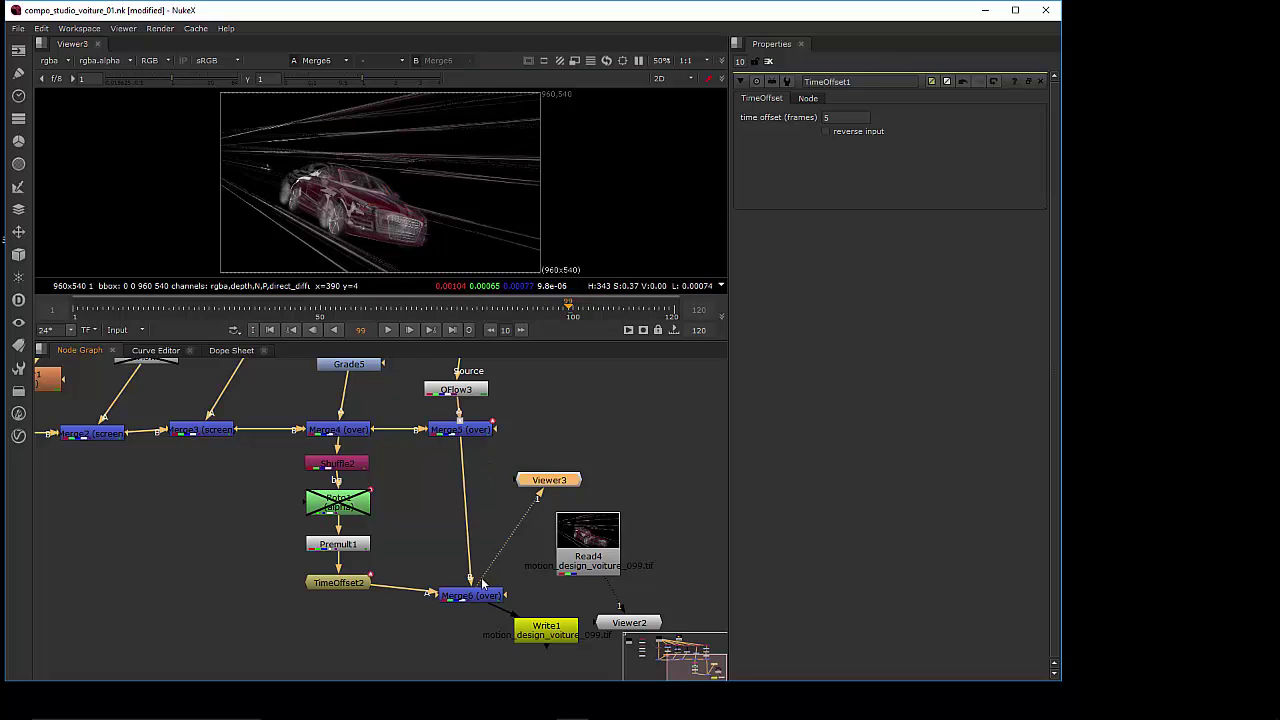
left_click_drag(476, 597, 466, 591)
Inspect TimeOffset2's time_offset animation curve in its settings, then return to the node tree
left_click(342, 585)
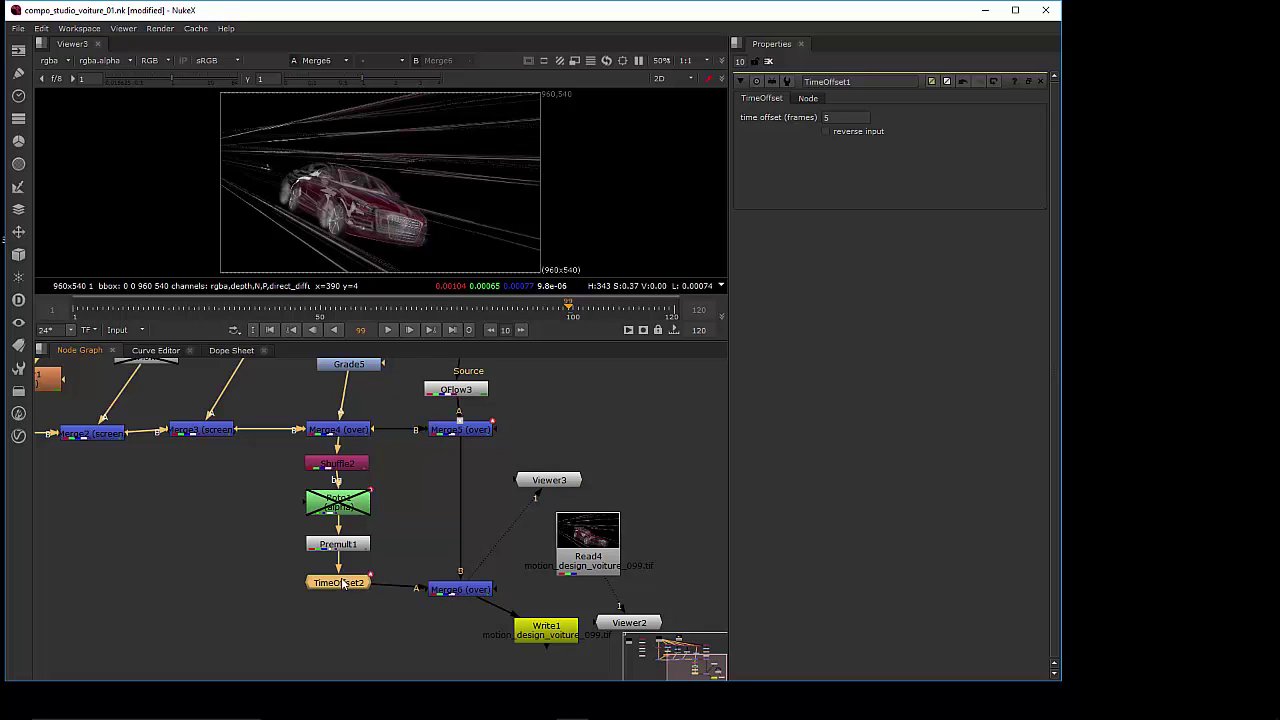
double_click(343, 585)
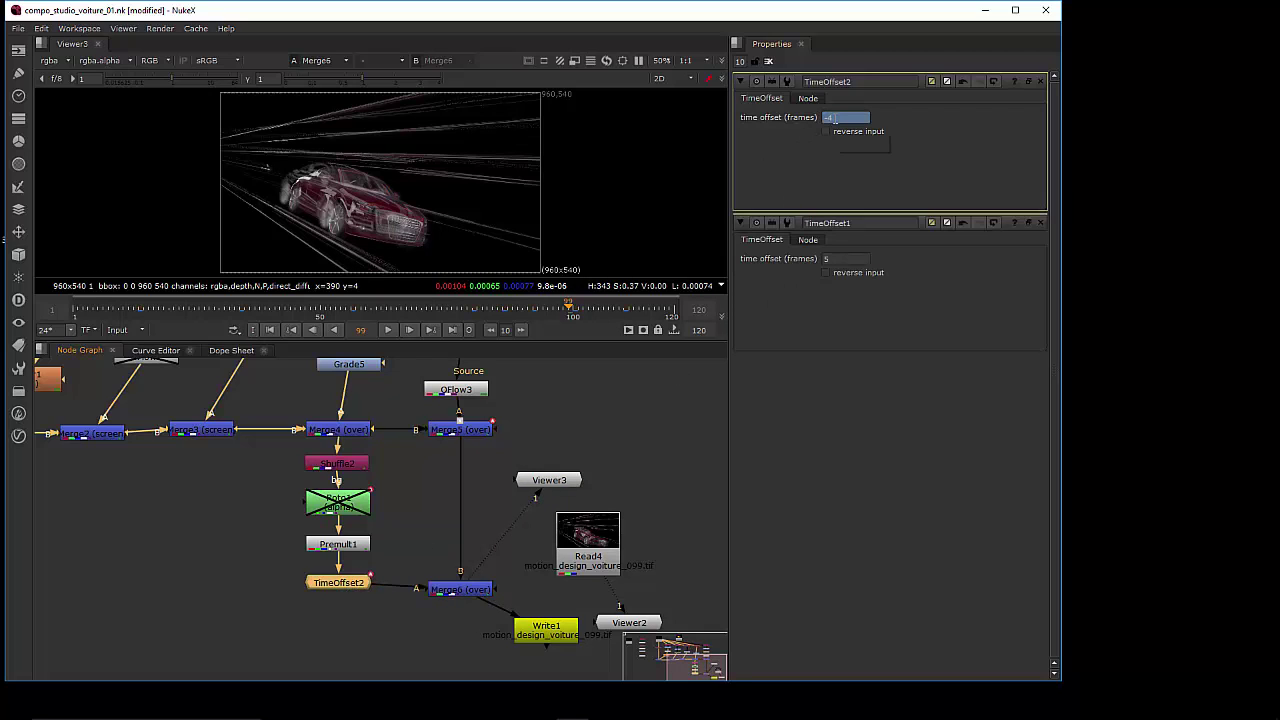
left_click(156, 352)
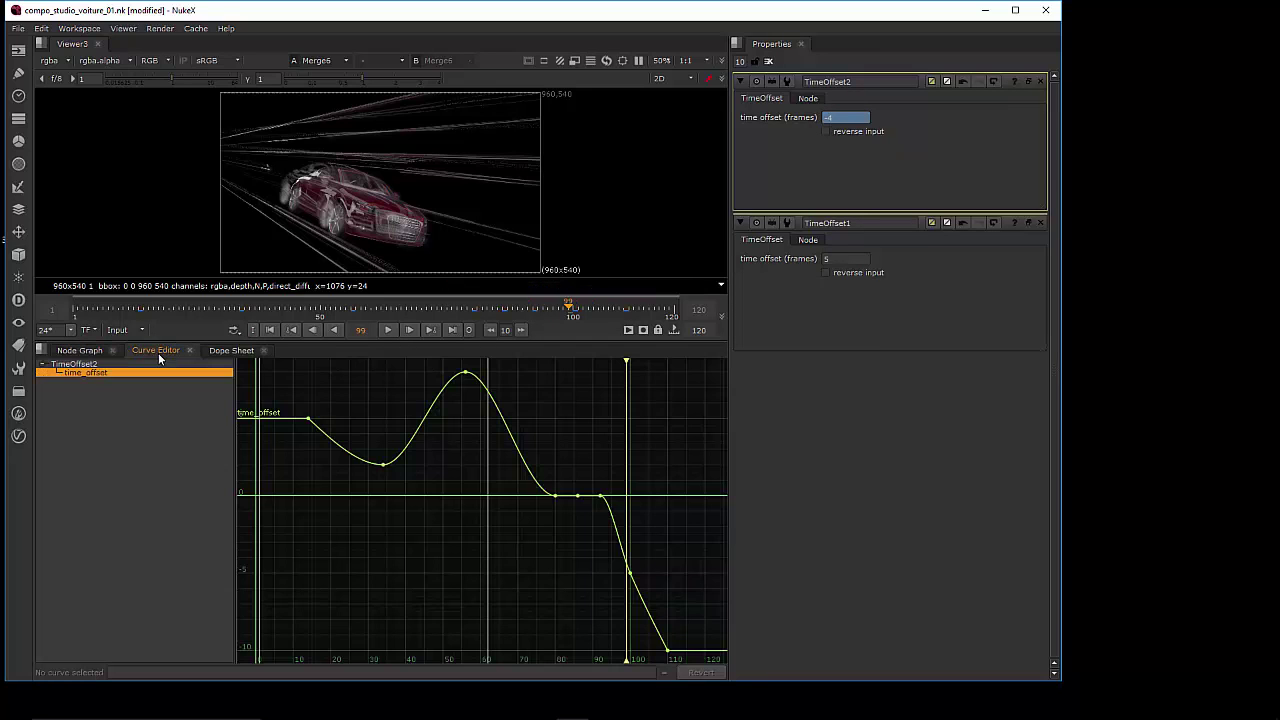
left_click(85, 354)
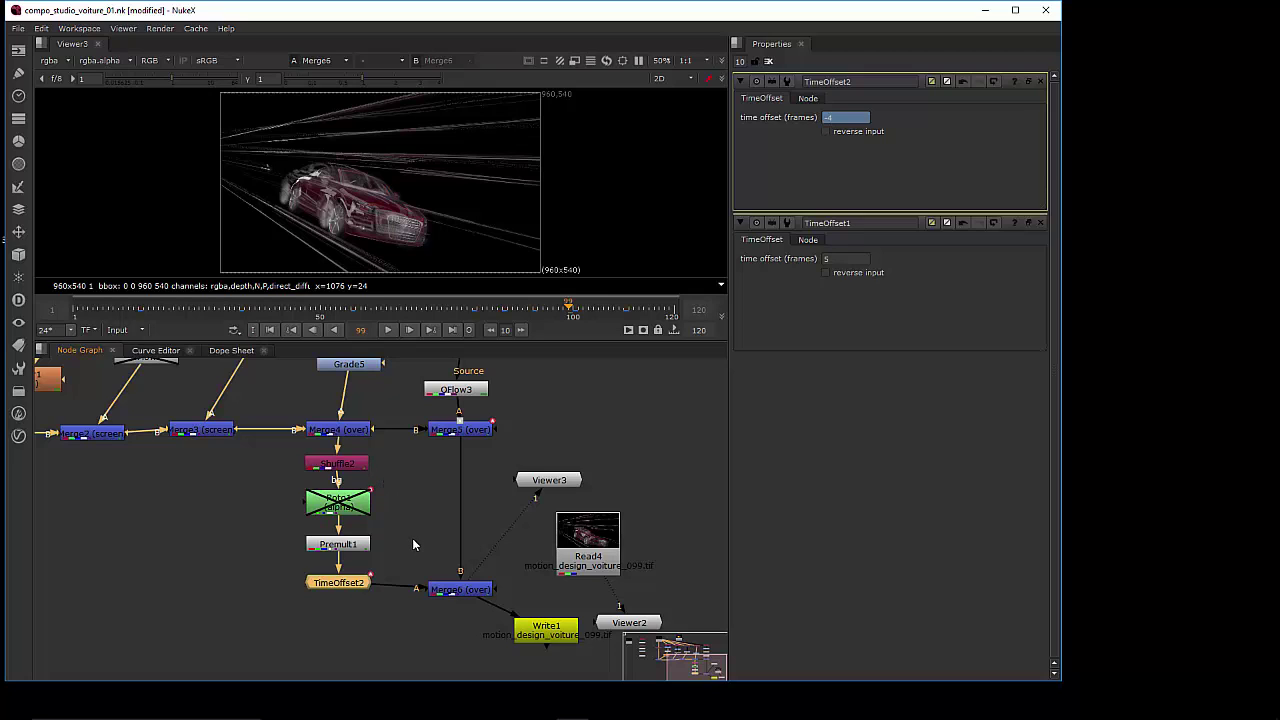
Re-enable the Roto1 node so the car shows solid again
scroll(418, 537, "up", 1)
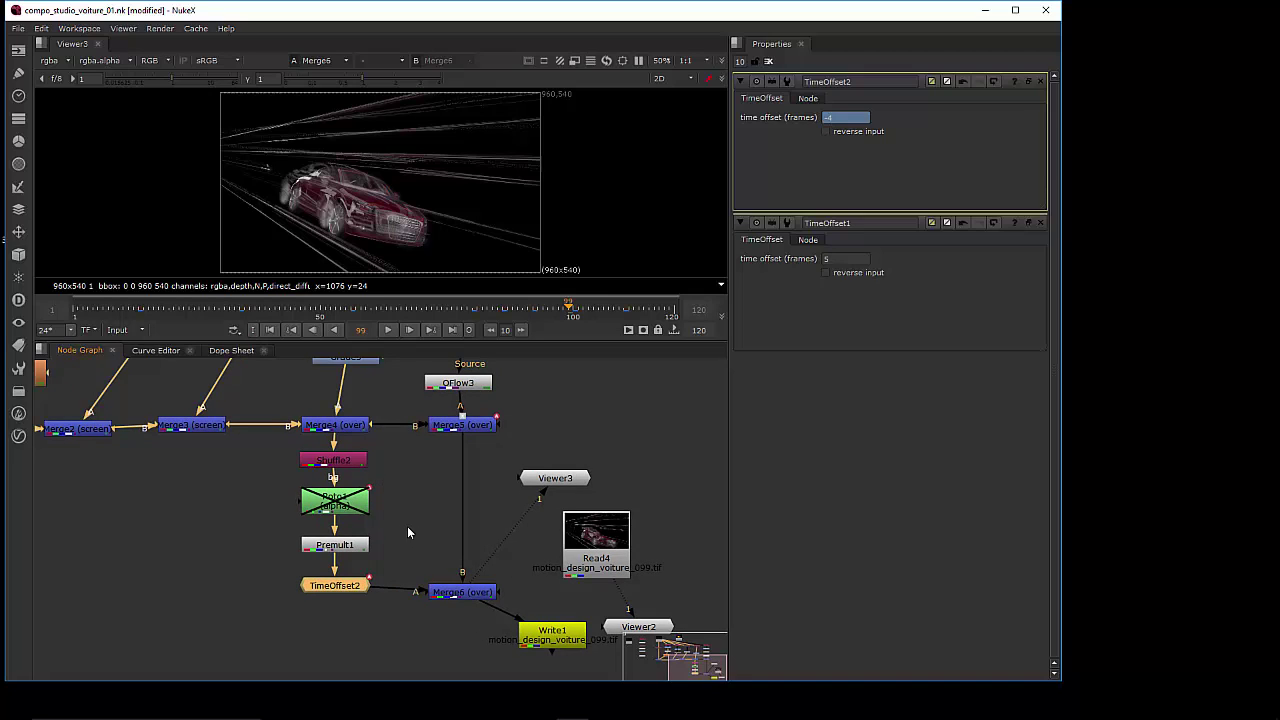
left_click(337, 505)
key("d")
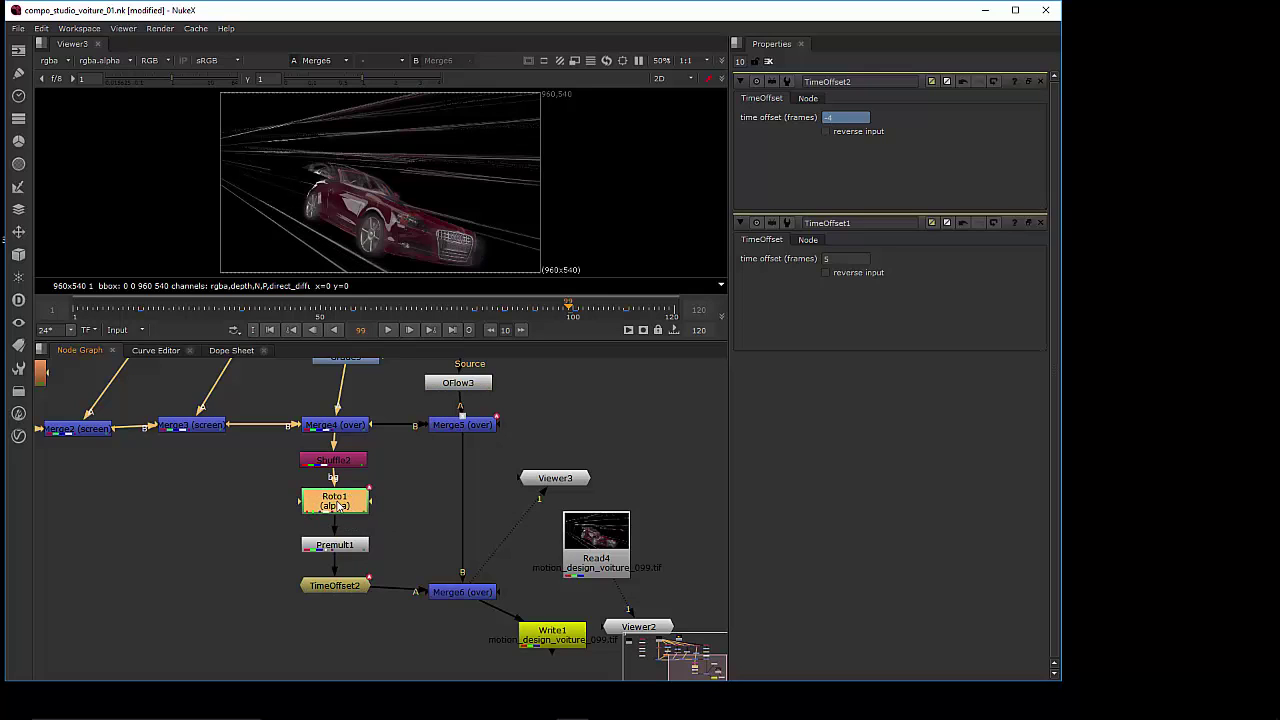
Open Roto1's settings and check the wipe at frames 3, 14, 25 and 33
double_click(337, 505)
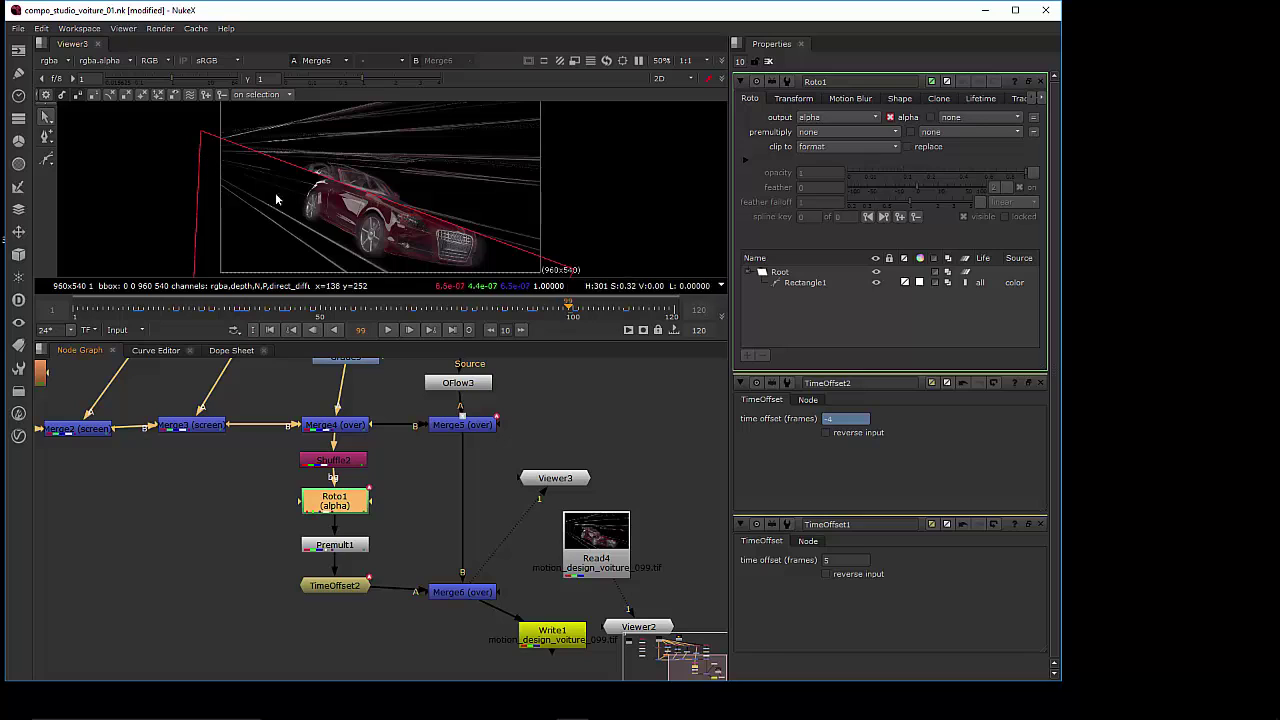
left_click_drag(101, 311, 85, 315)
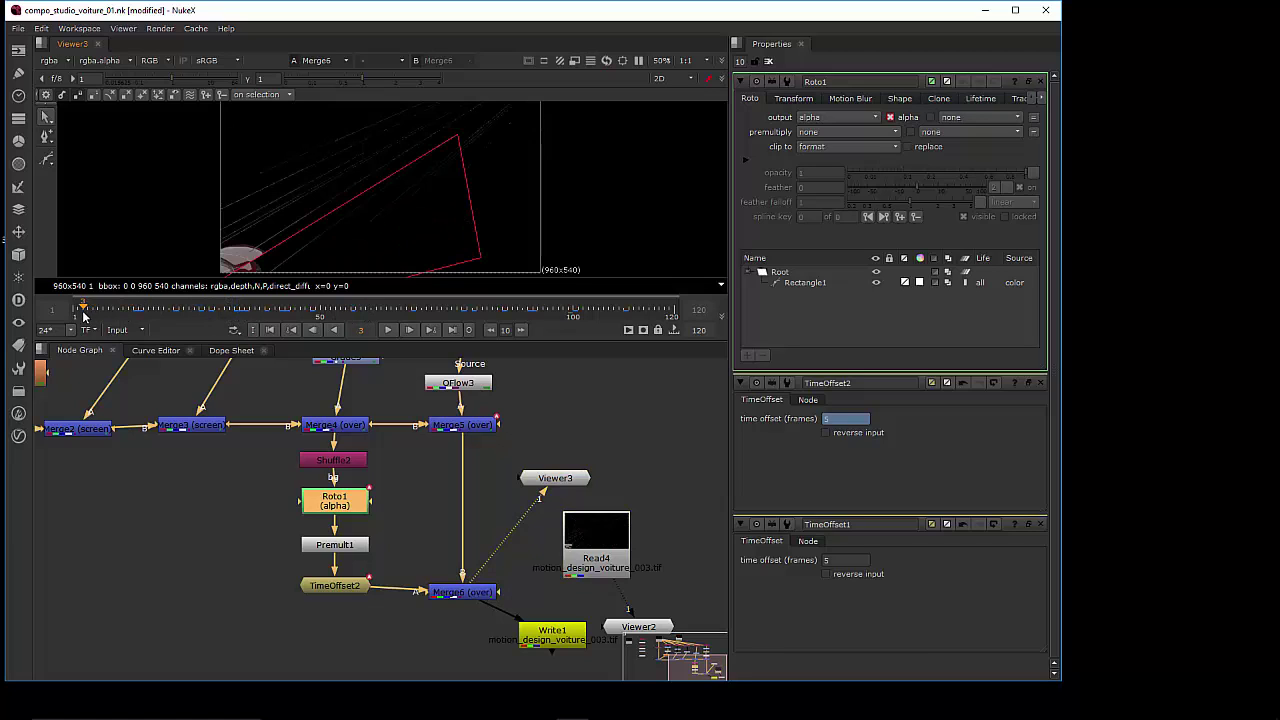
left_click(139, 309)
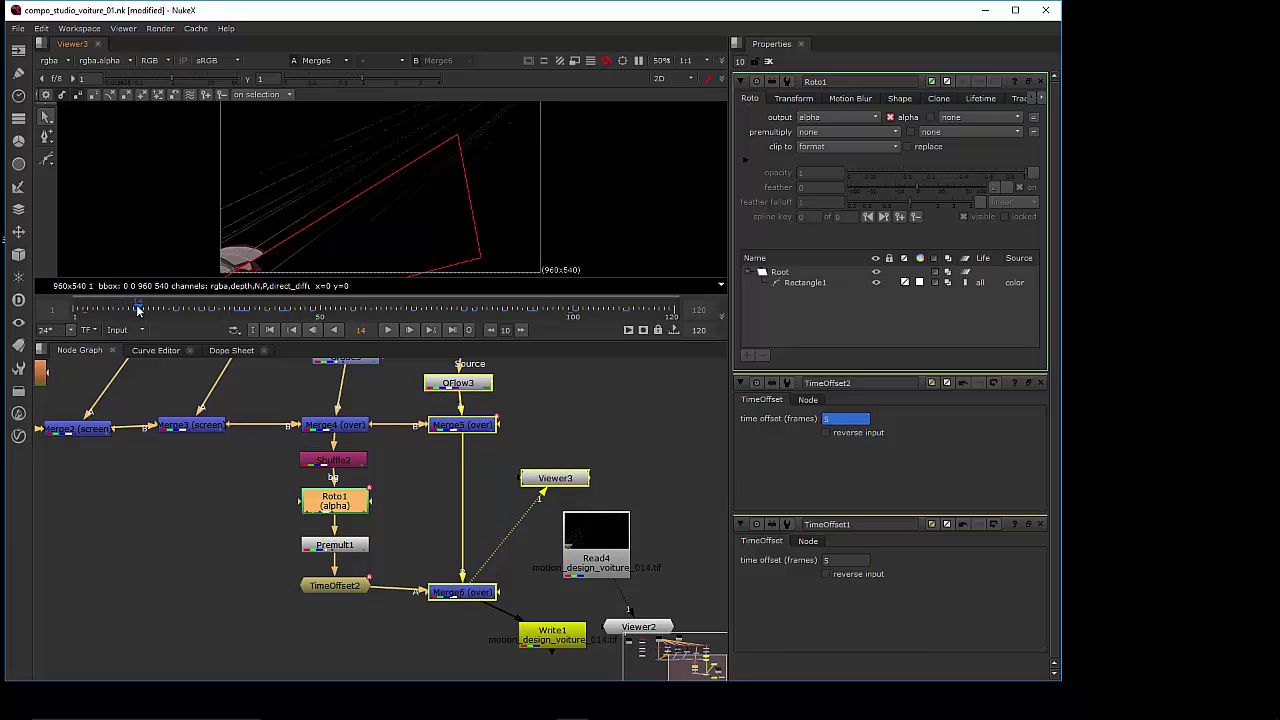
left_click_drag(143, 309, 196, 308)
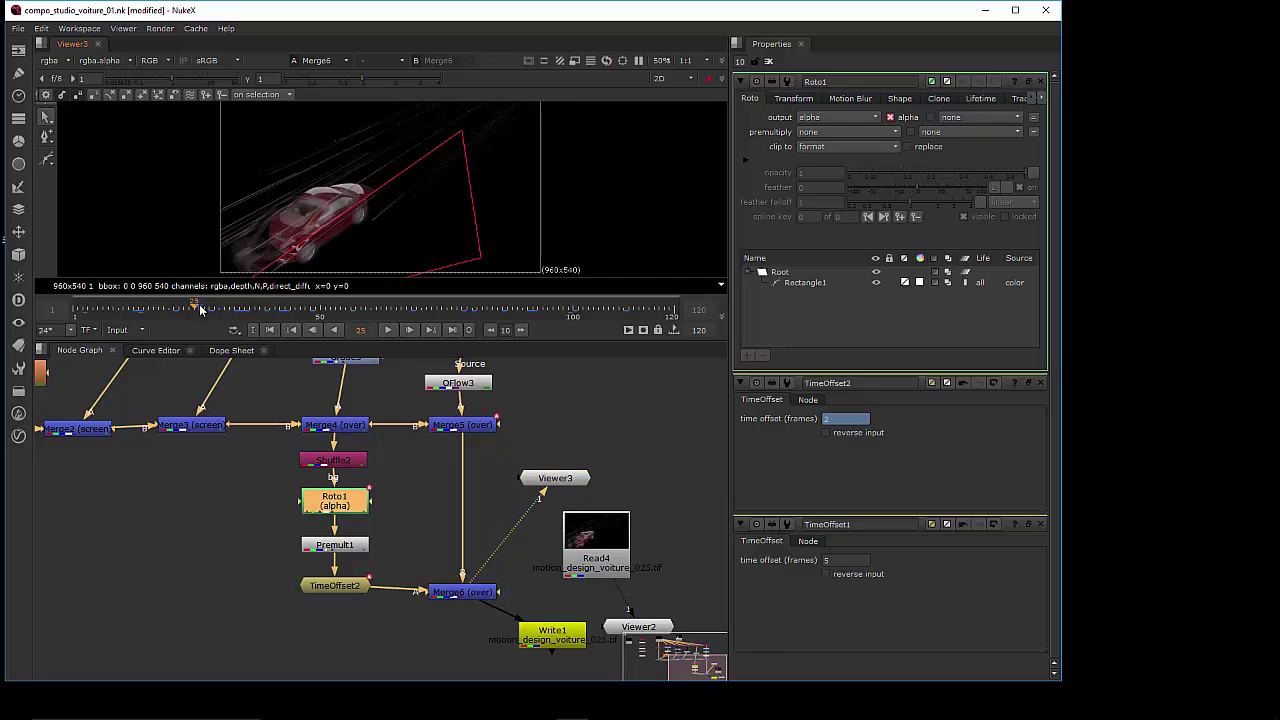
left_click_drag(196, 308, 236, 308)
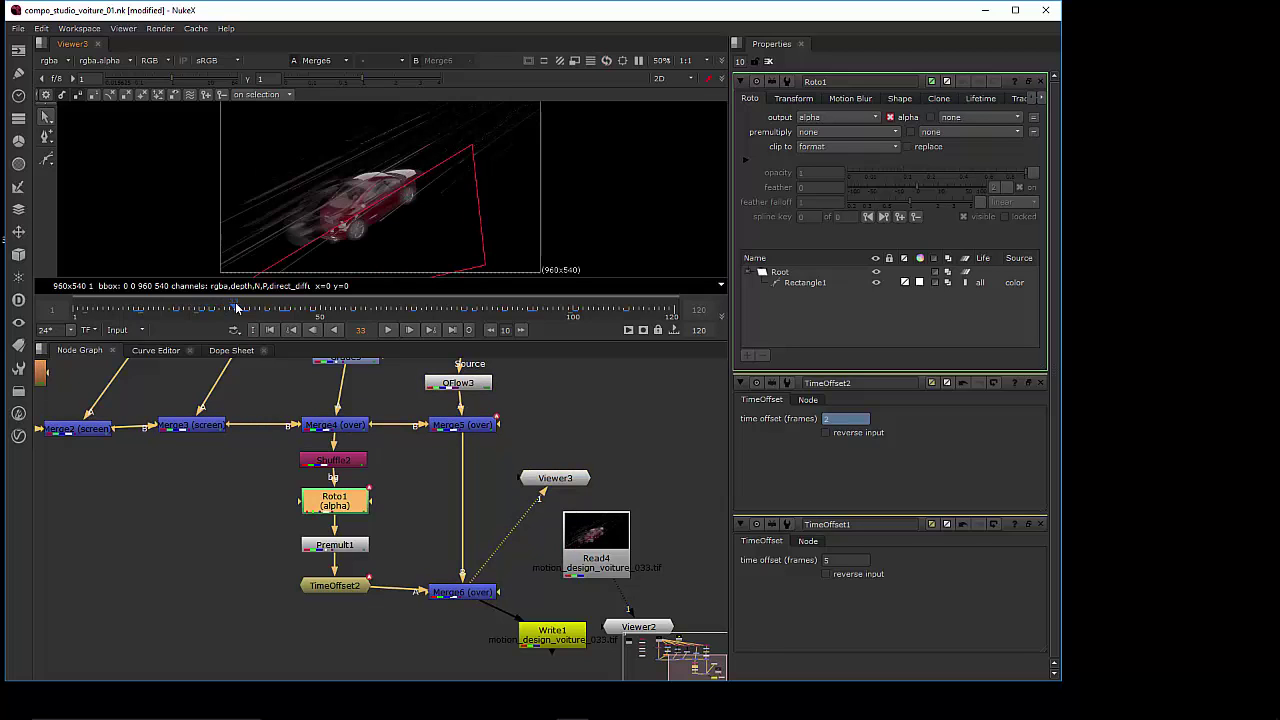
Continue reviewing the wipe at frames 40, 50, 57, 86 and on to 112
left_click_drag(237, 308, 292, 313)
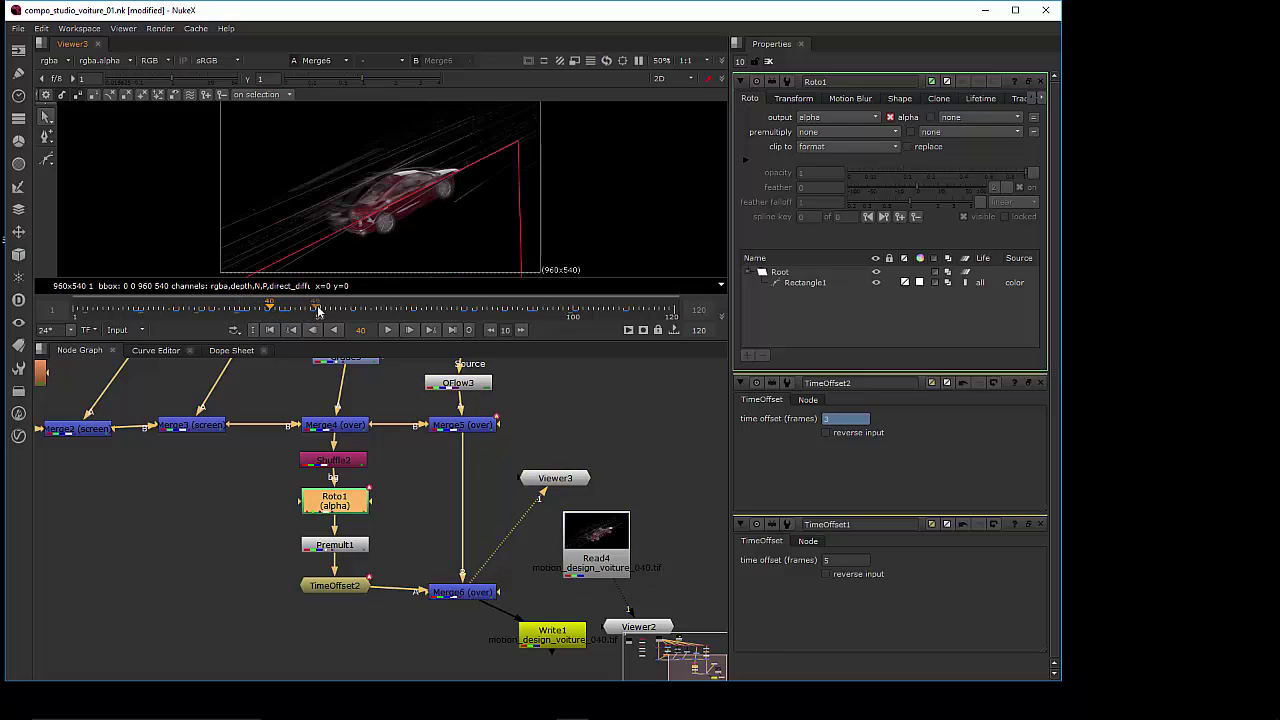
left_click(319, 310)
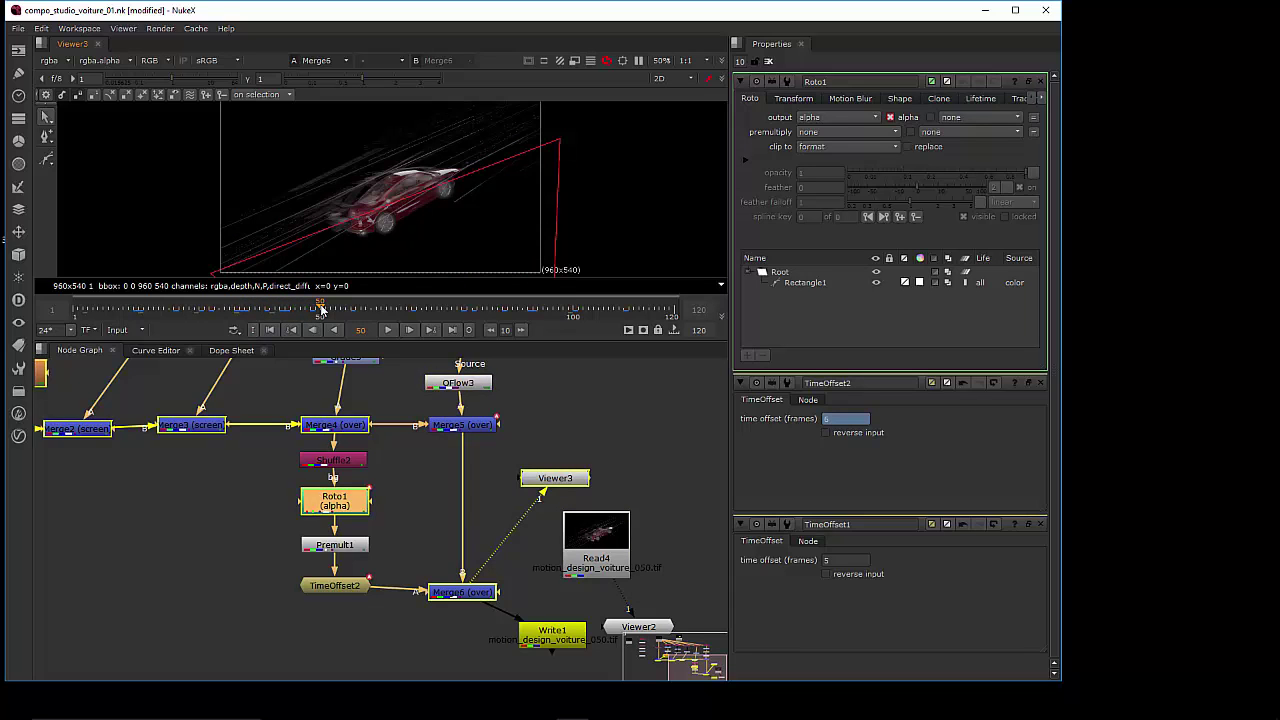
left_click(362, 308)
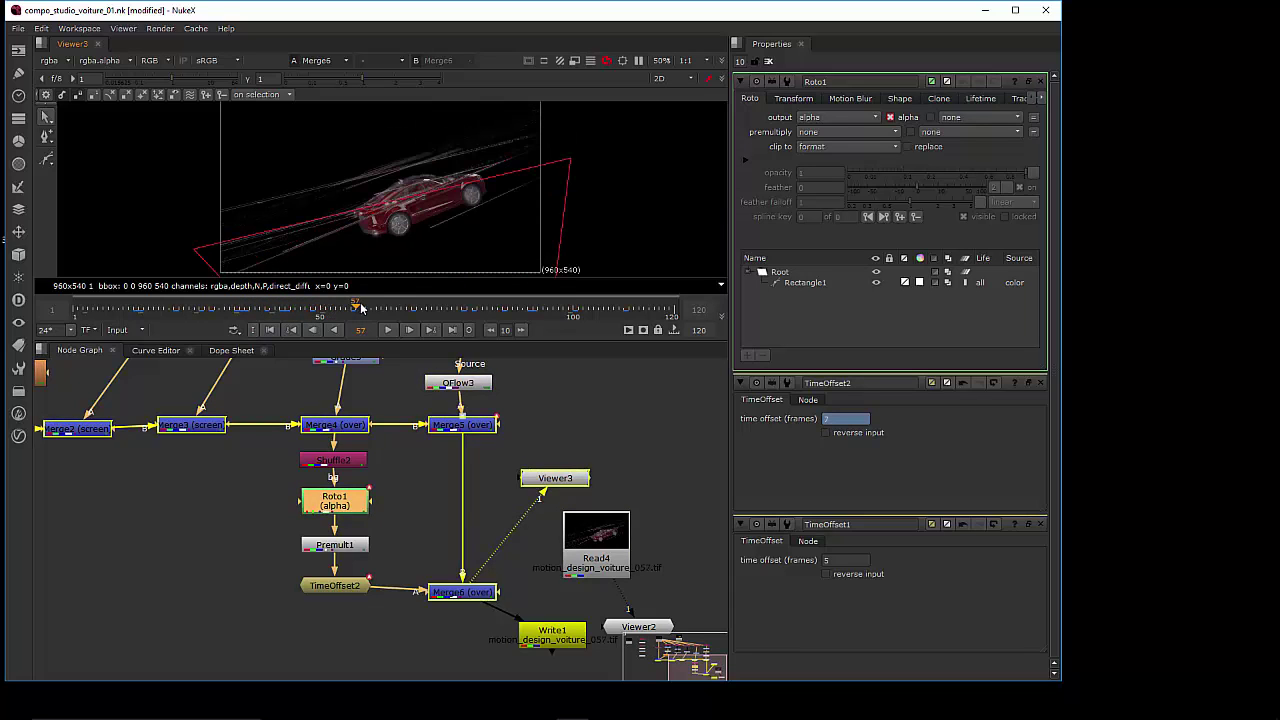
left_click(506, 312)
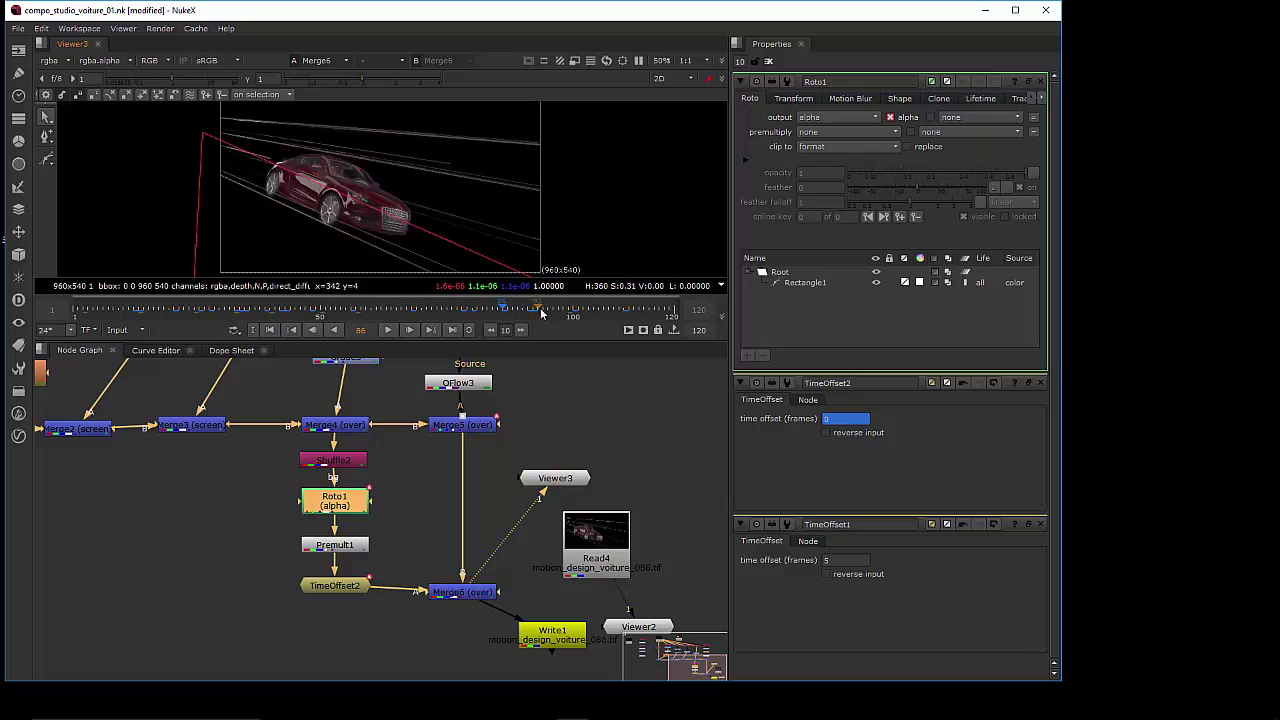
left_click_drag(541, 313, 652, 314)
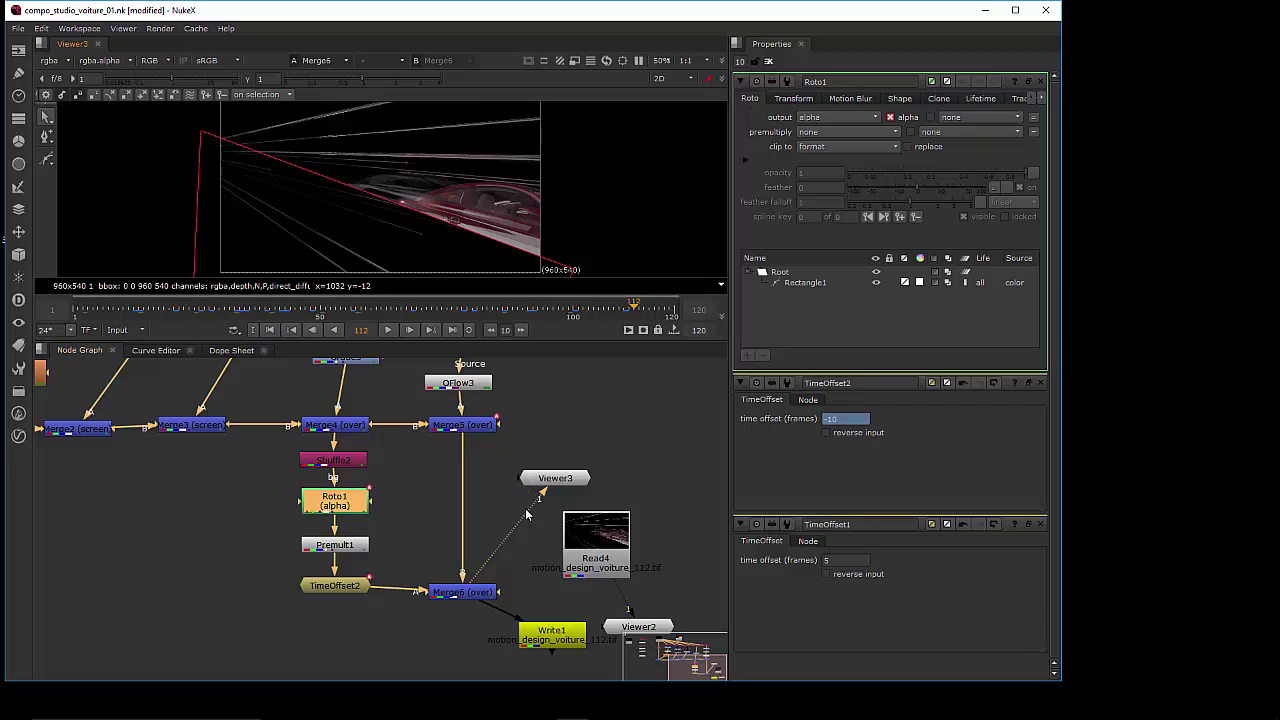
scroll(510, 561, "down", 2)
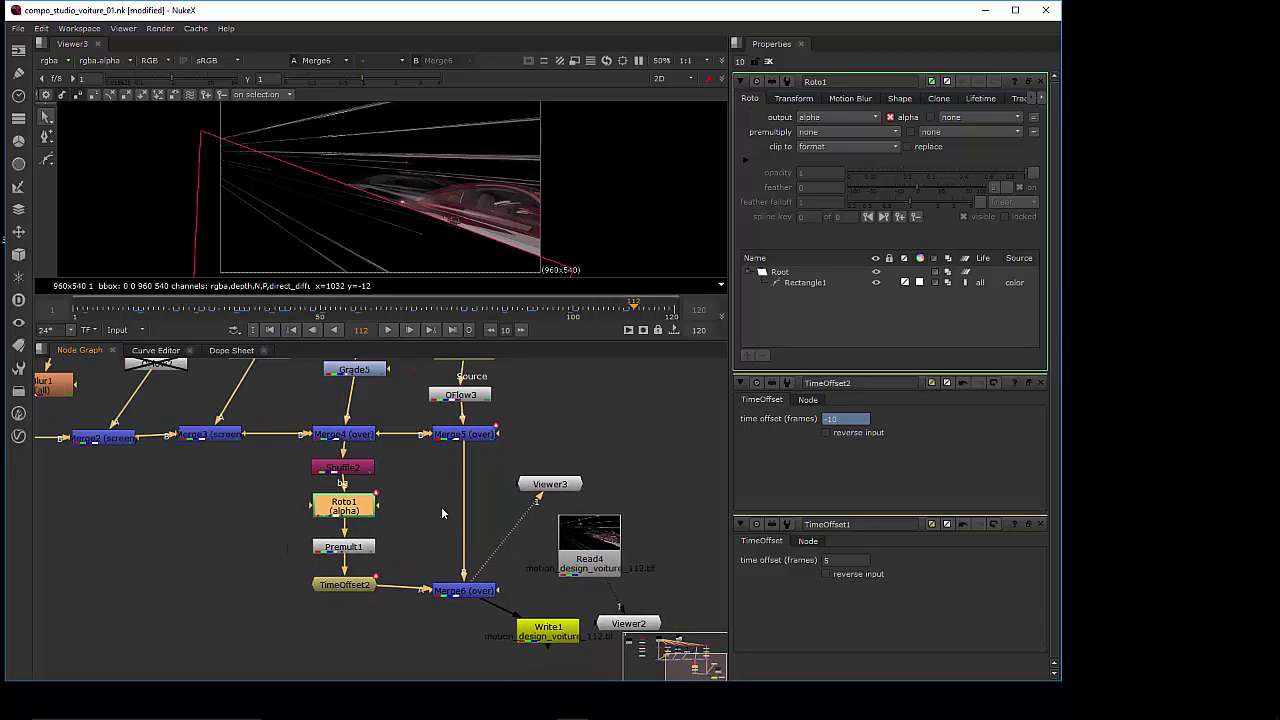
scroll(514, 541, "down", 2)
scroll(512, 533, "down", 2)
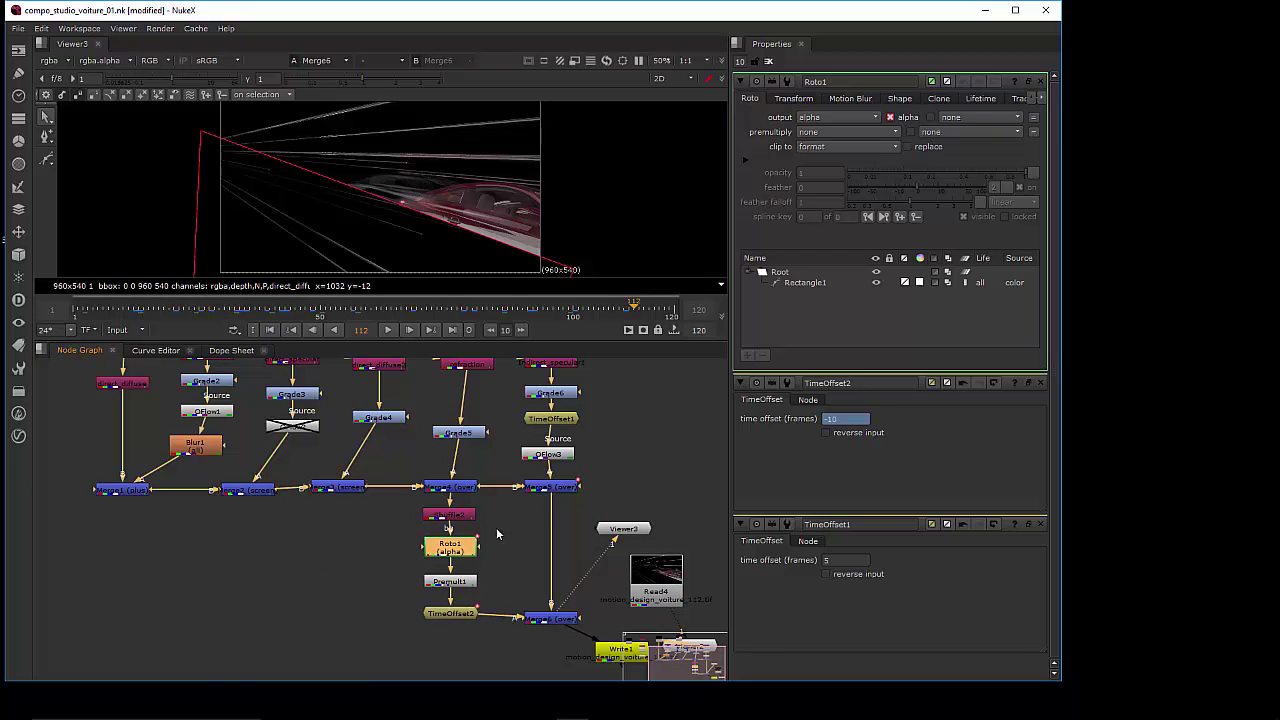
scroll(505, 557, "down", 1)
scroll(374, 548, "up", 1)
scroll(385, 551, "up", 1)
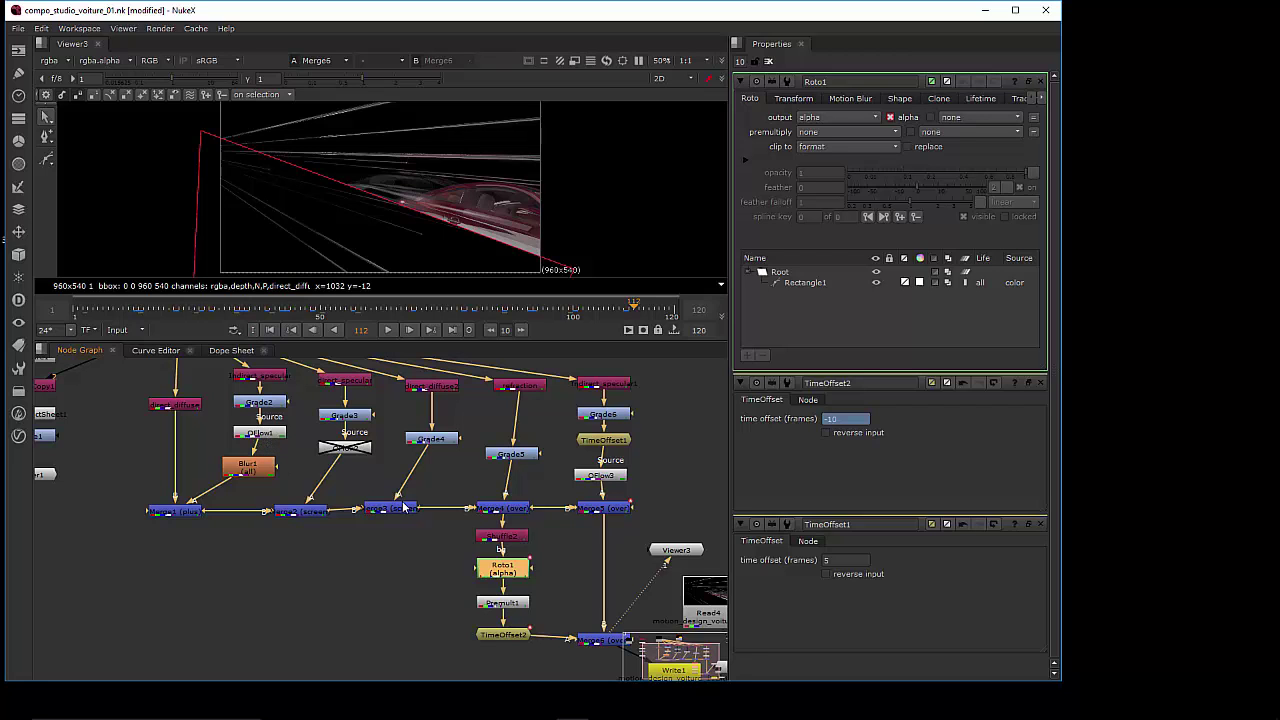
key("f")
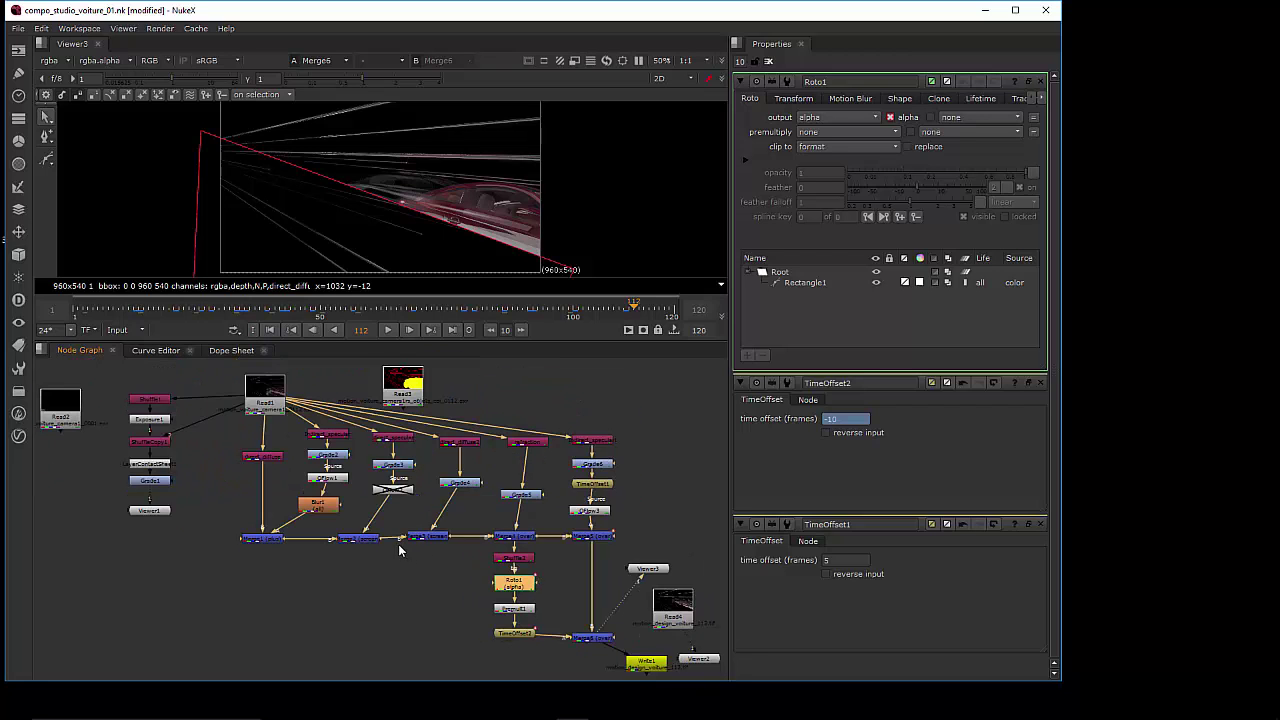
middle_click_drag(399, 550, 300, 534)
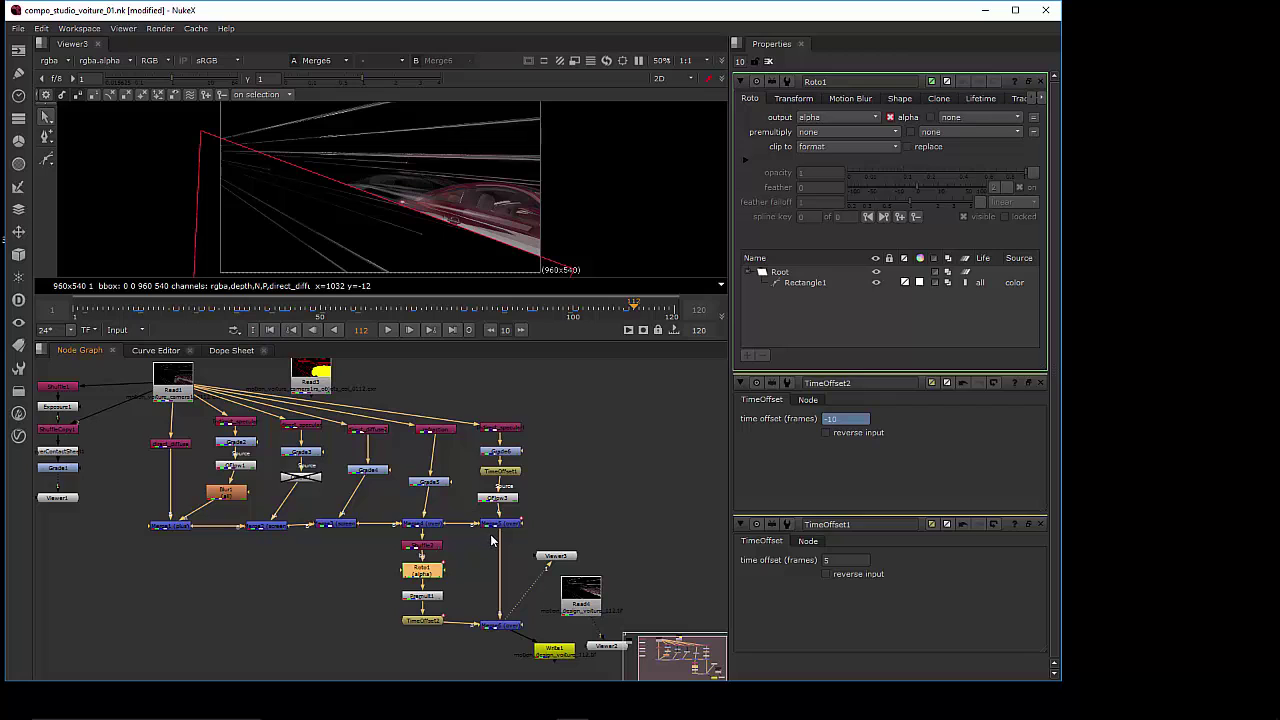
scroll(482, 546, "up", 1)
scroll(480, 548, "up", 1)
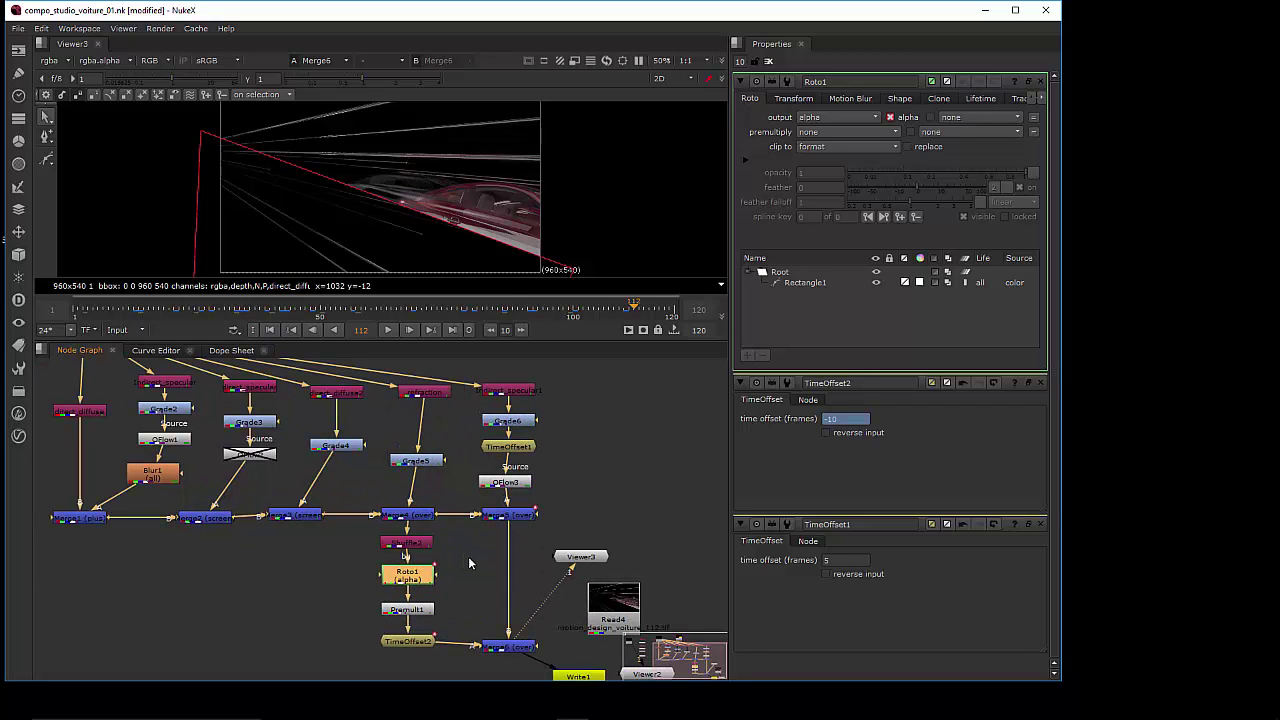
scroll(486, 577, "down", 1)
scroll(504, 586, "up", 1)
scroll(485, 586, "down", 2)
middle_click_drag(474, 585, 500, 598)
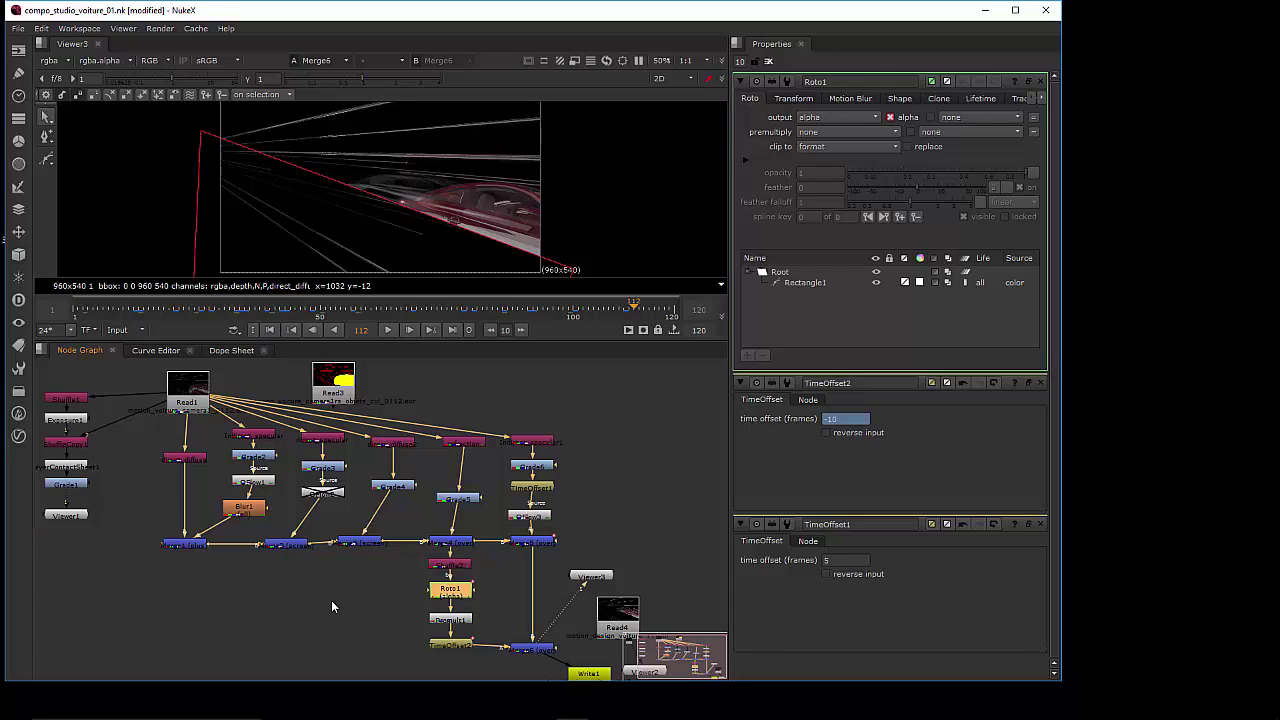
scroll(335, 606, "up", 2)
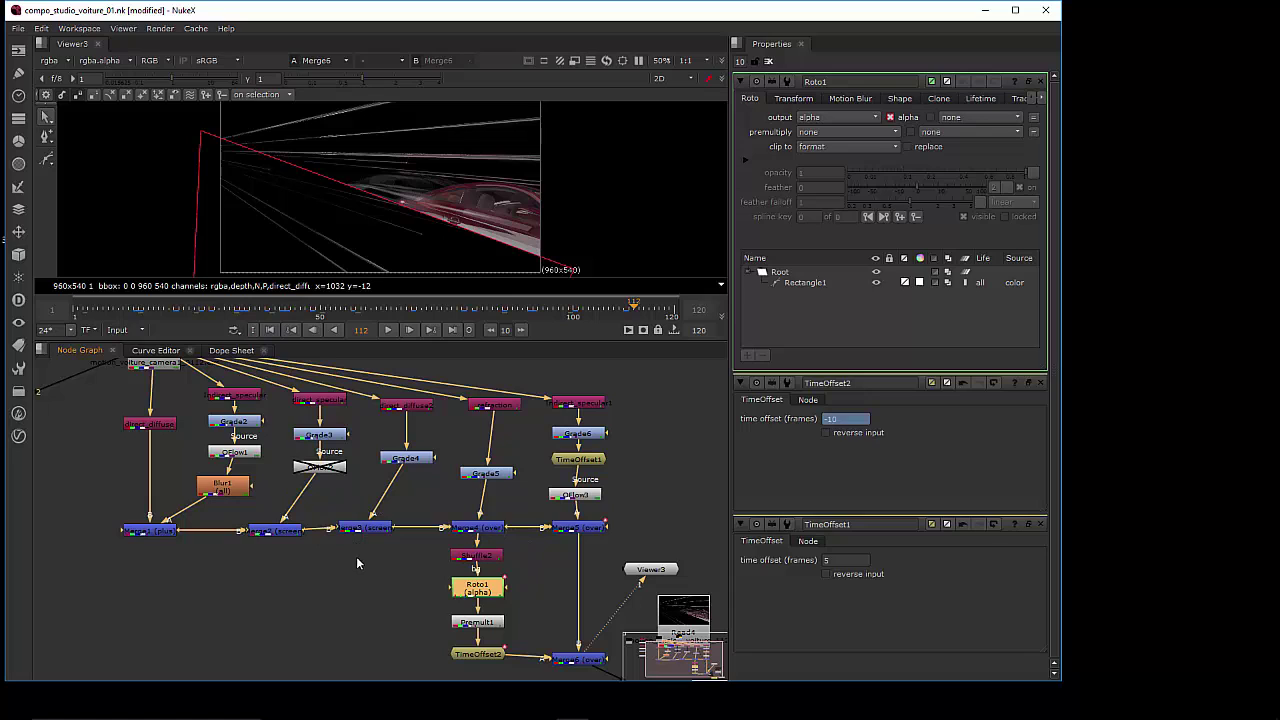
At frame 86, bring up the floating Viewer2 and empty the Properties bin
left_click(505, 312)
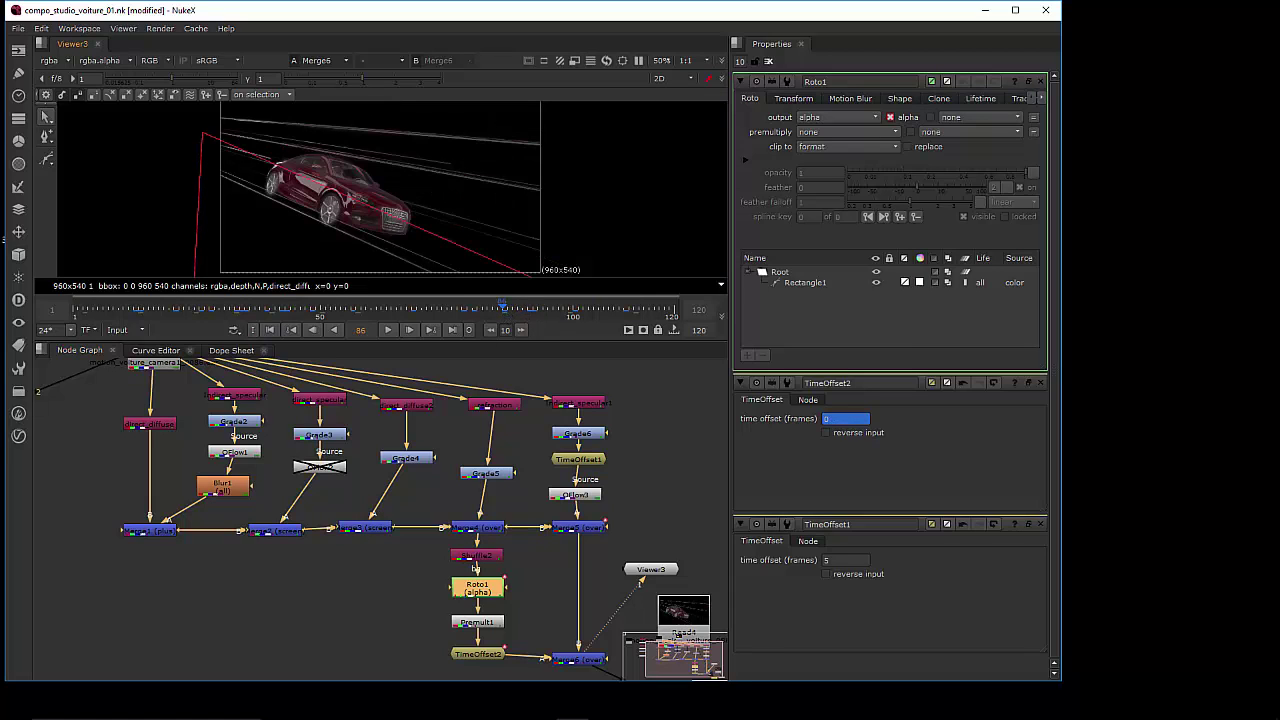
mouse_move(1279, 52)
left_mouse_down()
mouse_move(113, 64)
mouse_move(109, 116)
left_mouse_up()
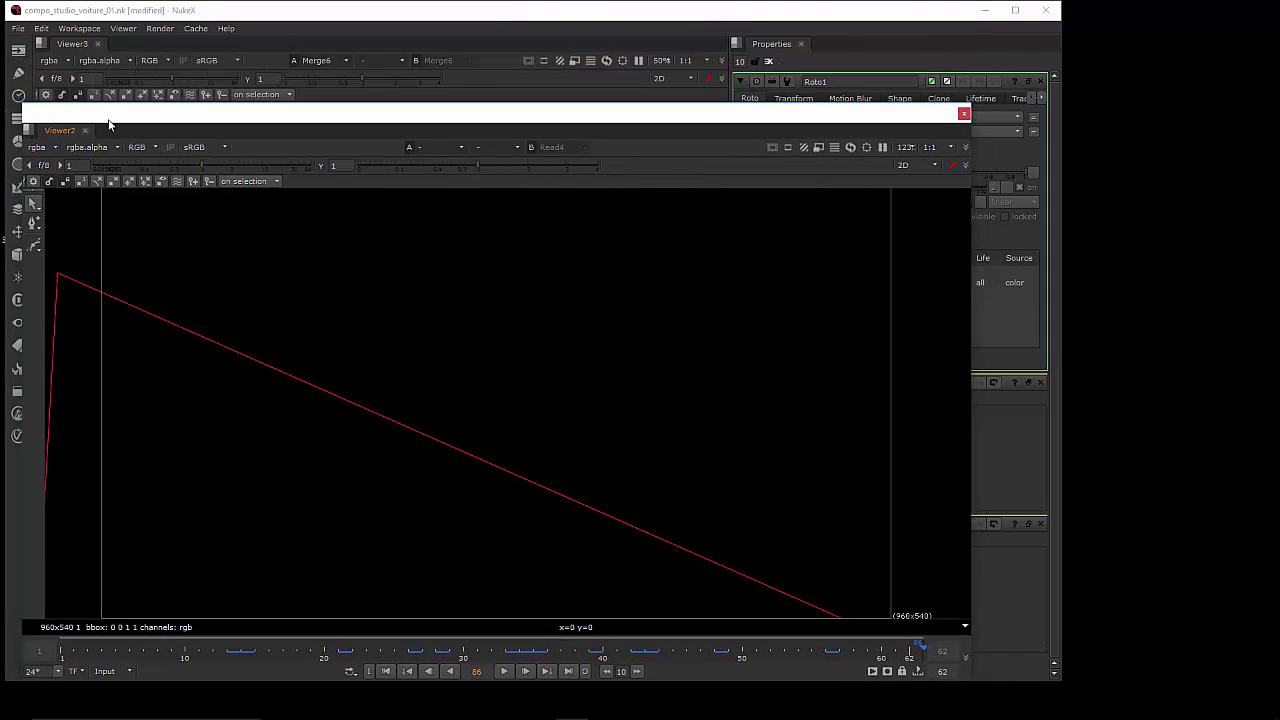
left_click(768, 62)
left_click_drag(654, 114, 610, 58)
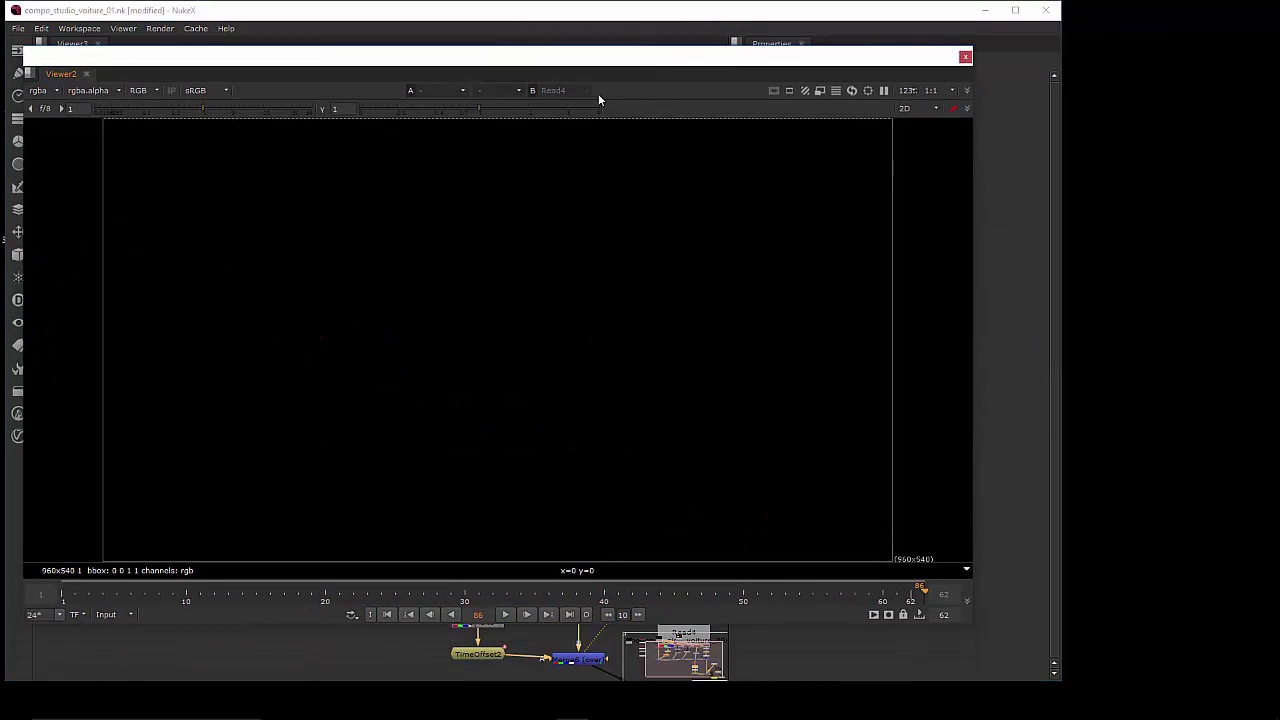
Play the sequence, jump to frame 25, and close Viewer2
left_click(505, 614)
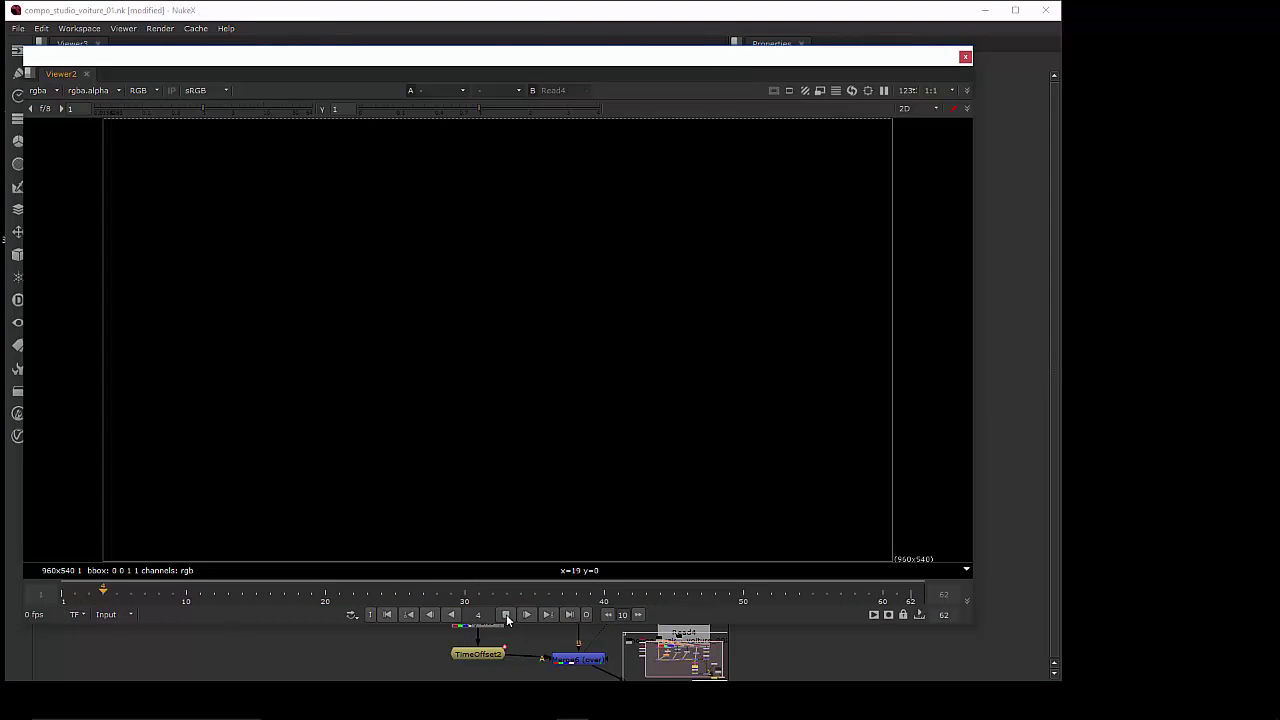
left_click_drag(466, 592, 396, 592)
left_click(964, 57)
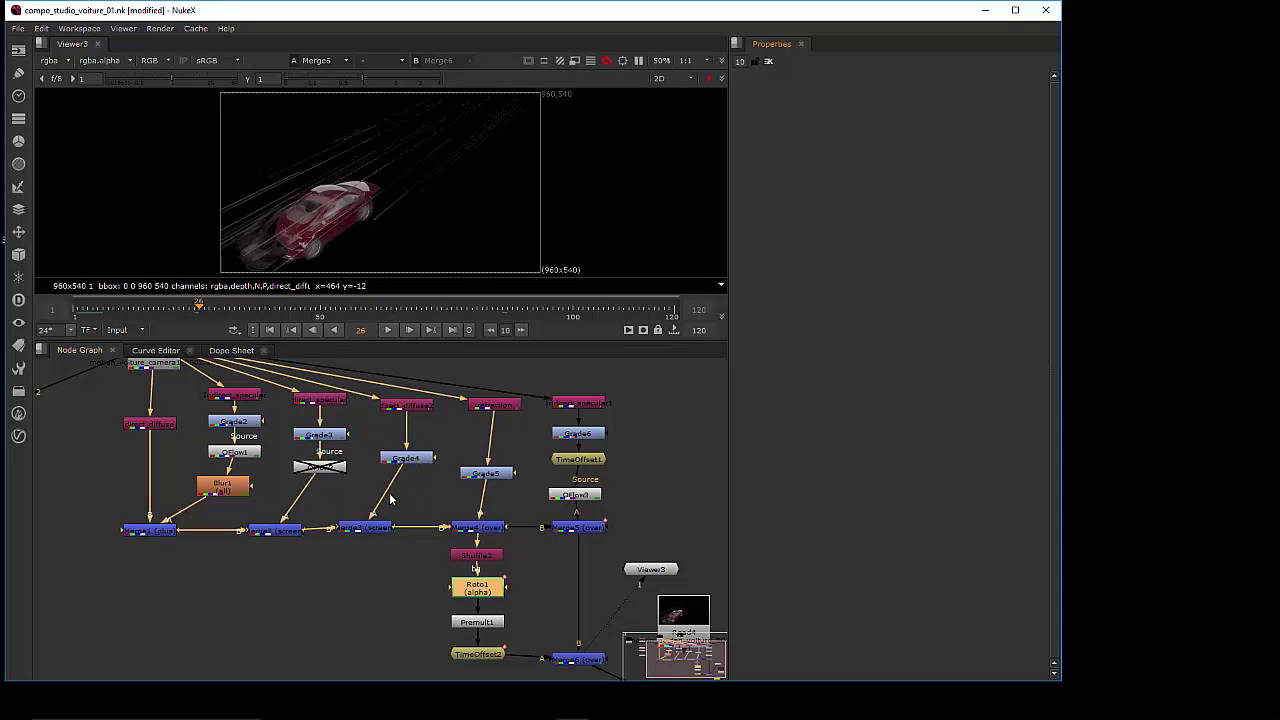
scroll(337, 499, "down", 1)
scroll(345, 491, "up", 1)
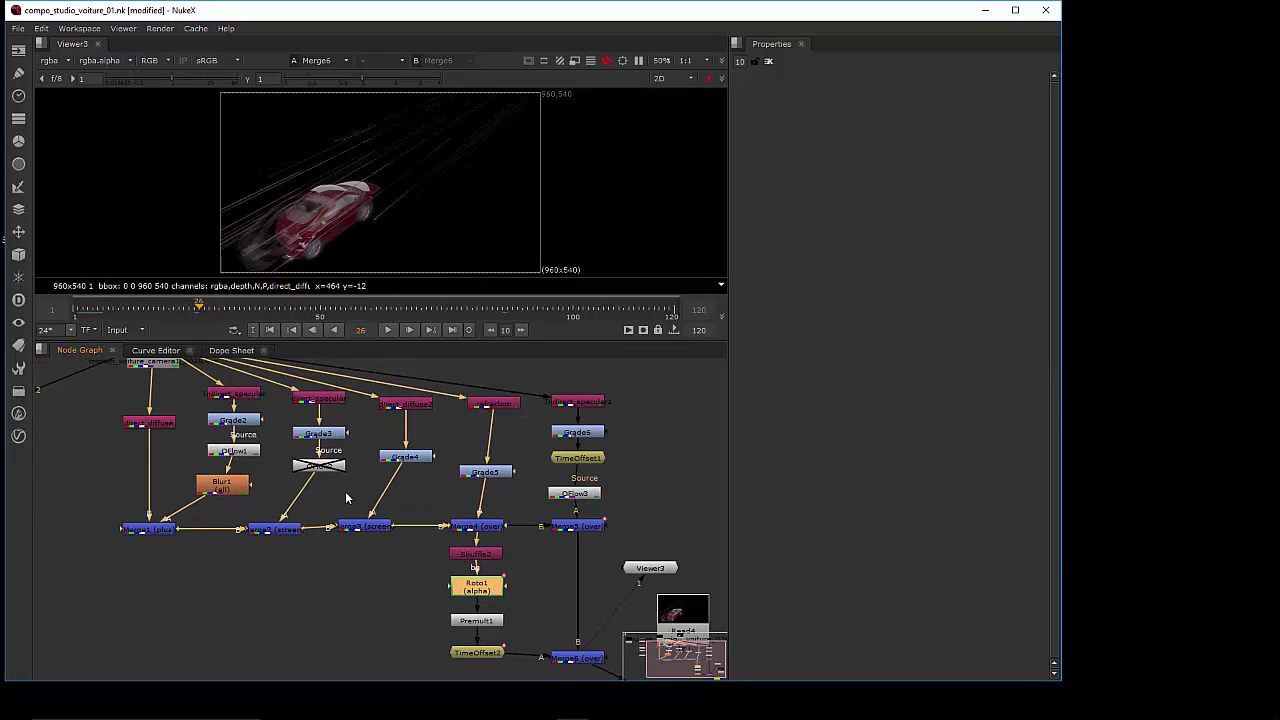
middle_click_drag(347, 490, 362, 529)
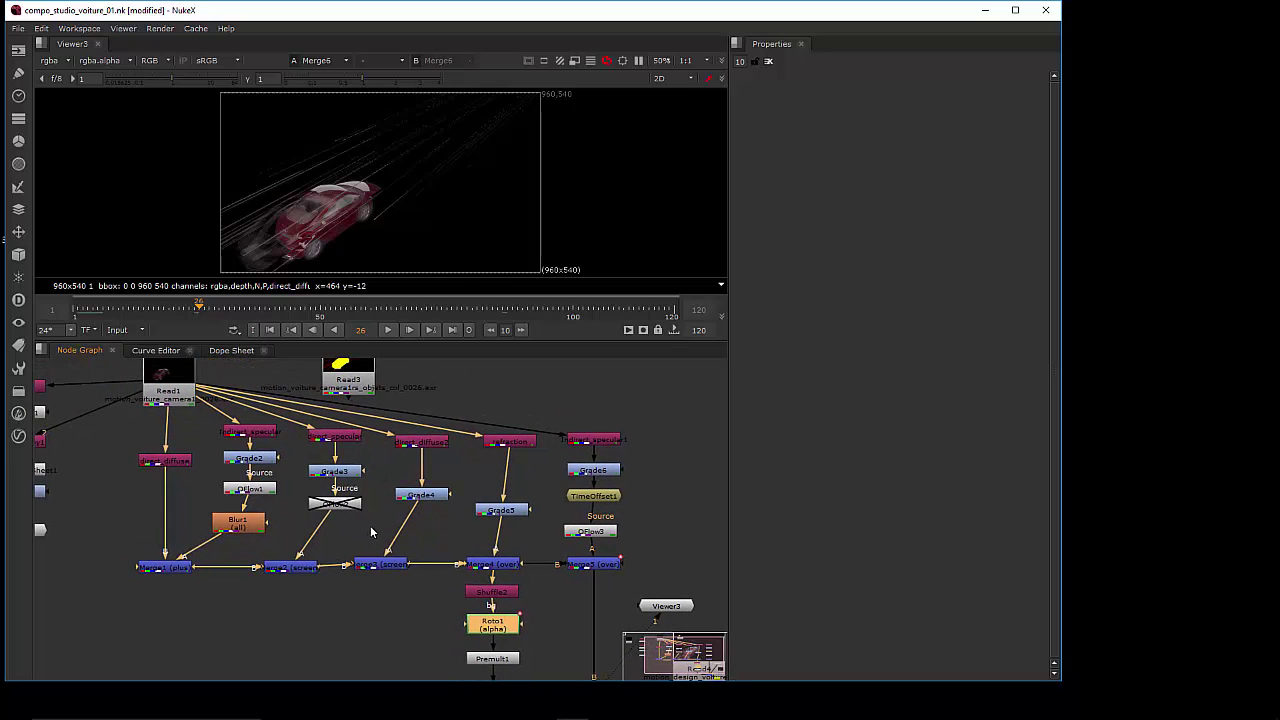